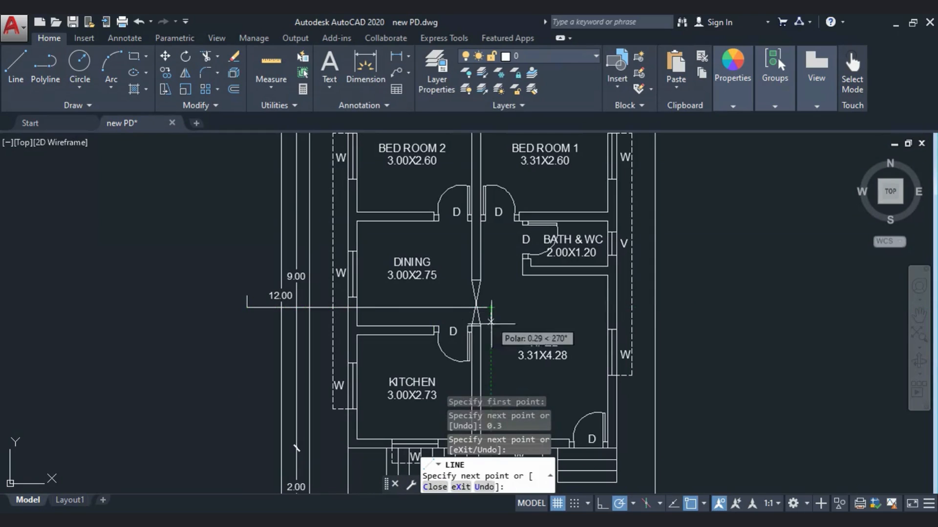
Draw the right half of the section line from the hall past the right plot boundary, ending in a 0.3 upward tick
key(Return)
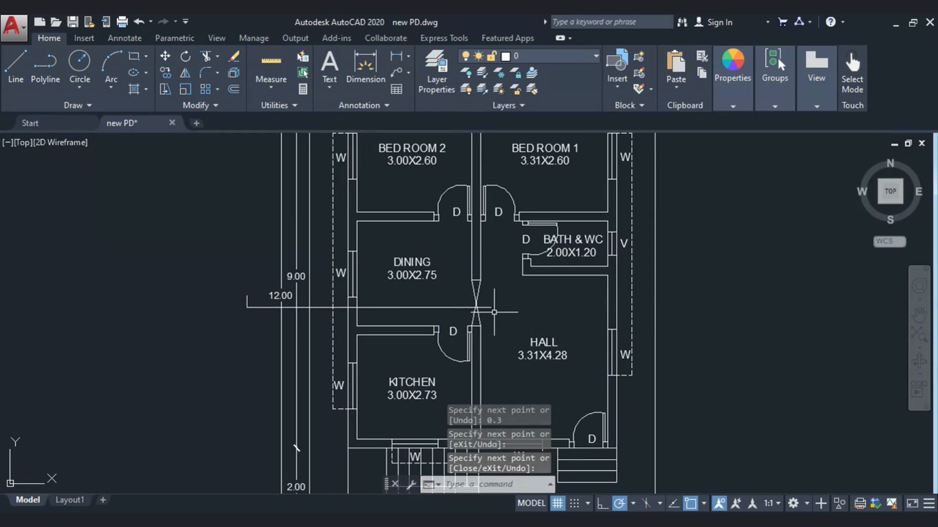
key(Return)
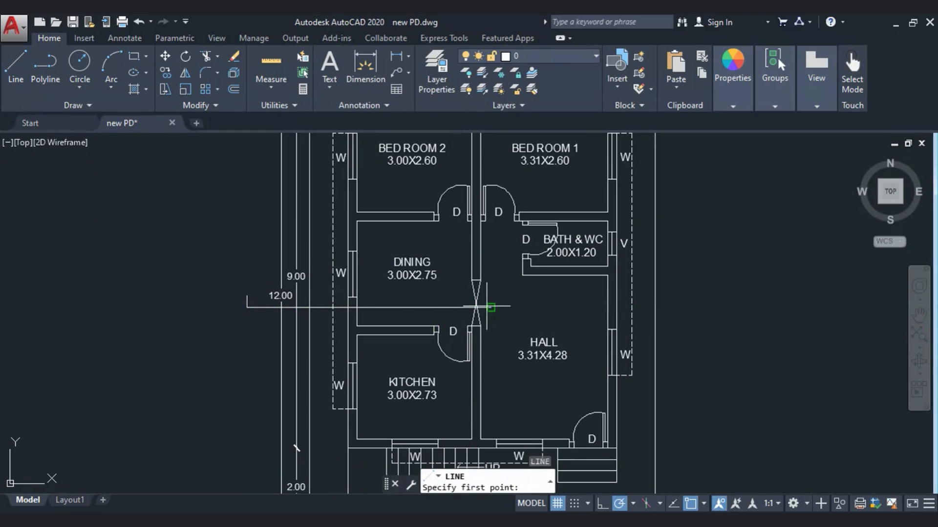
click(523, 307)
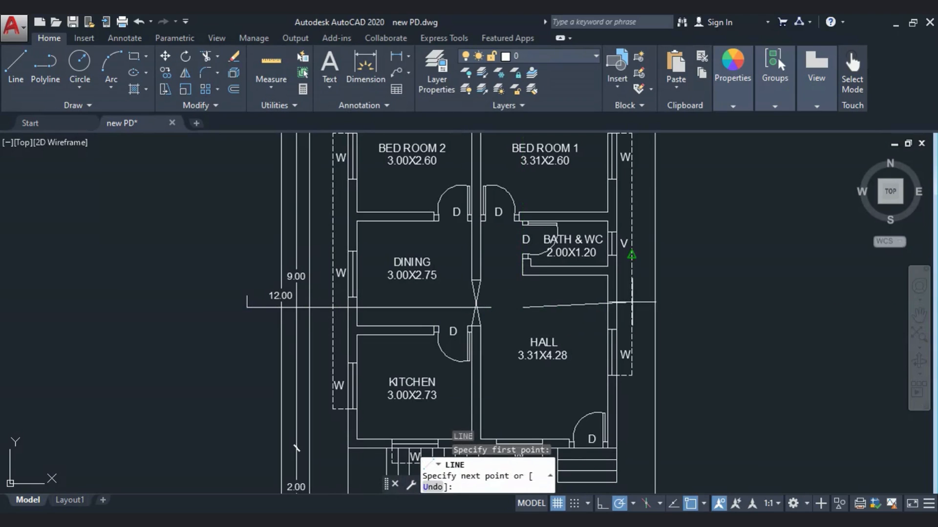
click(684, 307)
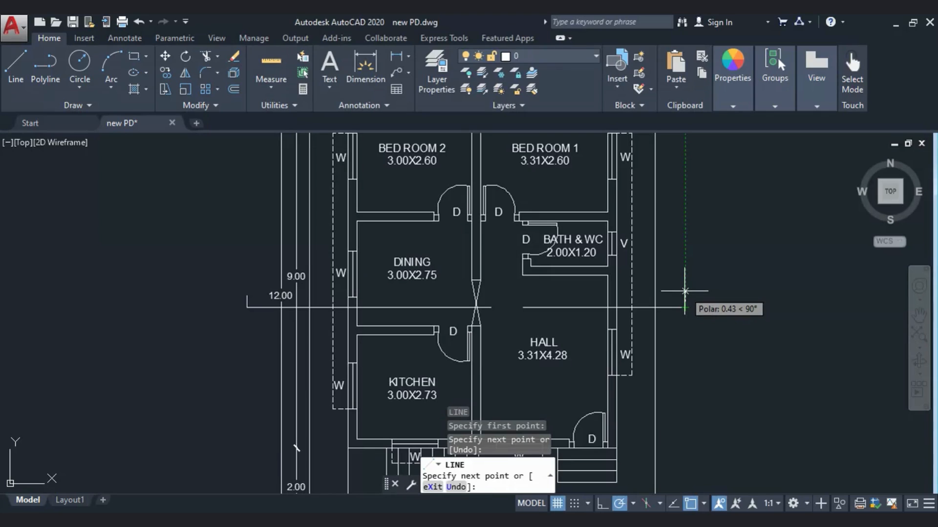
text(0.3)
key(Return)
key(Escape)
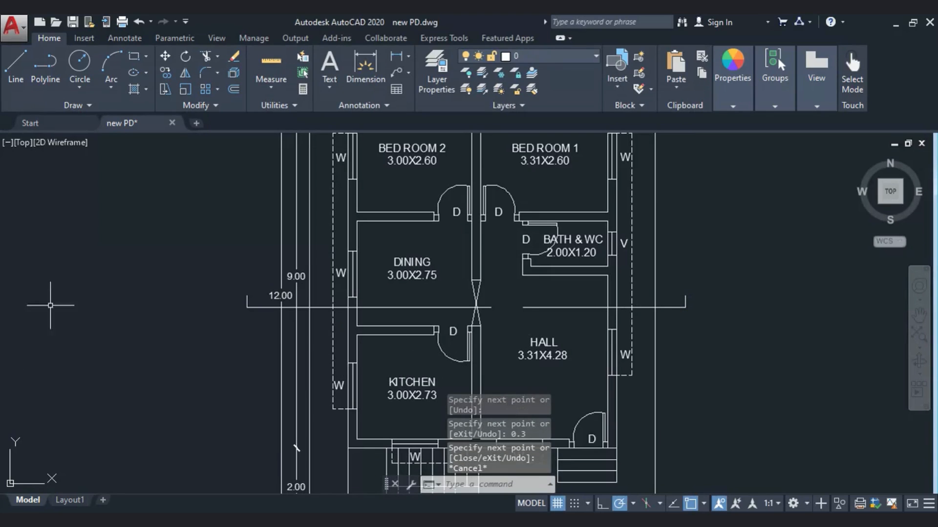
Copy the V label beside the bath to just above the tick at the section line's left end
click(625, 244)
click(166, 72)
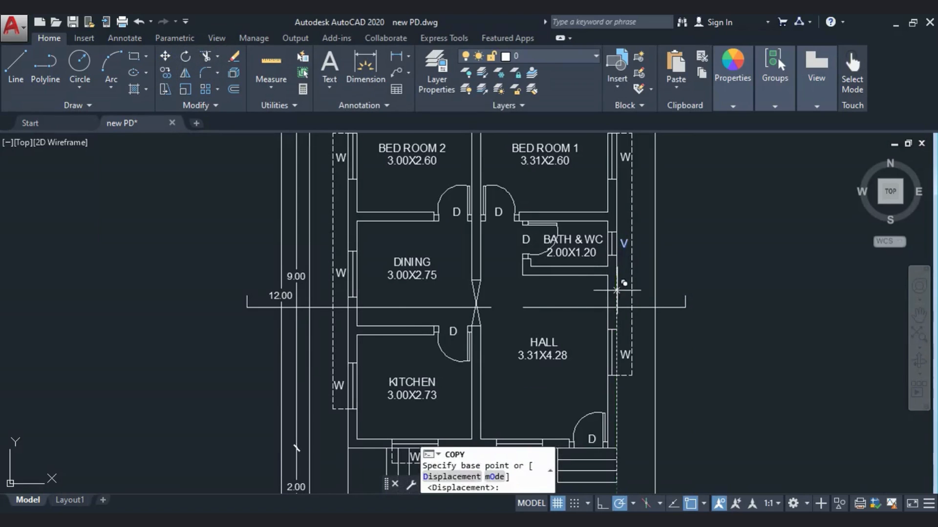
click(616, 290)
scroll(244, 313, up, 2)
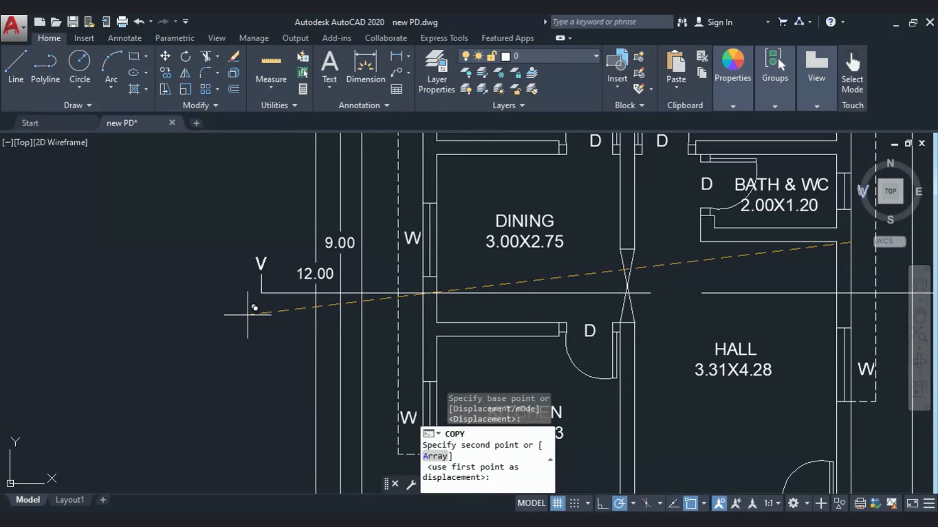
click(249, 313)
key(Escape)
Change the copied label's text at the left end of the section line to A
click(260, 266)
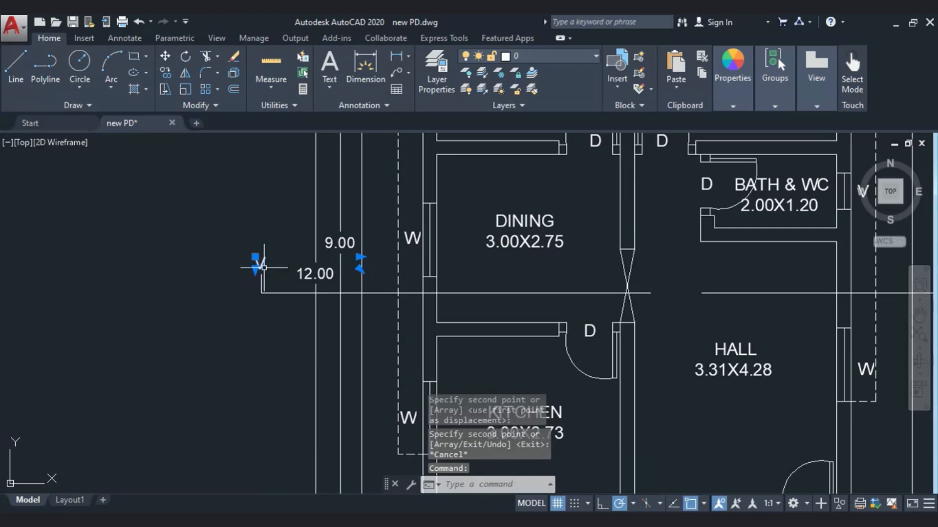
double_click(260, 266)
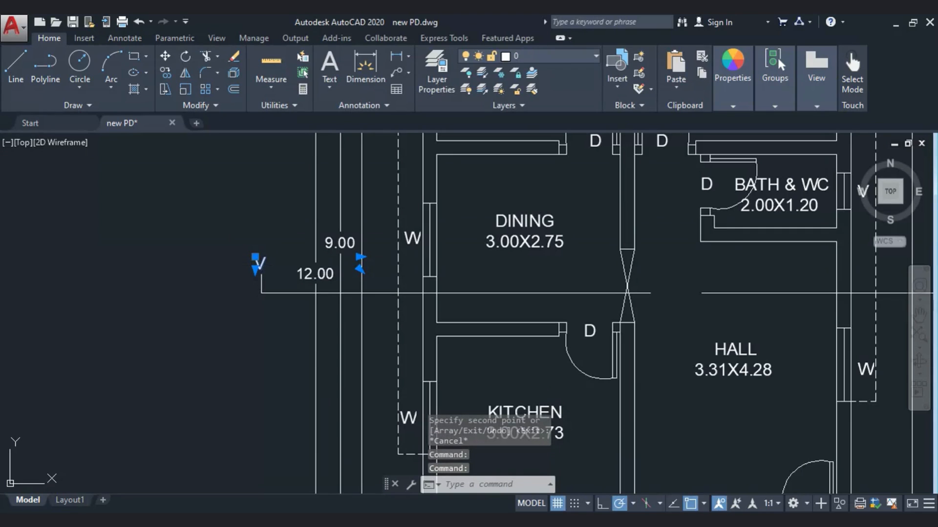
text(a)
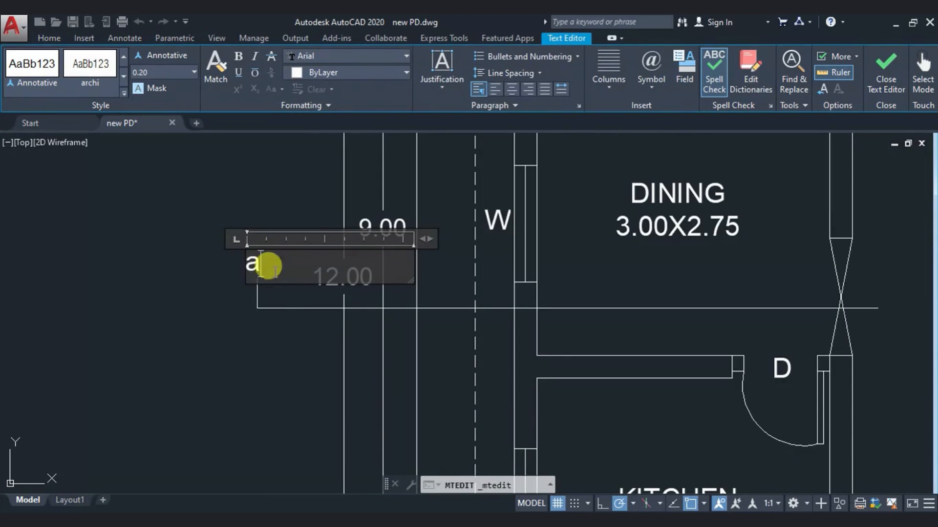
key(BackSpace)
text(A)
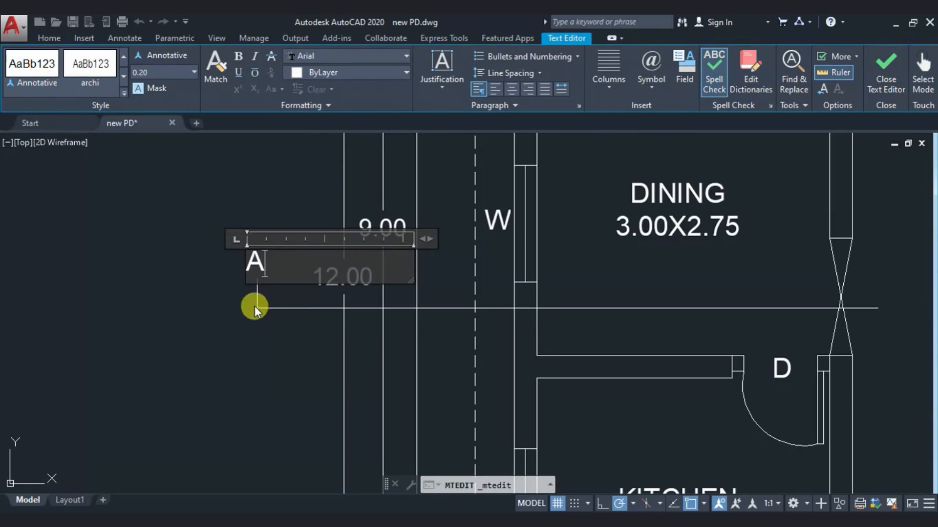
click(268, 293)
drag(268, 293, 220, 251)
click(246, 250)
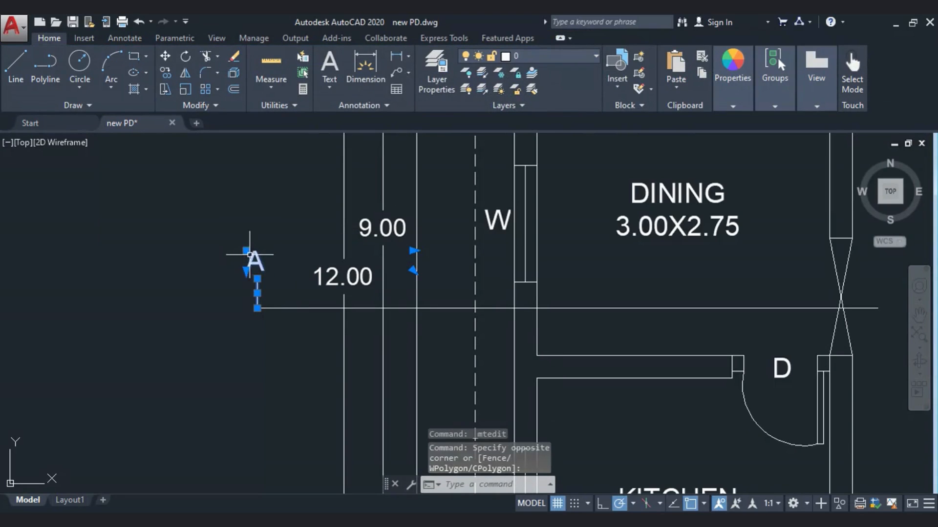
scroll(247, 251, up, 2)
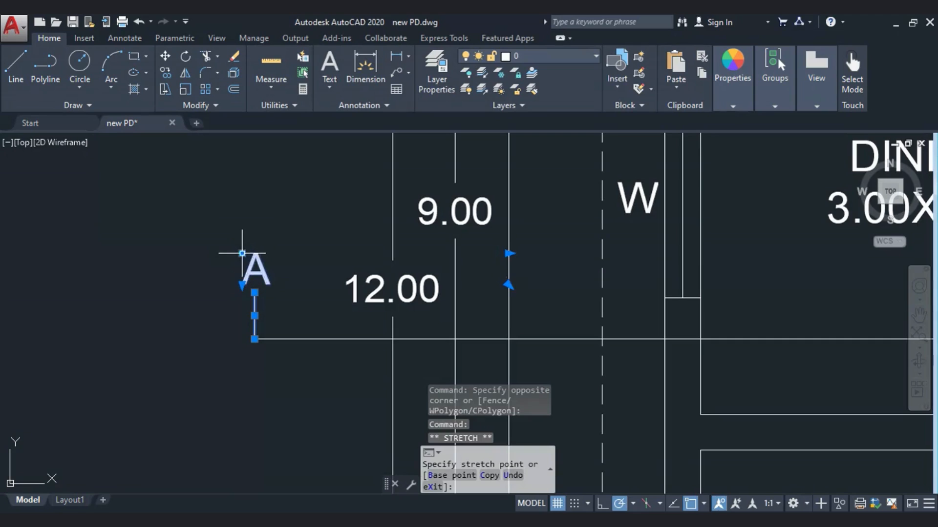
key(Escape)
Copy the A label to just above the tick at the right end of the section line
click(266, 273)
click(245, 255)
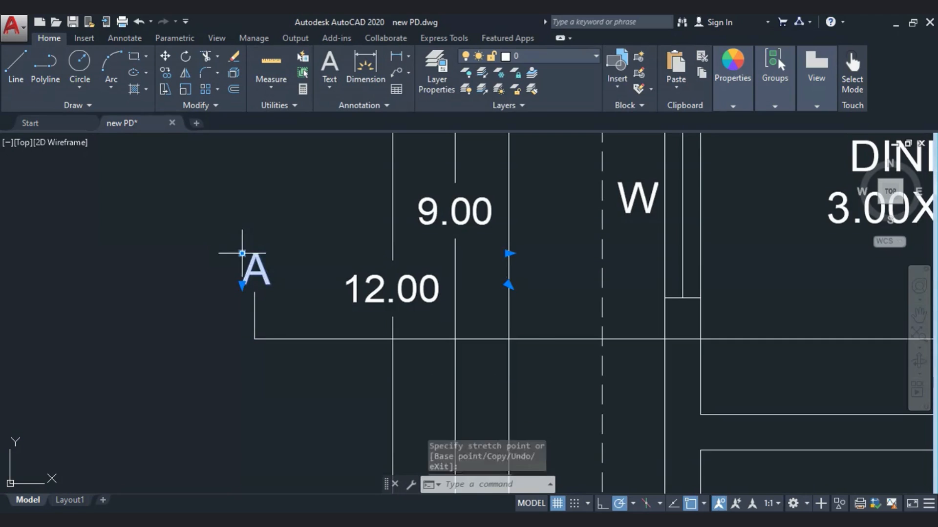
click(166, 73)
click(252, 289)
scroll(118, 298, down, 5)
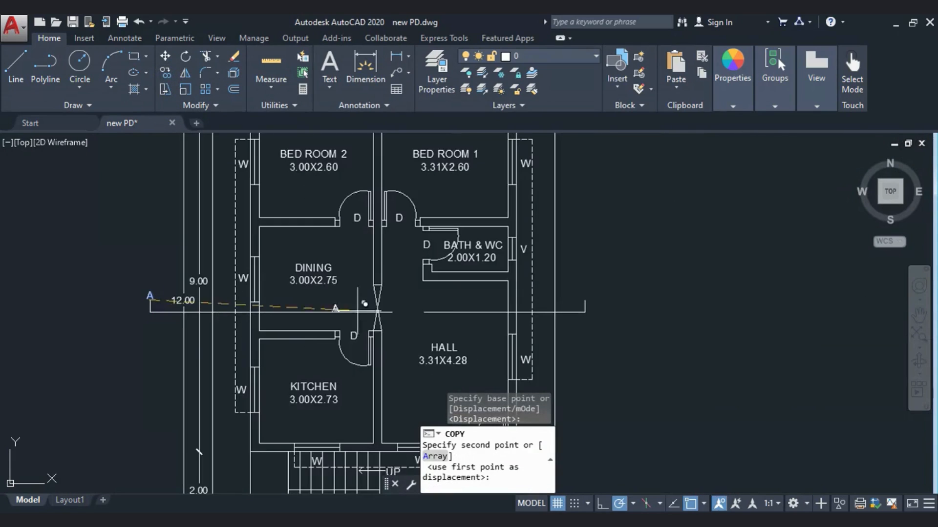
scroll(585, 306, up, 2)
scroll(578, 288, up, 2)
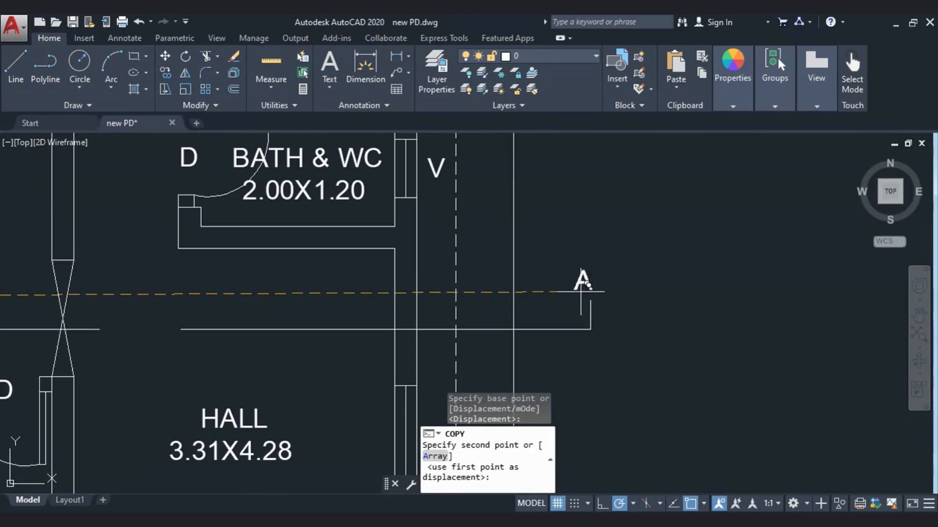
click(589, 295)
key(Escape)
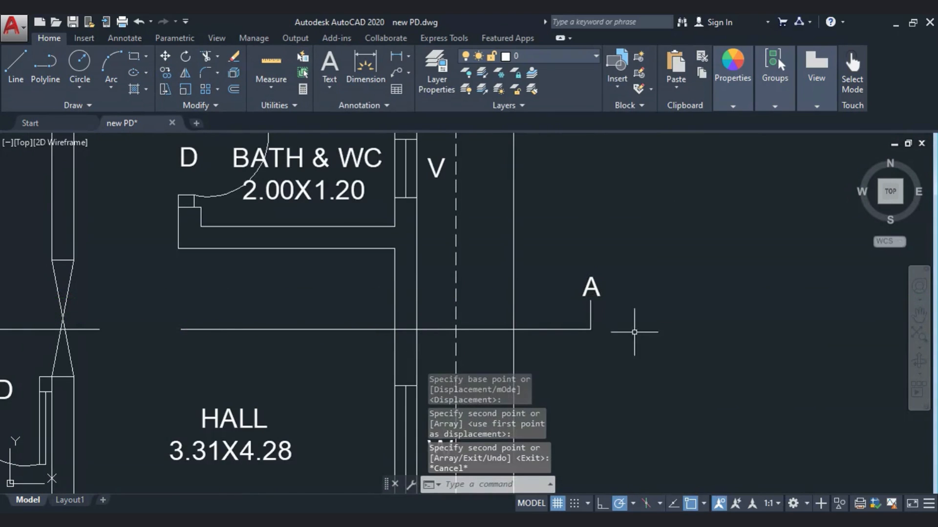
Bring the whole floor plan into view and save the drawing
scroll(630, 322, down, 4)
mouse_move(367, 393)
middle_down()
mouse_move(362, 352)
mouse_move(267, 352)
middle_up()
scroll(227, 338, down, 2)
scroll(262, 357, up, 1)
scroll(267, 351, down, 3)
key(Escape)
scroll(255, 364, up, 1)
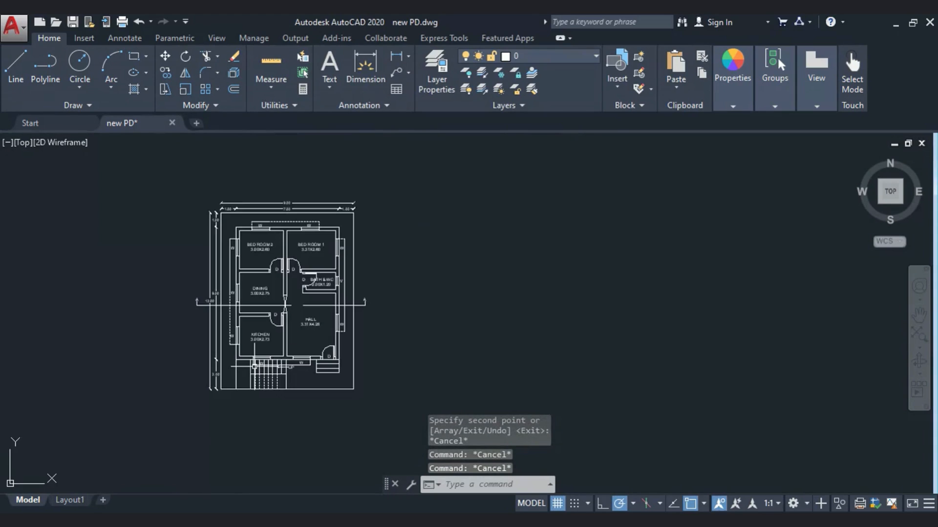
key(ctrl+s)
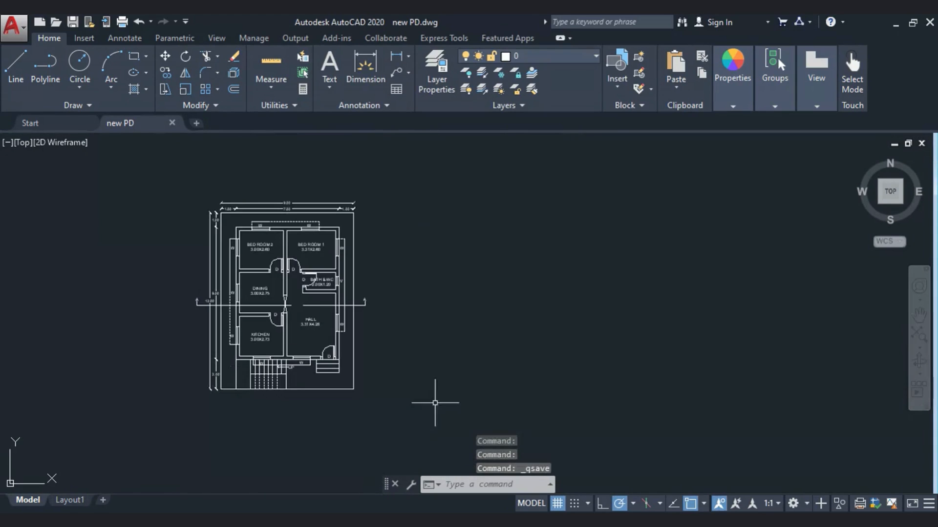
Examine the rooms, walls and openings crossed by section line A-A on the floor plan
scroll(244, 323, up, 4)
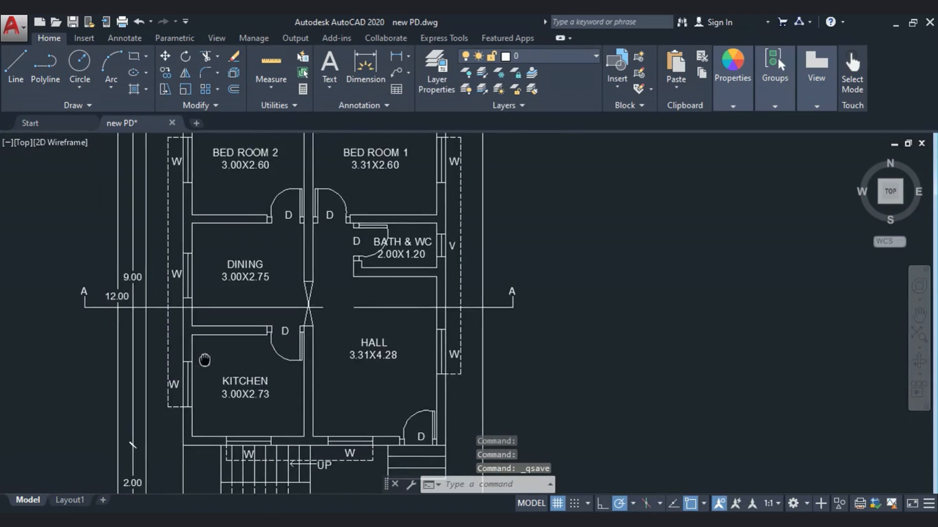
middle_drag(198, 363, 167, 394)
scroll(170, 394, down, 2)
scroll(170, 392, up, 4)
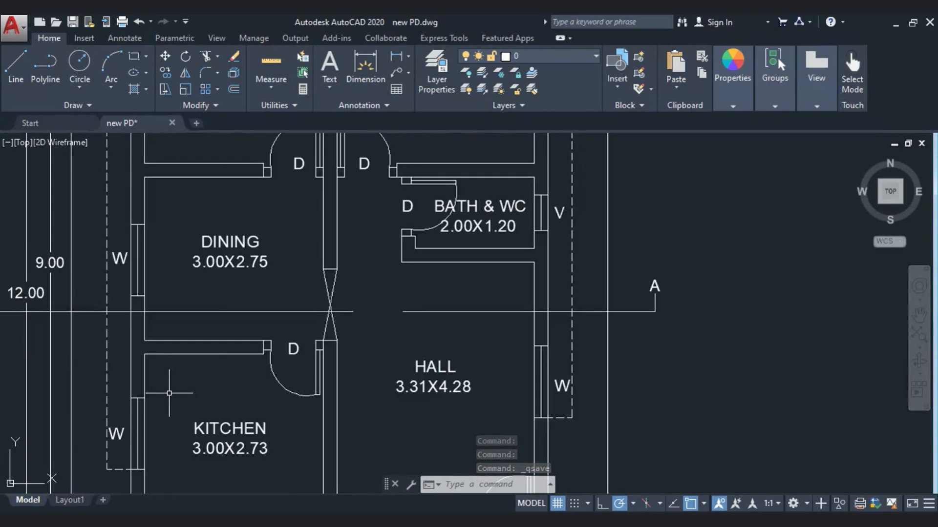
scroll(169, 392, down, 2)
scroll(169, 394, down, 2)
scroll(188, 391, up, 2)
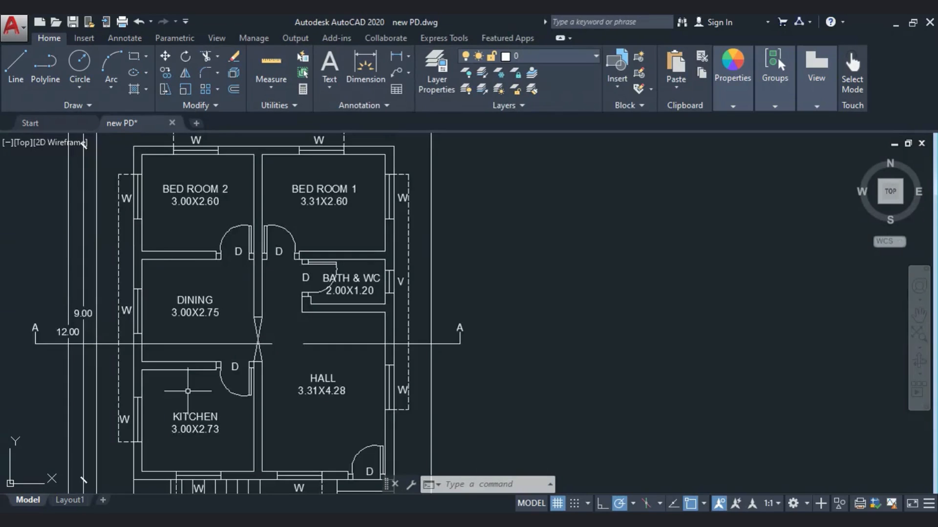
scroll(188, 390, down, 2)
Copy the part of the plan above the section line about 15.5 units horizontally to the right
click(62, 171)
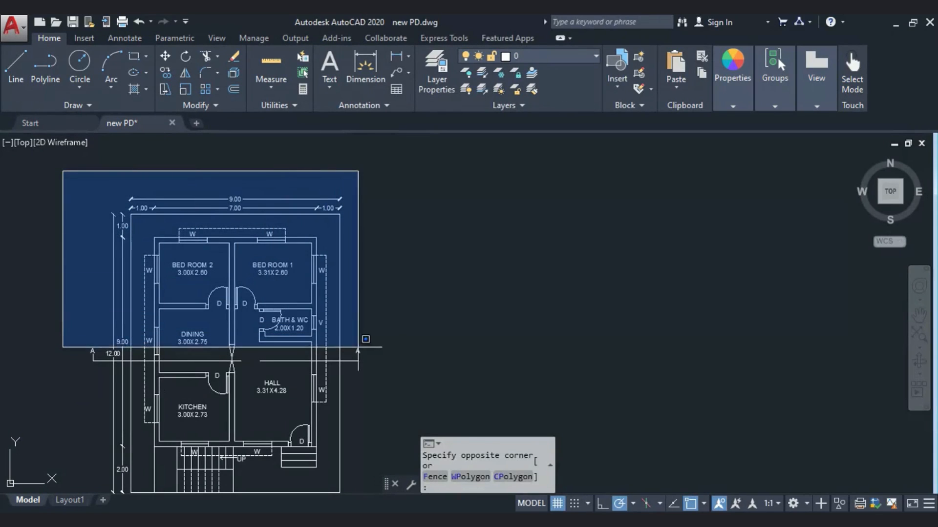
click(384, 353)
click(193, 323)
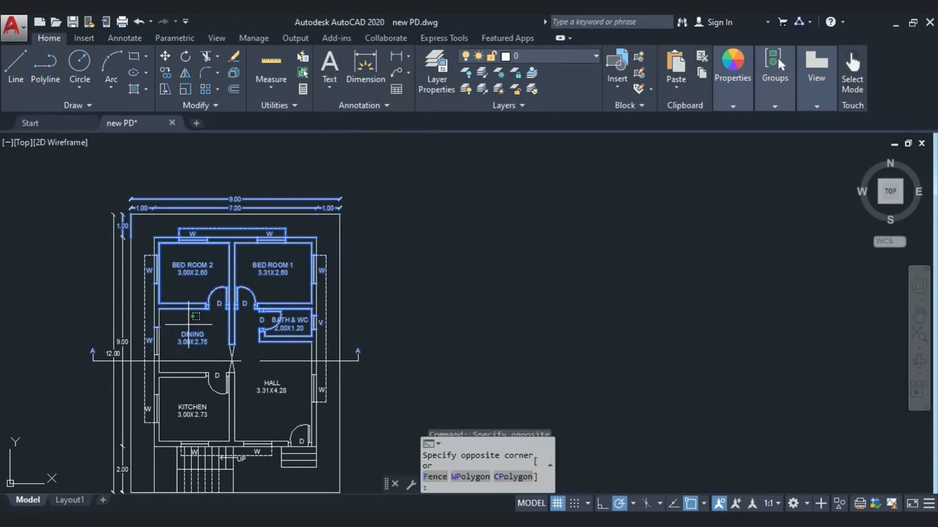
click(147, 299)
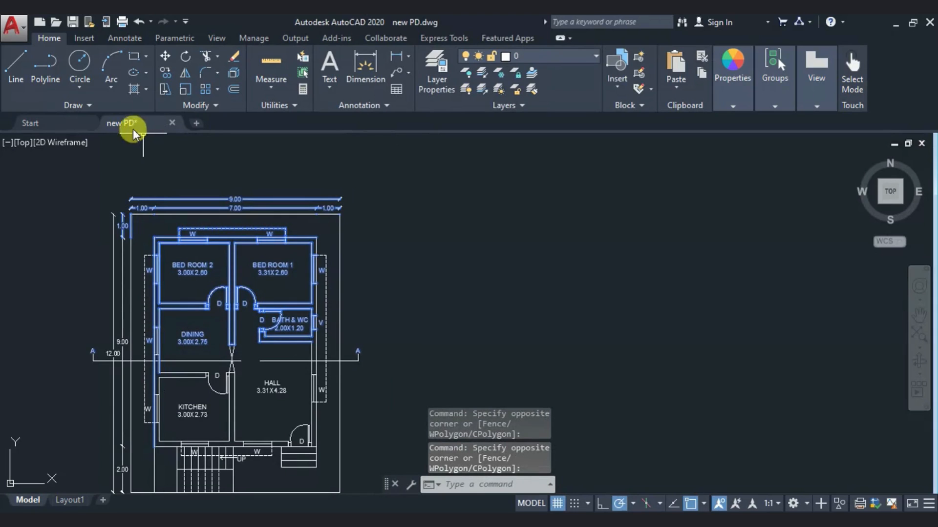
click(162, 78)
click(156, 255)
middle_drag(386, 259, 249, 239)
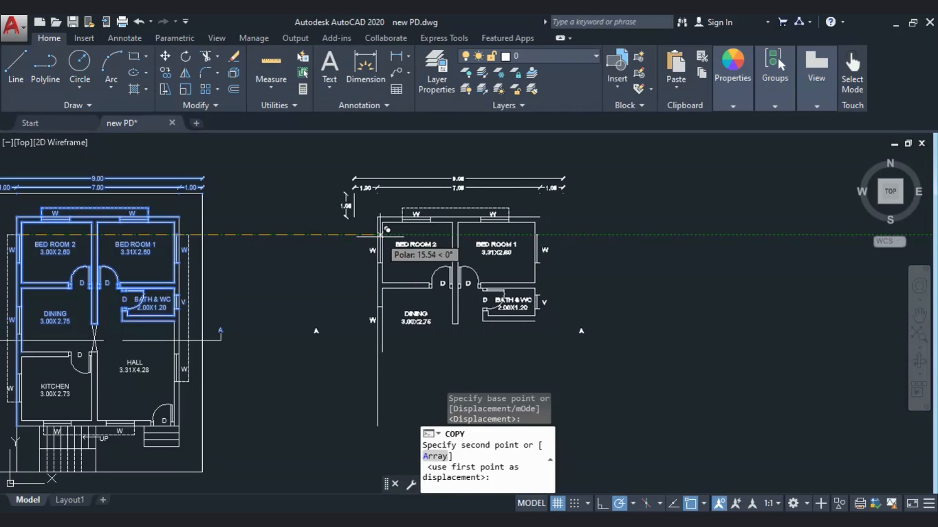
click(380, 234)
key(Return)
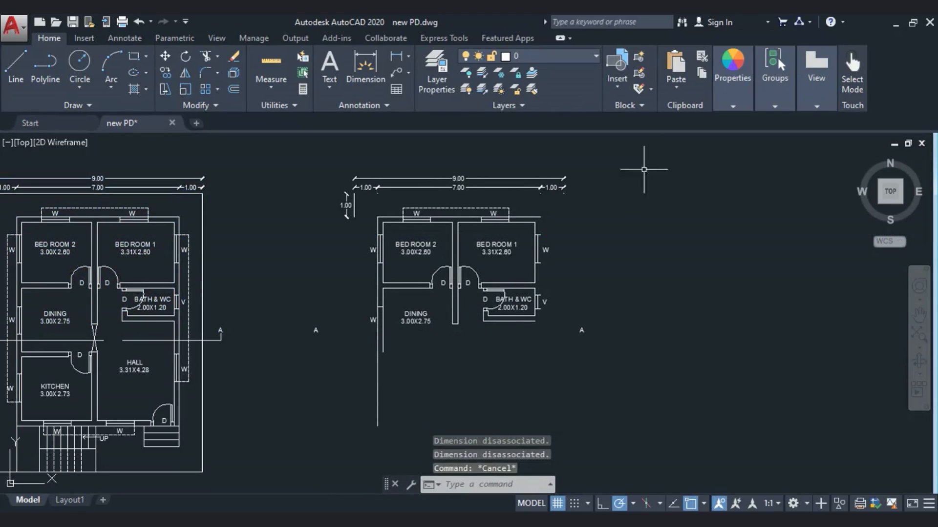
Delete the leftover dimensions and both A labels from the copied partial plan
click(617, 187)
click(454, 167)
key(Delete)
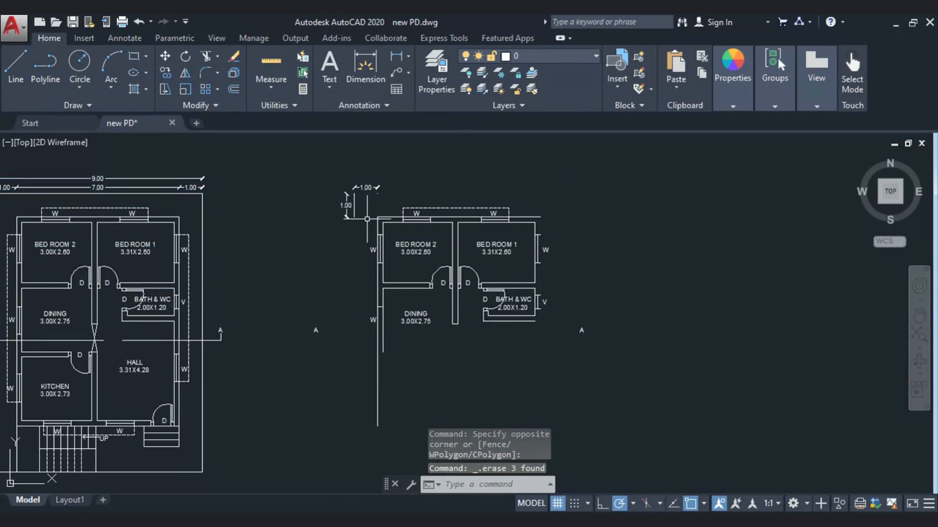
key(Delete)
click(334, 334)
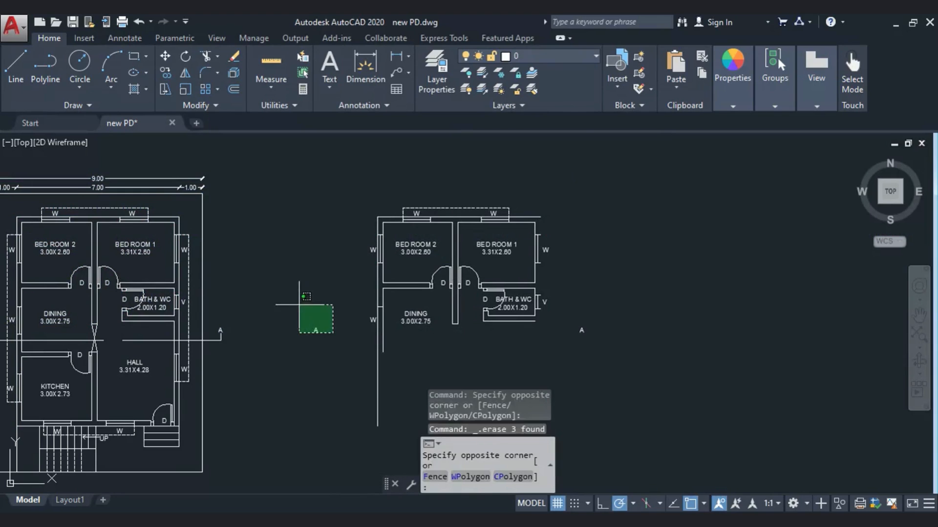
click(296, 303)
key(Delete)
click(619, 343)
click(565, 325)
key(Delete)
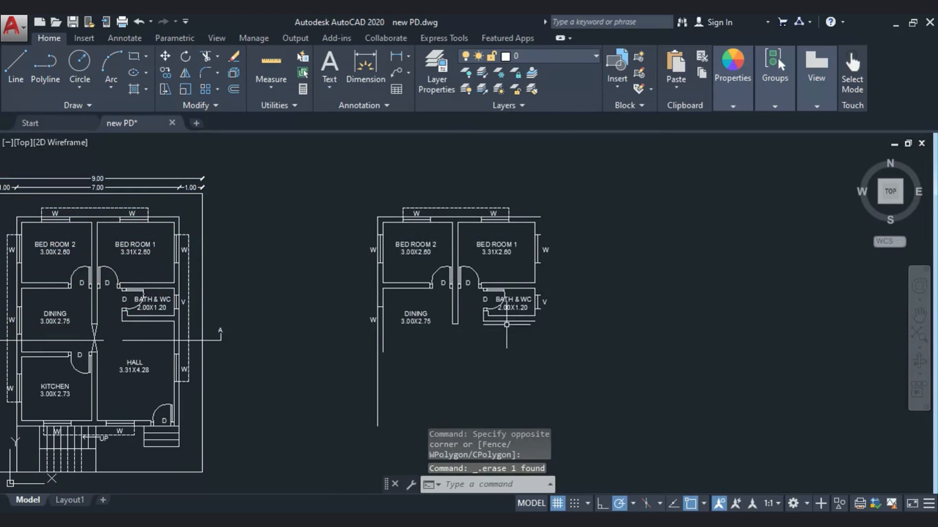
Draw a vertical projection line upward from the outer top-left corner of the copied plan's wall
middle_drag(506, 324, 471, 360)
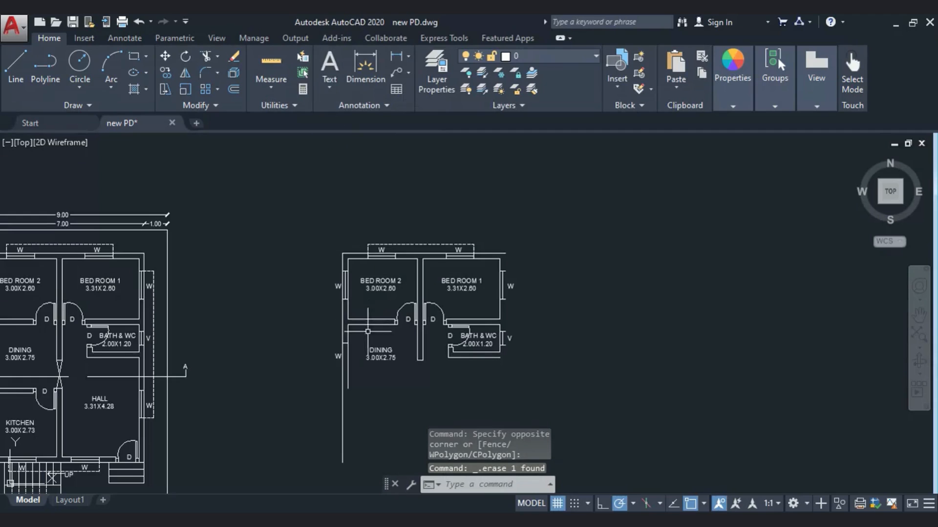
middle_drag(368, 332, 371, 403)
click(16, 66)
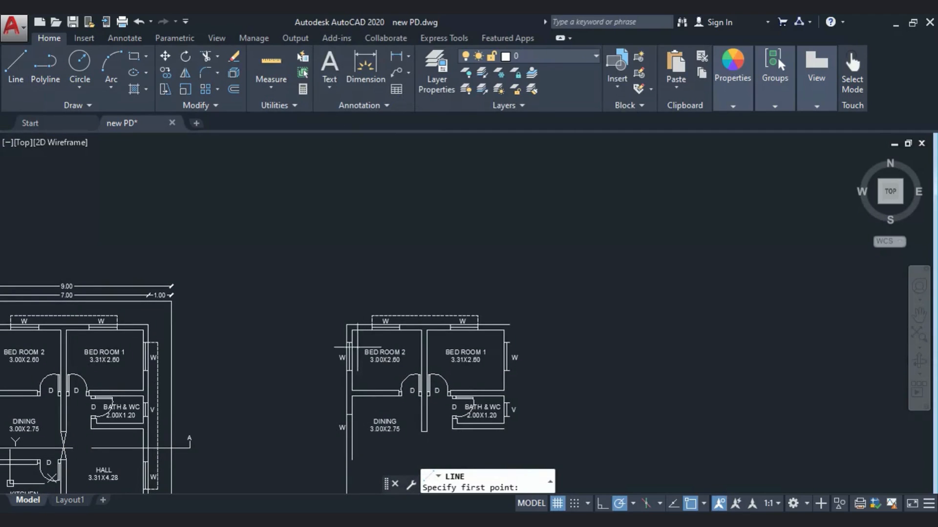
click(346, 324)
middle_drag(345, 206, 345, 283)
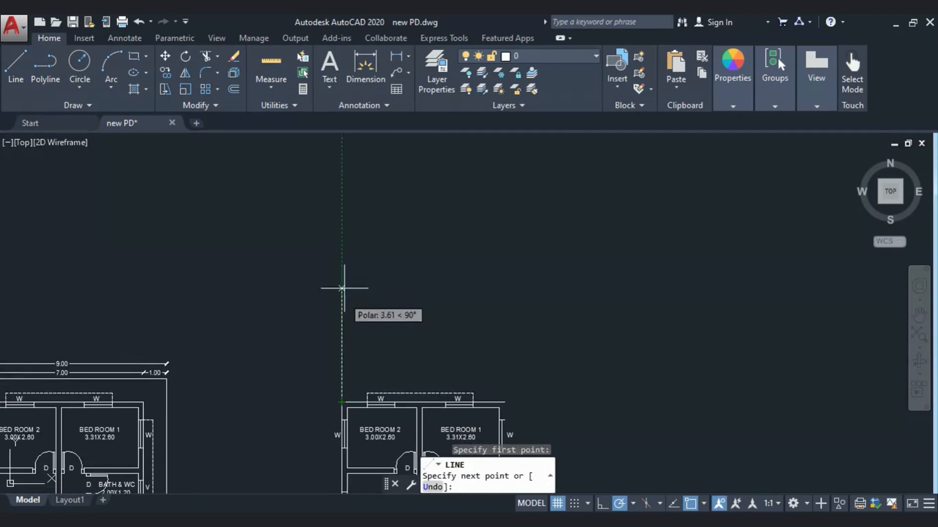
click(341, 174)
Draw a vertical projection line upward from the inner top-left corner of Bed Room 2 on the copied plan
click(16, 64)
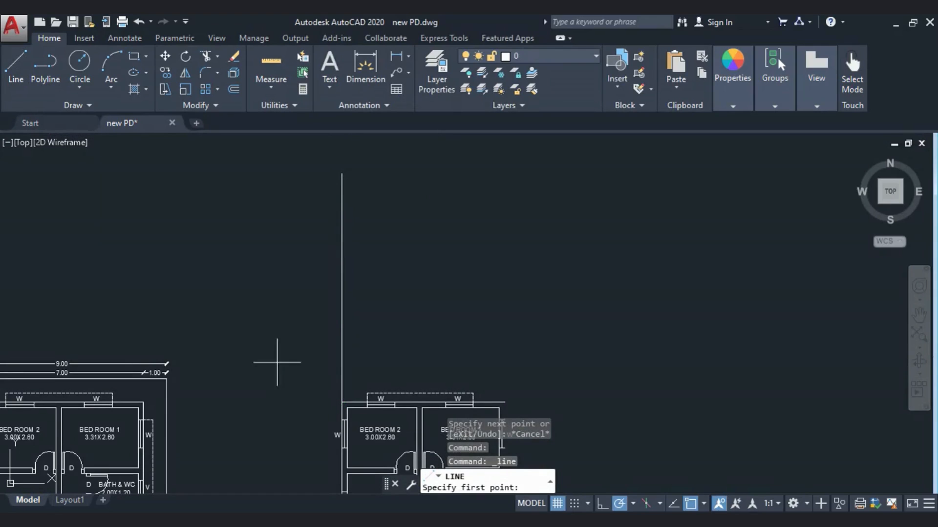
click(346, 408)
middle_drag(360, 152, 360, 224)
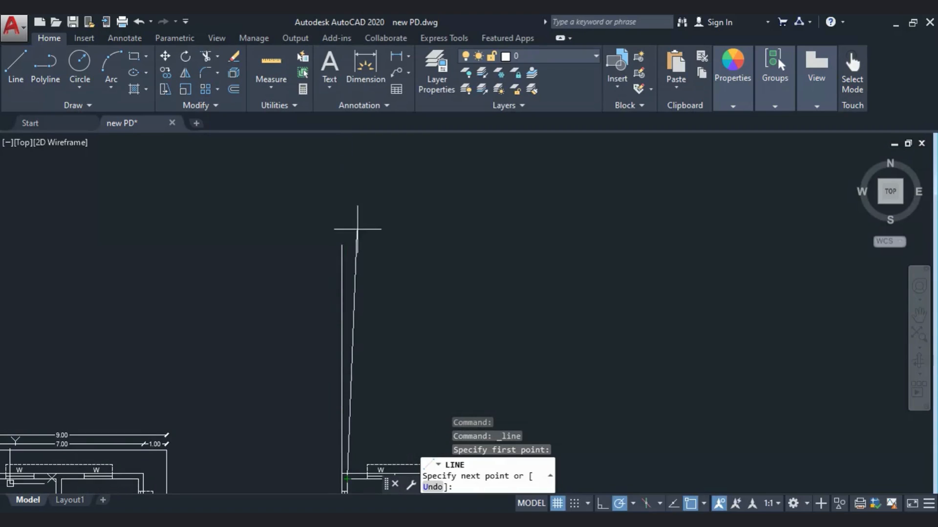
Draw a vertical projection line upward from the Bed Room 2 face of the wall between the two bedrooms
click(16, 64)
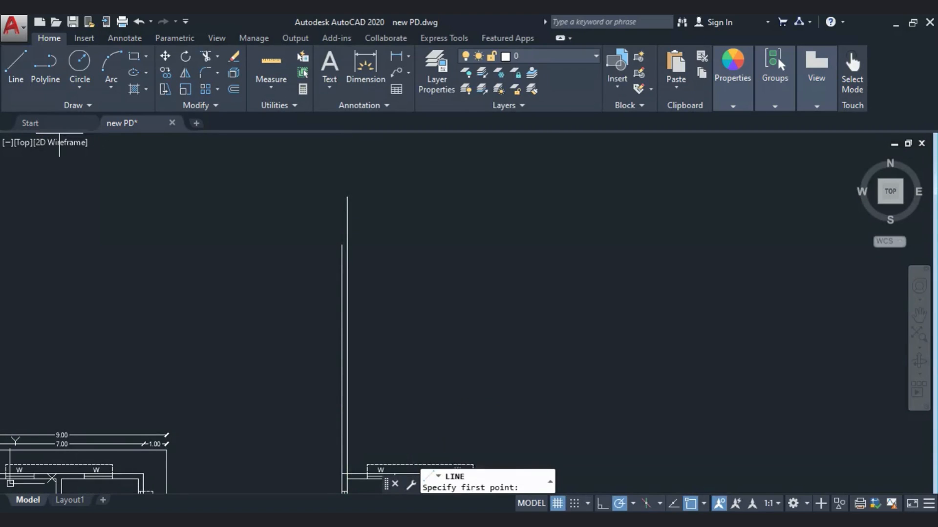
middle_drag(322, 400, 227, 278)
click(322, 358)
middle_drag(322, 358, 325, 400)
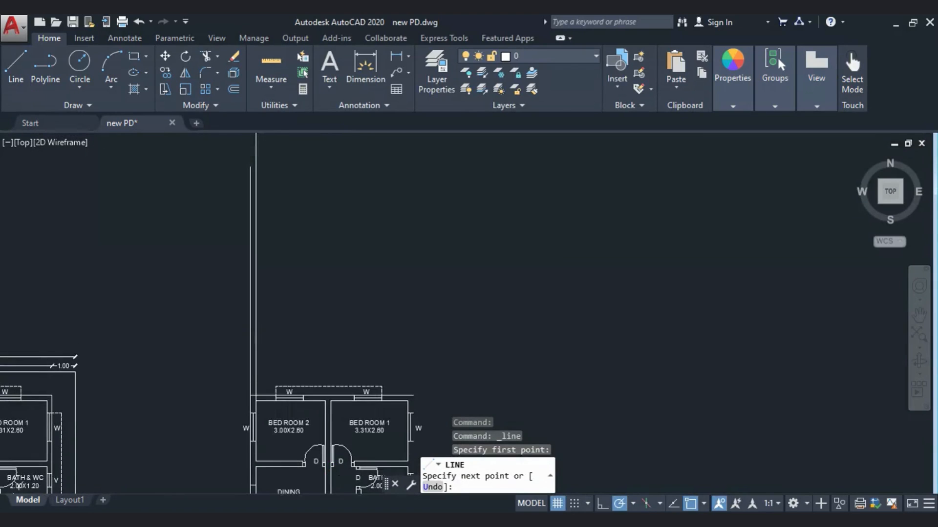
click(325, 159)
key(Escape)
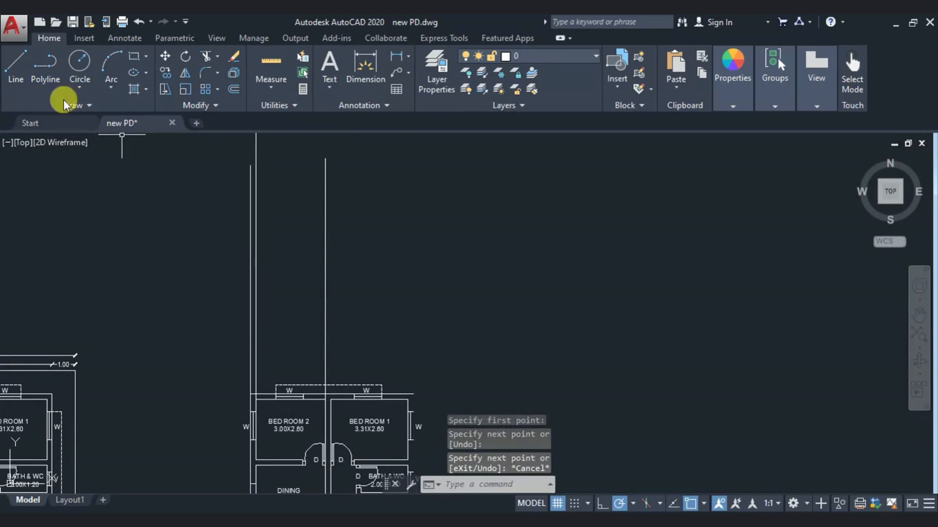
Draw a vertical projection line upward from the Bed Room 1 face of the wall between the two bedrooms
click(15, 65)
click(330, 399)
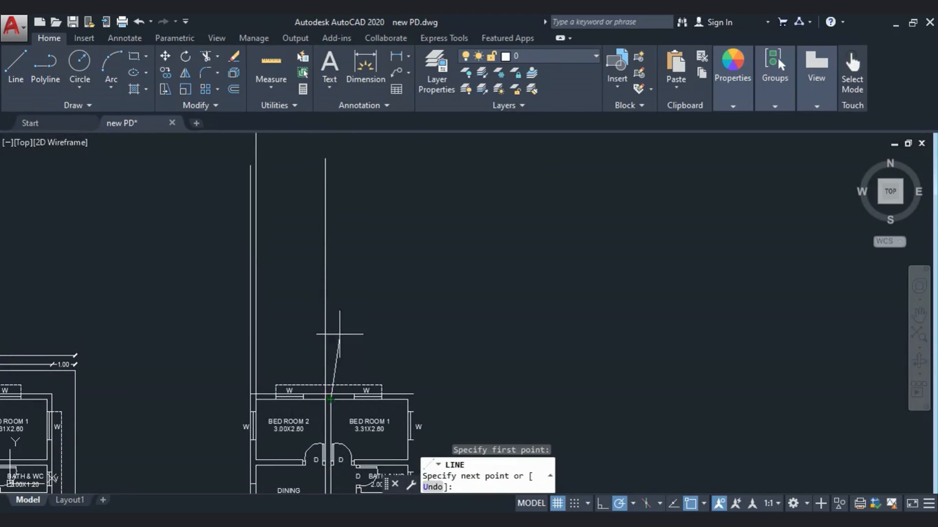
middle_drag(335, 324, 341, 387)
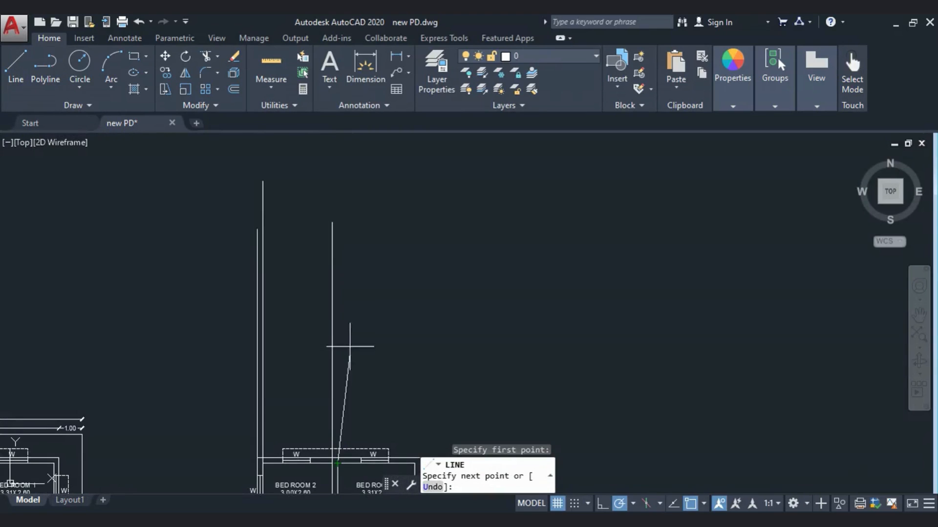
click(337, 200)
key(Escape)
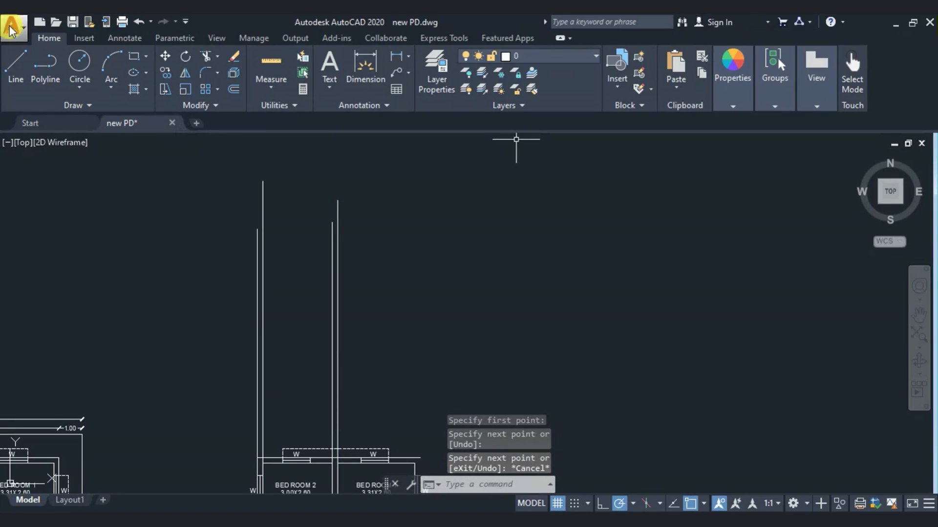
Draw a vertical projection line upward from the inner top-right corner of Bed Room 1
click(18, 65)
middle_drag(252, 251, 143, 143)
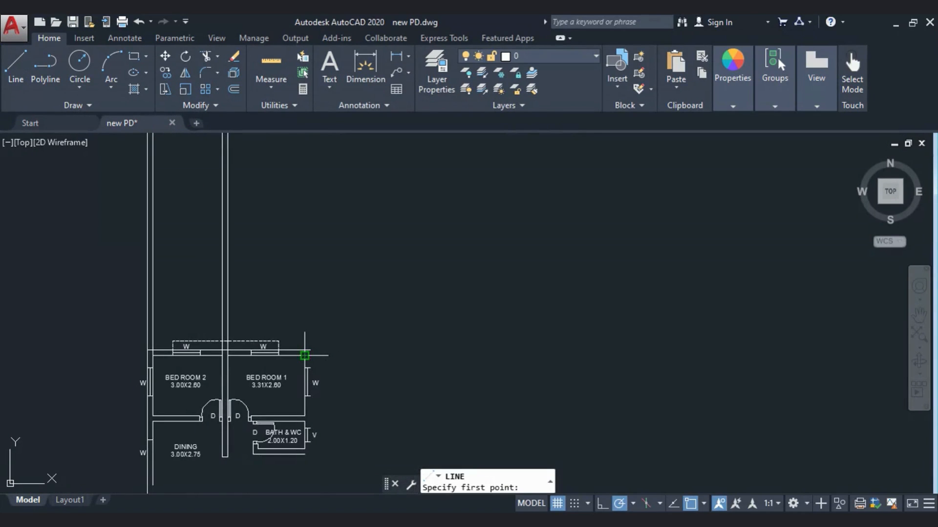
click(304, 355)
middle_drag(302, 193, 316, 264)
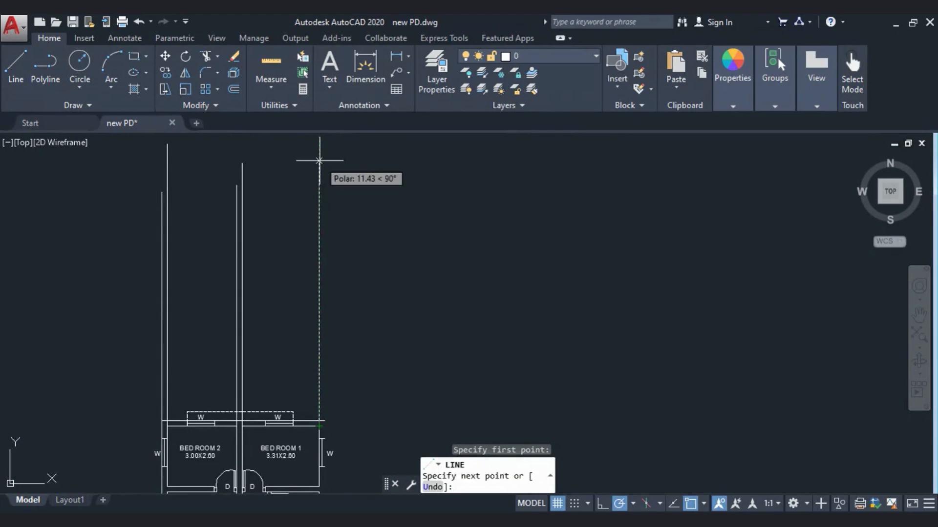
key(Escape)
Draw a vertical projection line upward from the outer face of the copied plan's right wall
click(17, 63)
middle_drag(307, 435, 297, 353)
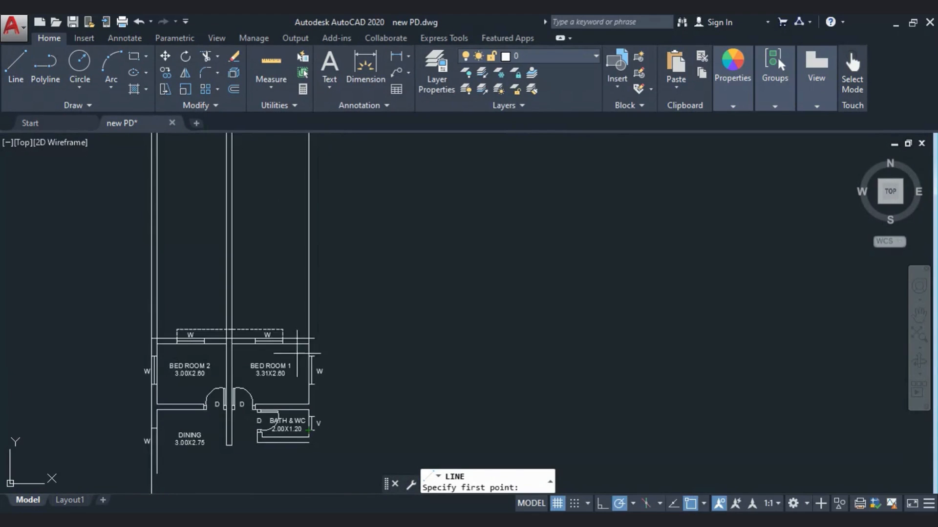
click(314, 417)
middle_drag(327, 281, 347, 411)
click(334, 229)
key(Escape)
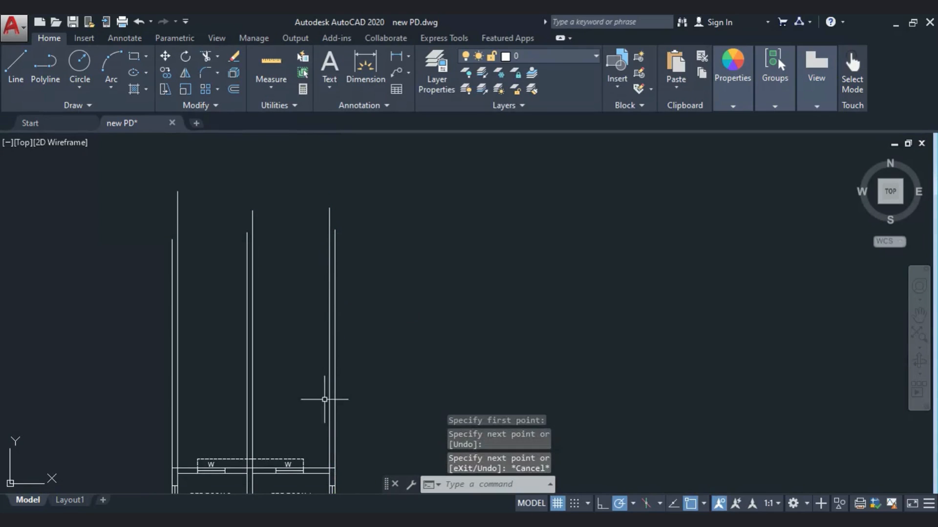
Draw a horizontal line across the projection lines above the copied plan, from the outer left line to the outer right line
middle_drag(280, 375, 314, 341)
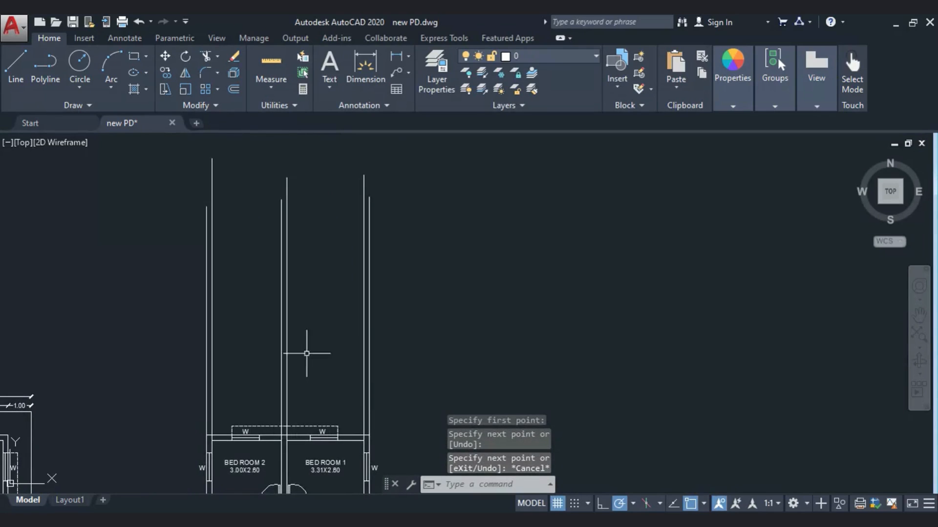
mouse_move(230, 393)
middle_down()
mouse_move(260, 325)
mouse_move(268, 345)
middle_up()
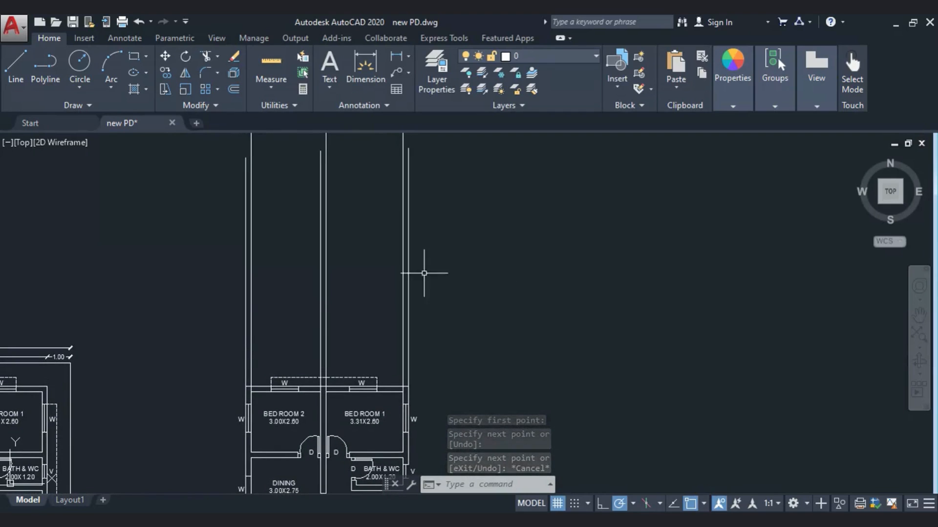
click(15, 66)
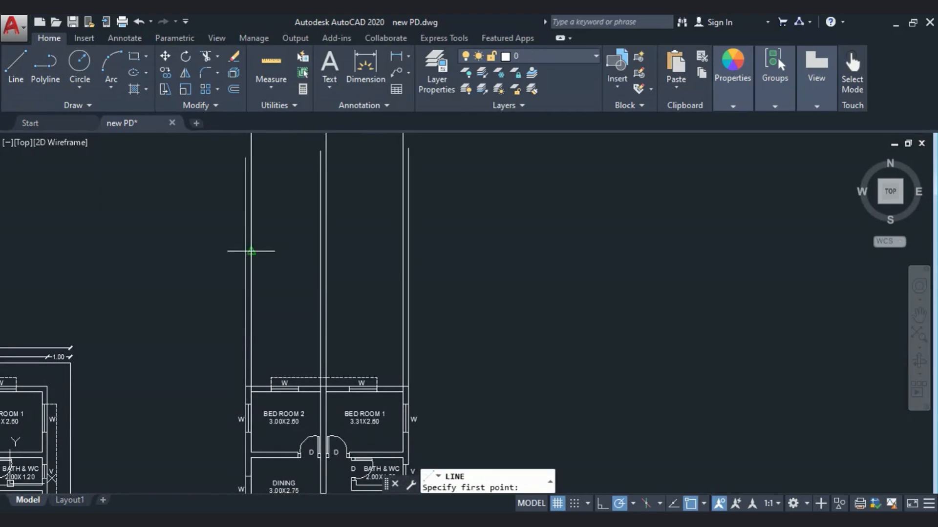
click(247, 266)
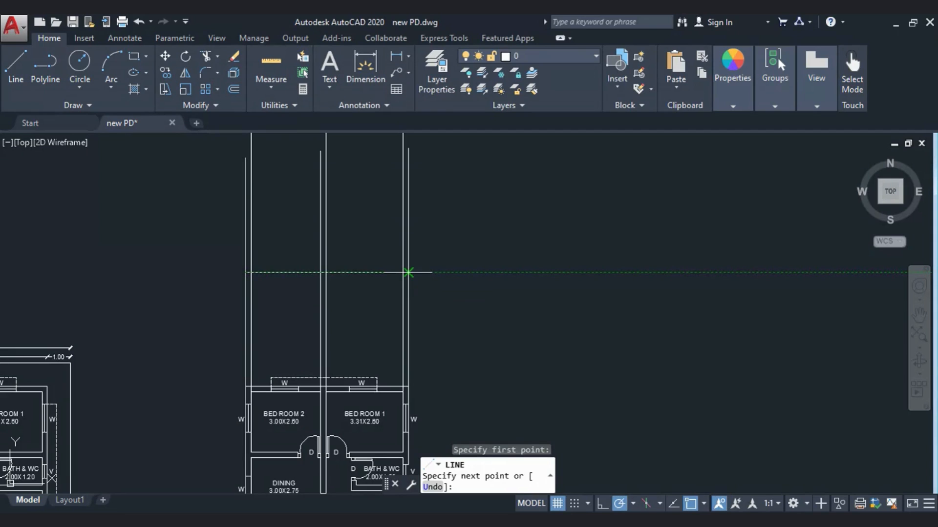
click(408, 273)
key(Escape)
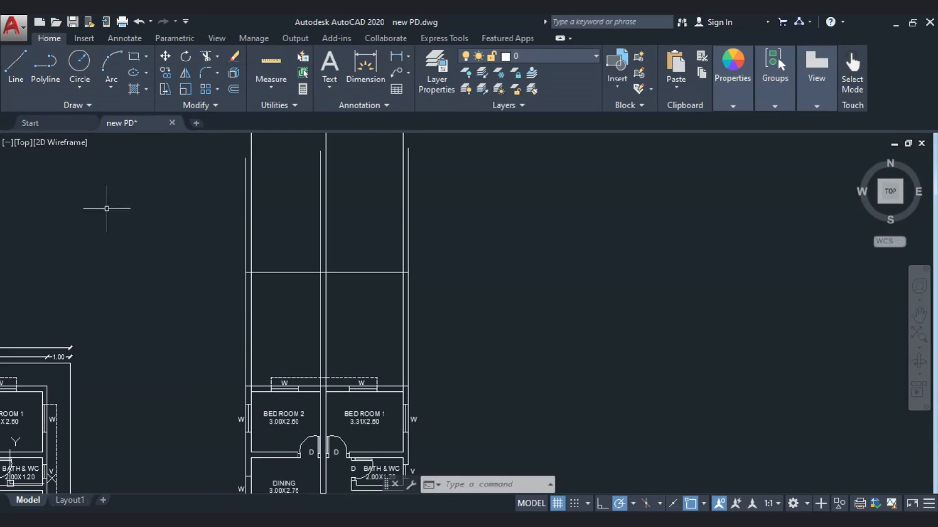
Draw a second horizontal line 0.6 above the first across the projection lines, and delete the short vertical helper segment at its left end
click(12, 68)
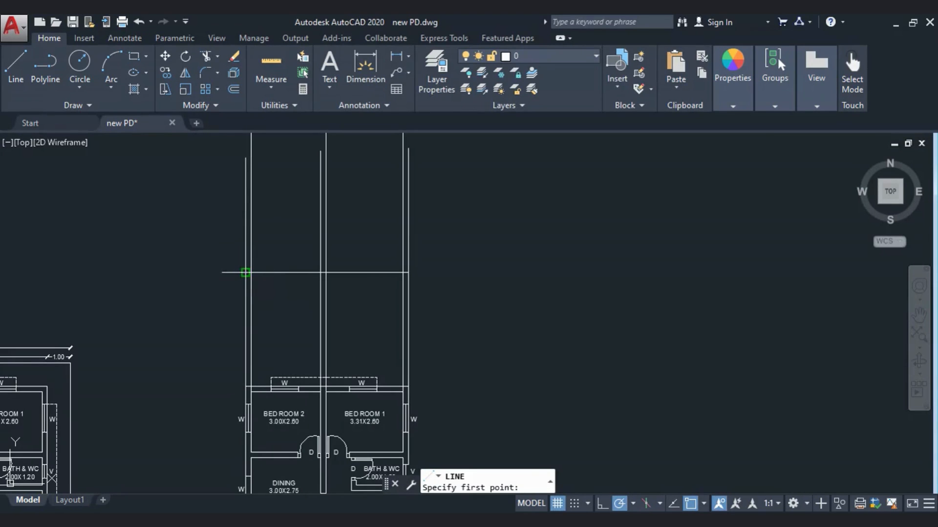
click(246, 273)
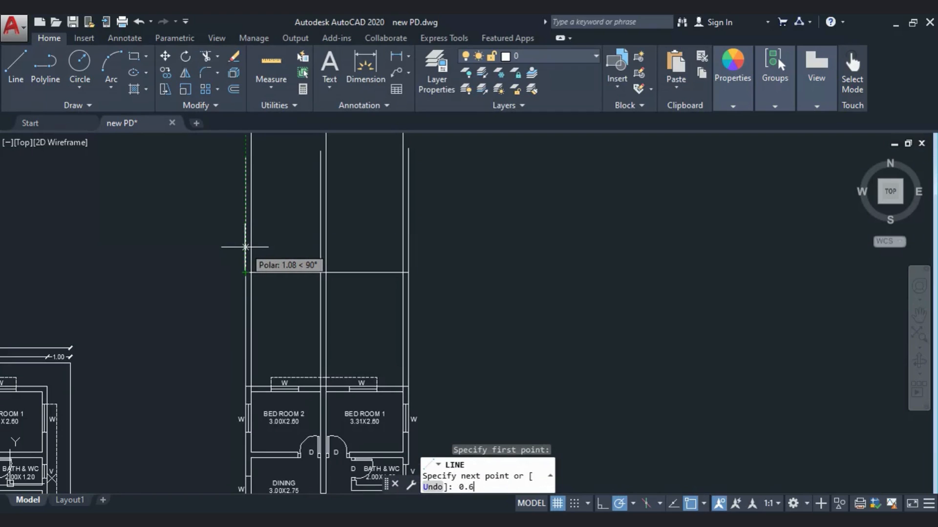
text(0.6)
key(Return)
click(408, 259)
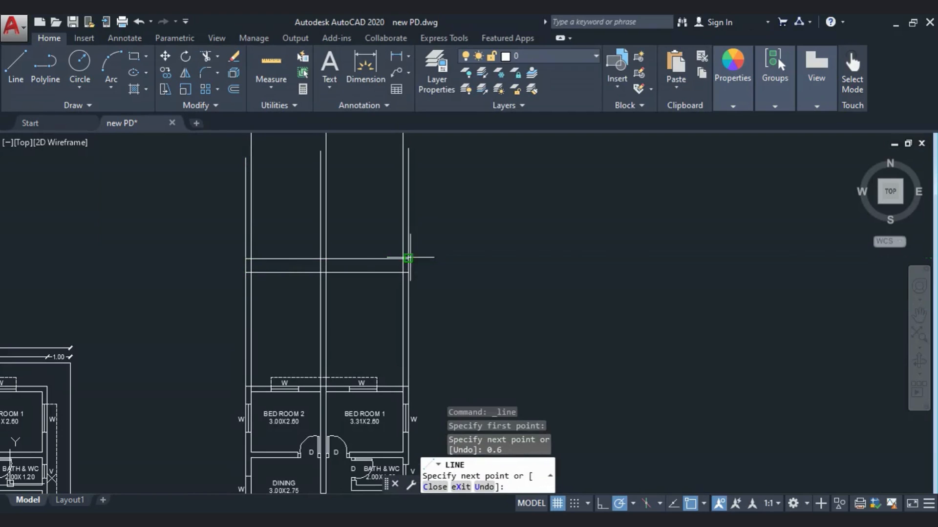
key(Escape)
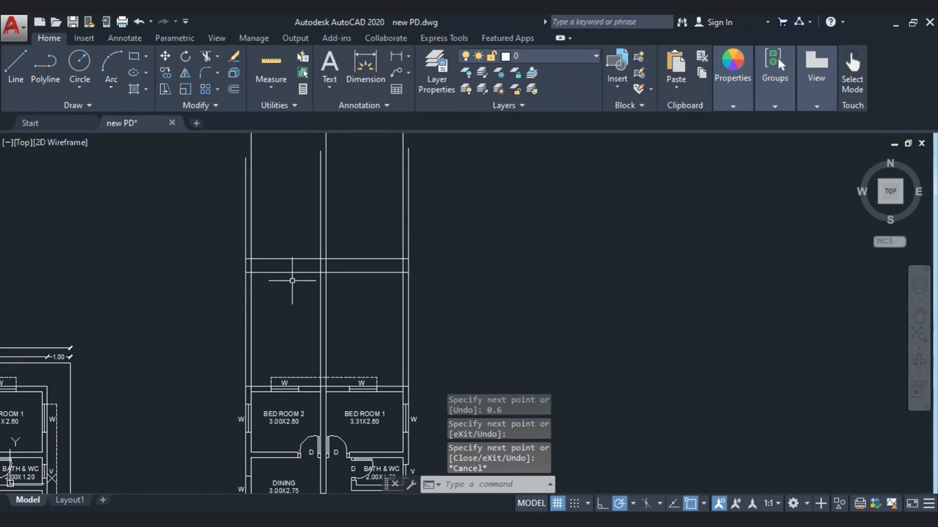
click(220, 238)
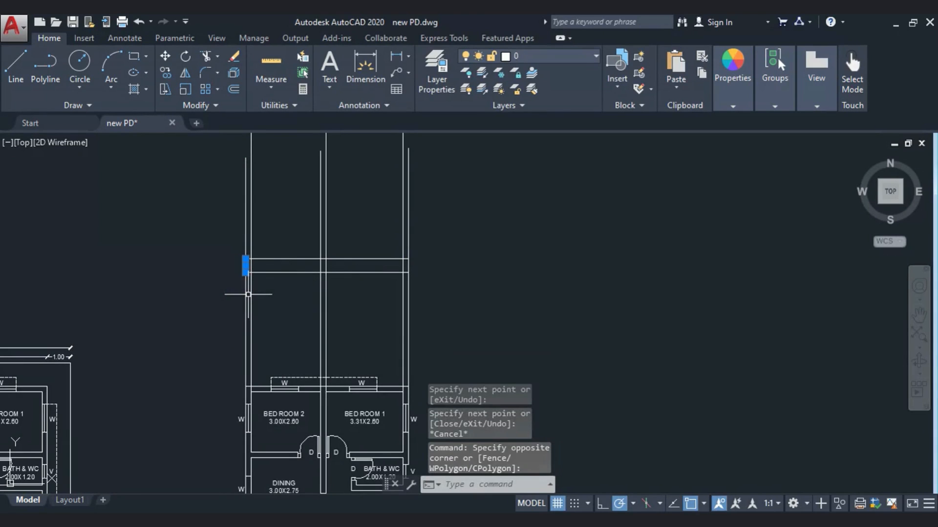
key(Delete)
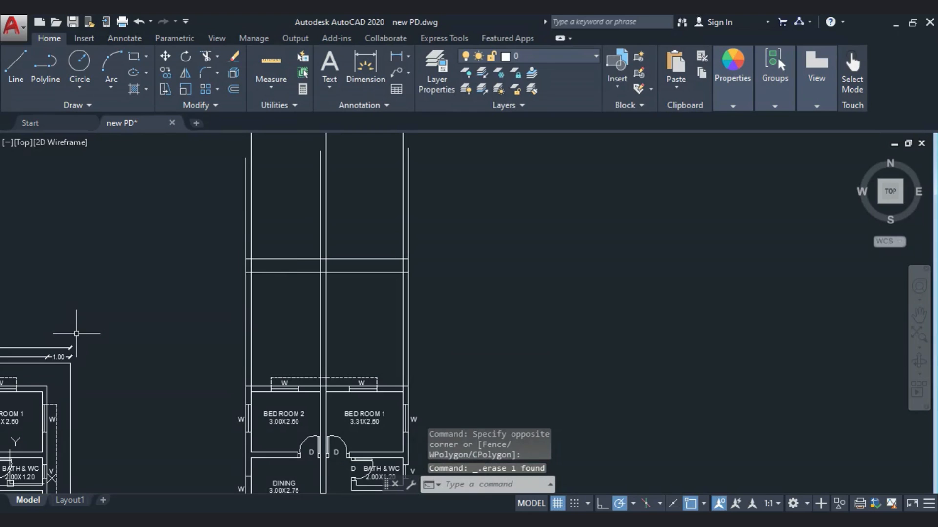
From the left end of the first horizontal line, draw a segment 1.3 downward and a horizontal line across to the outer right projection line
click(16, 66)
click(245, 272)
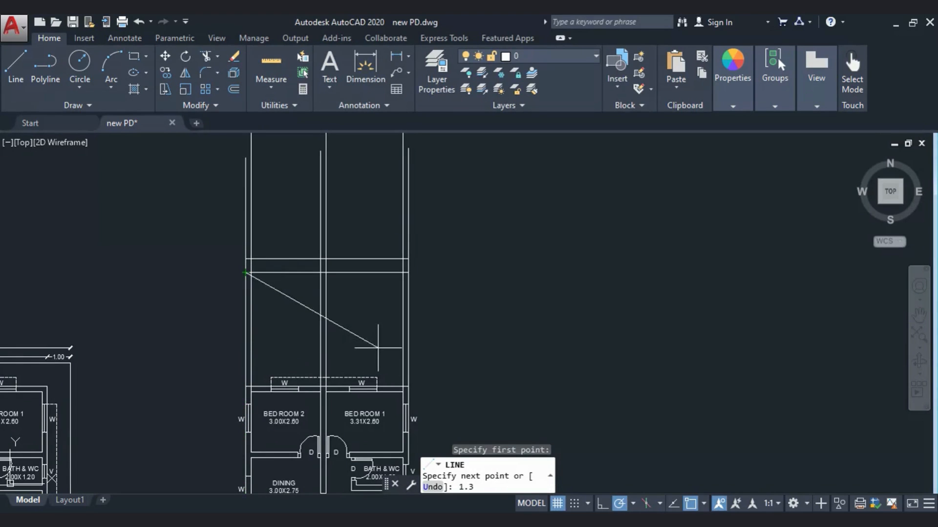
text(1.3_u)
key(Return)
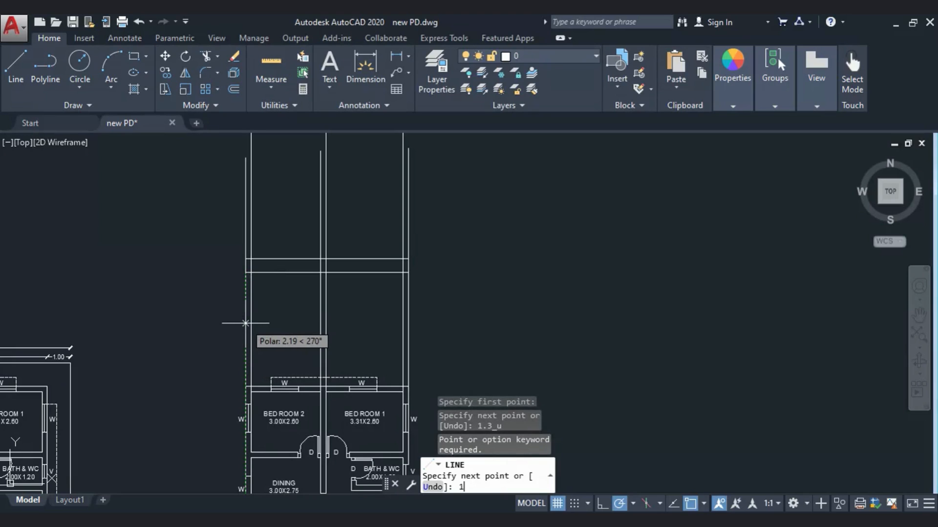
text(1.3)
key(Return)
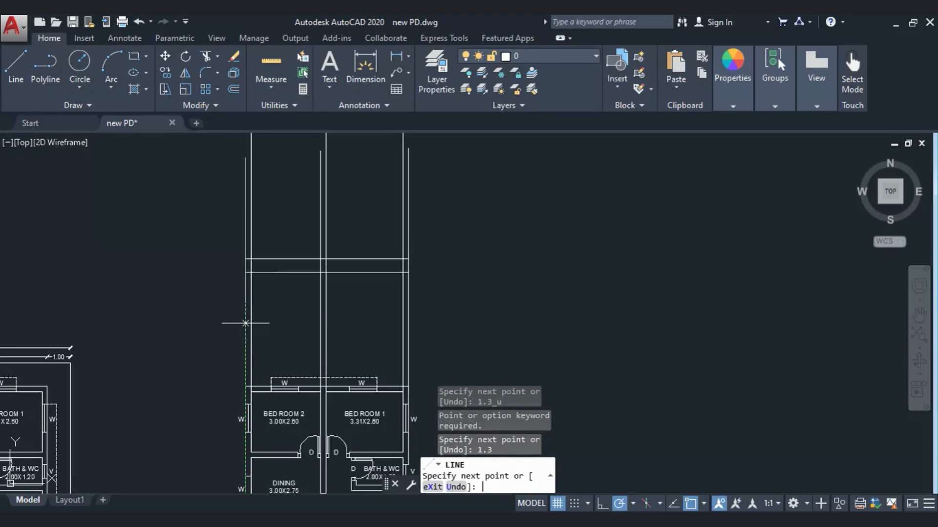
click(409, 303)
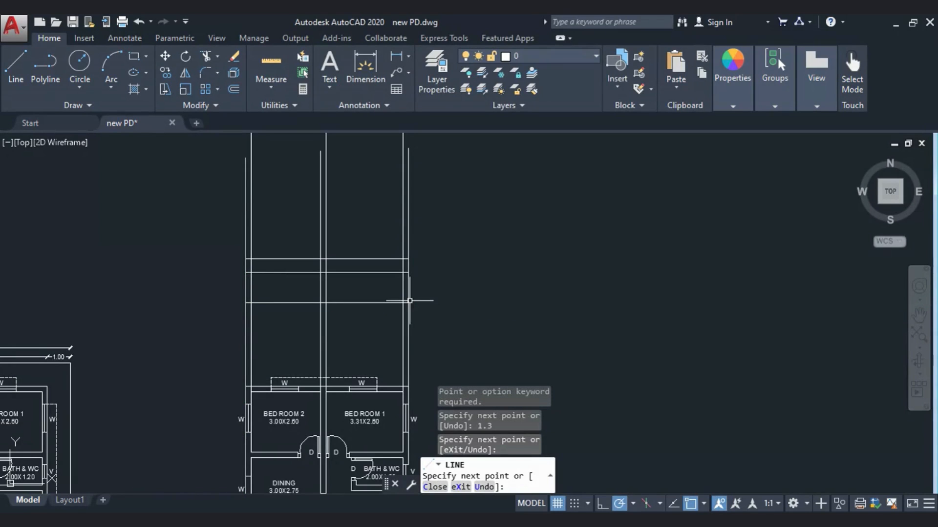
key(Escape)
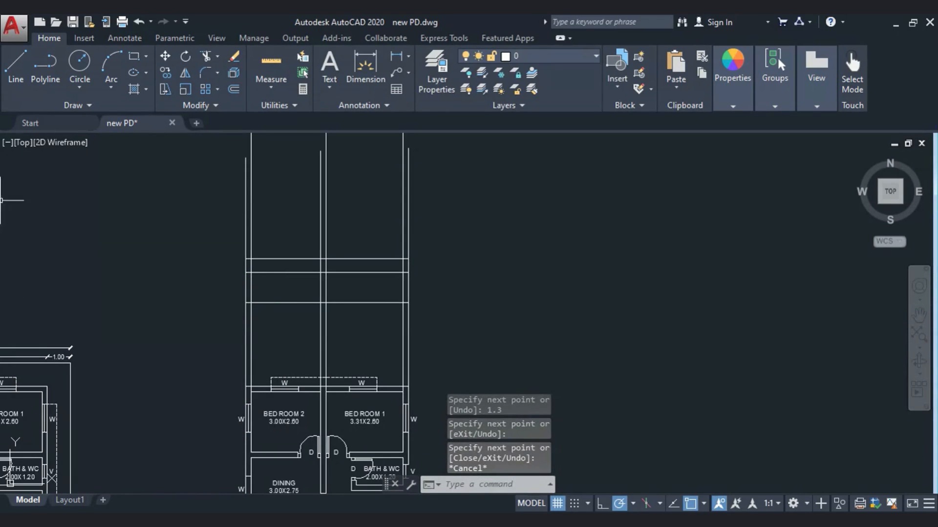
Draw a rectangle 0.75 wide and 0.2 high directly below the left end of the lowest horizontal line
click(14, 62)
scroll(310, 350, up, 3)
middle_drag(310, 350, 429, 397)
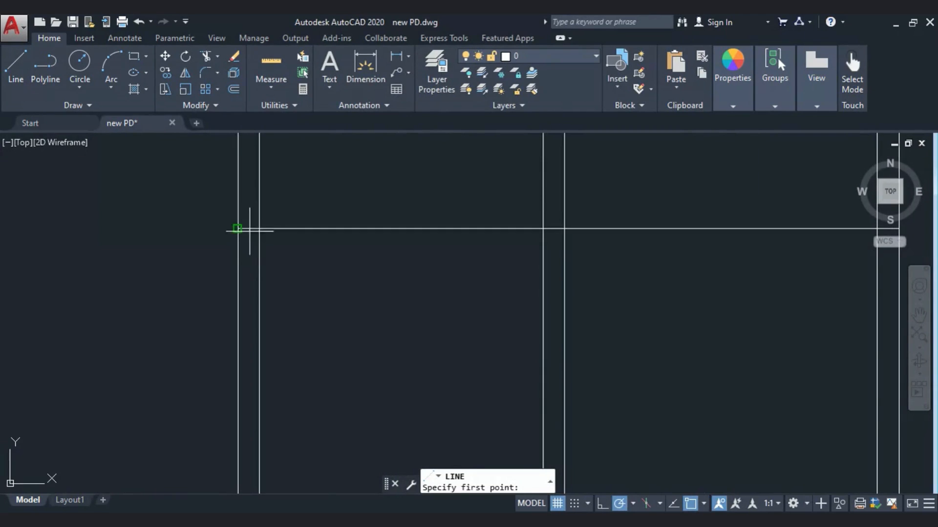
click(237, 229)
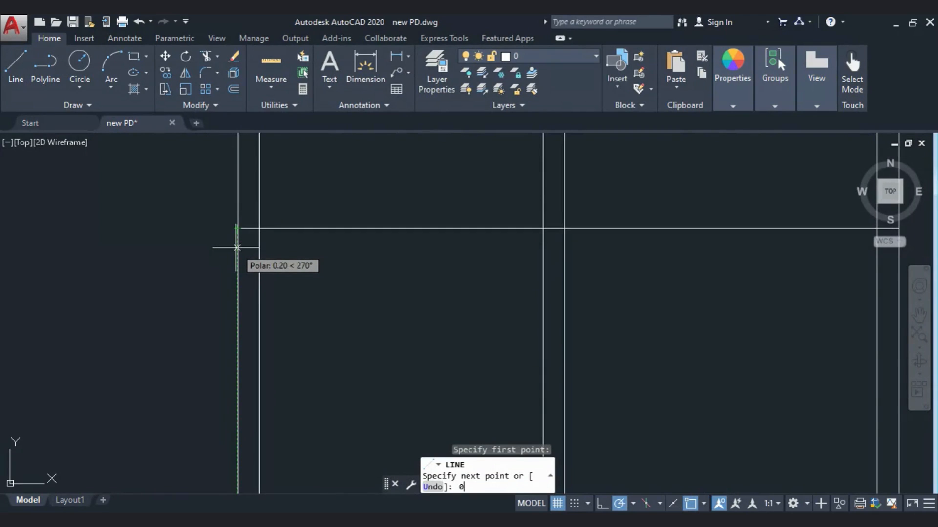
key(Return)
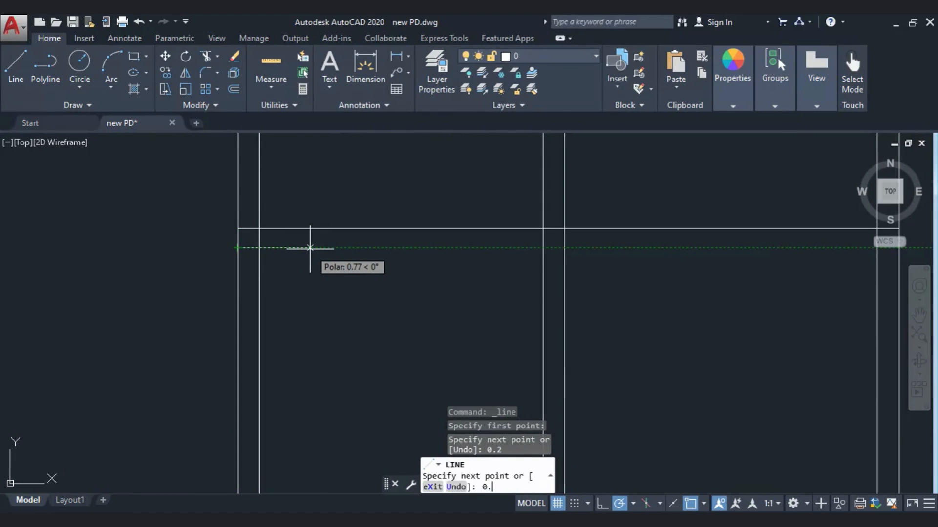
key(Return)
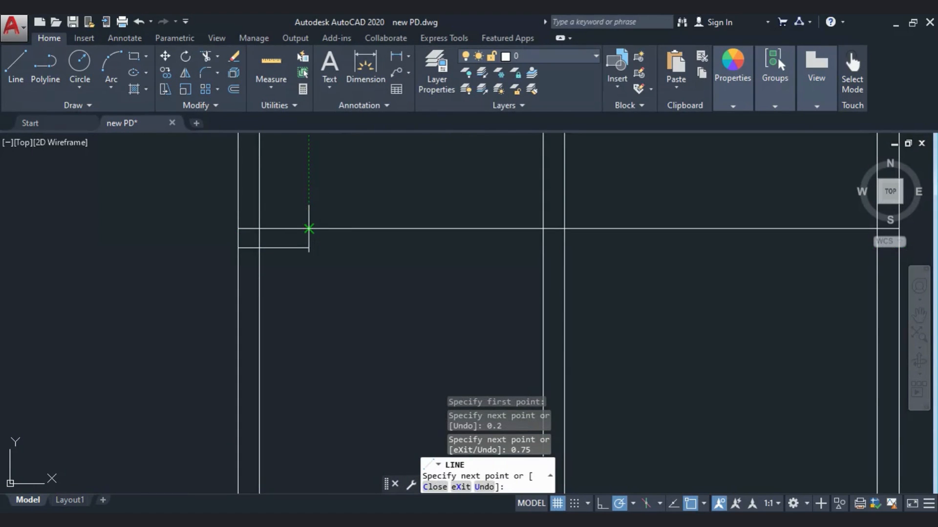
click(309, 228)
click(237, 229)
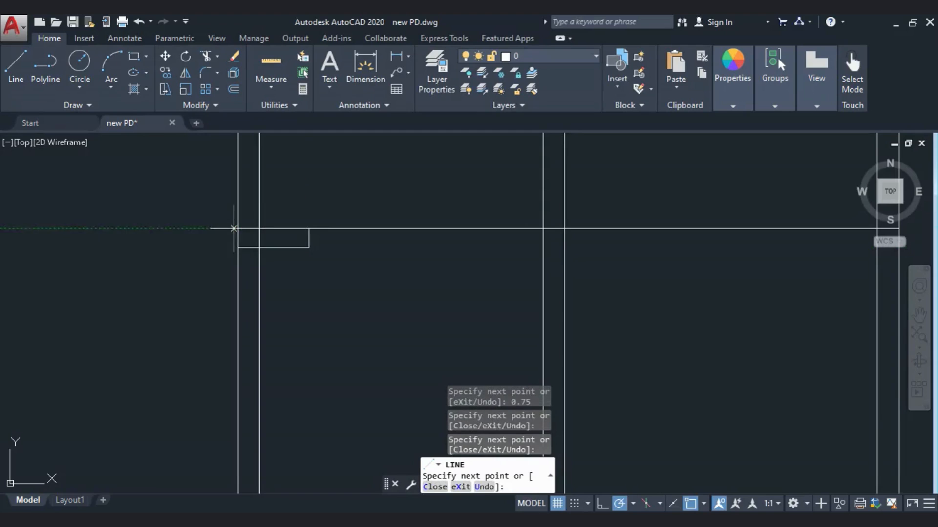
key(Escape)
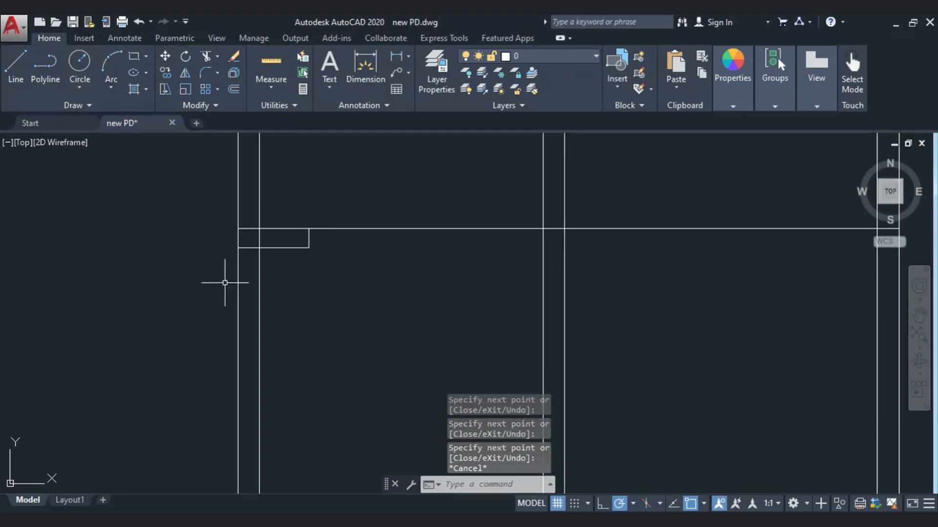
Draw a short helper line across the left wall's thickness at the left end of the lowest horizontal line
click(17, 73)
click(237, 229)
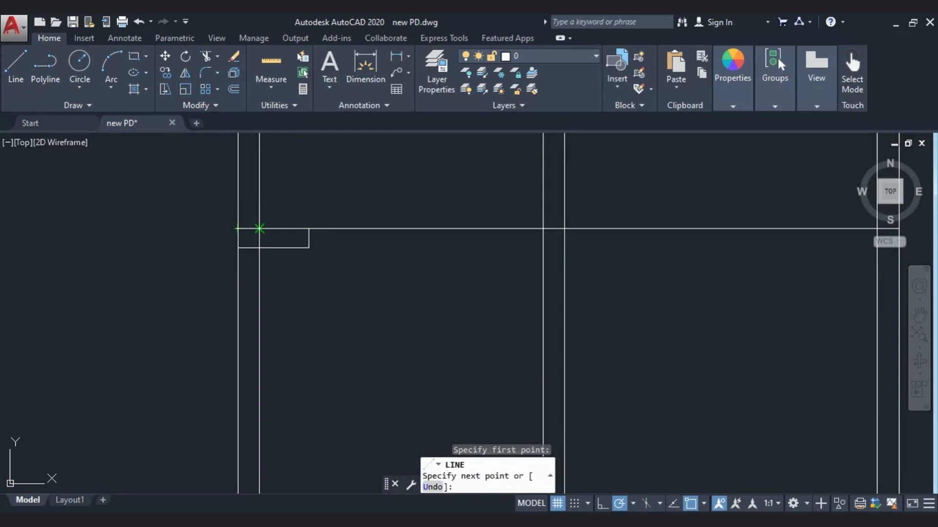
key(Escape)
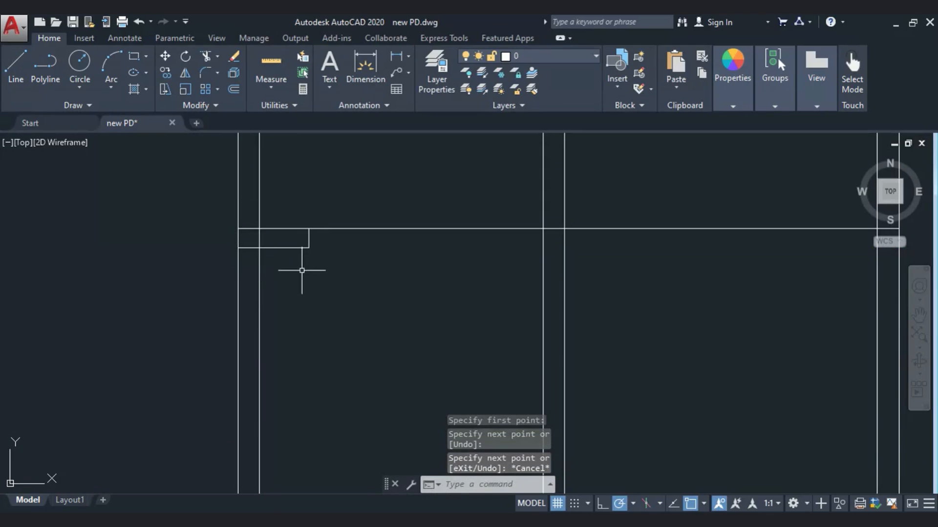
Move the 0.75 by 0.2 rectangle by its top midpoint to the middle of the left wall on the lowest line
click(263, 241)
key(Escape)
click(249, 210)
click(315, 277)
click(293, 266)
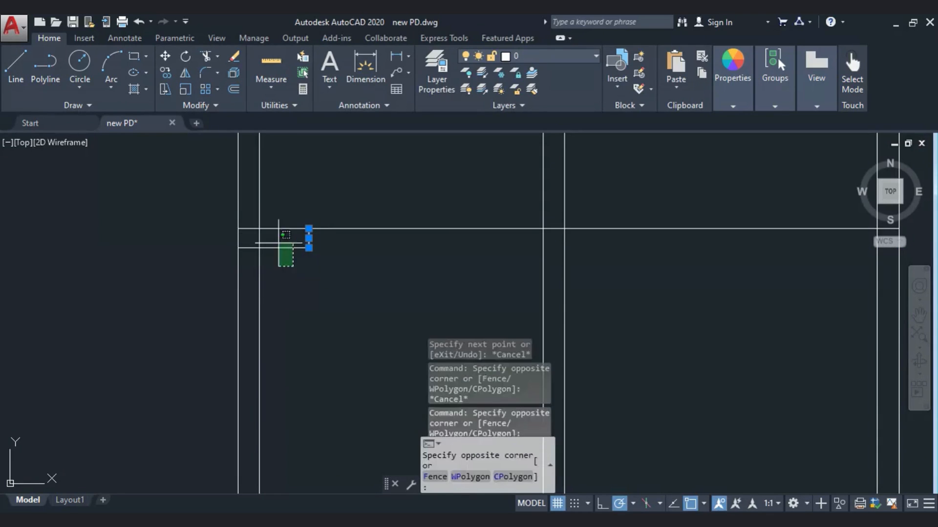
click(282, 226)
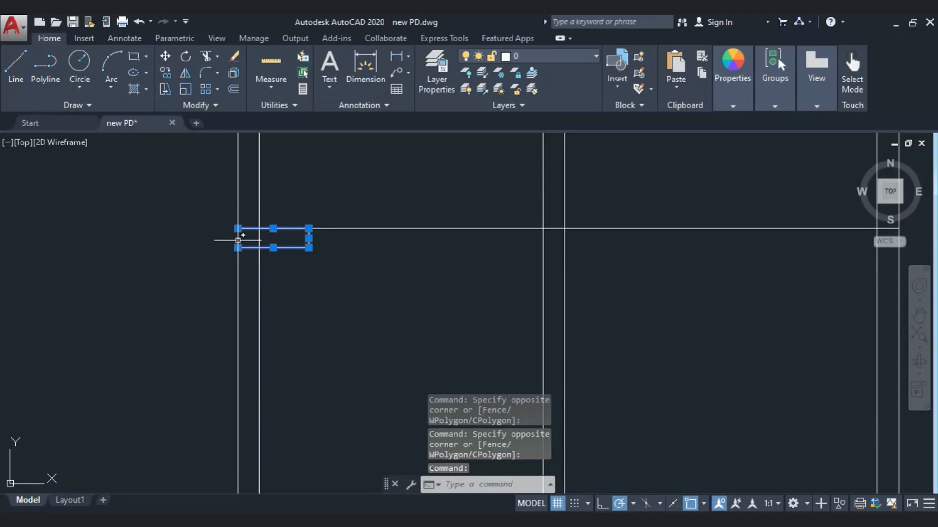
click(164, 56)
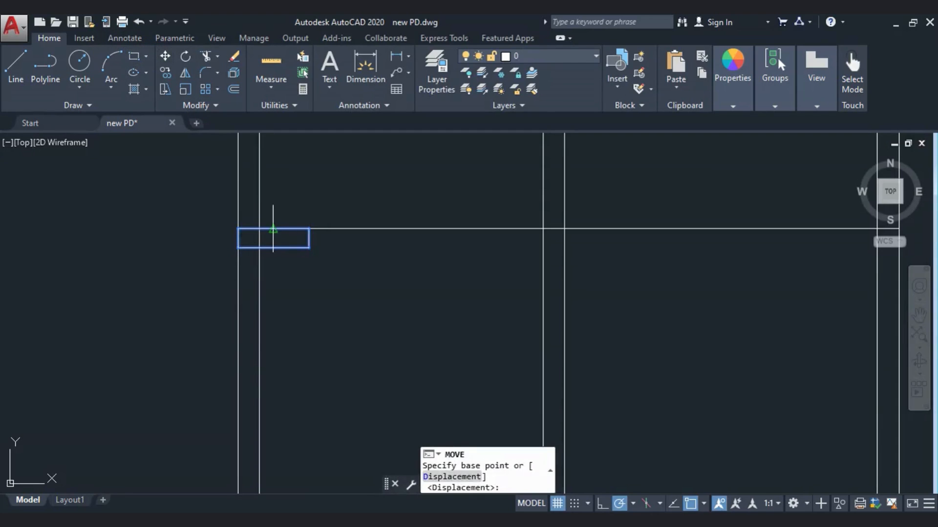
click(273, 229)
scroll(255, 215, down, 5)
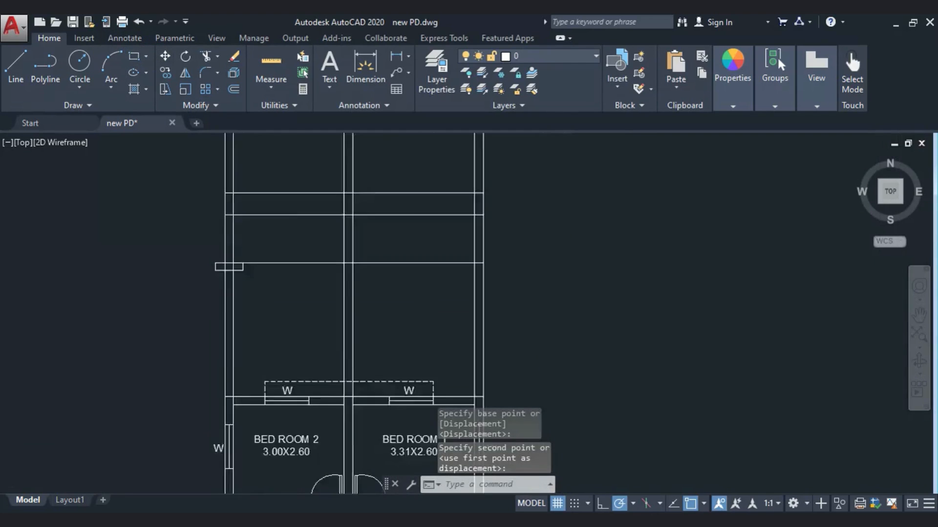
key(Escape)
scroll(214, 285, up, 4)
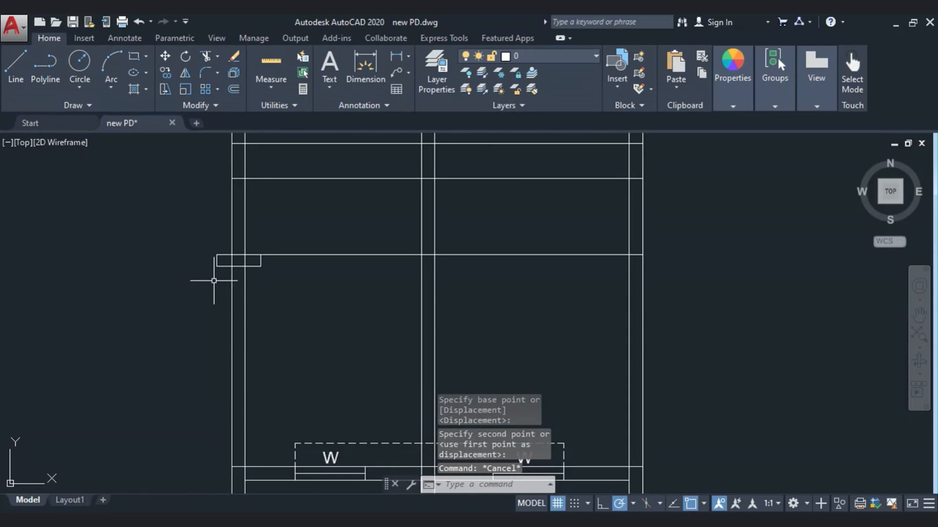
middle_drag(211, 294, 210, 303)
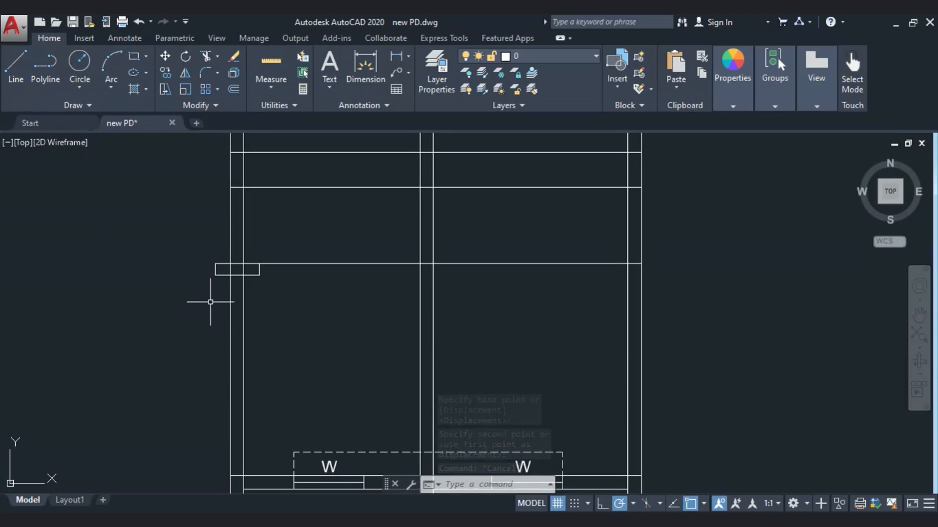
click(26, 67)
scroll(161, 247, up, 4)
middle_drag(161, 264, 161, 284)
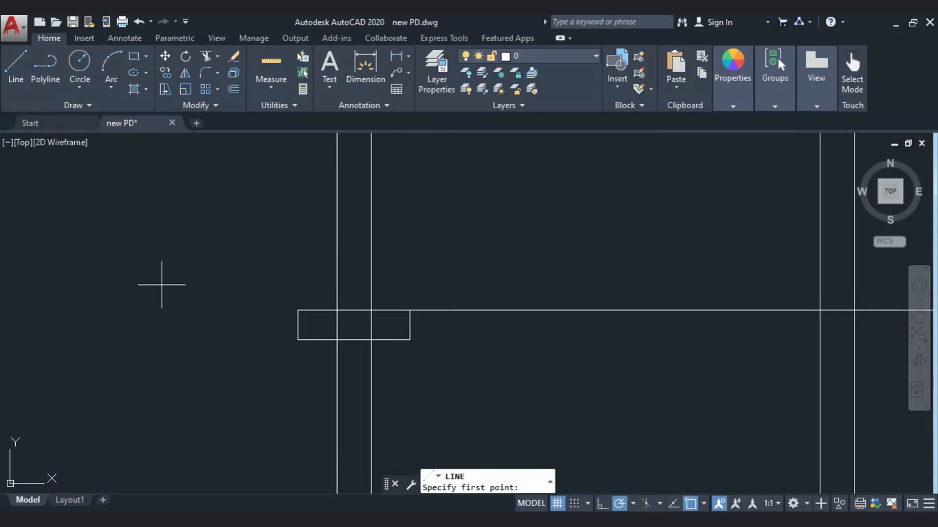
middle_drag(254, 326, 198, 350)
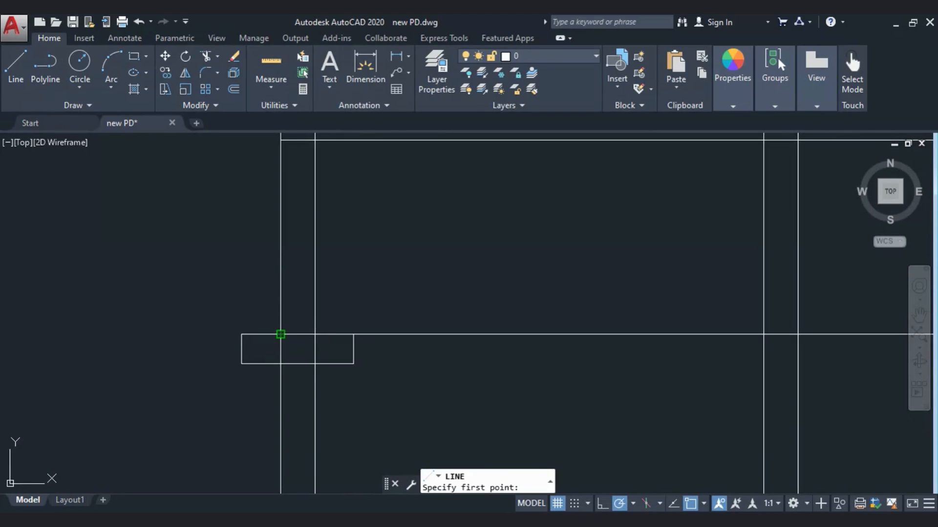
click(280, 334)
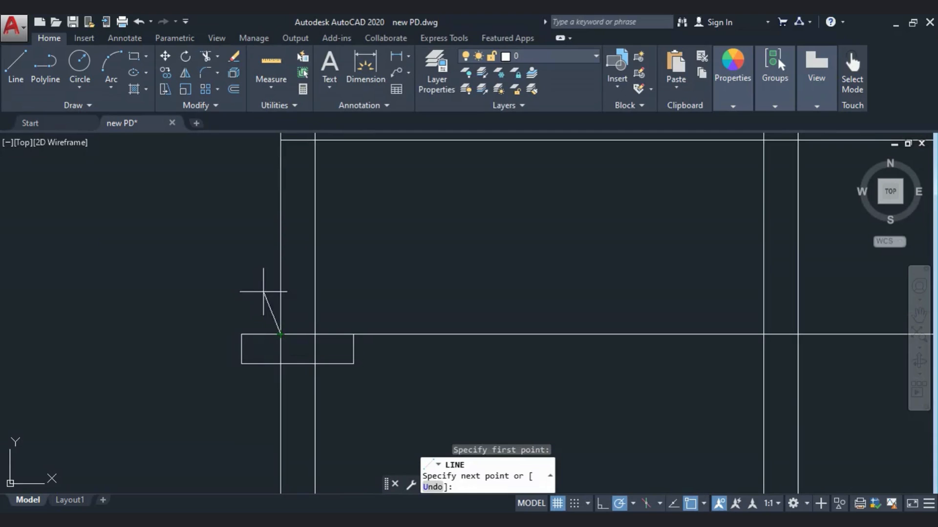
Draw a 0.6 by 0.6 rectangle above the lowest horizontal line, starting where it meets the outer left wall line
click(134, 55)
click(280, 335)
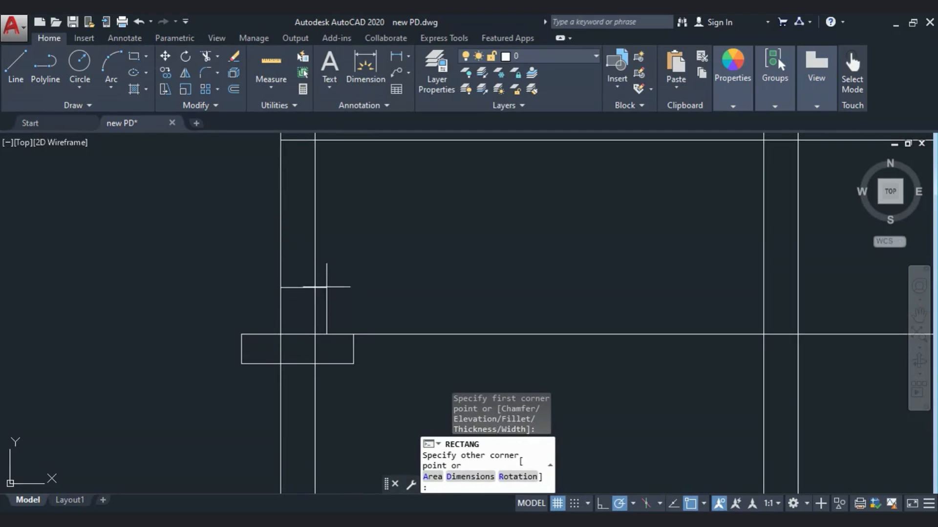
text(d)
key(Return)
text(0)
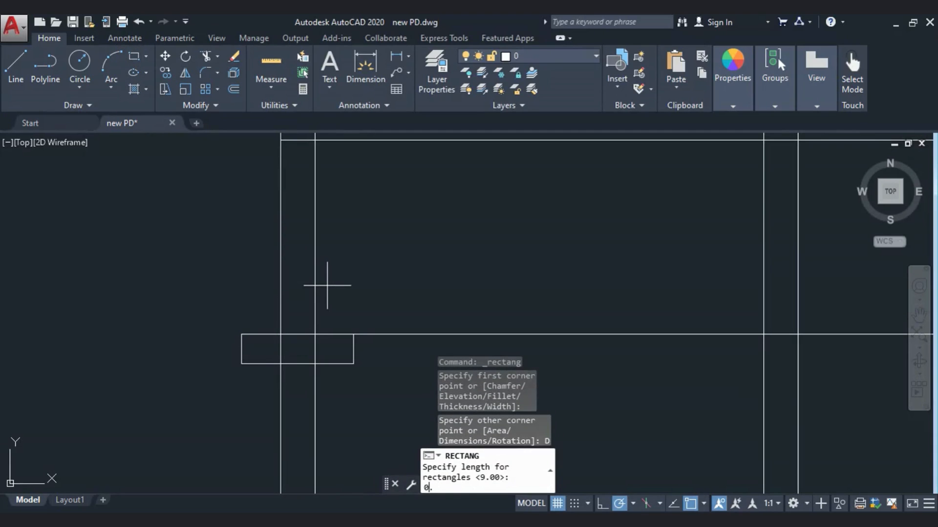
text(.6)
key(Return)
text(0.6)
key(Return)
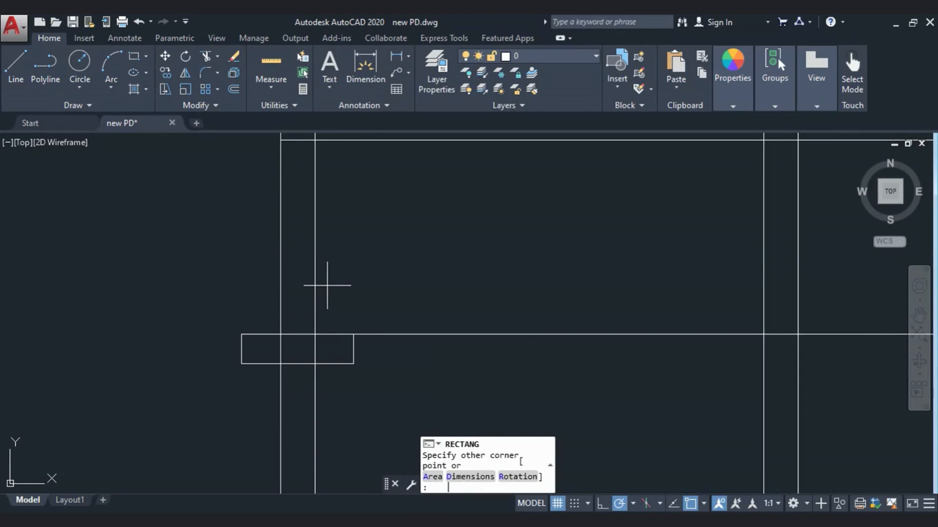
click(349, 273)
Move the 0.6 square by its bottom midpoint to the middle of the left wall, centring it on the footing rectangle
click(366, 272)
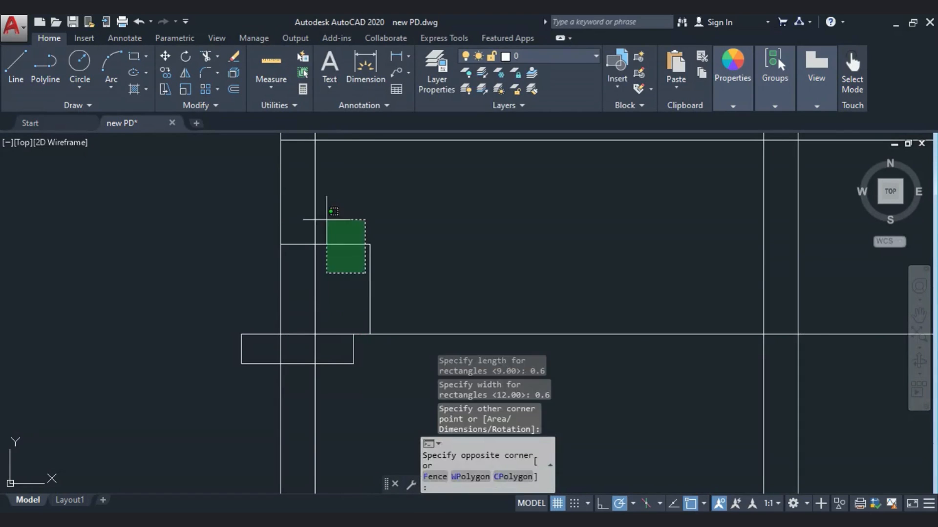
click(326, 217)
click(165, 56)
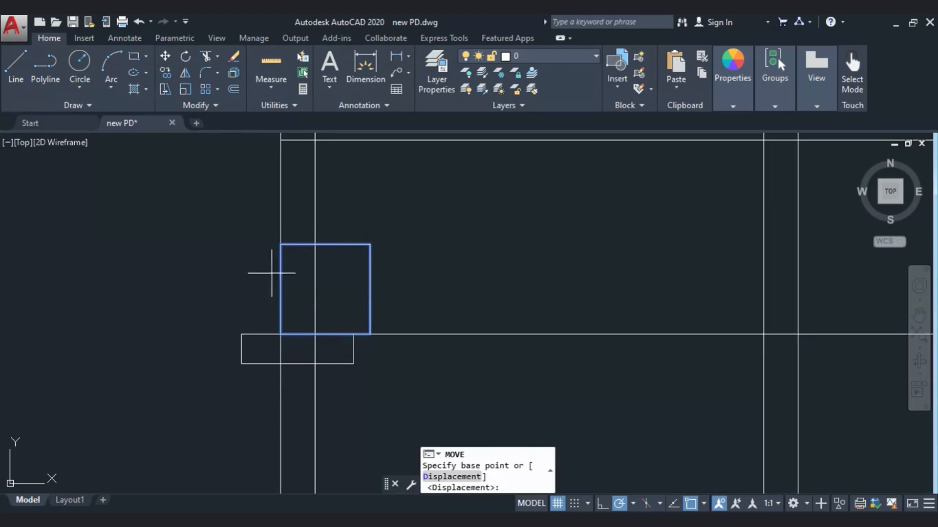
click(325, 334)
click(297, 334)
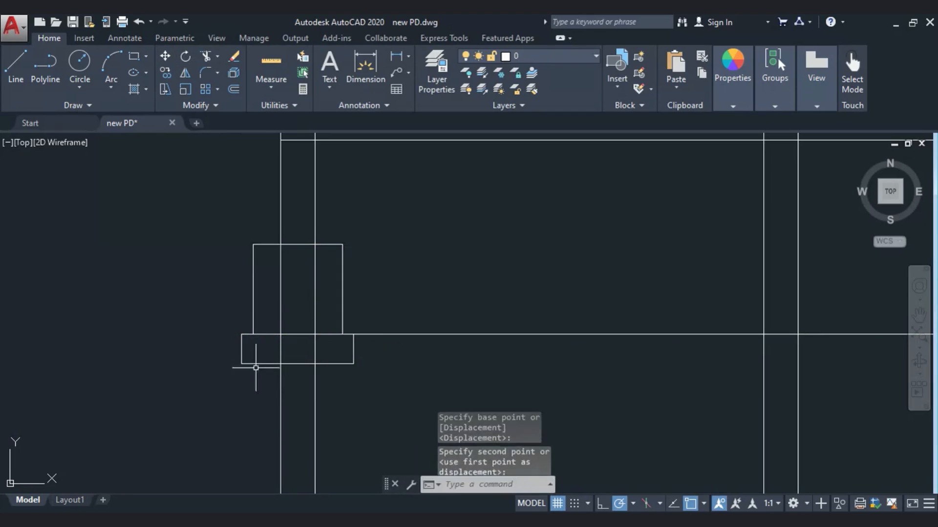
Draw a line 0.45 to the right along the square's top edge, starting at the outer left wall line
middle_drag(245, 372, 242, 407)
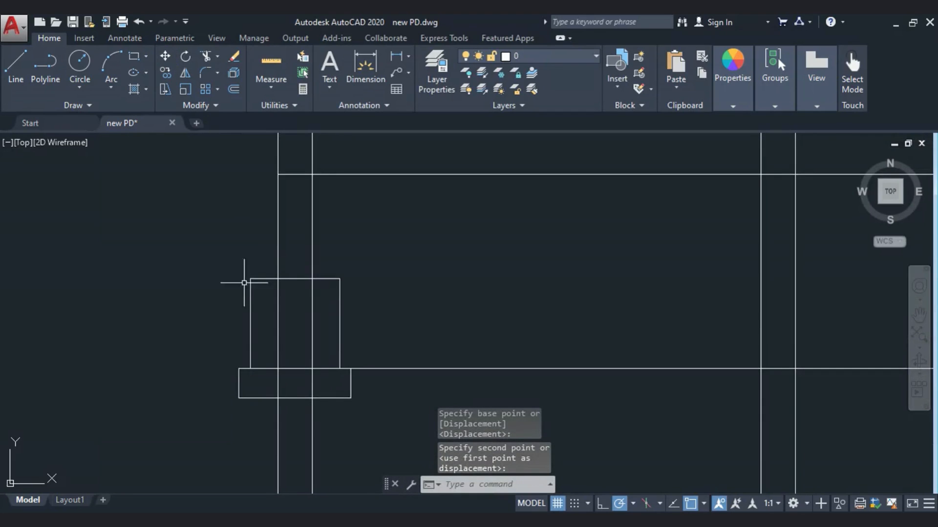
middle_drag(244, 283, 238, 303)
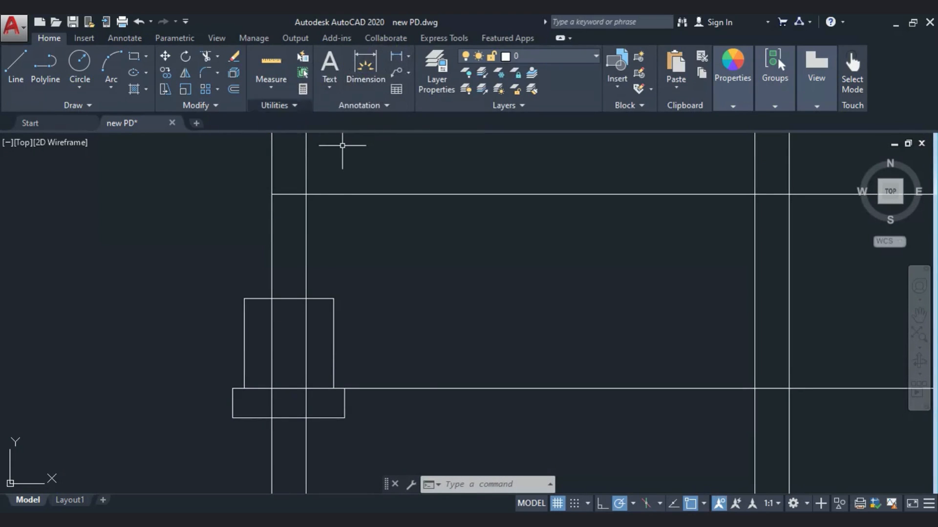
click(12, 78)
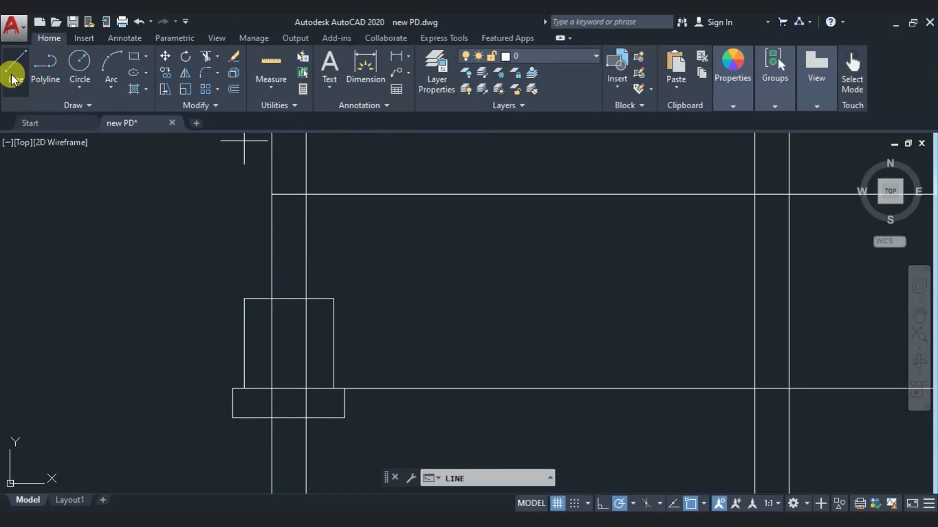
click(271, 298)
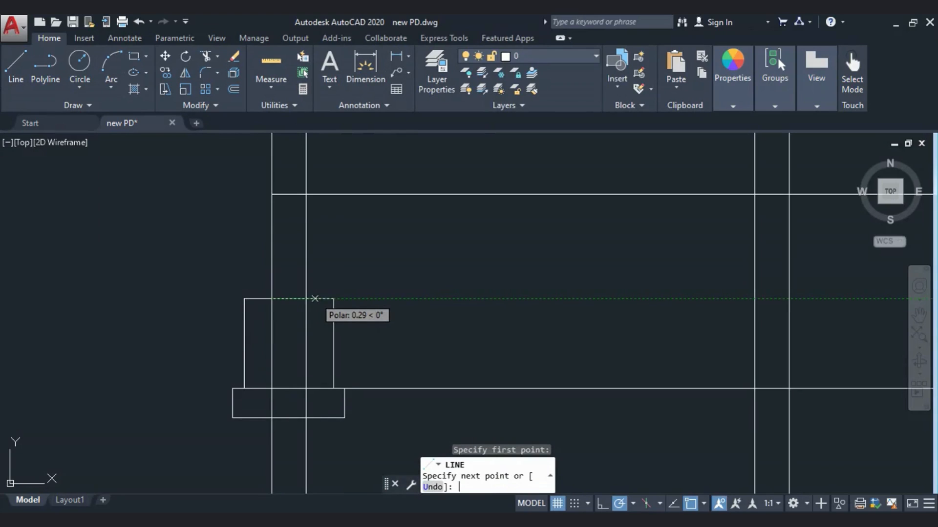
text(0.45)
key(Return)
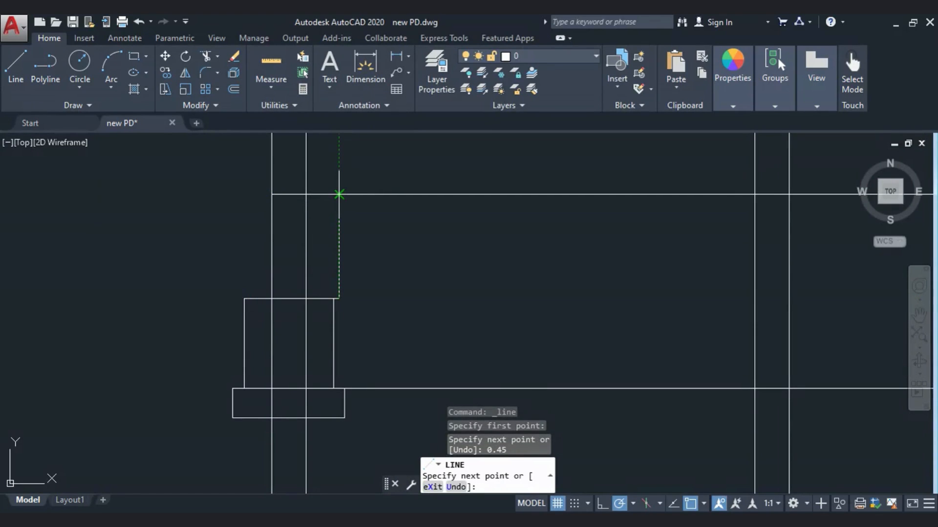
key(ctrl+z)
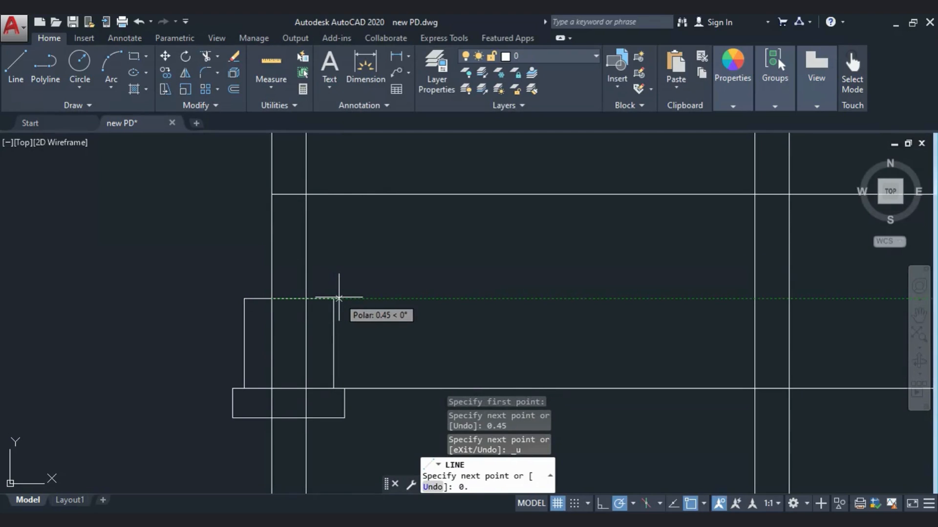
text(0.45)
key(Return)
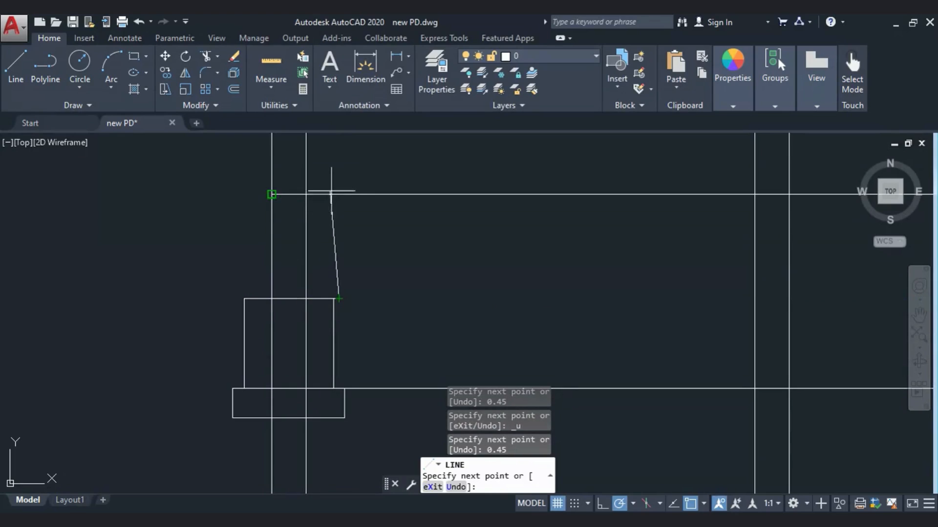
Continue the line vertically from the end of the 0.45 segment through the middle horizontal line to the uppermost one
click(339, 194)
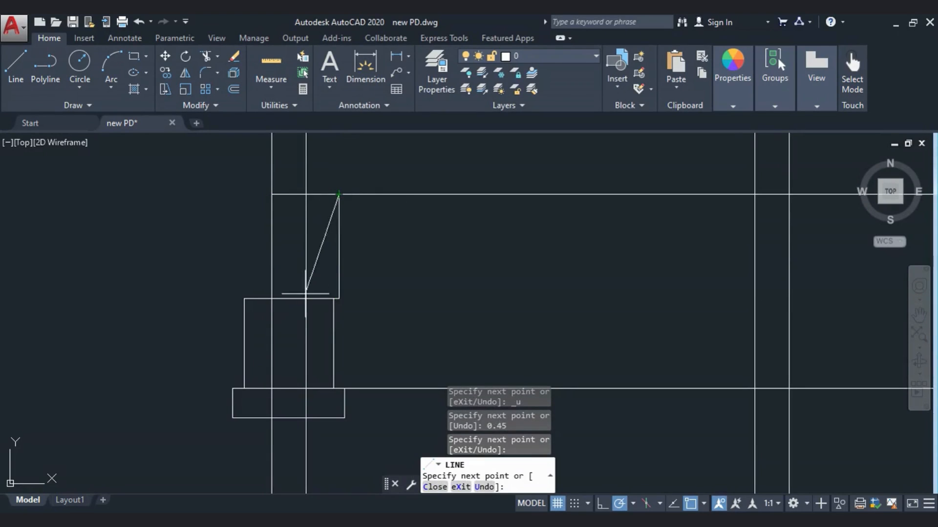
middle_drag(288, 293, 243, 369)
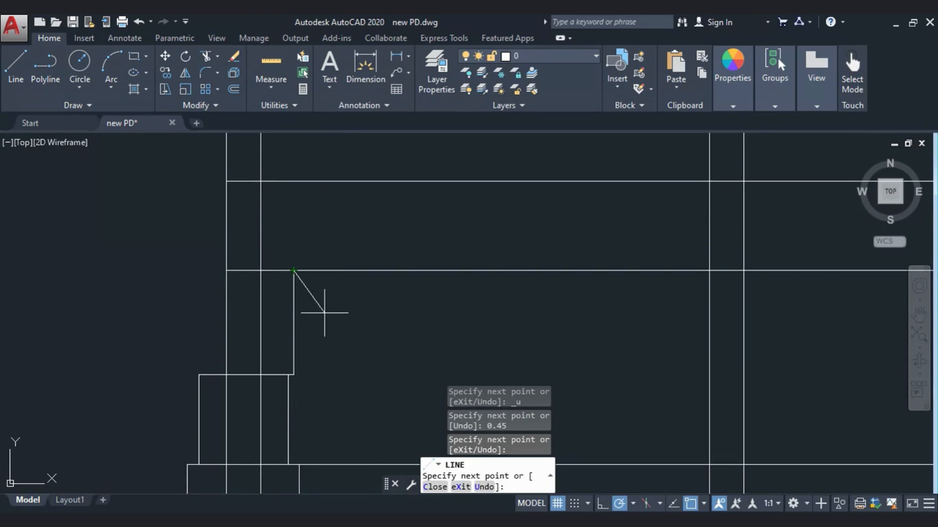
click(293, 181)
scroll(250, 259, down, 4)
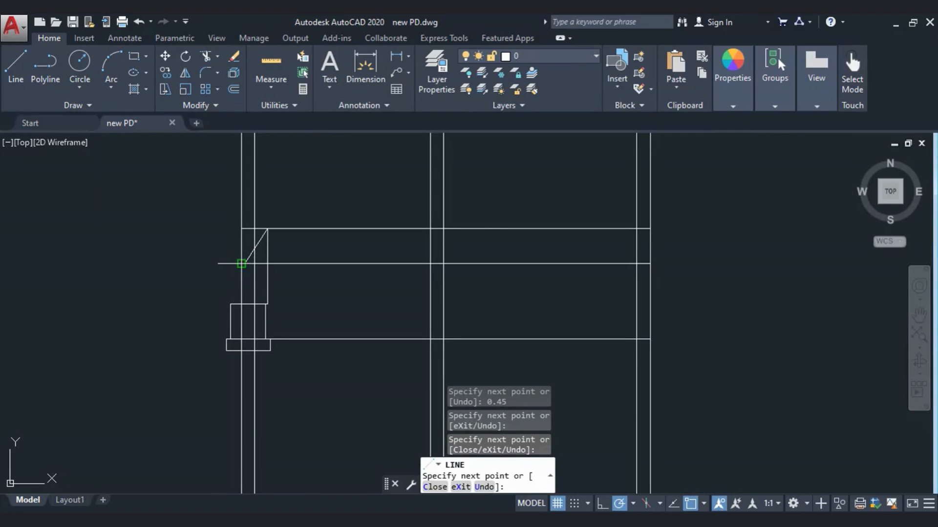
key(Escape)
key(Escape)
scroll(274, 347, up, 2)
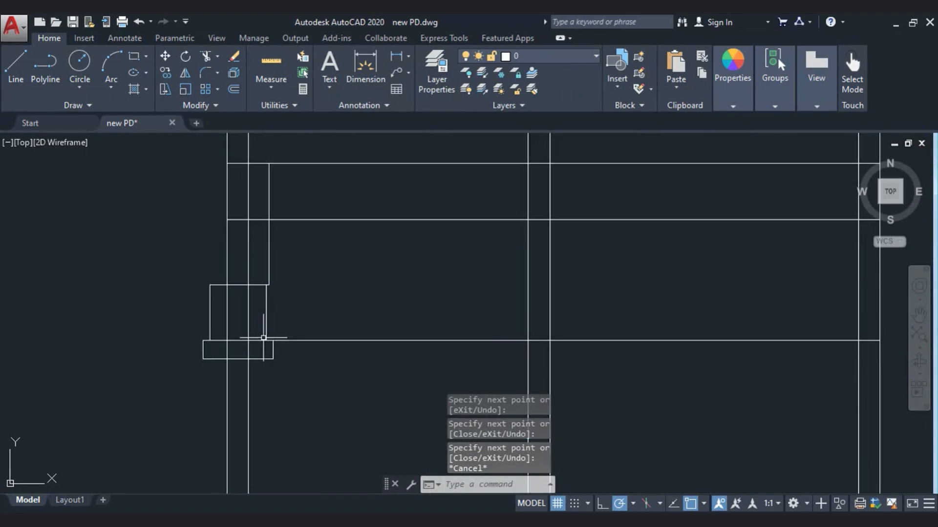
click(172, 272)
click(335, 430)
key(Escape)
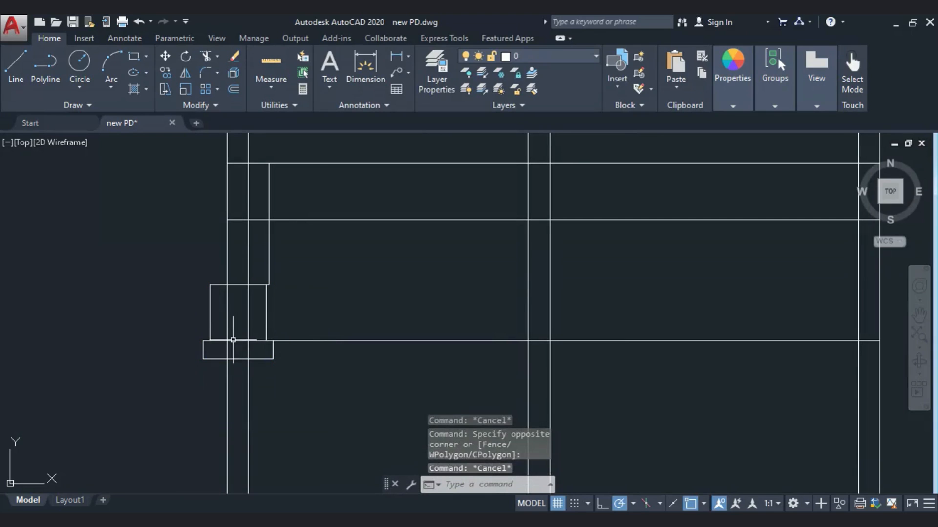
Move both footing rectangles together by the square's top midpoint to the midpoint of the 0.45 segment
click(278, 326)
click(259, 313)
click(244, 341)
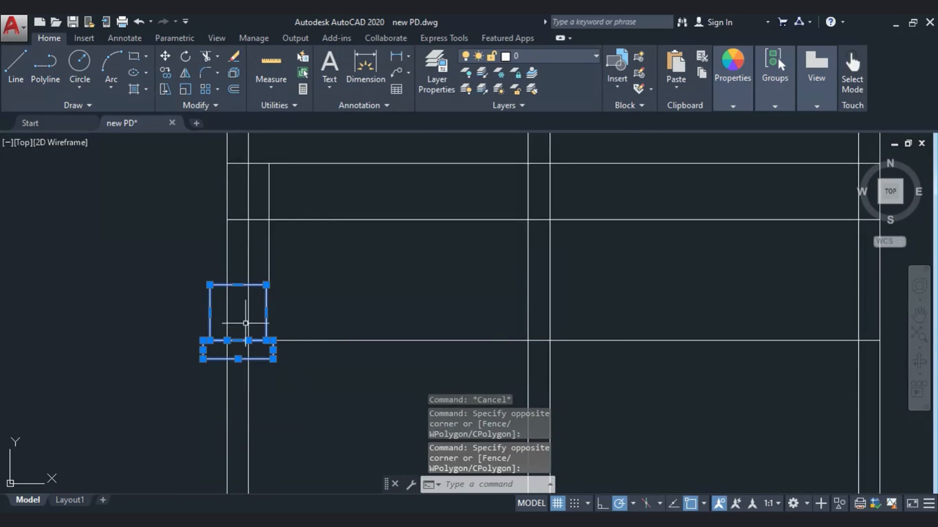
click(165, 56)
scroll(233, 275, up, 2)
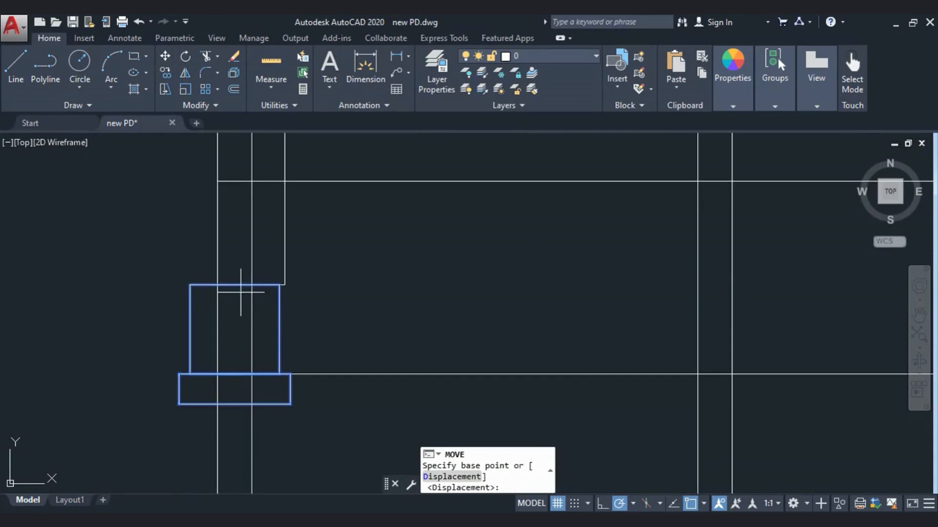
click(234, 285)
click(252, 285)
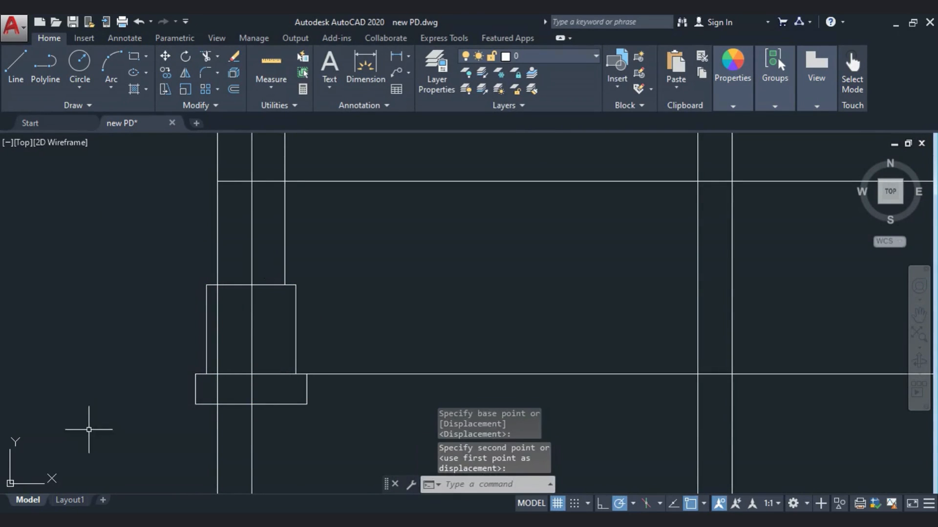
scroll(232, 363, down, 3)
key(Escape)
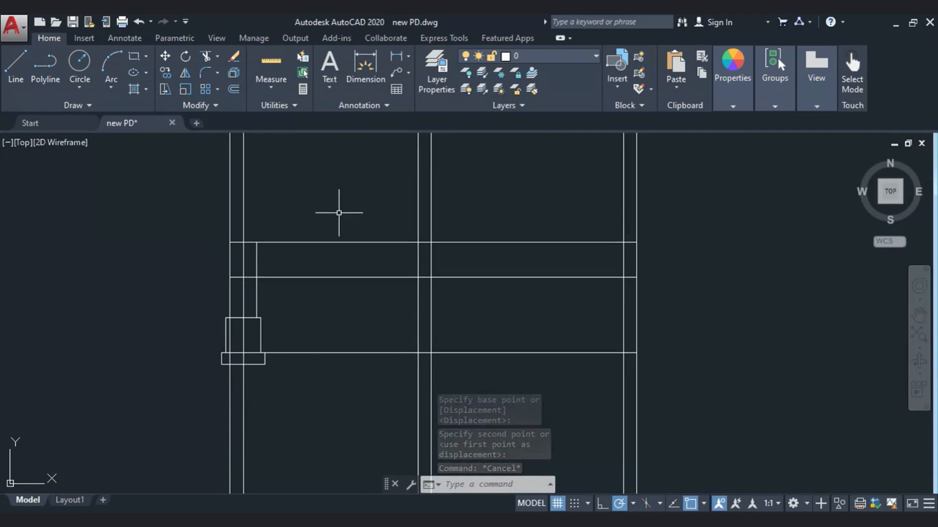
Measure the horizontal distance from the outer left wall line to the stem's inner vertical line along the footing square's top edge
click(386, 68)
scroll(257, 267, up, 2)
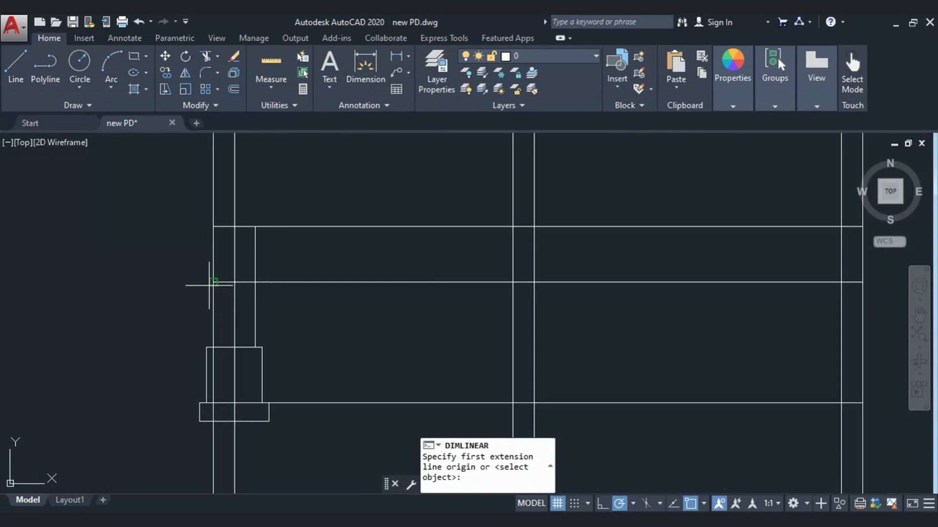
click(209, 285)
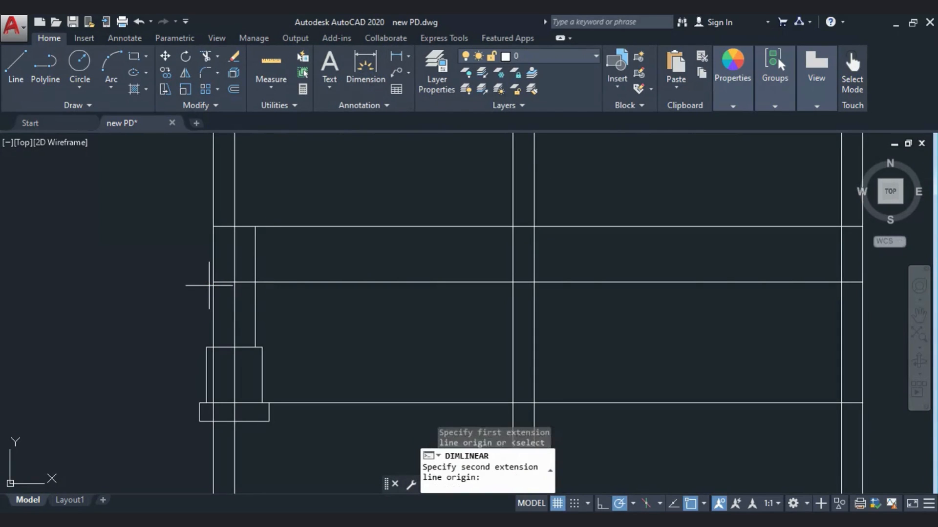
click(255, 285)
key(Escape)
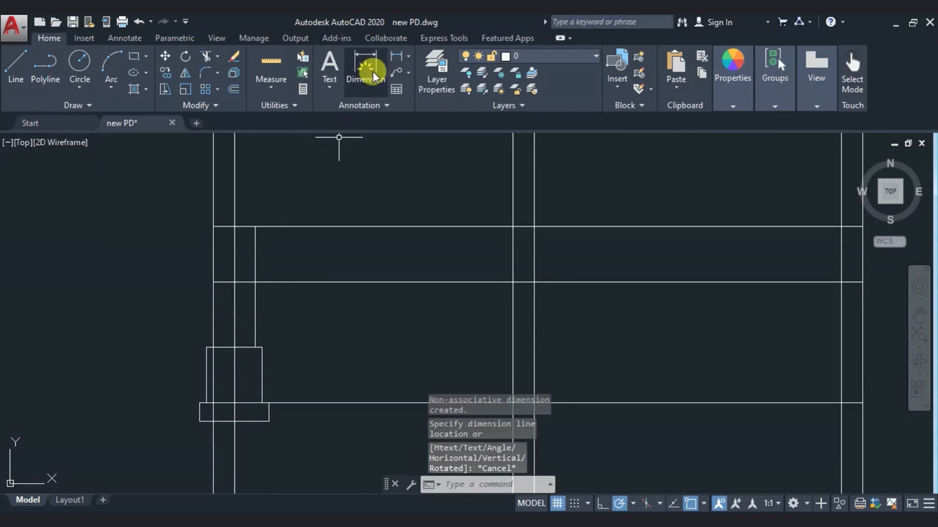
click(395, 62)
click(213, 347)
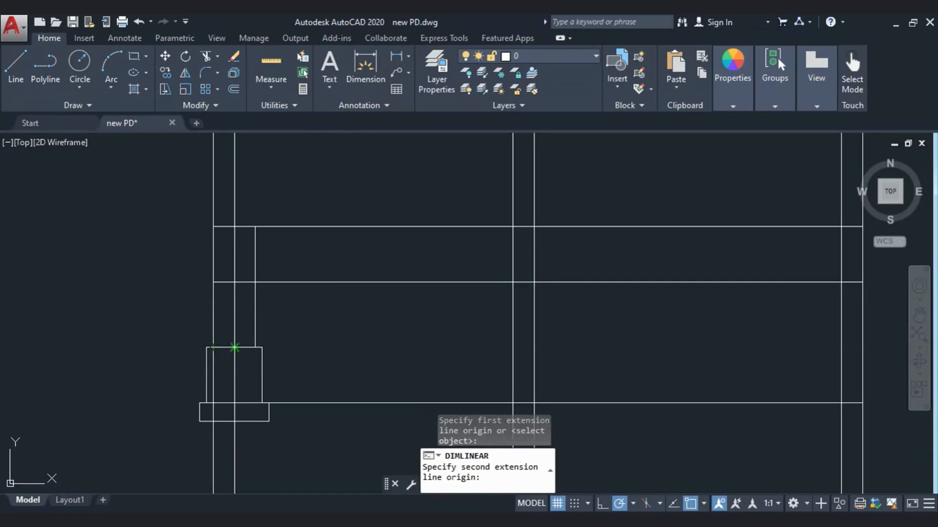
click(255, 347)
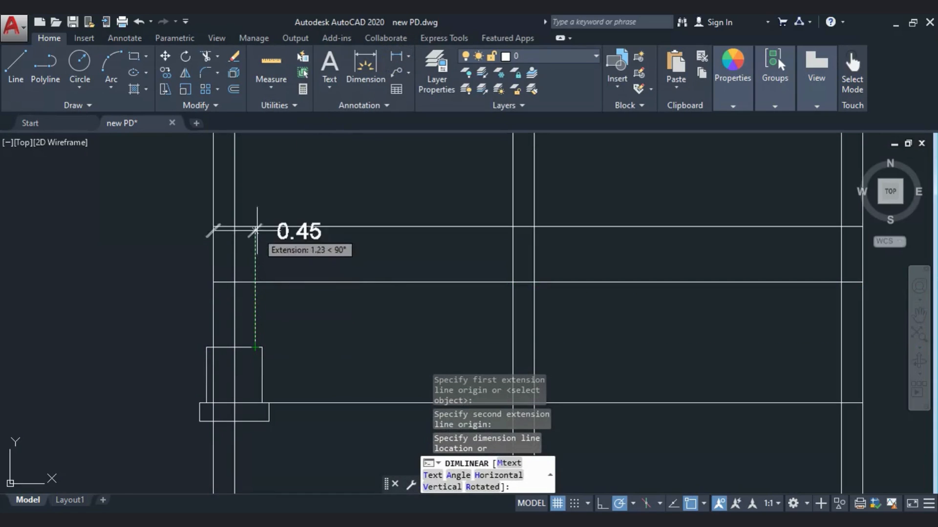
key(Escape)
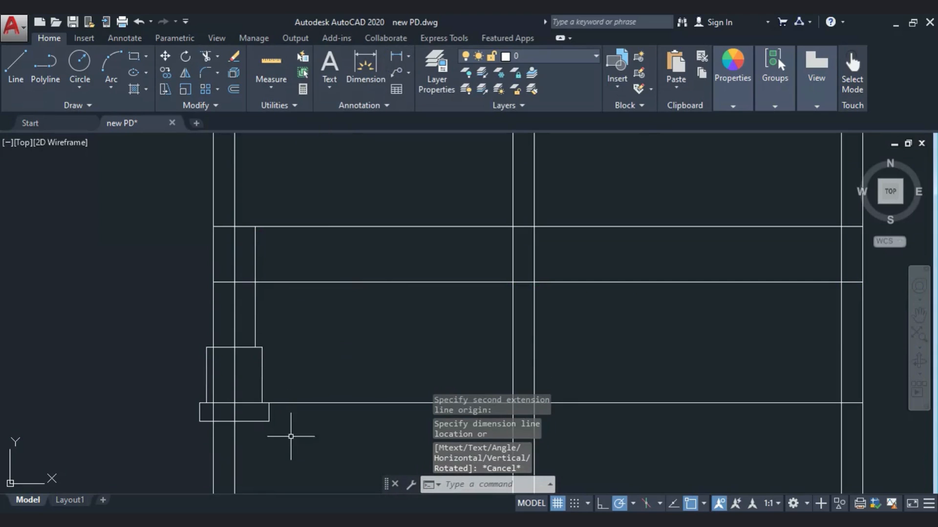
Trim the left wall's inner line out of the footing stem, from the uppermost level line down to the square's top edge
scroll(291, 429, down, 4)
click(297, 447)
click(169, 301)
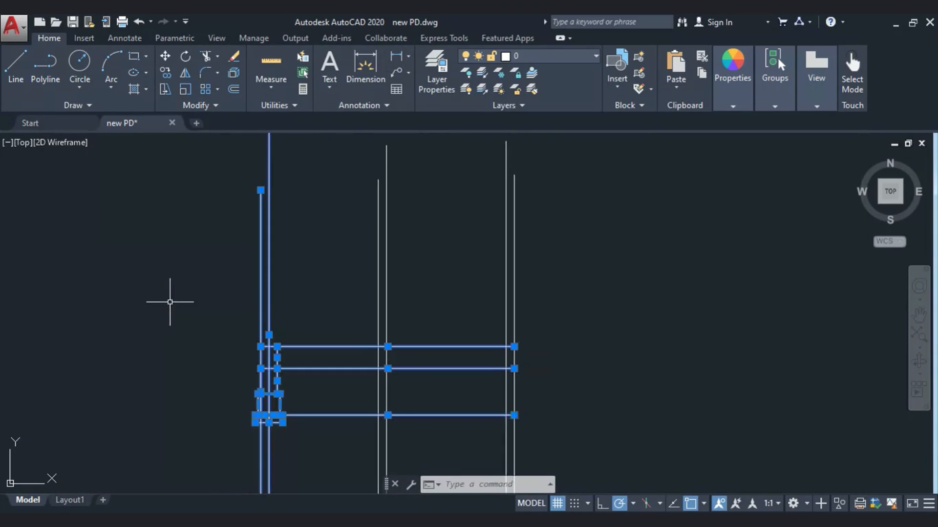
click(206, 57)
scroll(268, 386, up, 6)
click(295, 255)
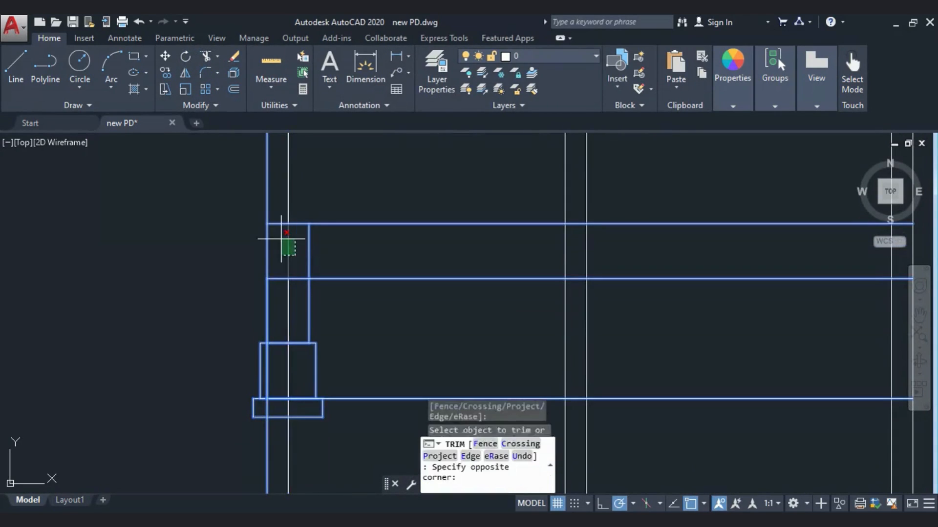
click(282, 240)
click(288, 305)
click(276, 326)
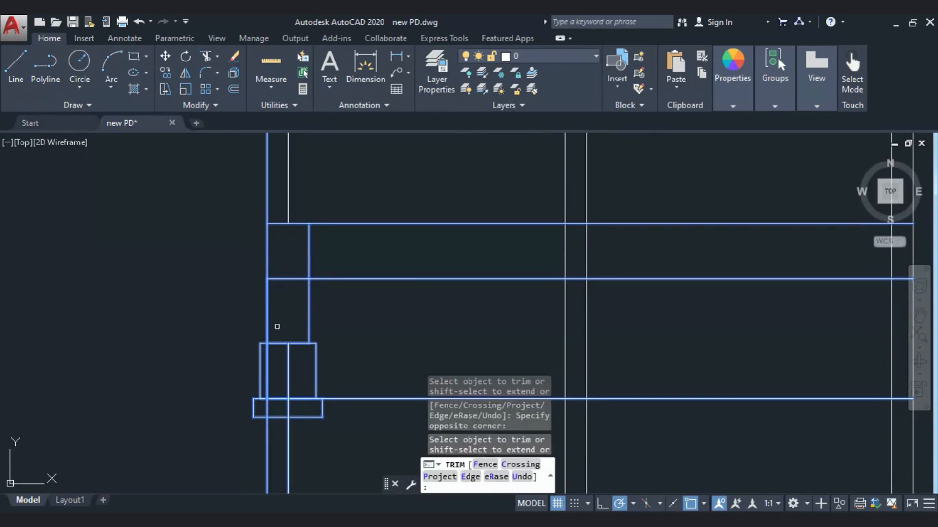
Trim both left wall lines out of the footing square and the base rectangle beneath it
click(294, 412)
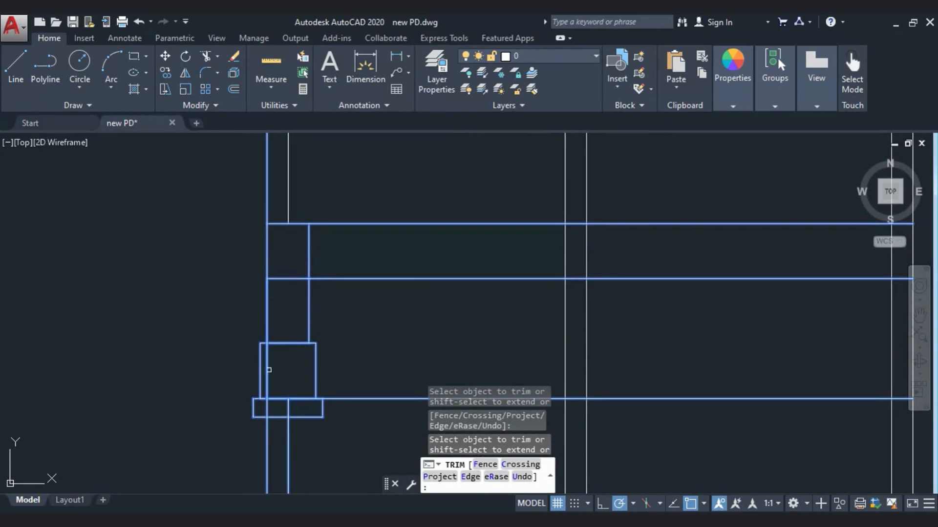
click(266, 385)
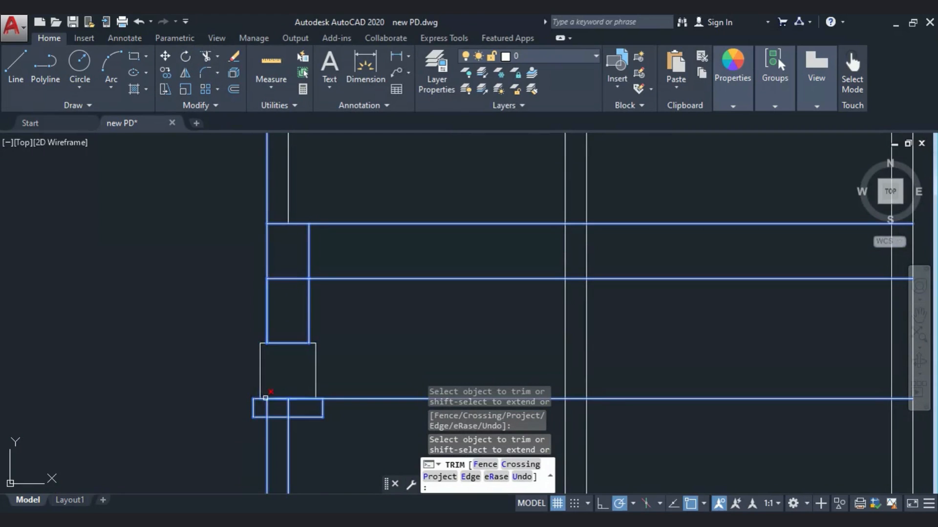
click(288, 408)
key(Escape)
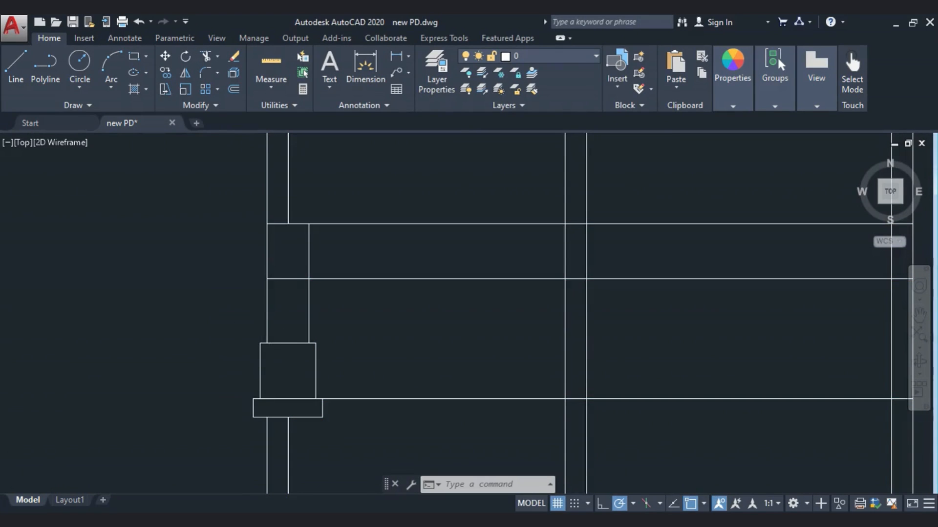
Draw a rectangle over the upper part of the left footing stem, between the uppermost and middle level lines
scroll(258, 315, down, 2)
middle_drag(289, 366, 261, 367)
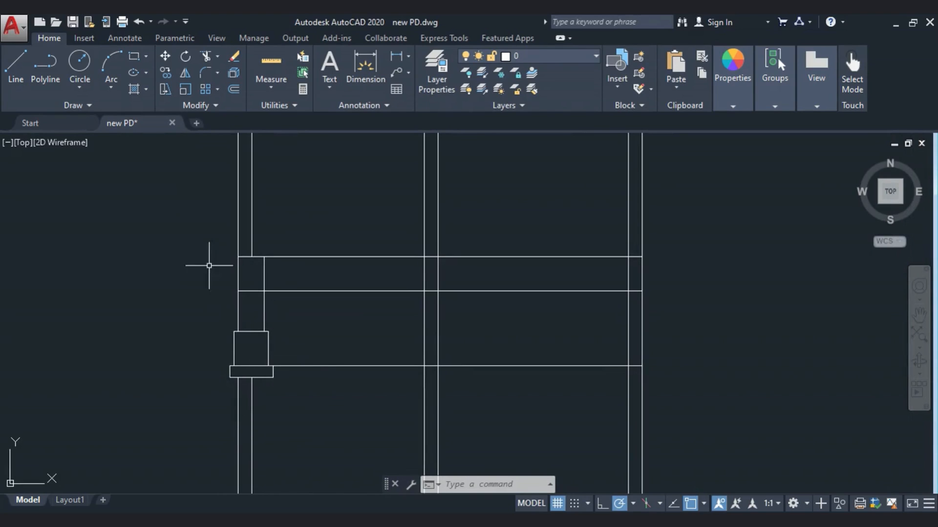
click(200, 242)
click(292, 387)
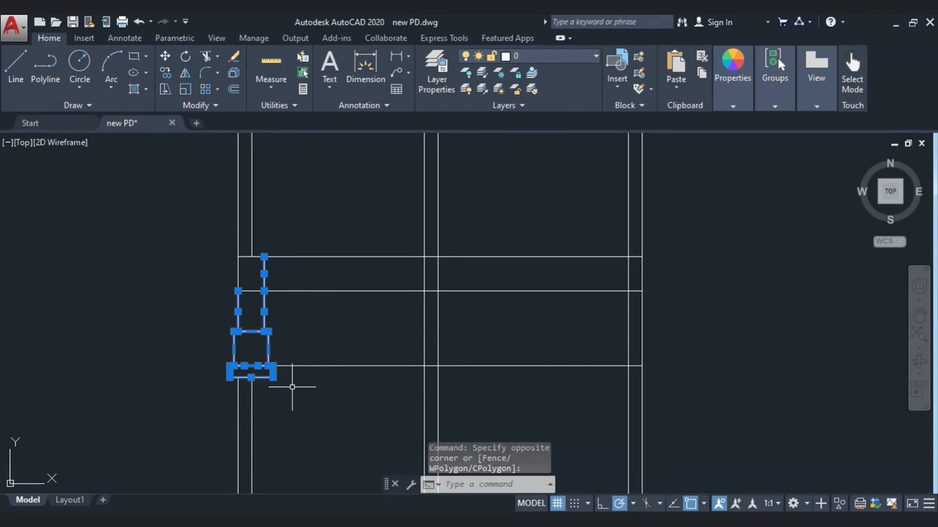
click(240, 287)
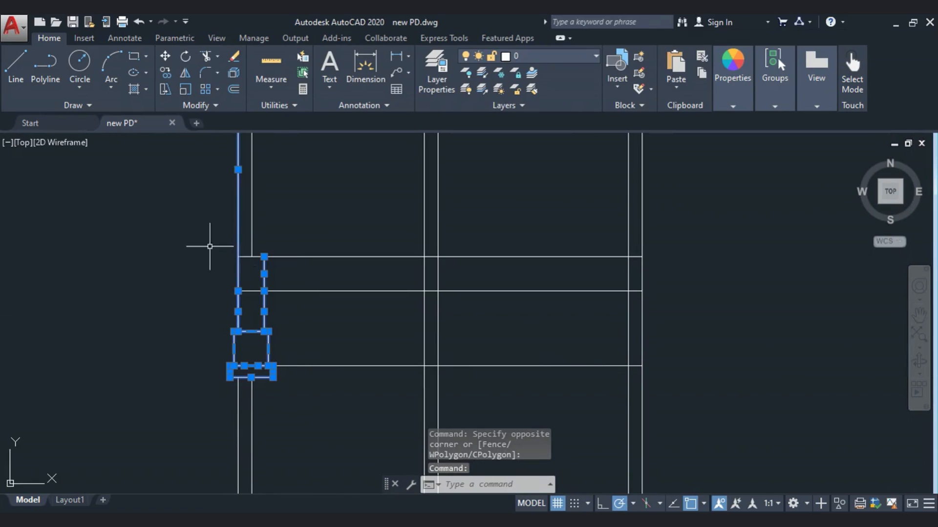
click(134, 57)
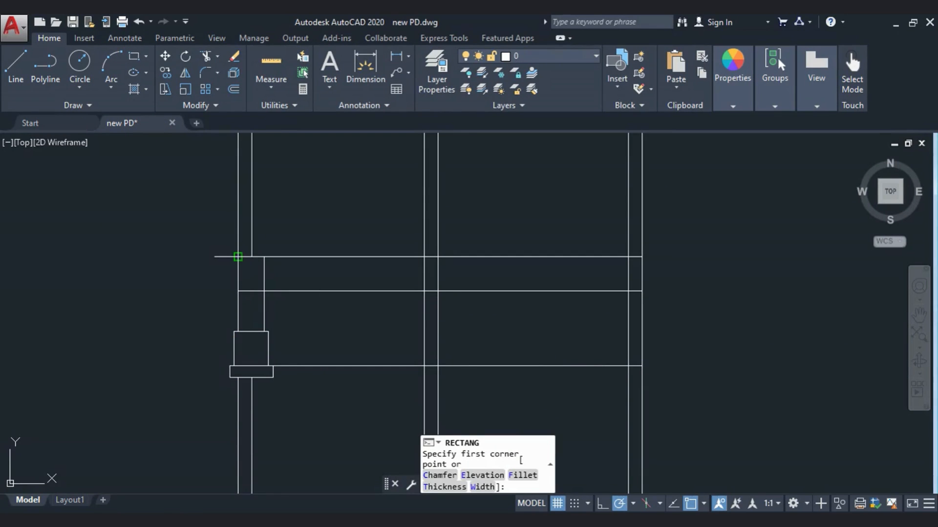
click(238, 257)
click(263, 291)
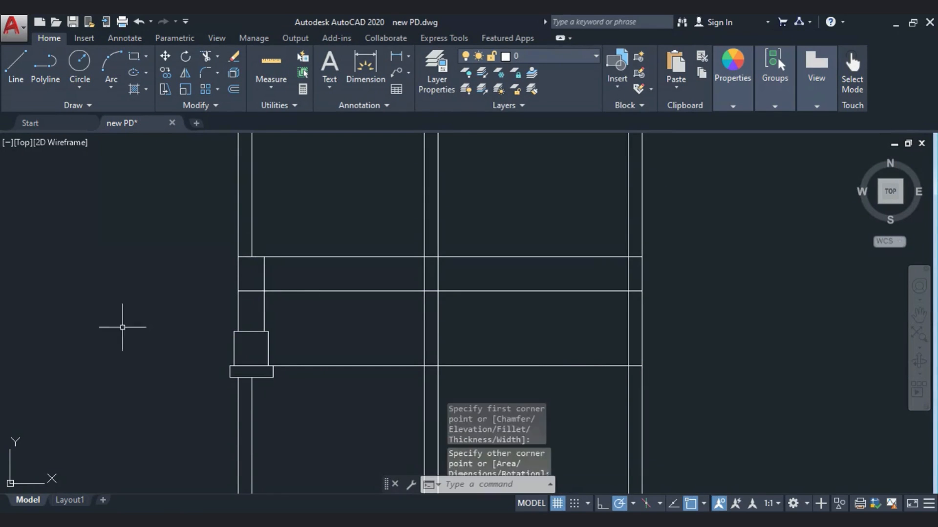
Draw a short line across the middle wall along the uppermost level line, joining its two wall lines
click(16, 63)
scroll(466, 283, up, 2)
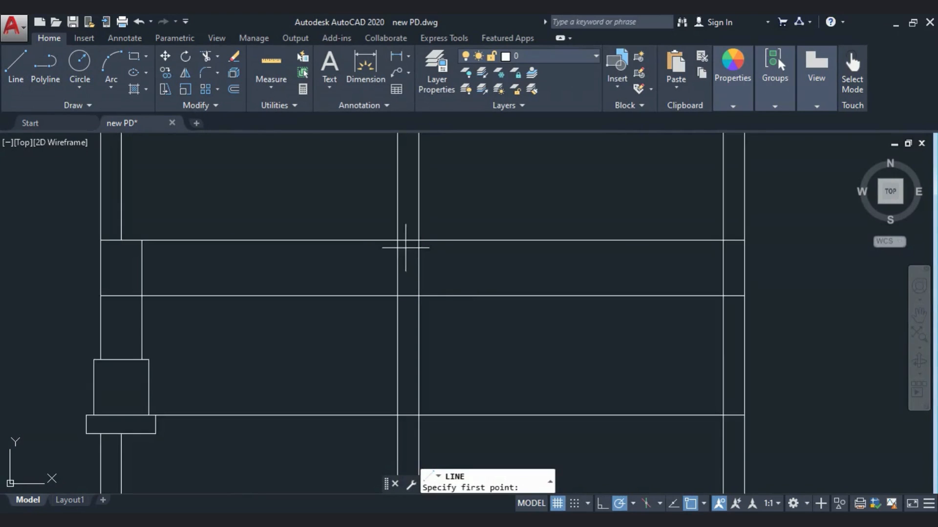
click(398, 240)
click(418, 239)
key(Escape)
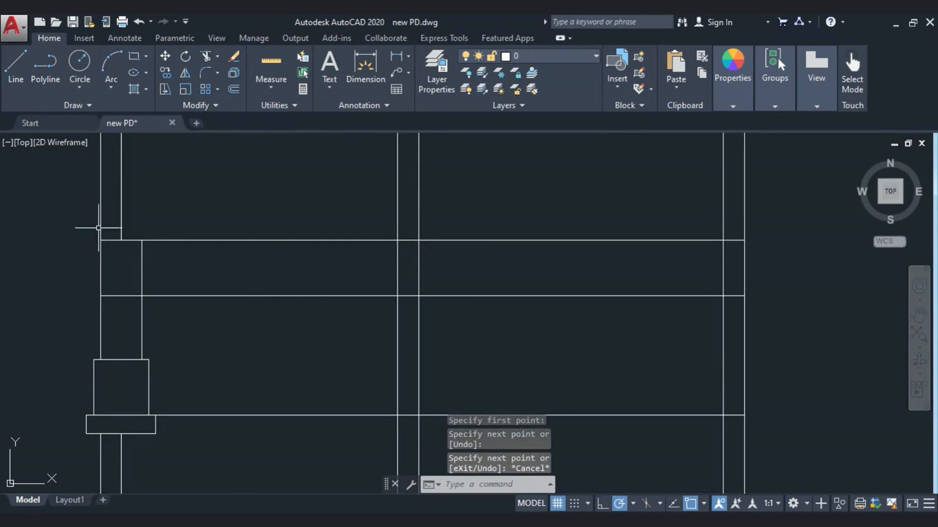
Copy the complete left stepped footing by its top midpoint to the midpoint of the short line across the middle wall
click(69, 222)
click(207, 463)
click(166, 74)
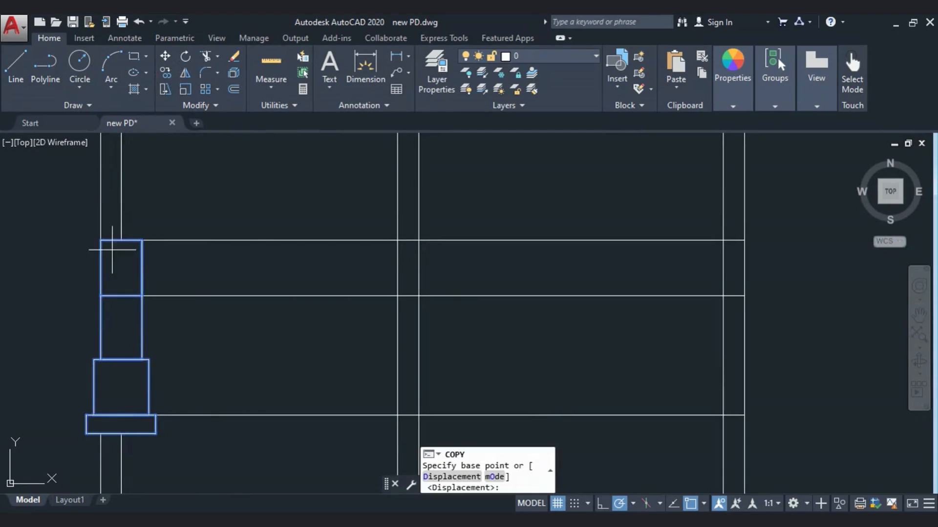
click(121, 240)
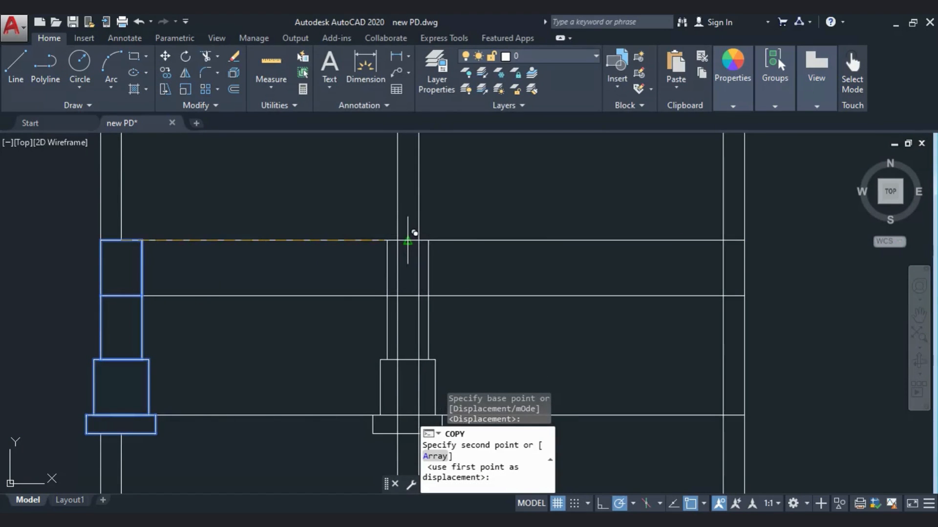
scroll(347, 250, down, 4)
key(Escape)
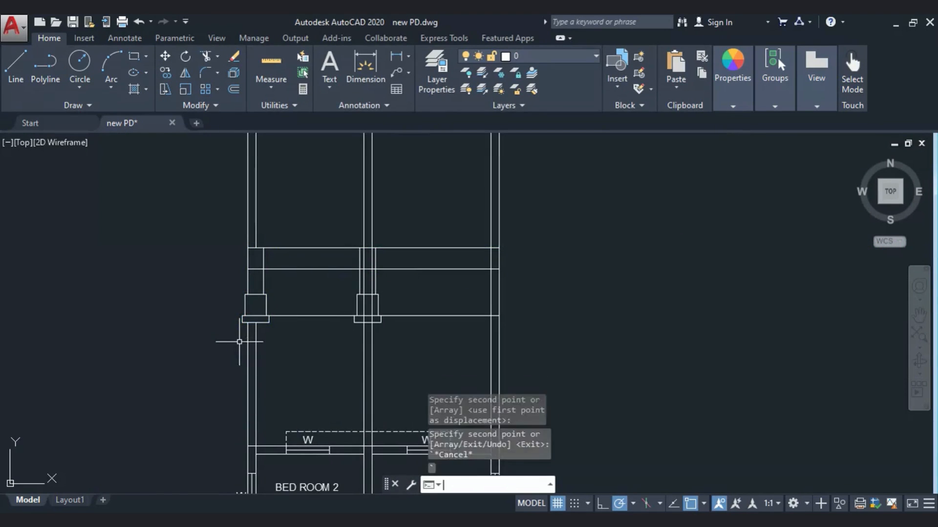
Trim both middle wall lines out of the copied footing's stem, square and base rectangle
drag(411, 364, 335, 282)
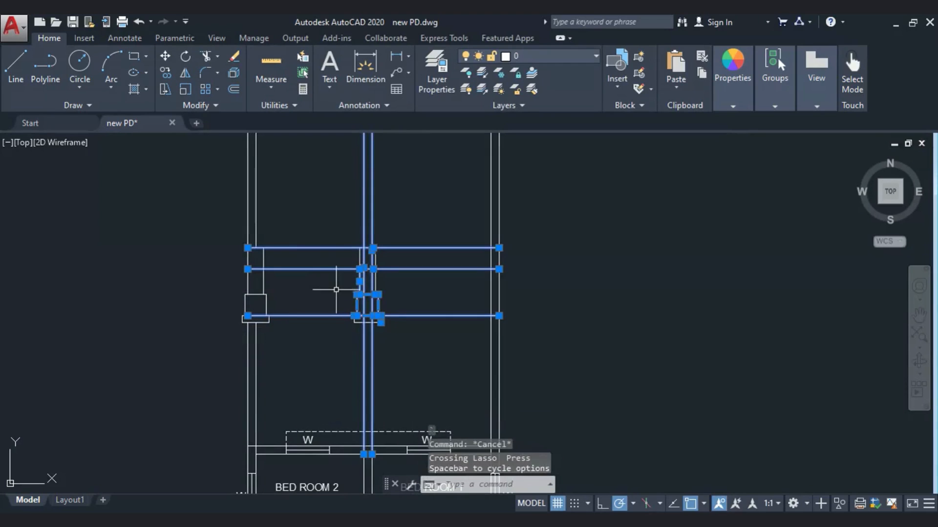
key(Escape)
click(389, 335)
click(303, 194)
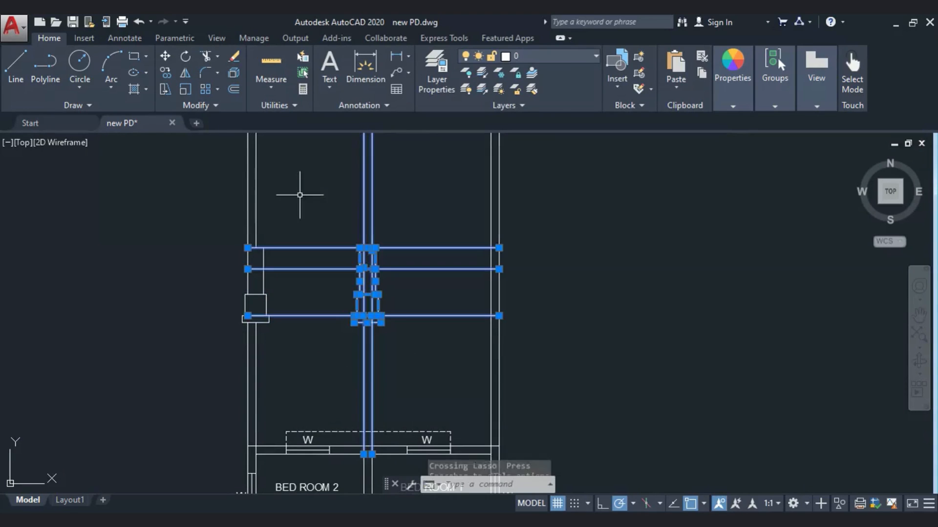
click(204, 58)
scroll(371, 235, up, 4)
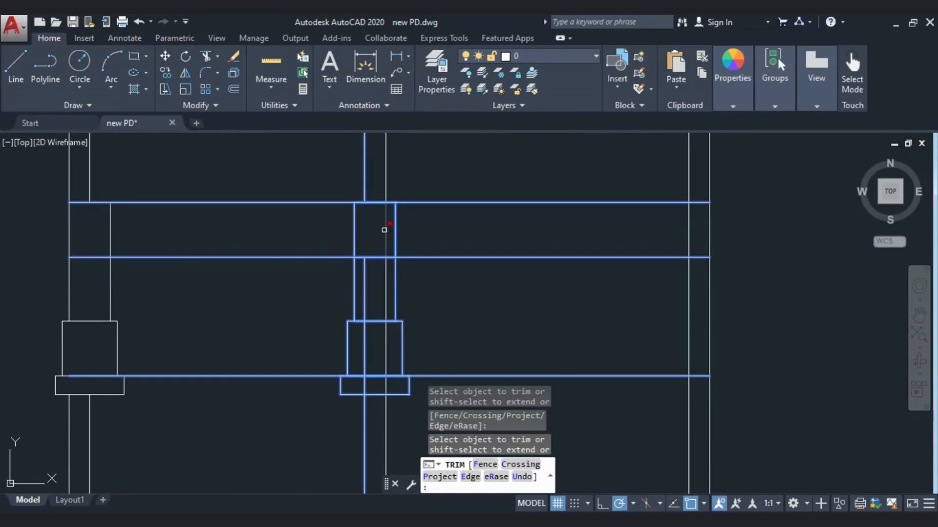
click(385, 229)
click(364, 278)
click(386, 279)
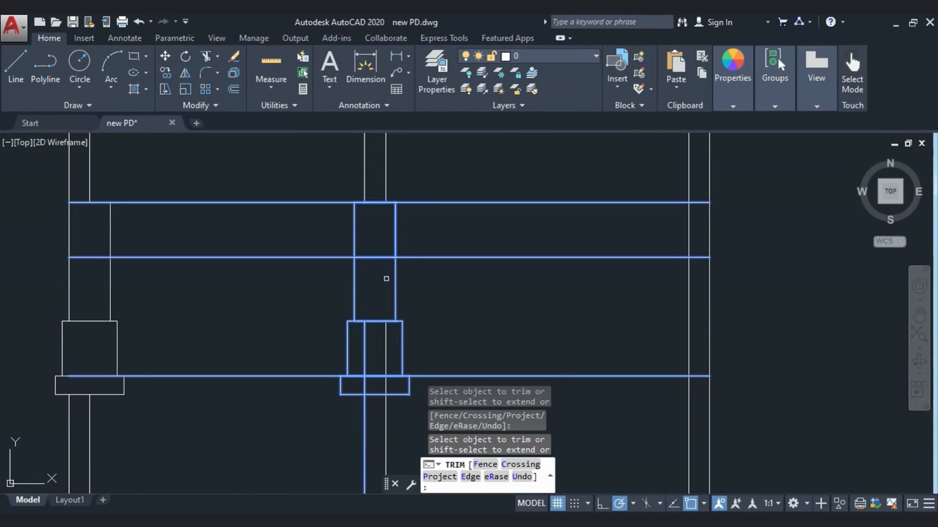
click(364, 351)
click(386, 352)
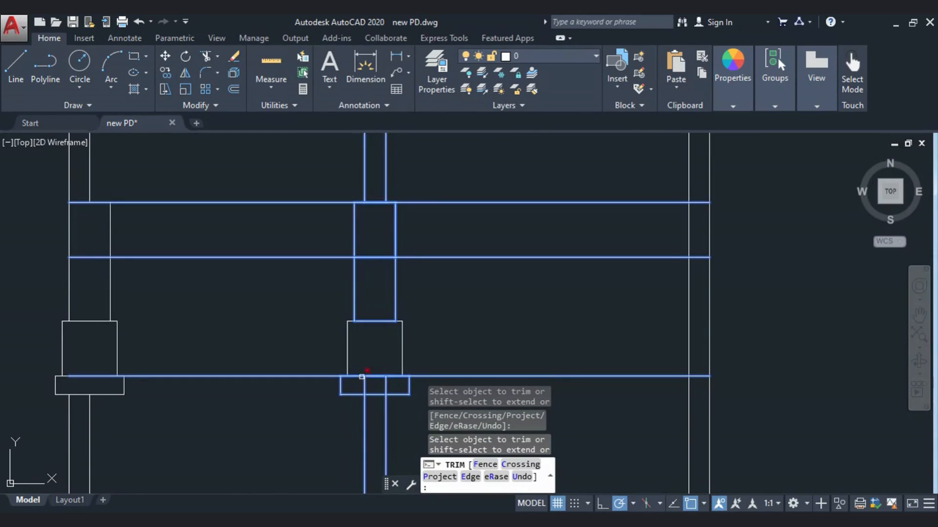
key(Escape)
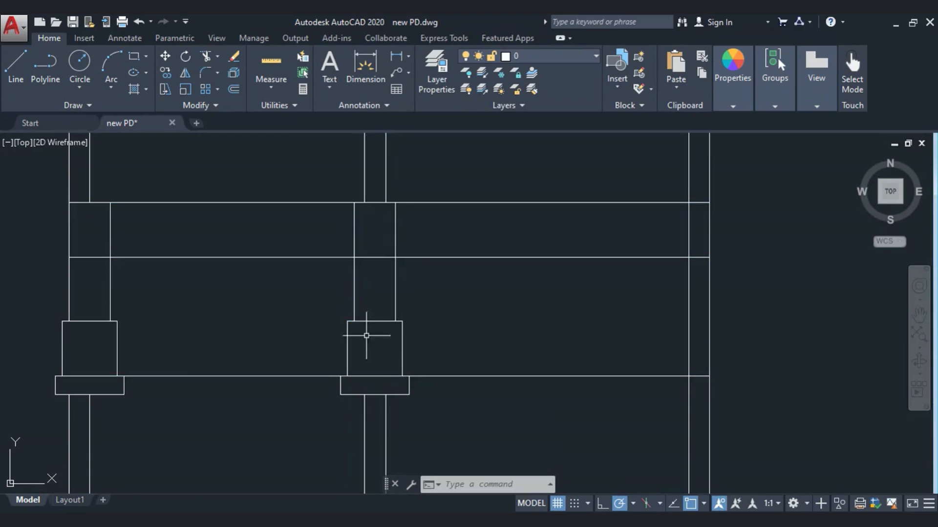
Mirror the left stepped footing about a vertical axis through the middle footing's top midpoint, keeping the source objects
scroll(346, 314, down, 4)
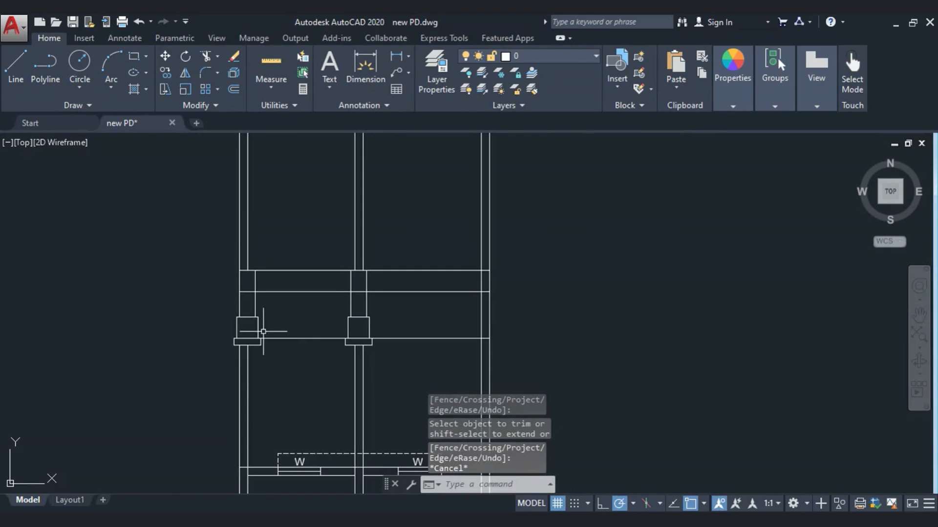
click(217, 245)
click(280, 346)
click(185, 73)
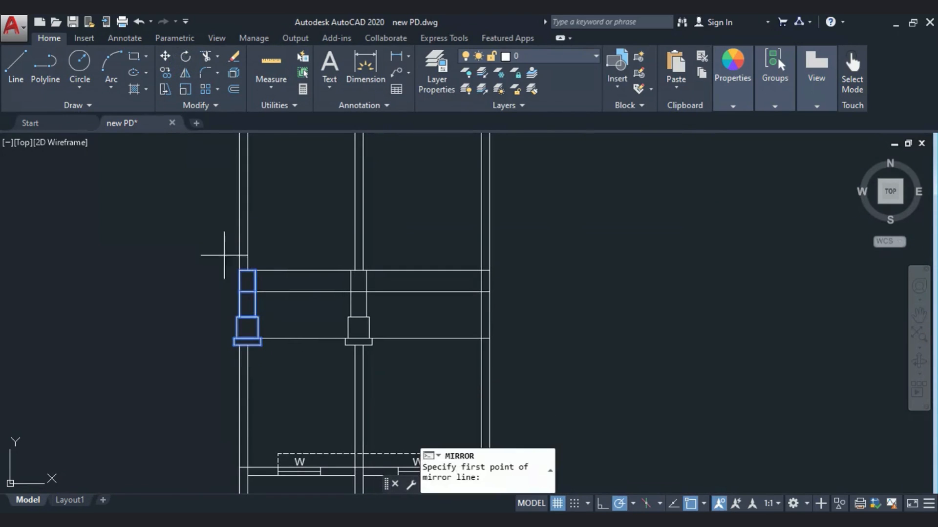
click(358, 271)
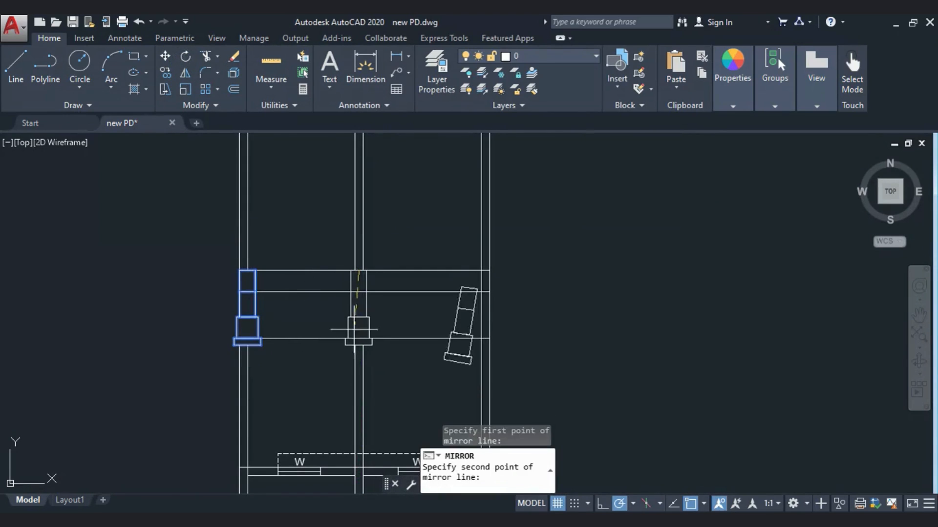
click(359, 372)
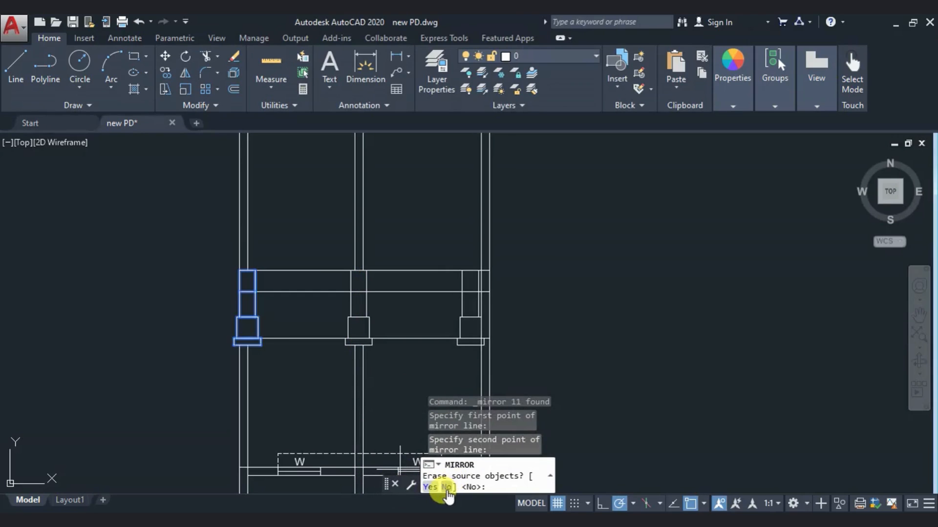
text(N)
key(Return)
Move the mirrored right footing by its top outer corner to where the right wall's outer line meets the uppermost level line
middle_drag(470, 278, 356, 247)
click(325, 208)
click(377, 318)
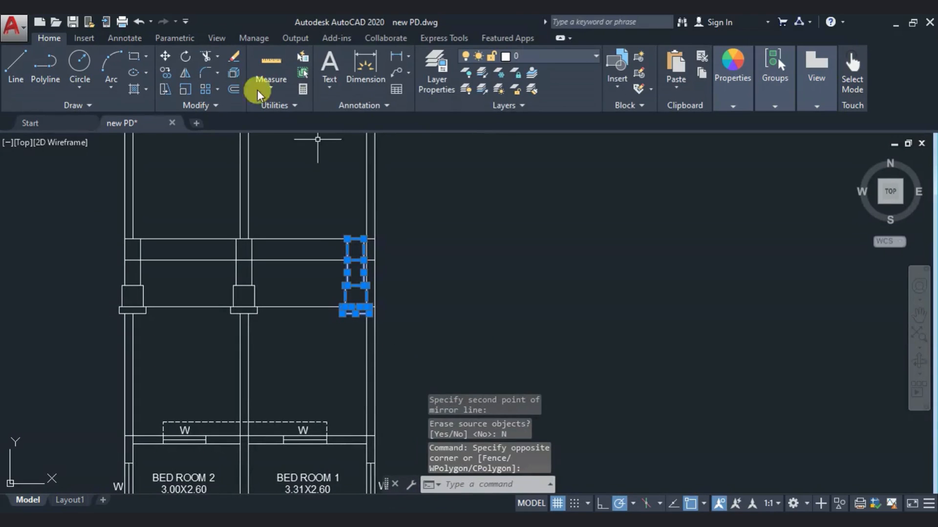
click(165, 56)
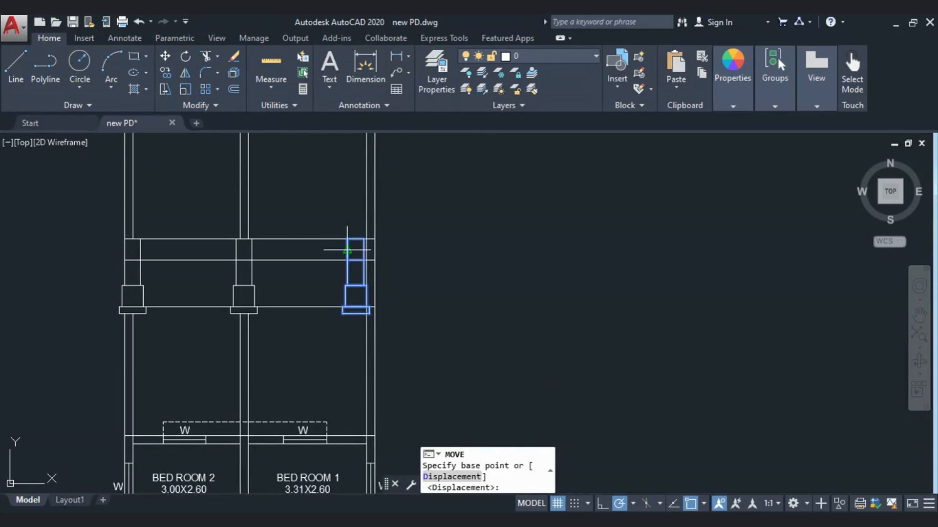
scroll(362, 241, up, 4)
click(355, 234)
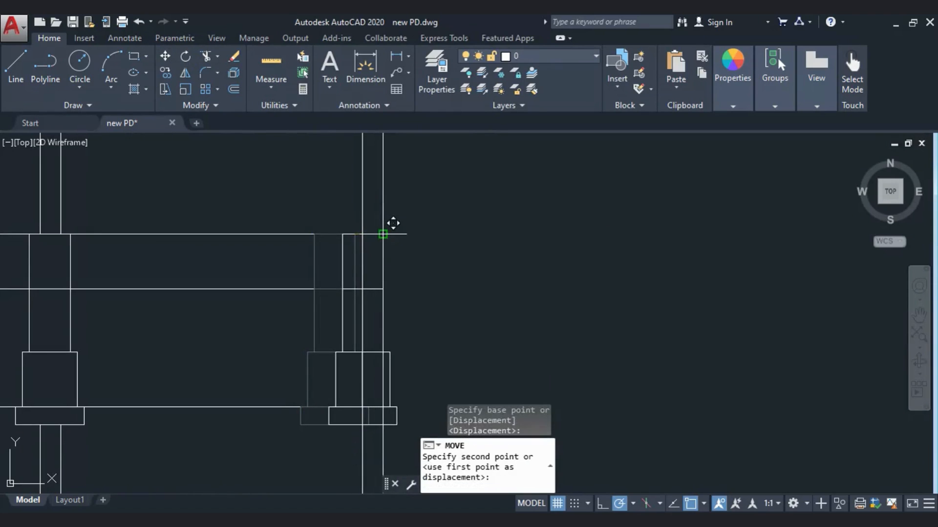
click(356, 255)
scroll(353, 226, down, 5)
key(Escape)
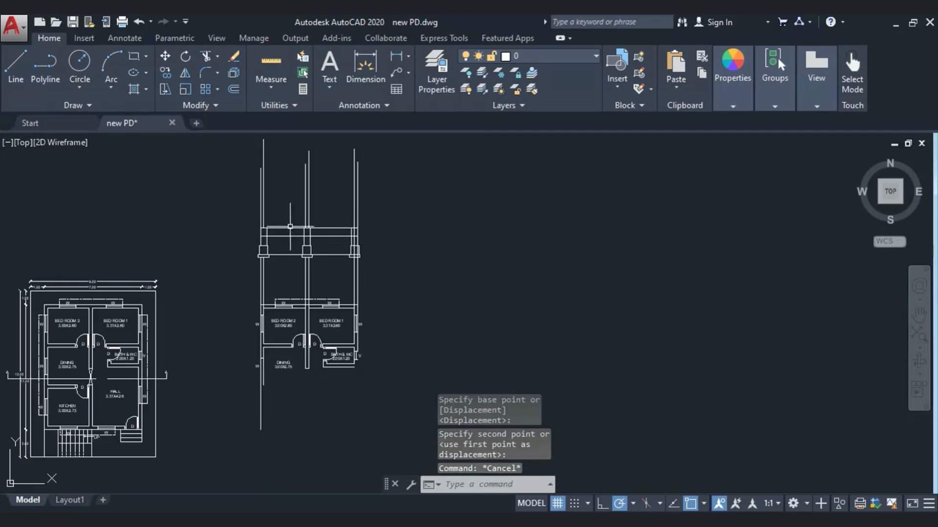
Trim the right wall's inner line and the second level line's end out of the right footing's stem, using the section lines as cutting edges
scroll(279, 223, up, 4)
click(533, 344)
click(143, 188)
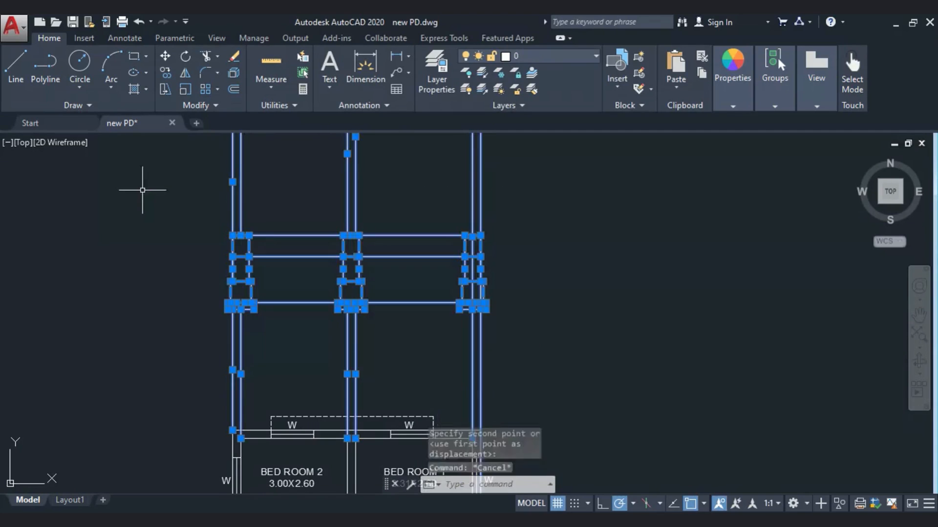
click(207, 55)
scroll(462, 265, up, 2)
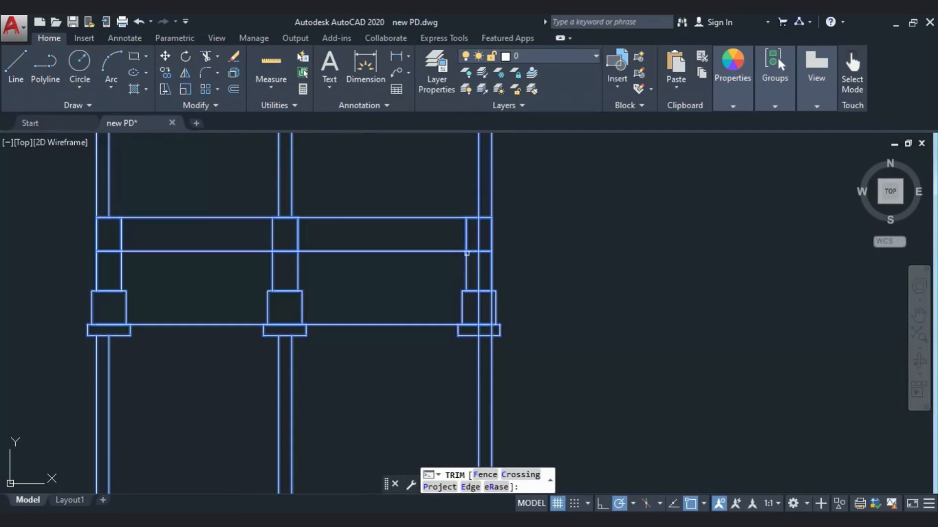
click(471, 253)
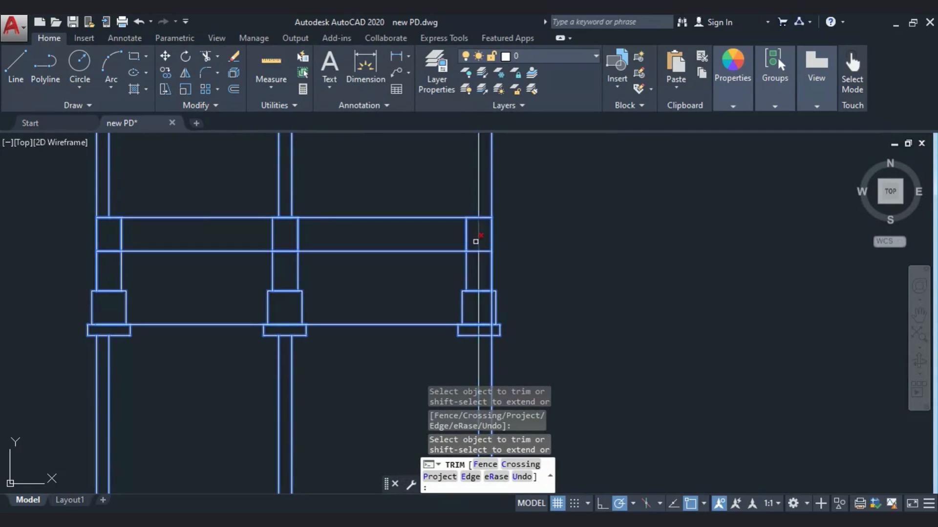
click(477, 244)
click(480, 255)
middle_drag(477, 257, 364, 155)
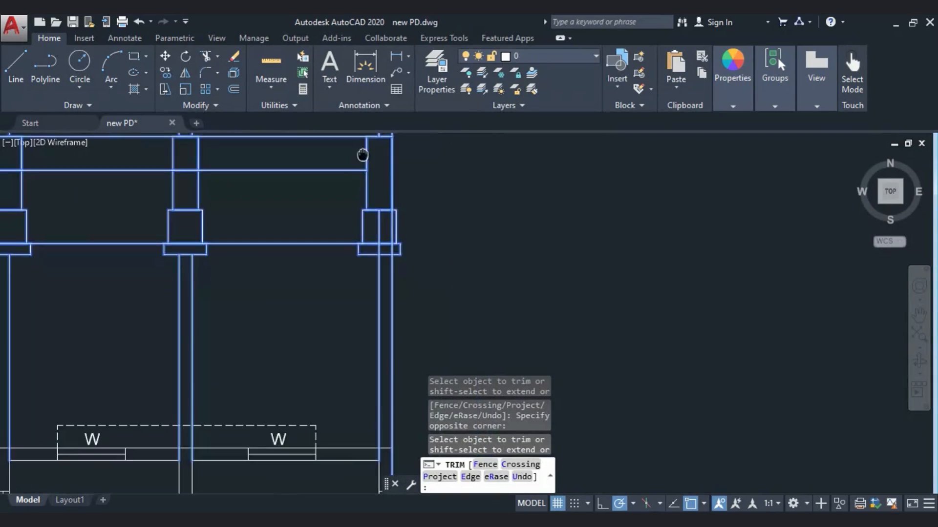
Trim both right wall lines out of the right footing's square and base rectangle
scroll(367, 207, up, 3)
click(384, 228)
click(382, 235)
mouse_move(367, 260)
middle_down()
mouse_move(376, 368)
mouse_move(371, 267)
middle_up()
click(385, 290)
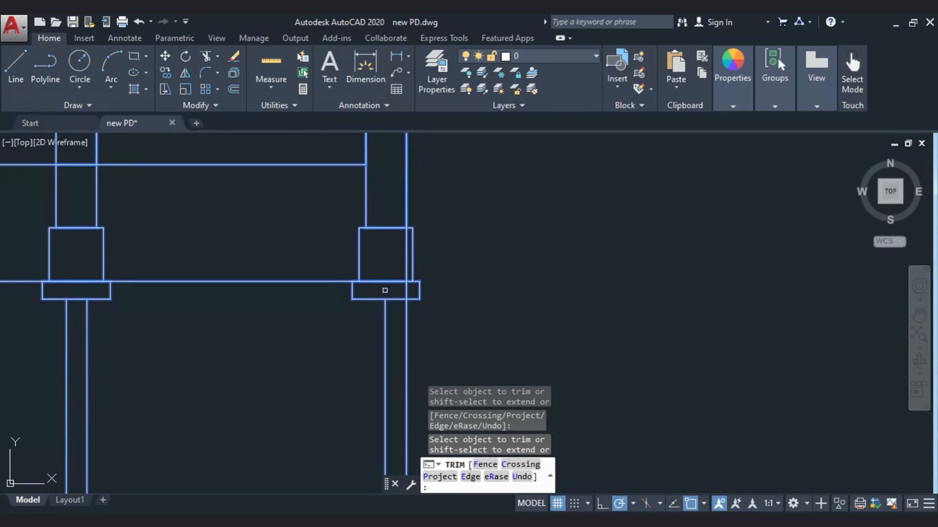
key(Escape)
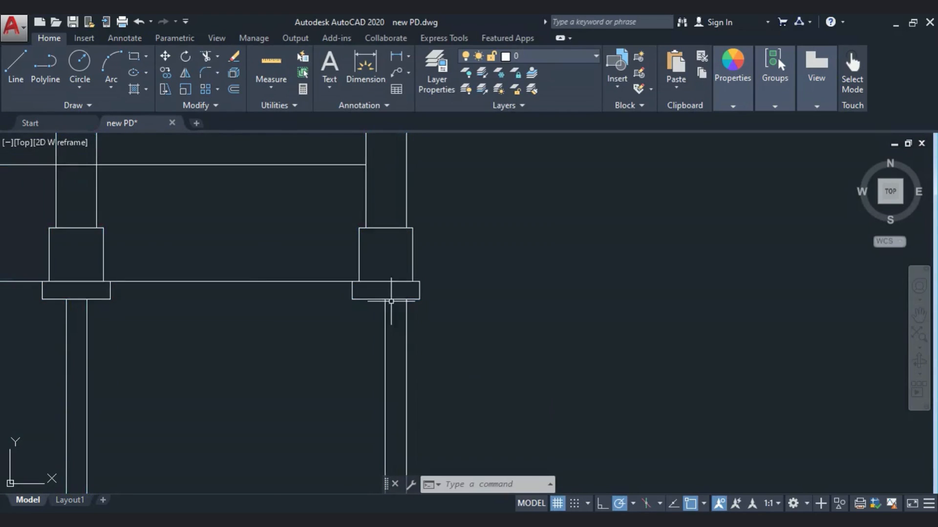
Stretch the second level line's right end across the footing stem to the right wall's outer line
scroll(391, 309, down, 3)
click(351, 252)
click(314, 243)
click(374, 253)
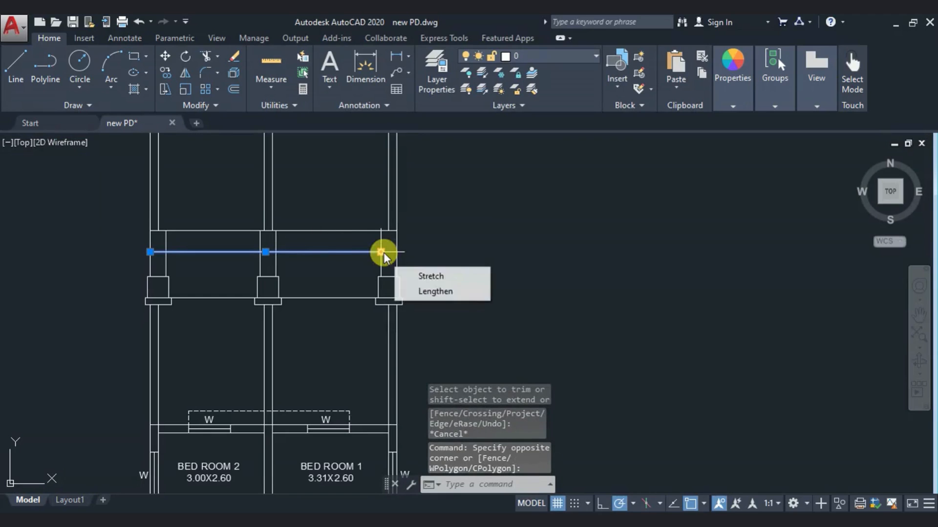
click(383, 253)
scroll(383, 252, up, 4)
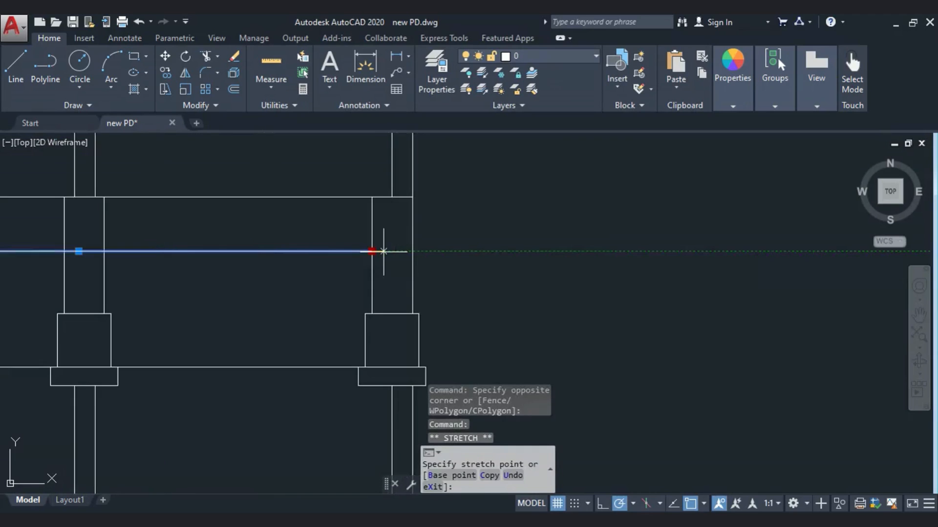
click(412, 251)
key(Escape)
Delete the lowest level line running between the footings along the tops of their base rectangles
scroll(374, 259, down, 5)
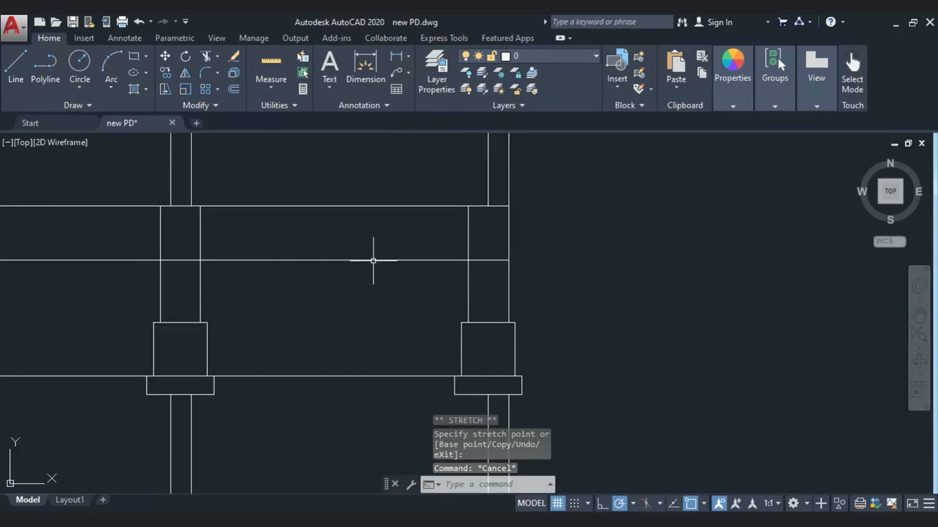
scroll(278, 284, up, 6)
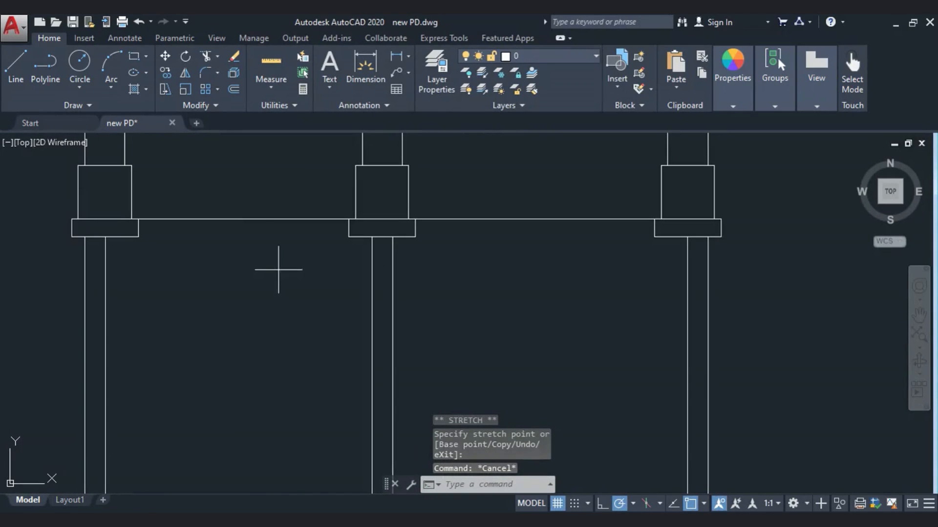
click(255, 219)
click(253, 211)
key(Delete)
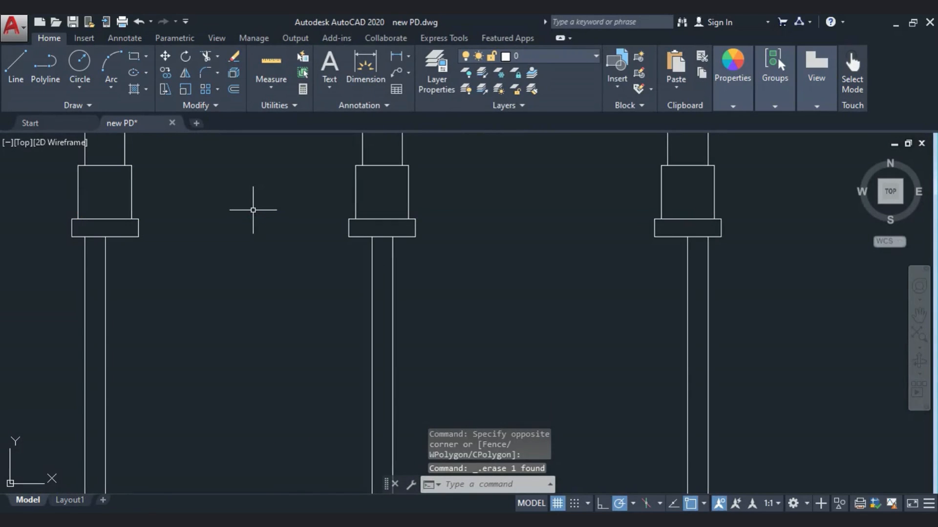
Inspect the finished footings, the projected wall lines above them and the partial plan below
scroll(253, 209, down, 5)
middle_drag(253, 210, 253, 370)
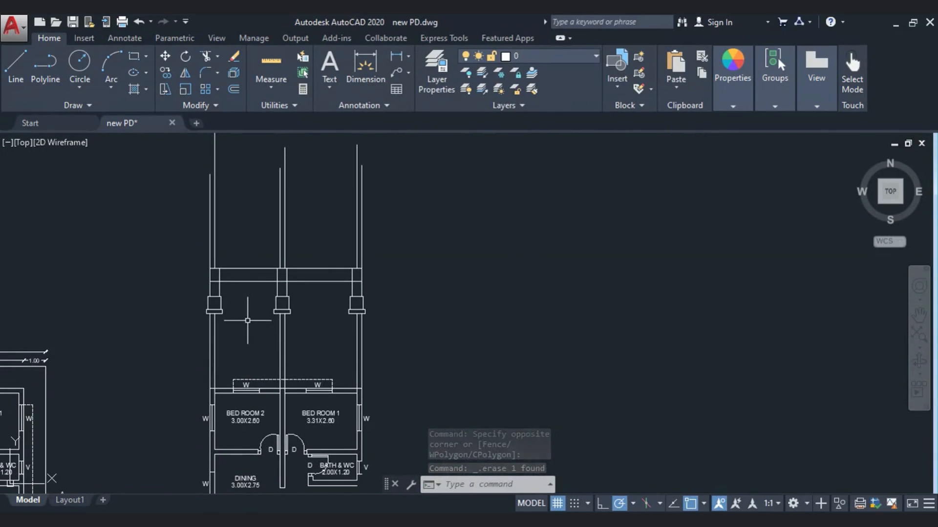
scroll(248, 324, up, 4)
mouse_move(248, 328)
middle_down()
mouse_move(273, 423)
mouse_move(293, 198)
middle_up()
scroll(275, 406, up, 2)
scroll(293, 198, down, 4)
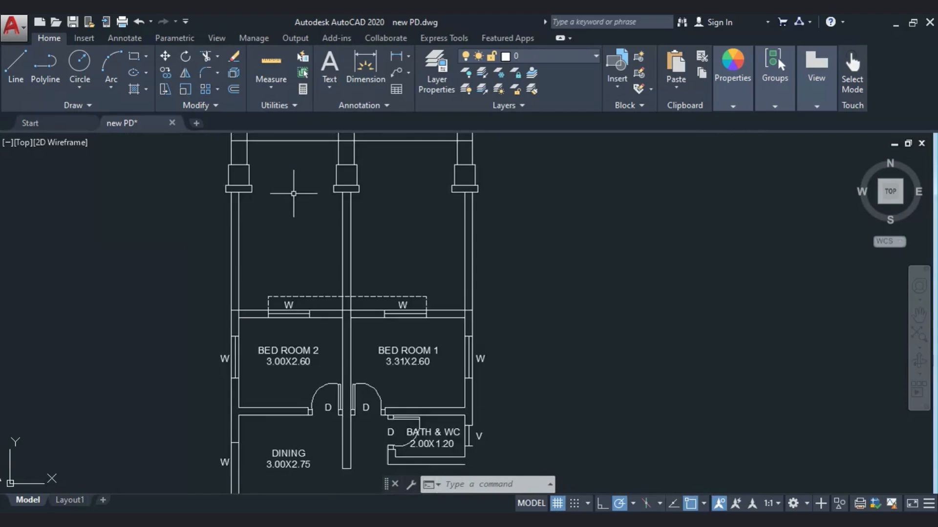
middle_drag(242, 245, 244, 323)
middle_drag(368, 329, 368, 404)
mouse_move(286, 284)
middle_down()
mouse_move(316, 307)
mouse_move(317, 323)
middle_up()
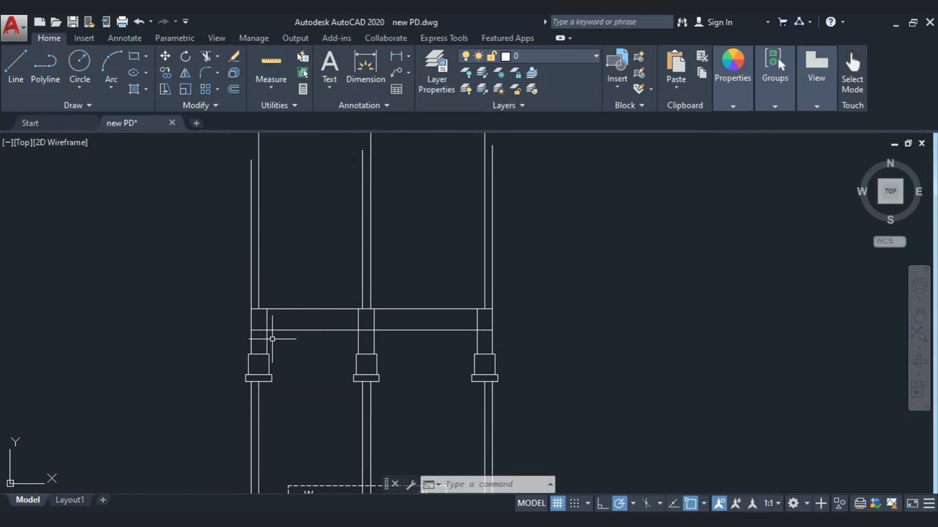
middle_drag(245, 342, 224, 389)
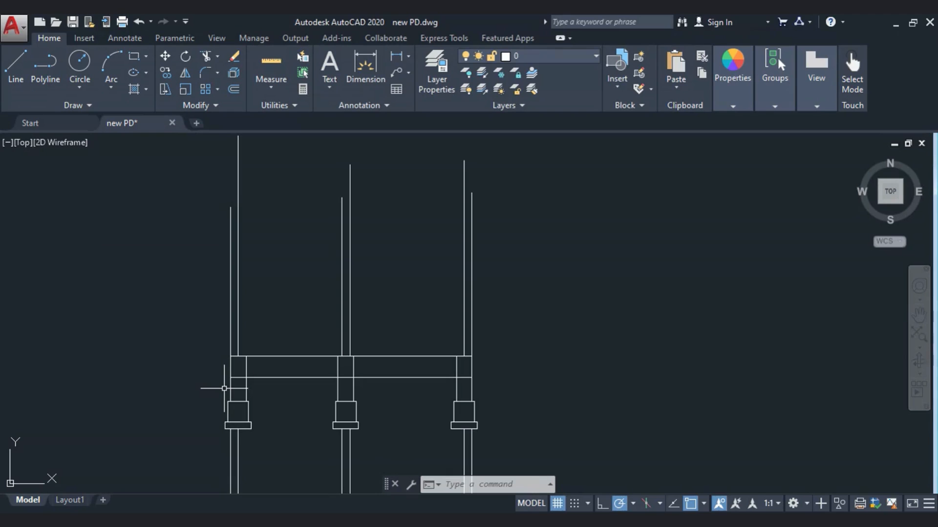
text(o)
key(Return)
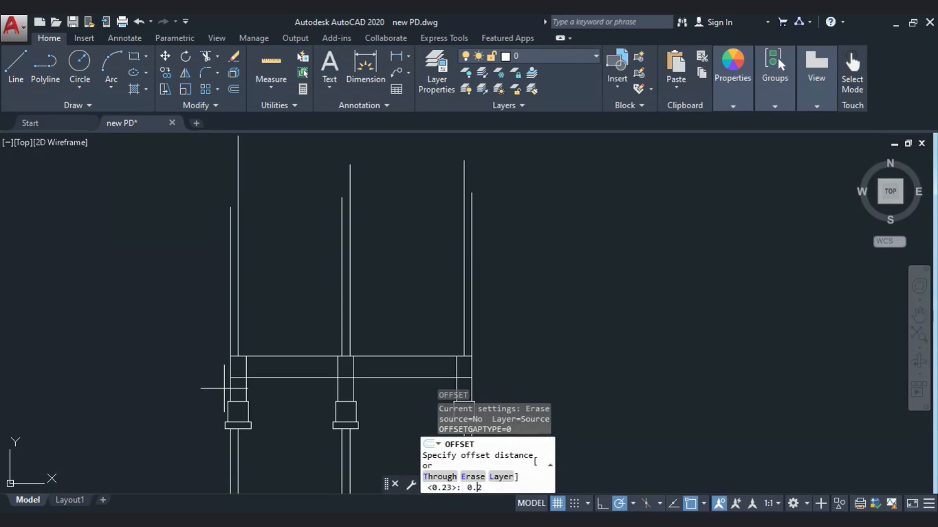
key(Return)
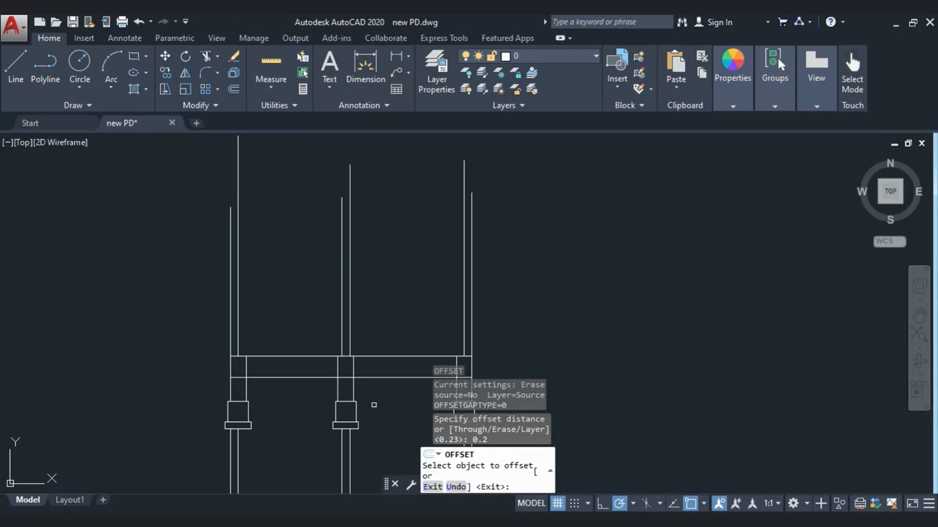
key(Escape)
Offset the uppermost level line upward by 0.12
text(o)
key(Return)
text(0)
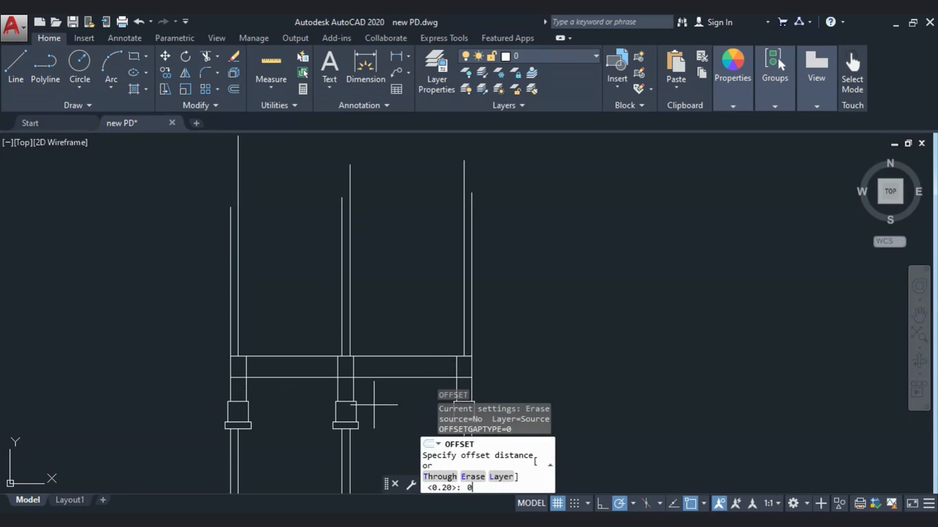
text(.12)
key(Return)
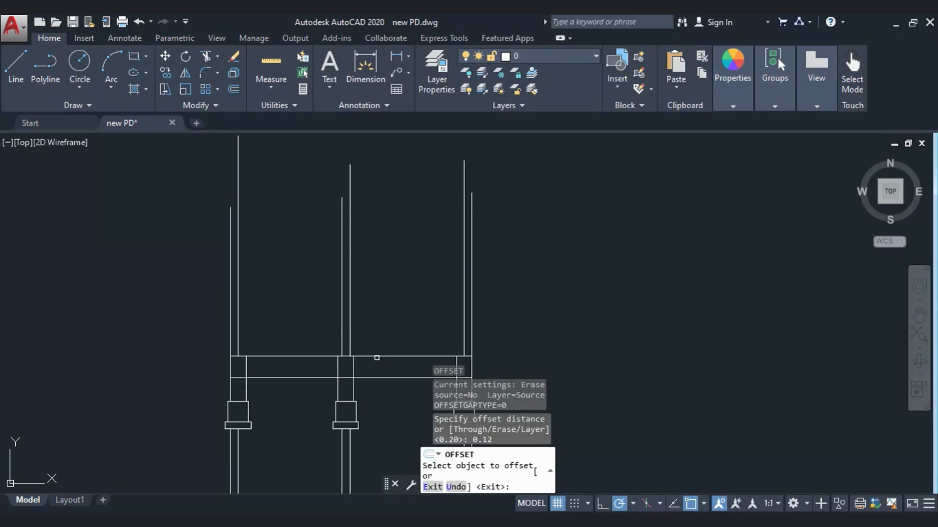
click(372, 357)
click(372, 345)
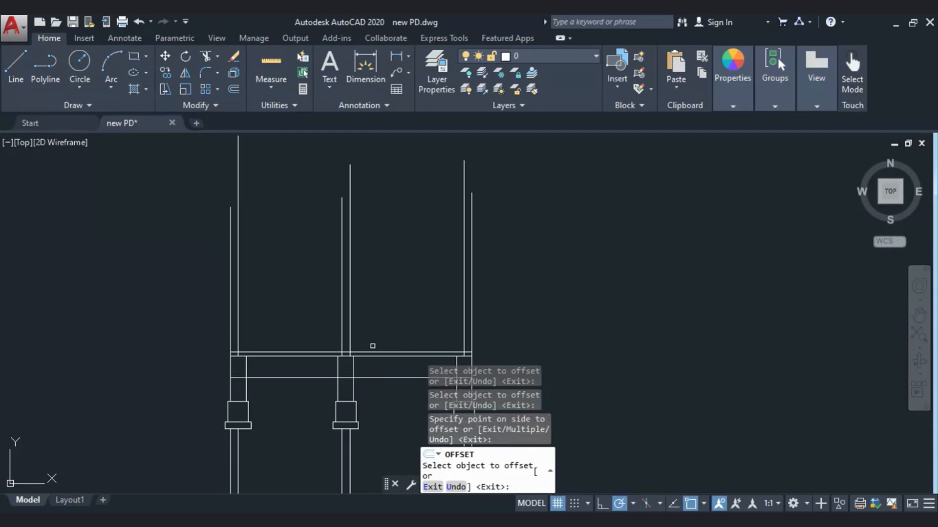
key(Escape)
Draw a line 3 units up from the offset line's left end, continuing it horizontally to the right wall's outer line
middle_drag(371, 344, 388, 367)
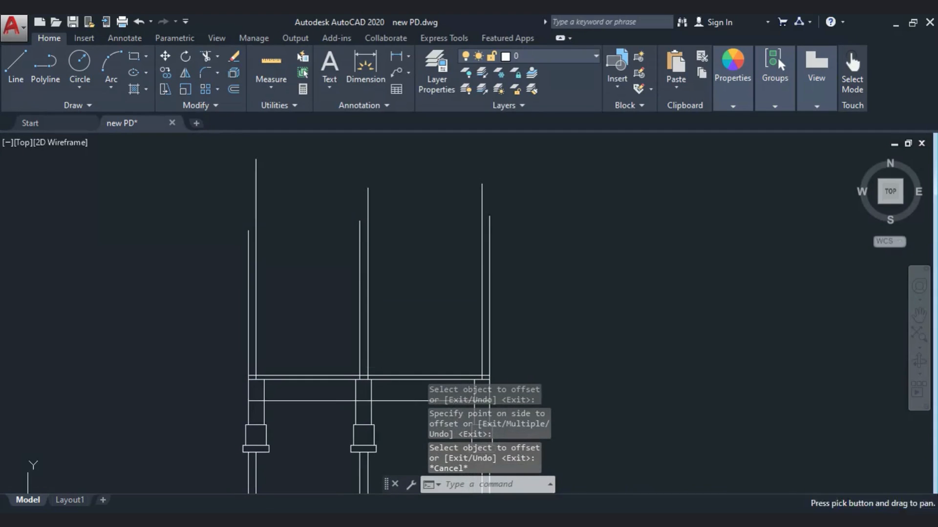
click(16, 73)
click(248, 376)
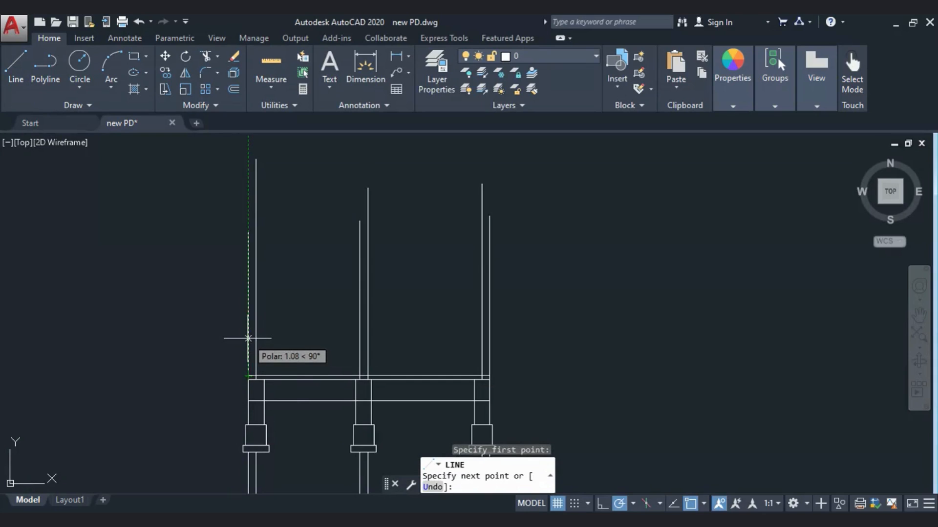
text(3)
key(Return)
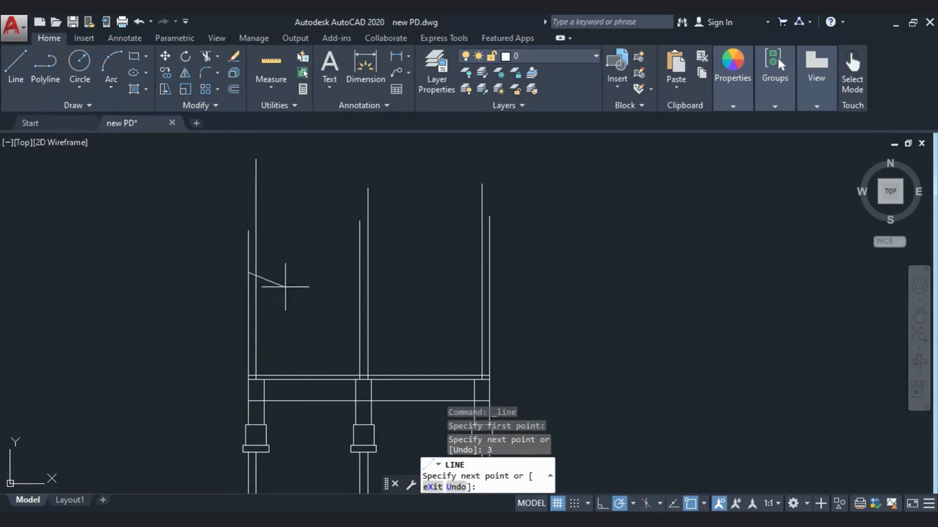
click(489, 272)
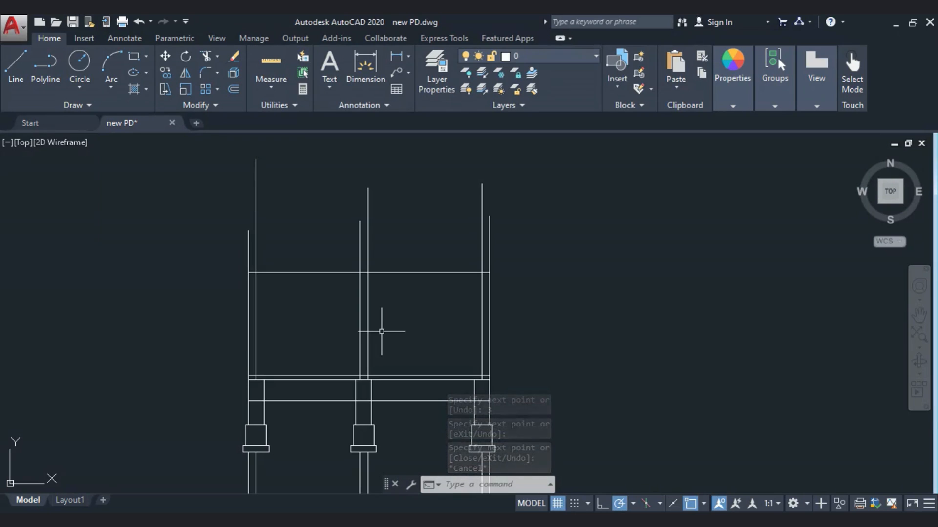
Offset the new horizontal line across the walls upward by 0.15 to form the roof slab's thickness
text(p)
key(Return)
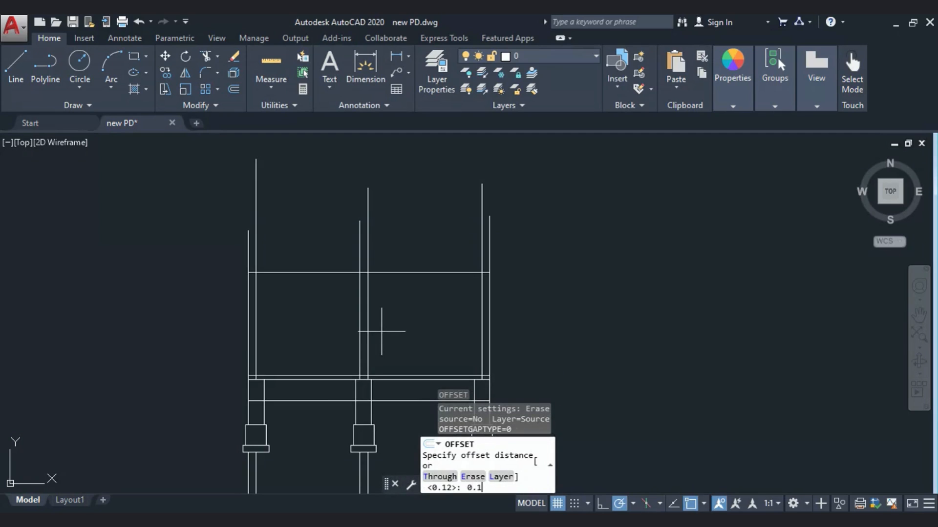
key(Return)
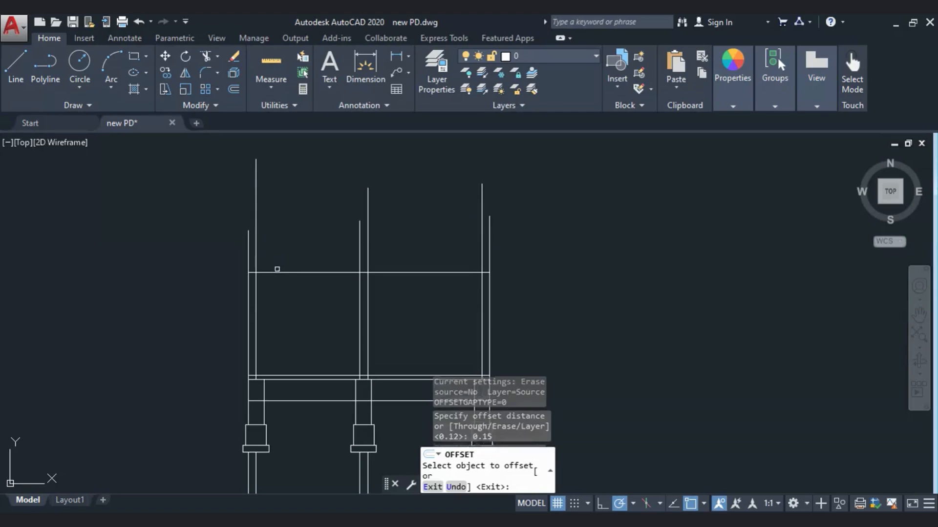
click(276, 272)
click(276, 258)
key(Escape)
key(Escape)
key(Escape)
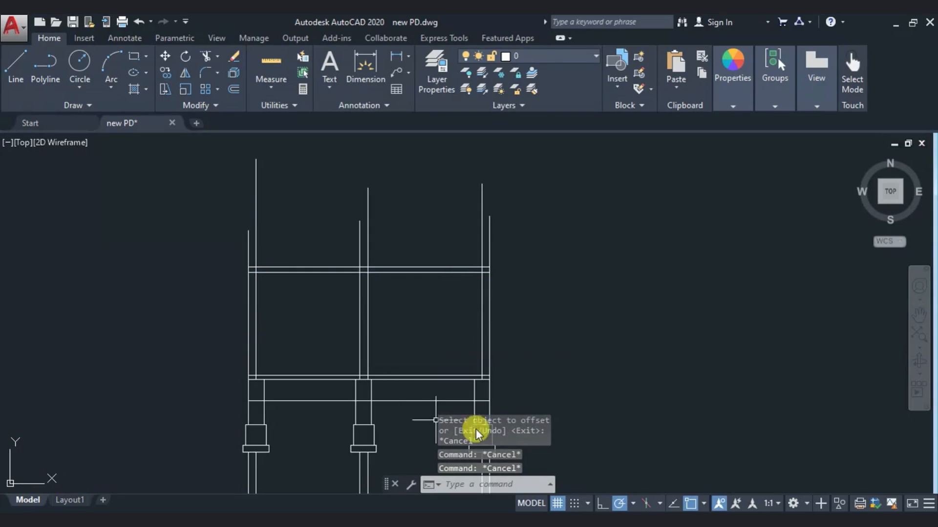
Draw the parapet outline 0.6 up from the roof slab's upper left corner, continuing horizontally to the right wall's outer line
click(15, 63)
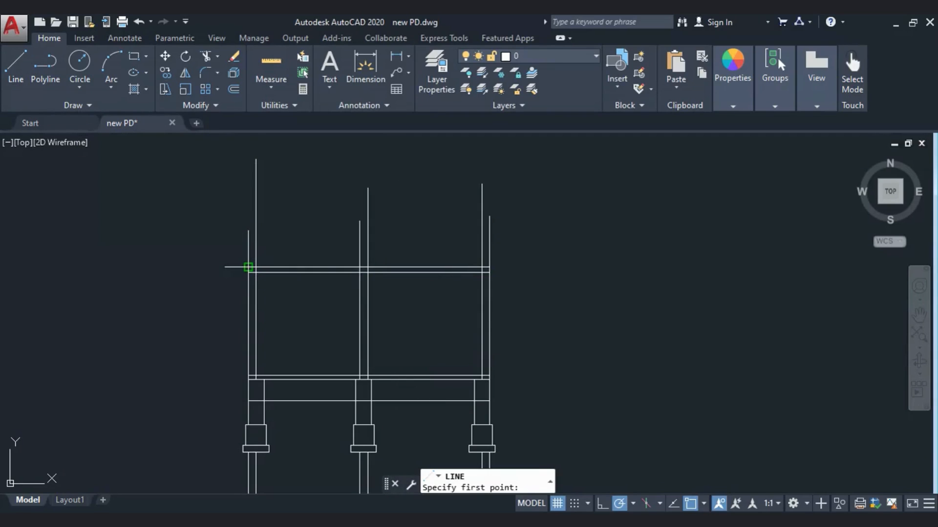
click(249, 271)
text(0.6)
key(Return)
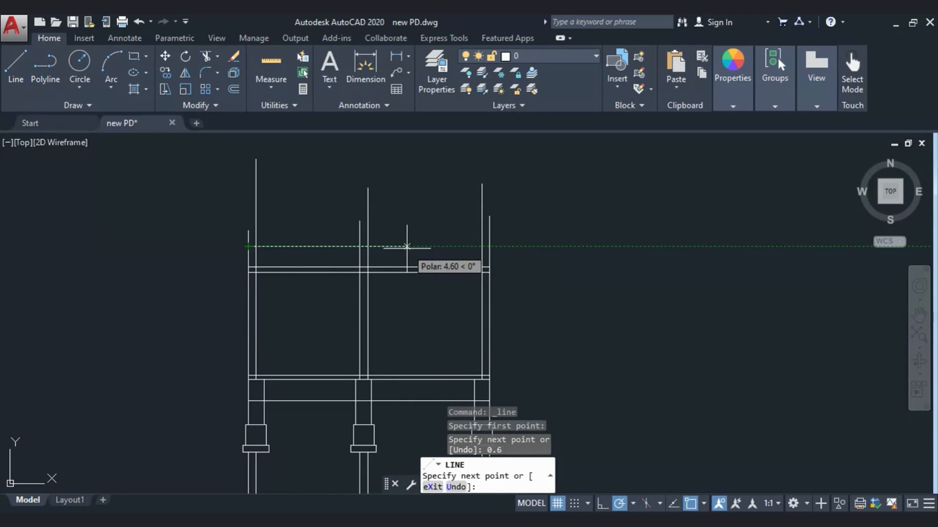
key(ctrl+z)
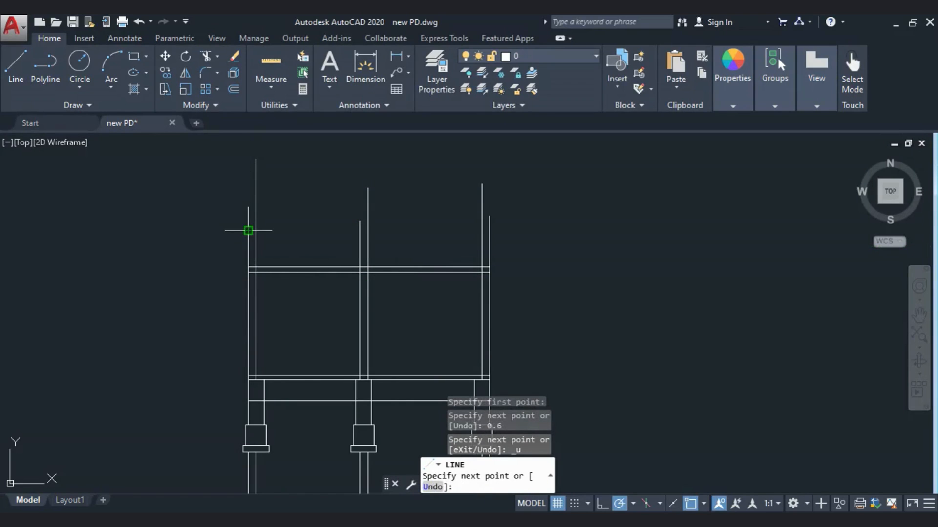
text(0.6)
key(Return)
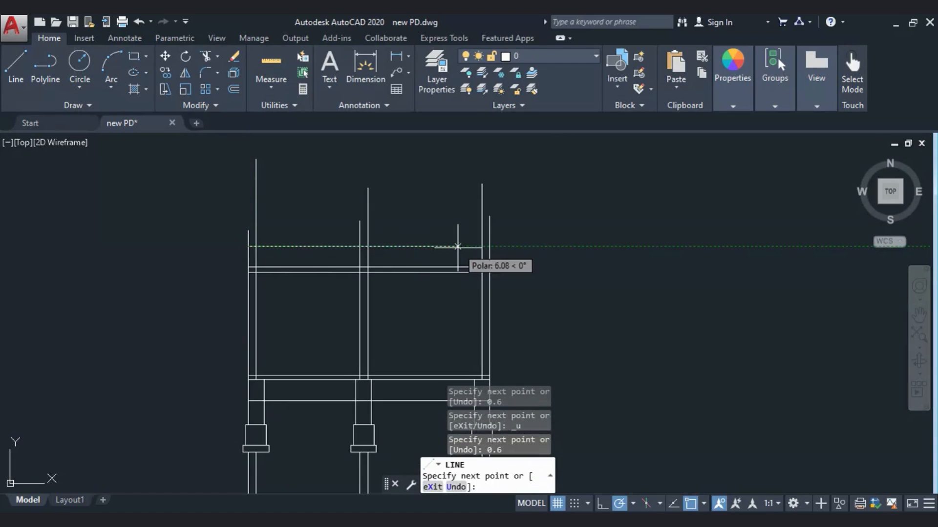
click(489, 246)
key(Escape)
Trim all wall lines that extend above the parapet's top line
click(548, 328)
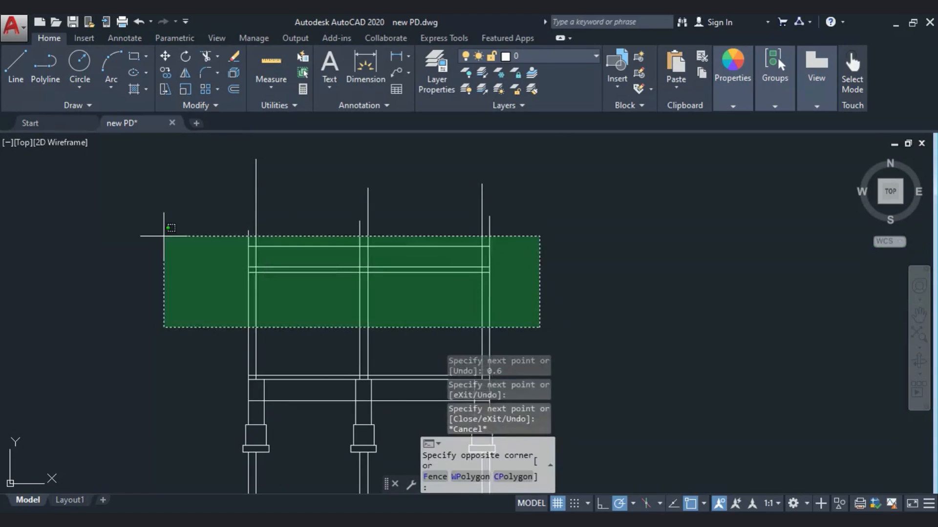
click(164, 210)
click(205, 59)
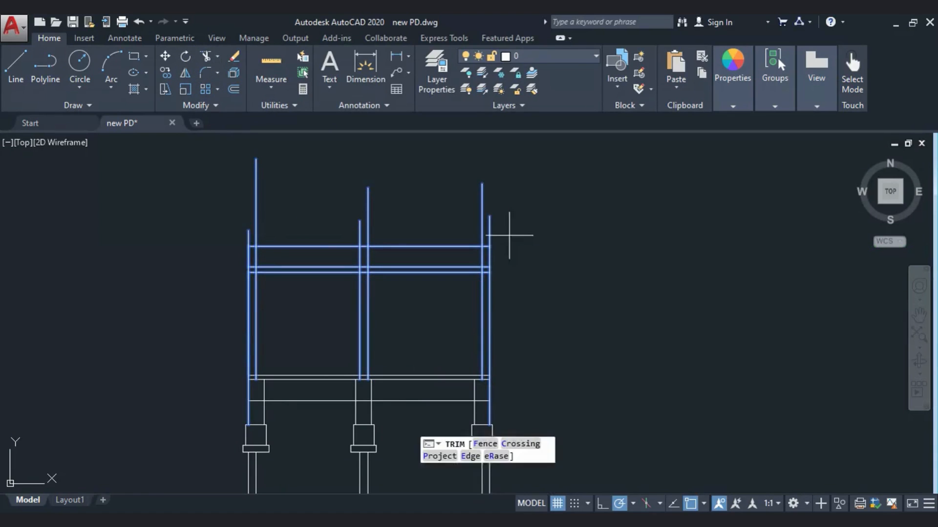
click(509, 241)
click(92, 192)
key(Escape)
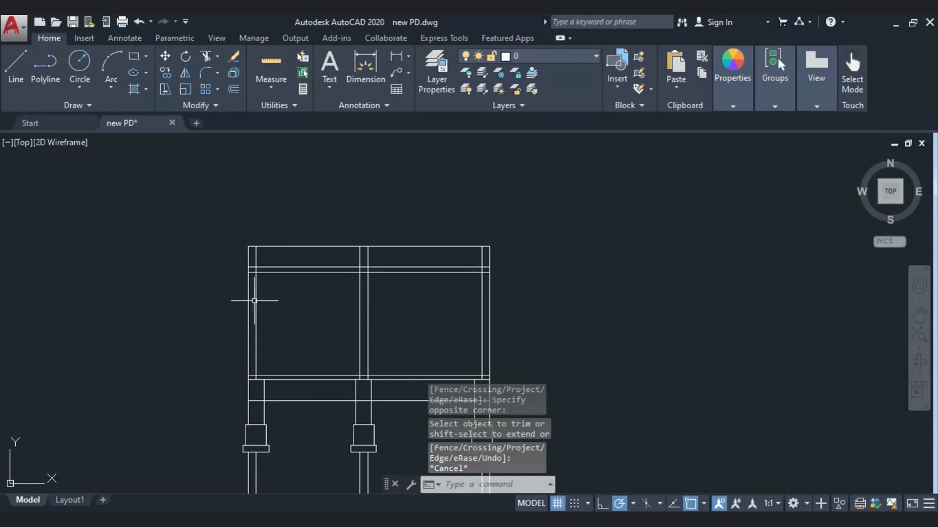
Trim the middle wall's lines between the roof slab and the parapet's top line
middle_drag(254, 301, 256, 237)
click(603, 266)
click(137, 139)
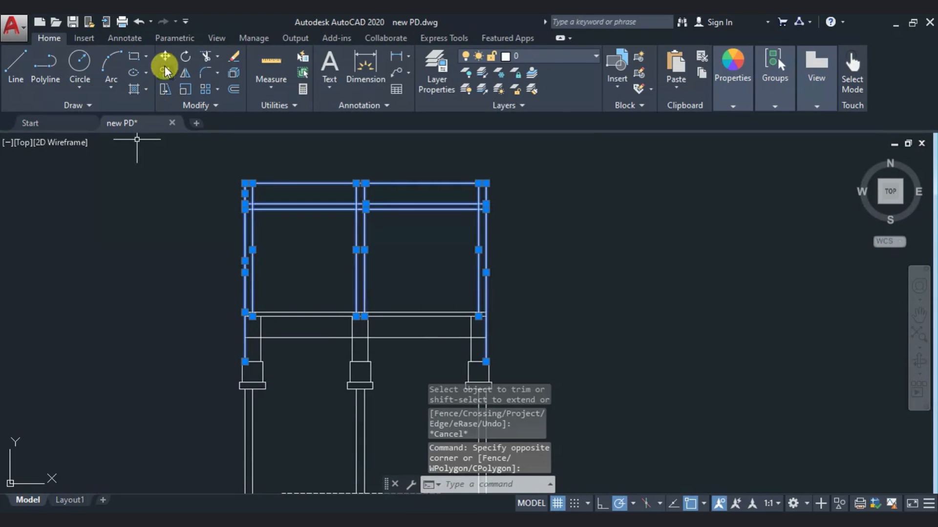
click(206, 55)
scroll(332, 193, up, 3)
click(434, 200)
click(331, 181)
key(Escape)
Delete the six projection lines between the footings and the partial plan
scroll(319, 182, down, 6)
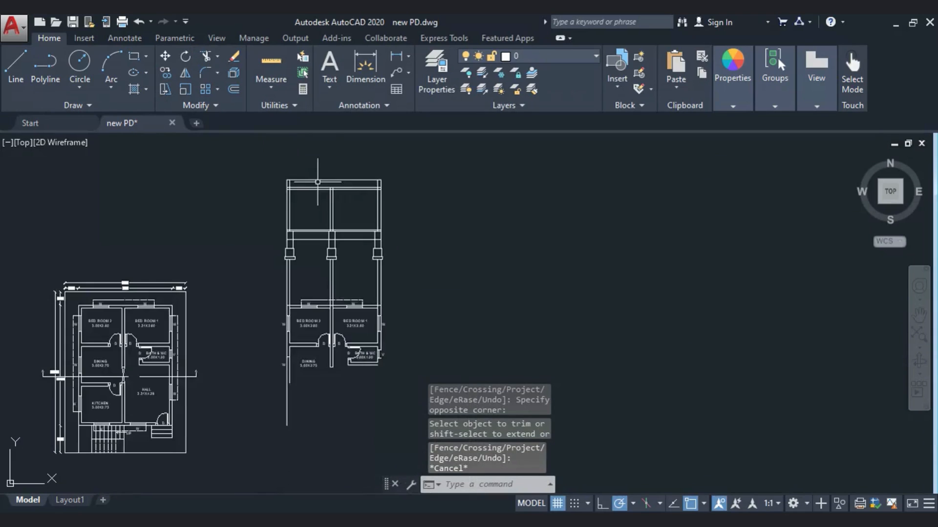
scroll(313, 190, up, 3)
click(436, 344)
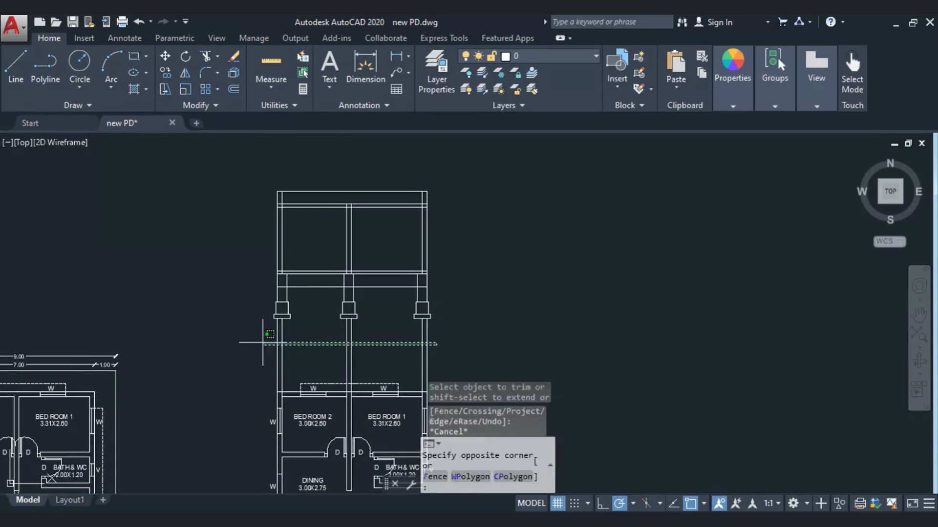
click(251, 346)
key(Delete)
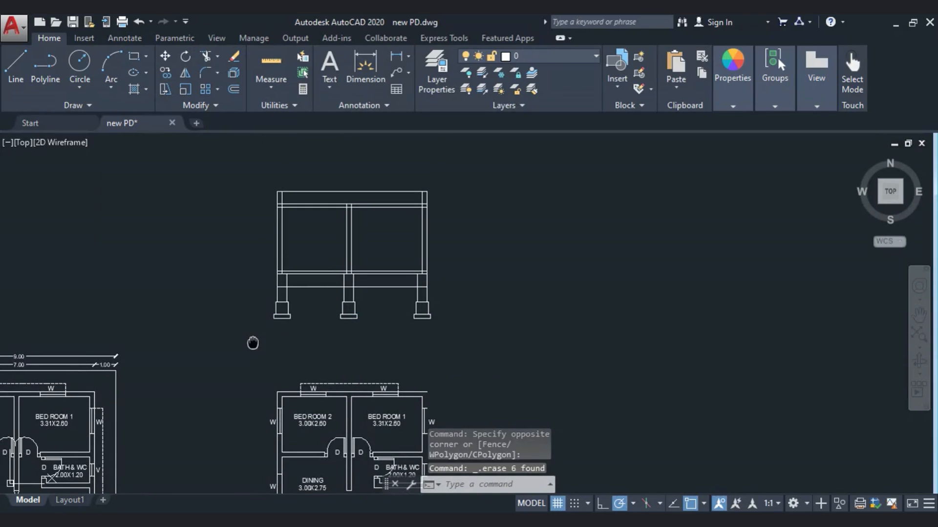
middle_drag(252, 343, 242, 341)
key(Escape)
key(Escape)
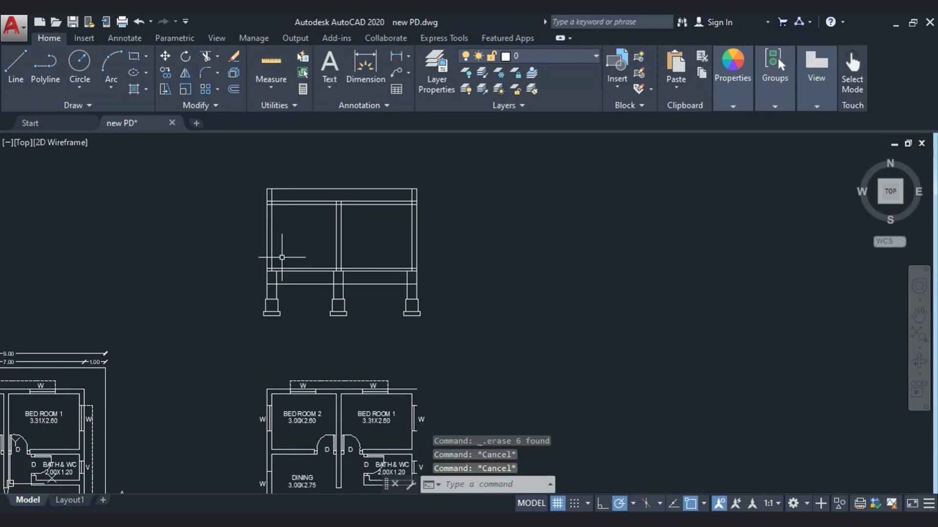
Draw a lintel in the left wall 2.1 above the upper floor line, spanning the wall's thickness and 0.12 high
scroll(247, 259, up, 4)
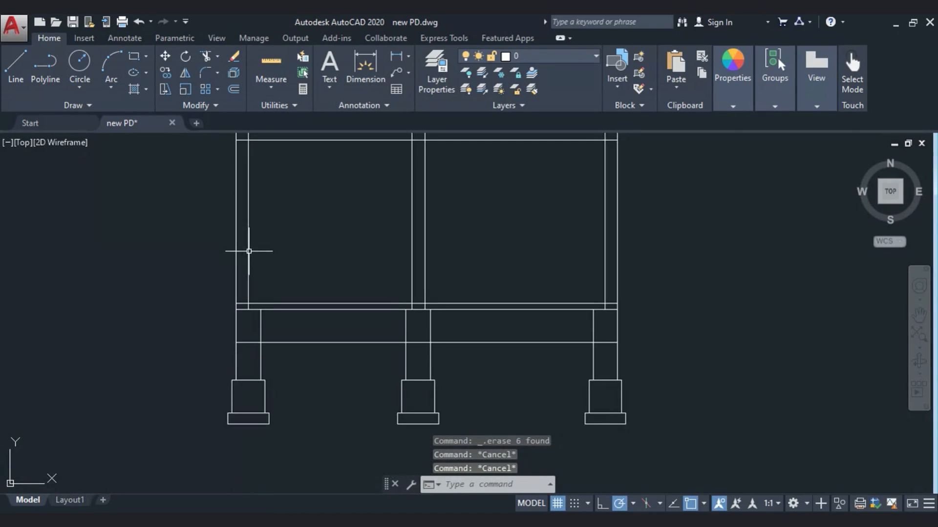
middle_drag(249, 252, 251, 257)
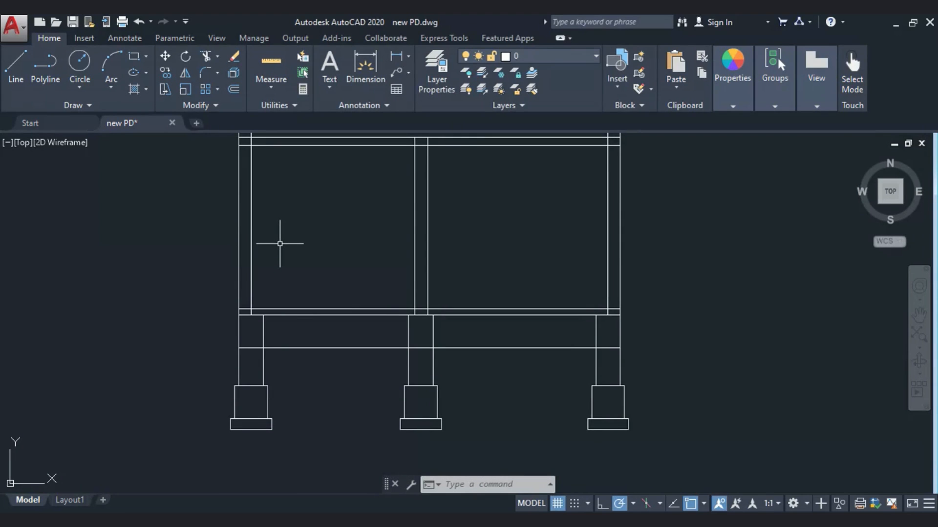
click(18, 68)
click(238, 299)
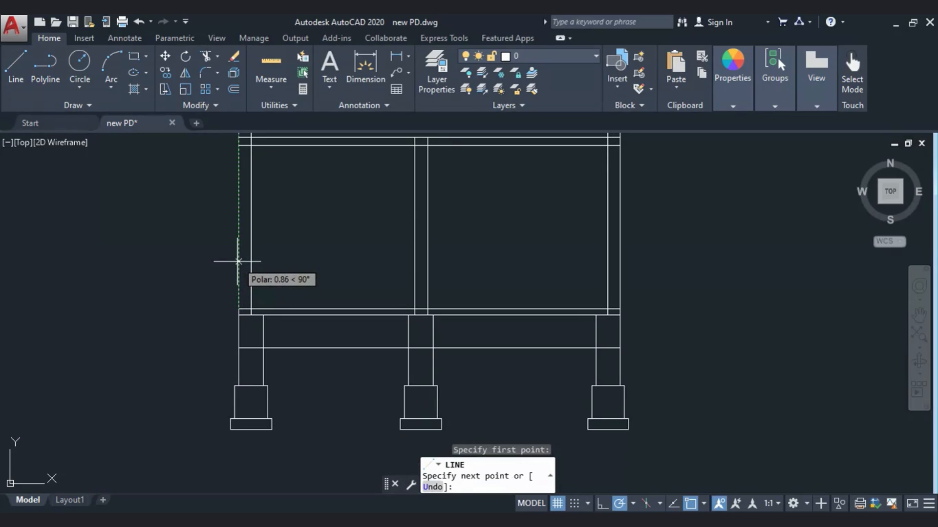
key(Return)
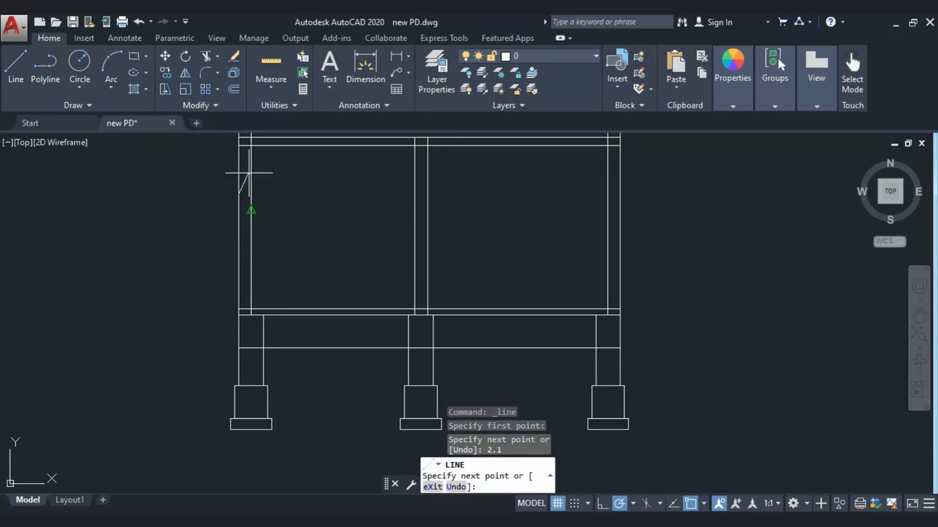
click(251, 194)
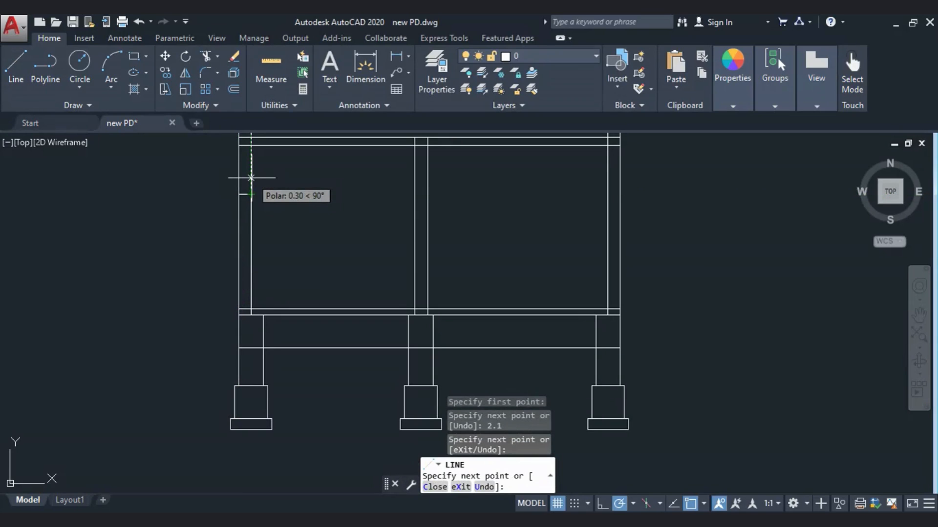
key(Return)
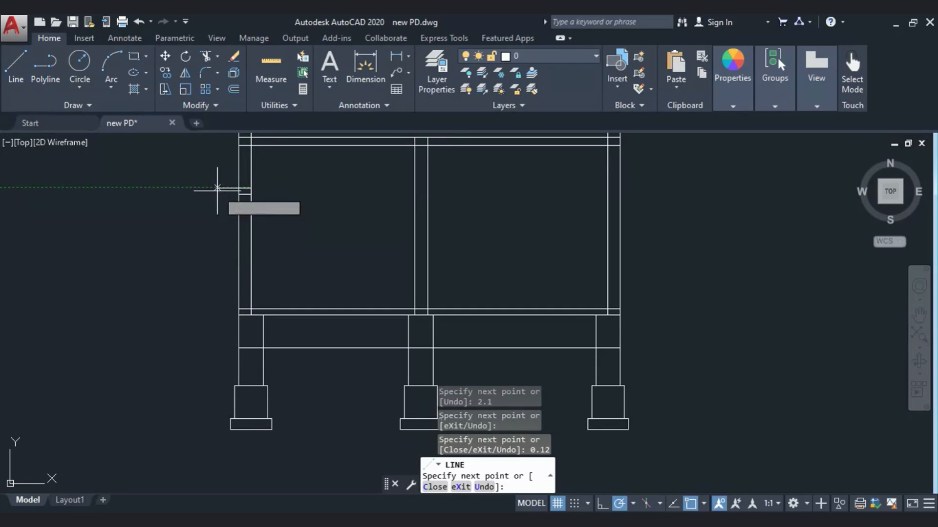
click(239, 189)
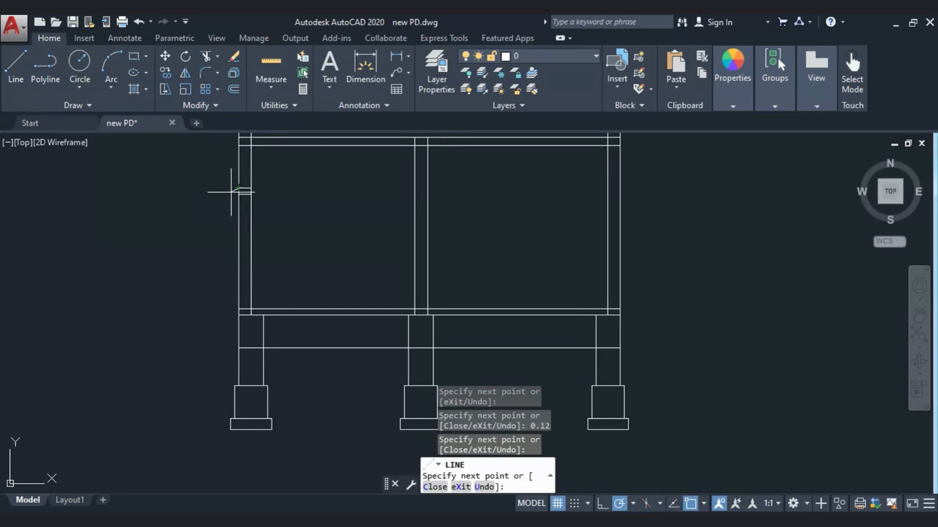
key(Escape)
Draw a sunshade projecting 0.23 outward from the left lintel's lower outer corner and sloping back to its upper outer corner
click(16, 66)
scroll(152, 181, up, 5)
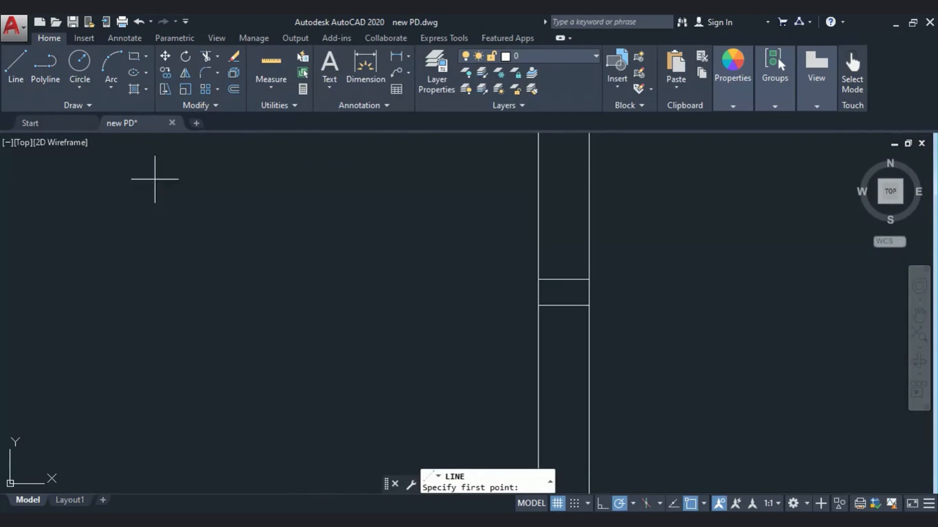
click(538, 305)
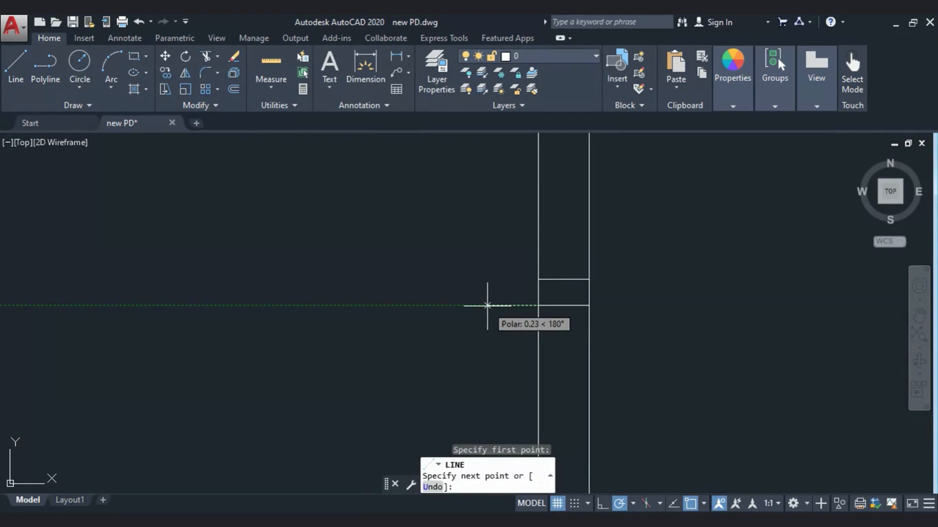
text(0.23)
key(Return)
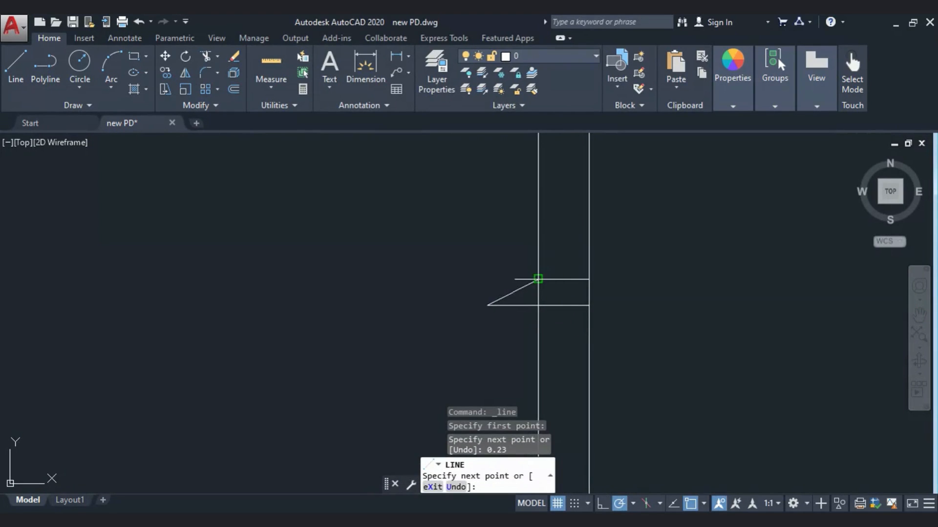
click(538, 279)
scroll(99, 272, down, 5)
key(Escape)
scroll(140, 272, down, 3)
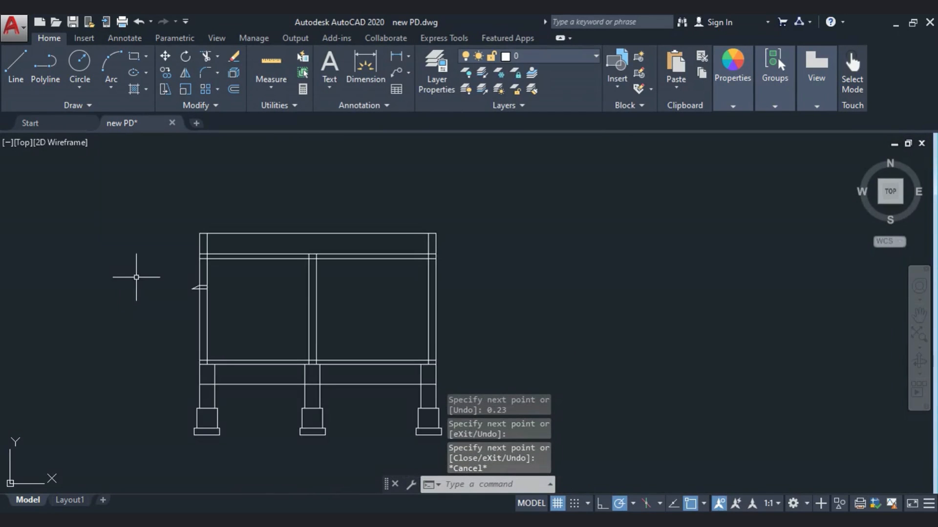
Mirror the left lintel and sunshade about the middle wall's right vertical line, keeping the source objects
click(188, 284)
click(201, 144)
click(184, 74)
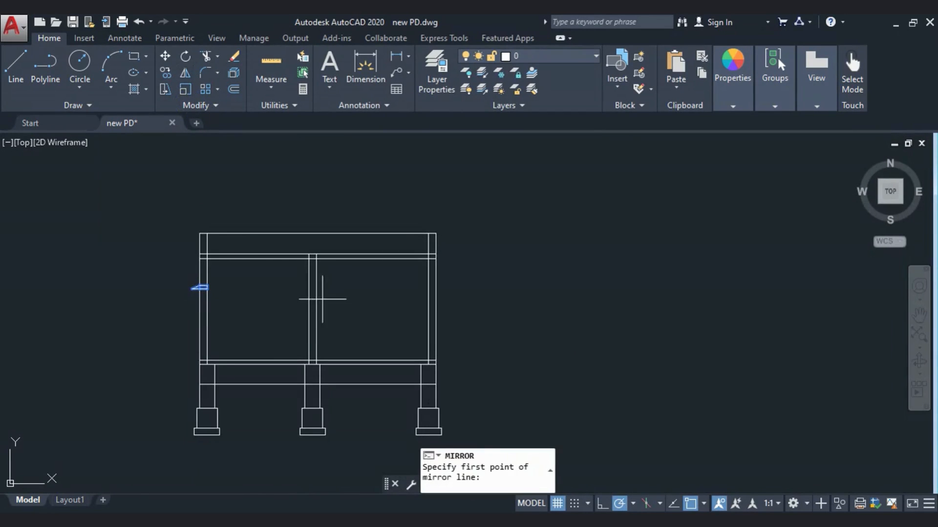
click(313, 262)
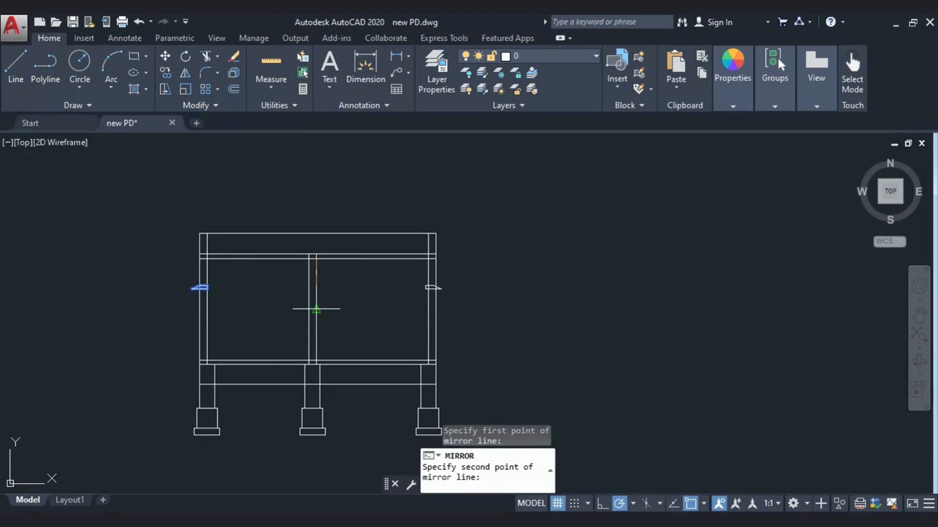
click(316, 312)
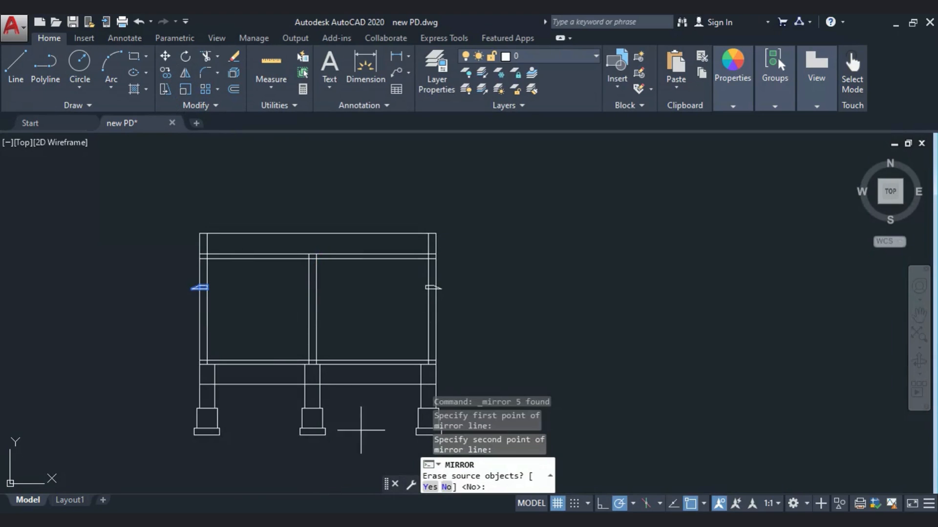
click(446, 487)
scroll(441, 299, up, 5)
key(Escape)
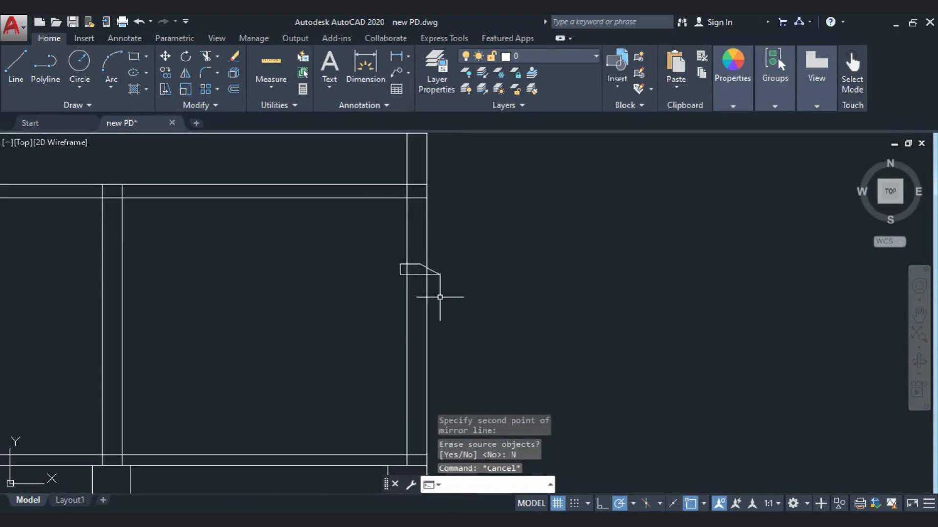
Move the mirrored lintel and sunshade so the lintel's upper inner corner meets the right wall's inner line
click(465, 316)
click(366, 228)
shift+click(450, 245)
shift+click(321, 224)
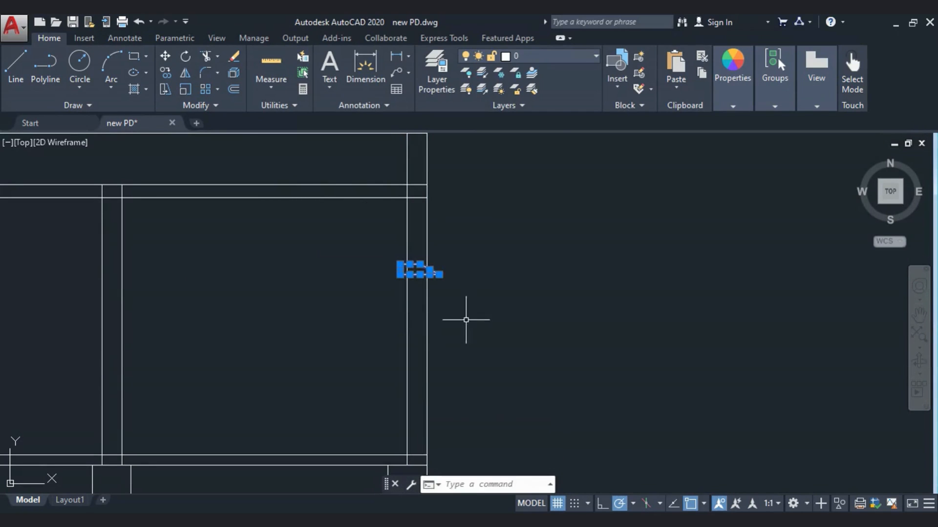
click(165, 55)
scroll(415, 296, up, 3)
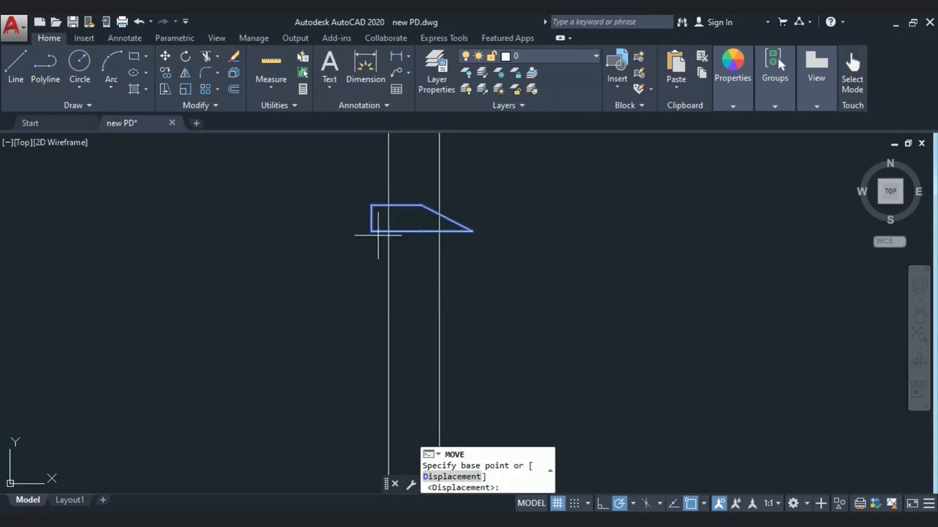
click(372, 204)
key(Escape)
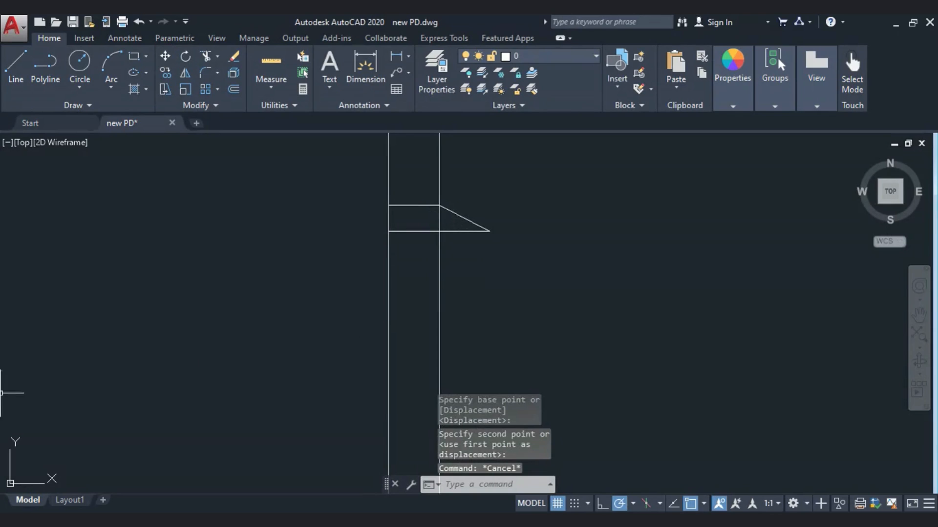
key(Escape)
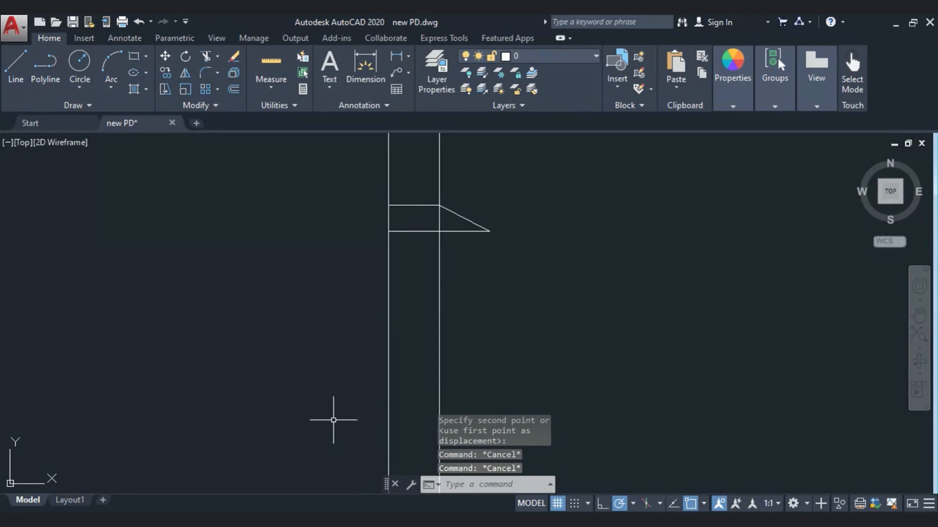
Delete the sunshade's lines outside the left wall, keeping the lintel
middle_drag(260, 375, 449, 429)
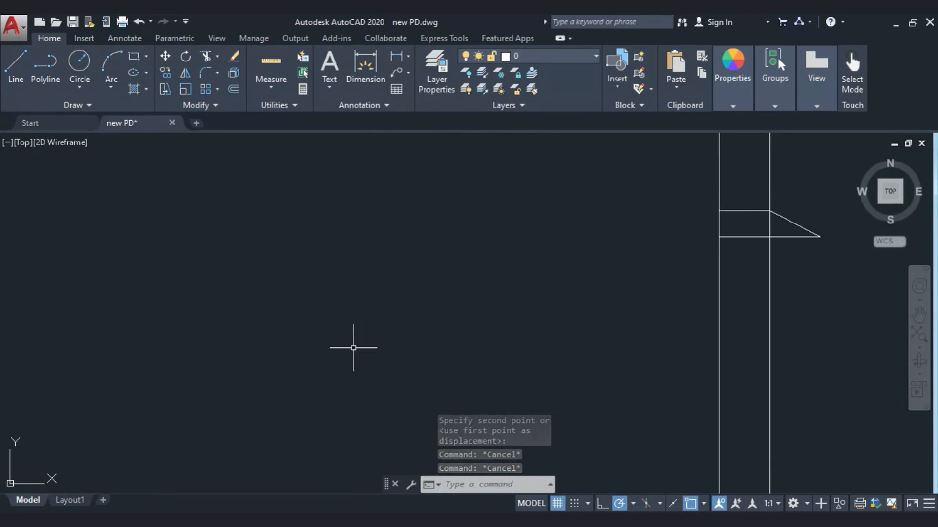
scroll(265, 346, down, 4)
middle_drag(107, 364, 434, 313)
scroll(148, 243, up, 6)
click(193, 278)
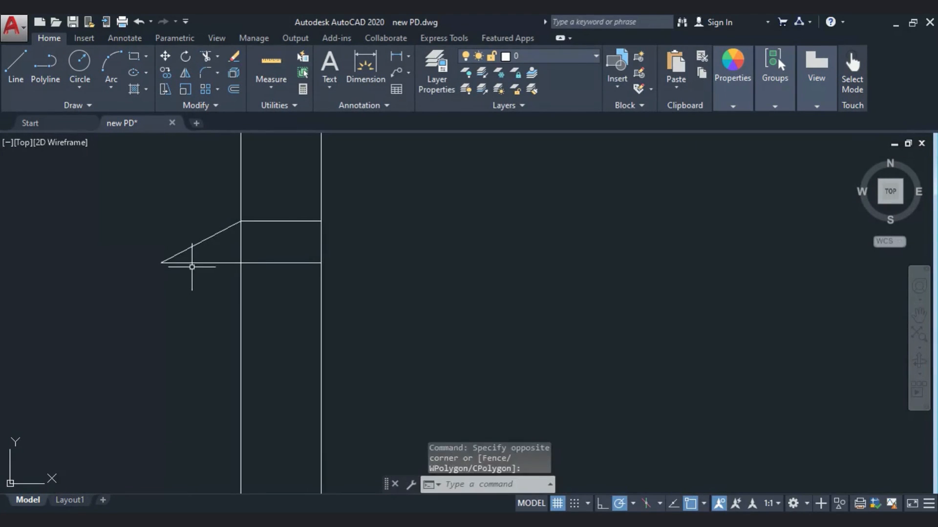
click(155, 229)
key(Delete)
Draw a line along the left lintel's outer edge from its upper outer corner to its lower outer corner
click(16, 64)
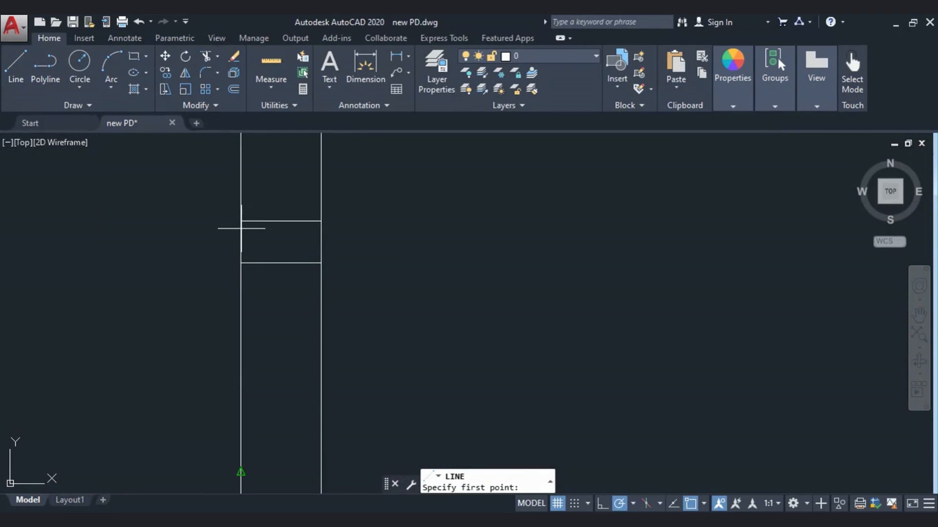
click(16, 66)
click(241, 220)
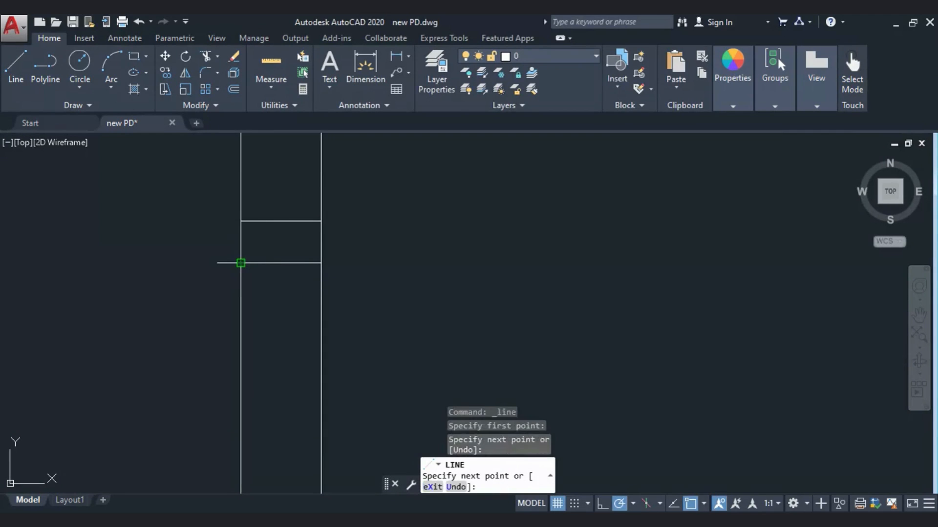
click(45, 63)
Draw the left sunshade projecting 0.23 outward from the midpoint of the lintel's outer edge and sloping back to its upper outer corner
click(16, 64)
click(241, 242)
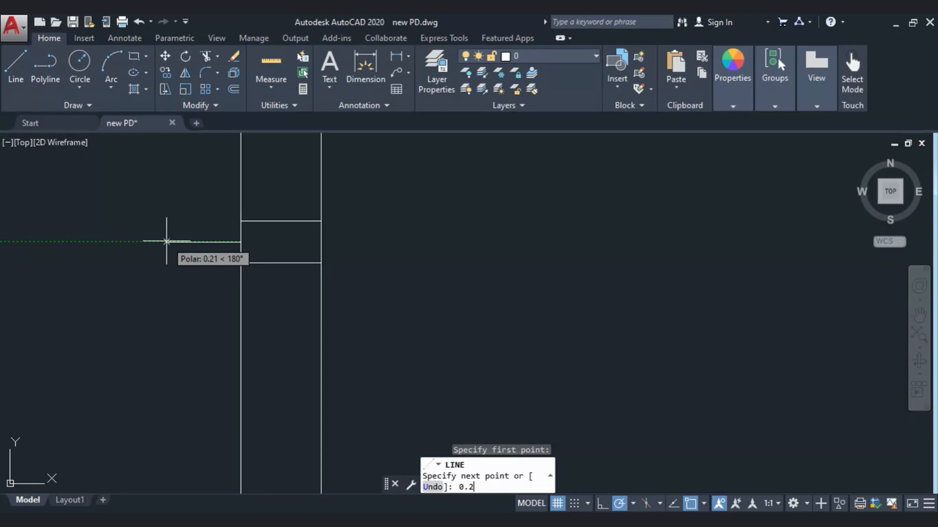
text(0.23)
key(Return)
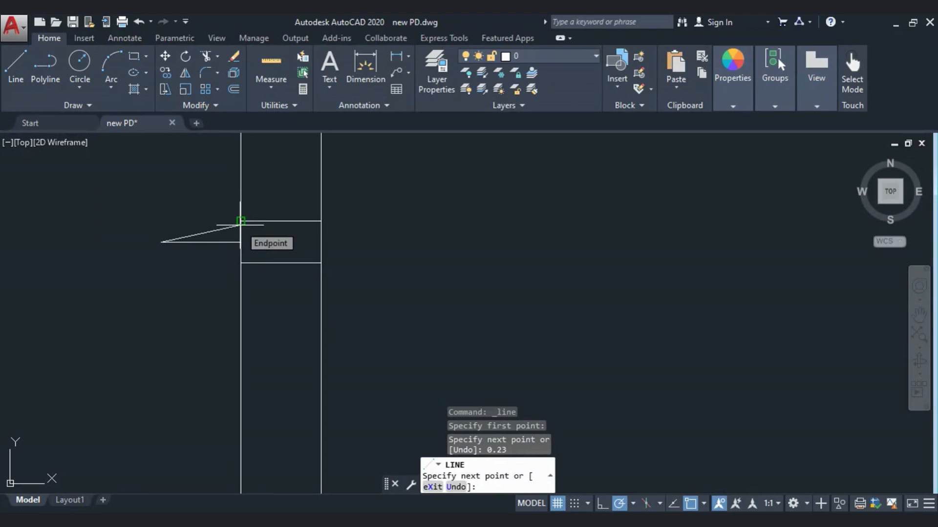
click(240, 221)
scroll(82, 272, down, 4)
key(Escape)
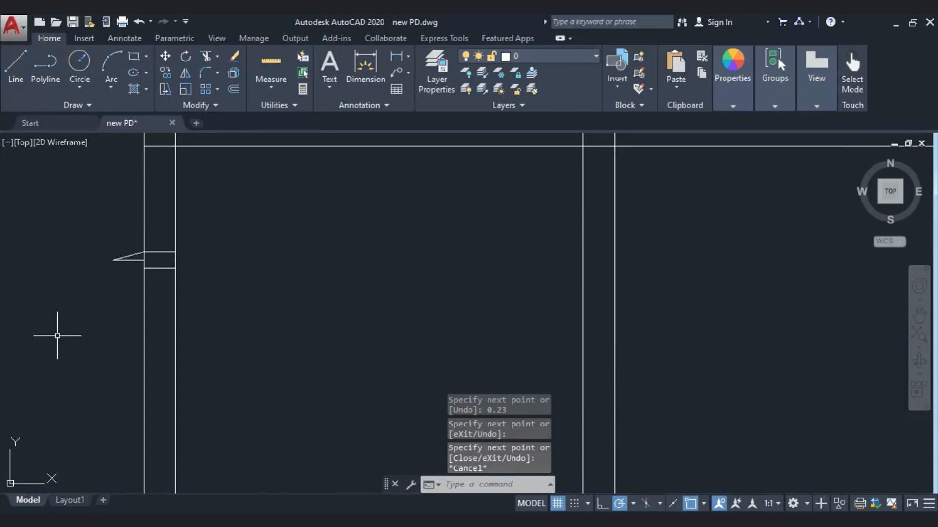
Raise the right sunshade's horizontal bottom line by 0.06
scroll(54, 326, down, 3)
scroll(236, 383, up, 3)
scroll(363, 302, up, 5)
scroll(364, 301, up, 2)
middle_drag(362, 250, 356, 328)
scroll(379, 296, up, 5)
click(369, 334)
click(343, 301)
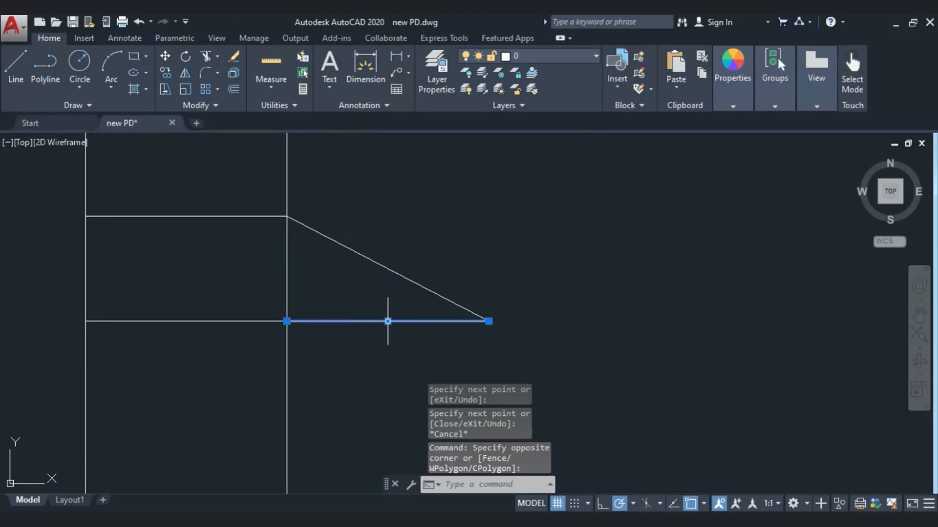
click(388, 321)
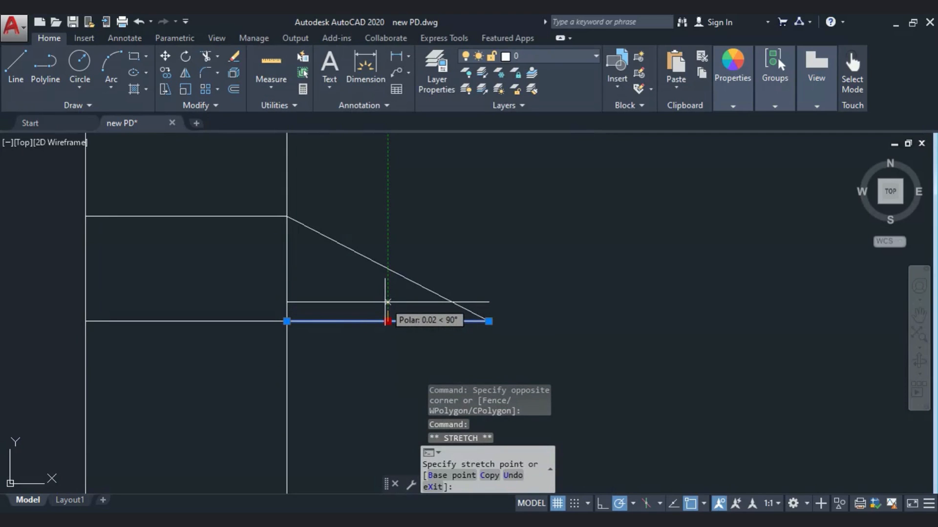
text(0)
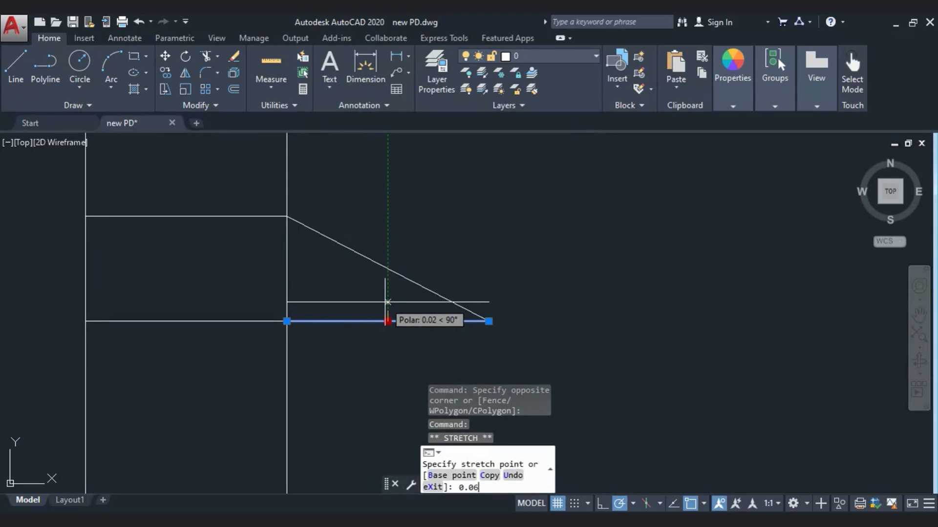
text(.06)
key(Return)
key(Escape)
Stretch the right sunshade's sloping line so its lower end meets the outer end of the horizontal line
click(487, 328)
click(470, 321)
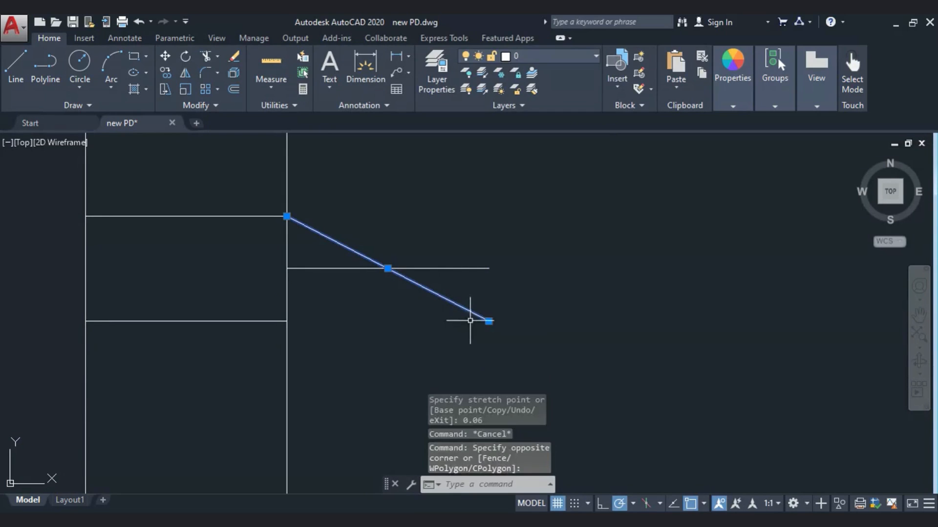
click(489, 321)
click(489, 268)
key(Escape)
scroll(455, 250, down, 8)
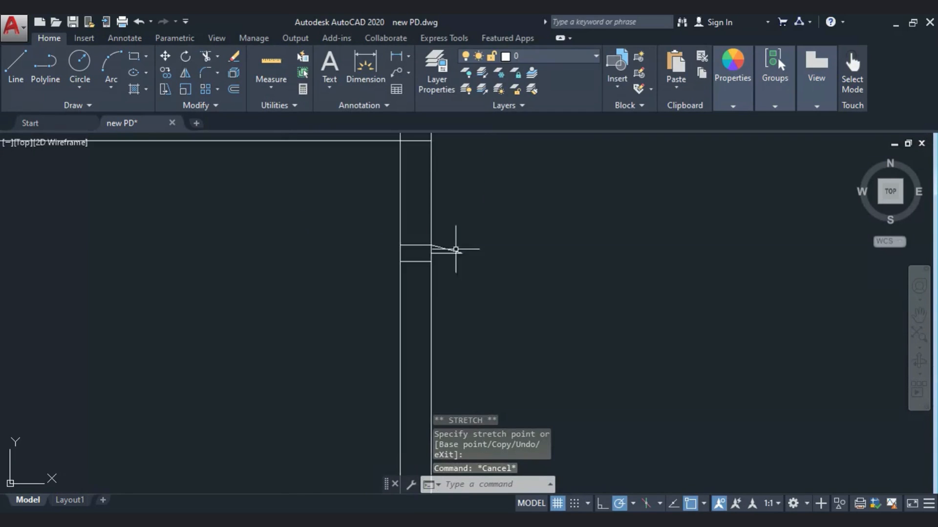
key(Escape)
key(Escape)
Save the drawing
scroll(373, 329, down, 5)
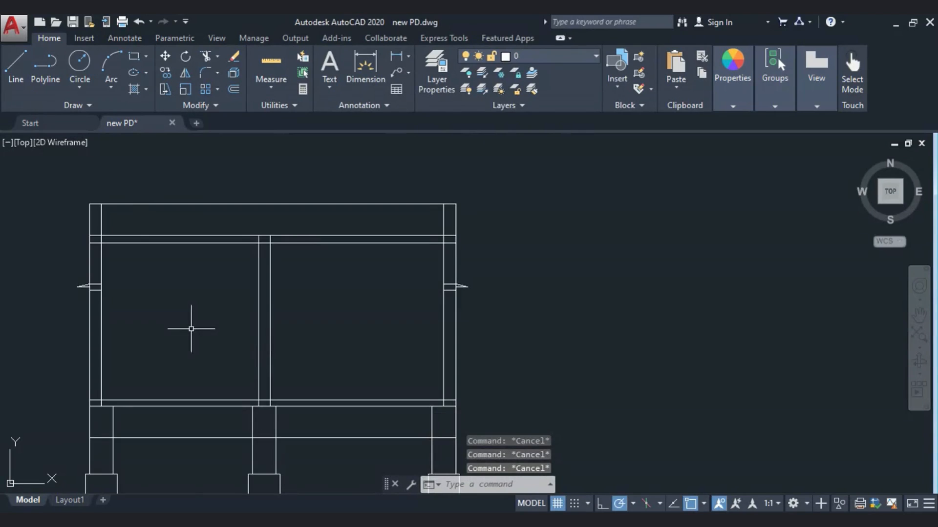
middle_drag(191, 329, 269, 309)
key(ctrl+s)
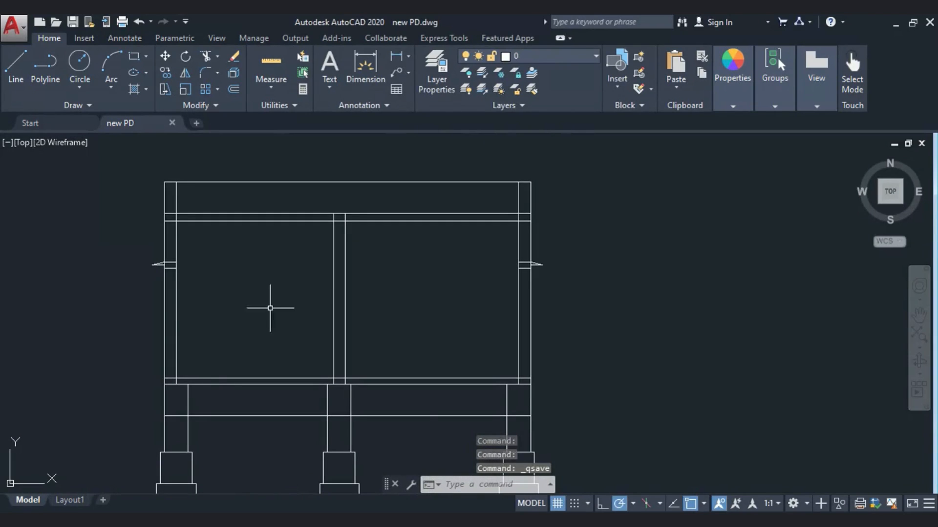
Using the section's walls, floor and footings as cutting edges, trim the left wall's inner line inside the floor slab
scroll(313, 312, down, 6)
scroll(308, 308, up, 4)
middle_drag(278, 376, 293, 351)
click(555, 408)
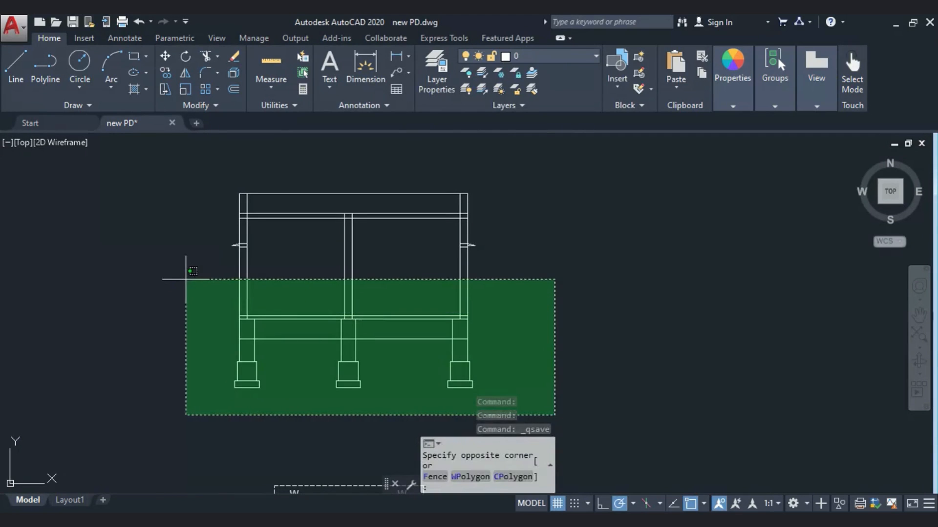
click(179, 268)
click(209, 56)
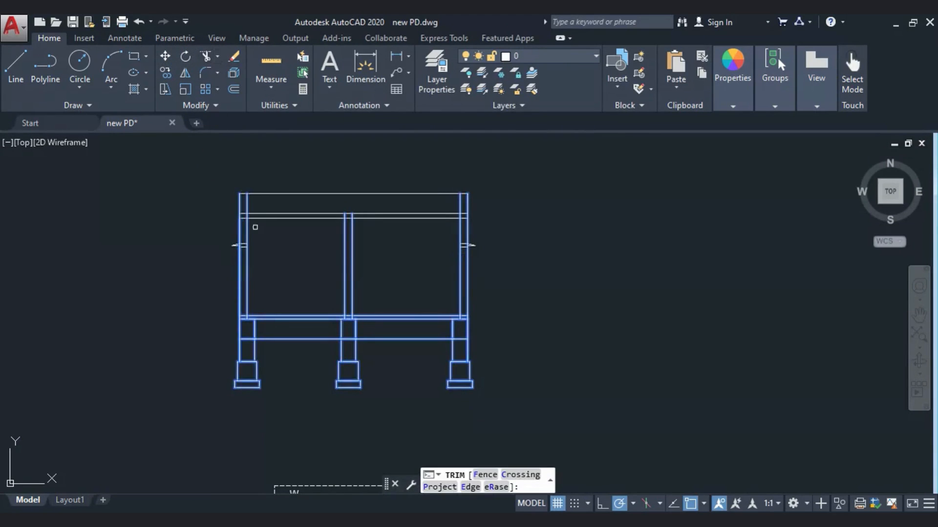
scroll(253, 224, up, 5)
click(257, 254)
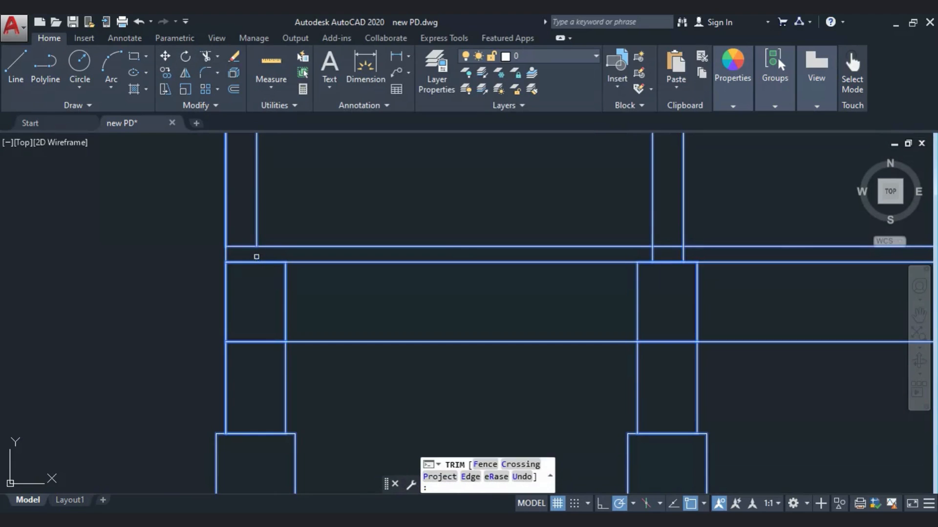
Trim both middle wall lines and the right wall's inner line inside the floor slab
scroll(163, 255, down, 3)
scroll(337, 254, up, 5)
click(336, 263)
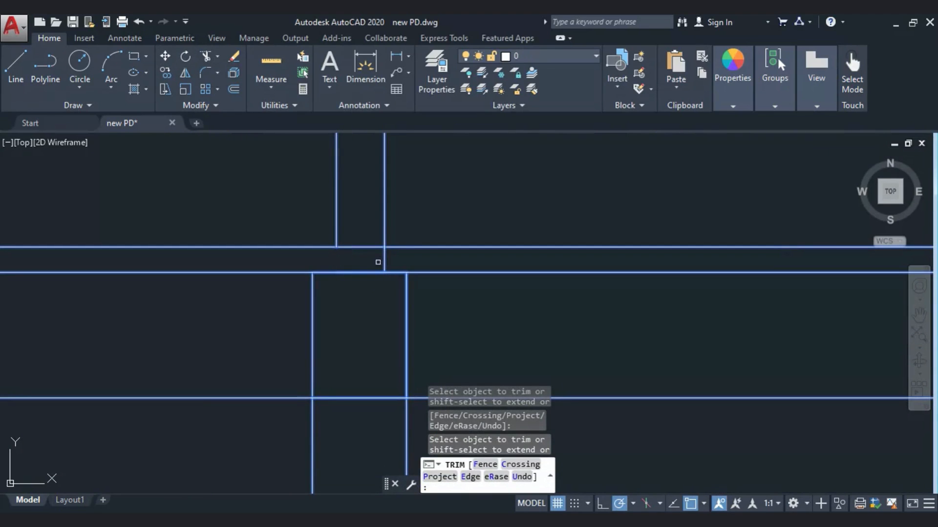
click(382, 262)
scroll(239, 293, down, 3)
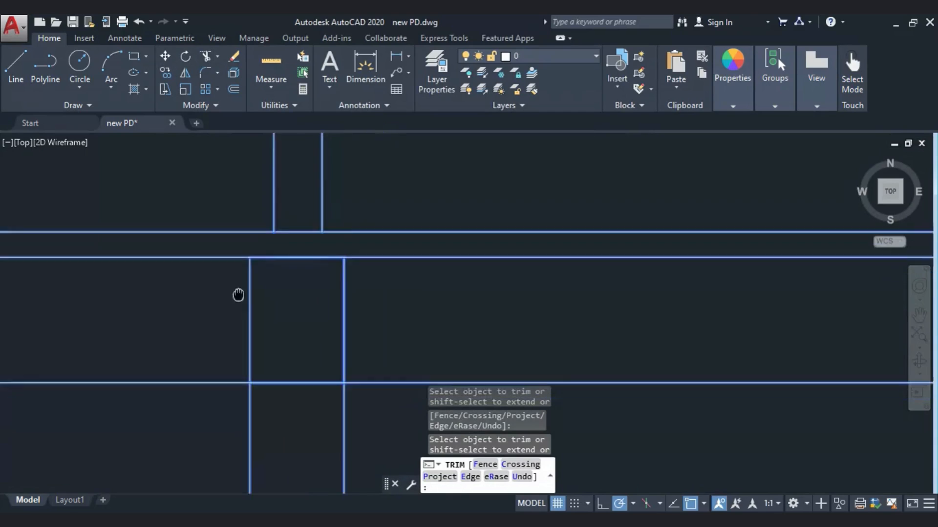
scroll(453, 279, up, 5)
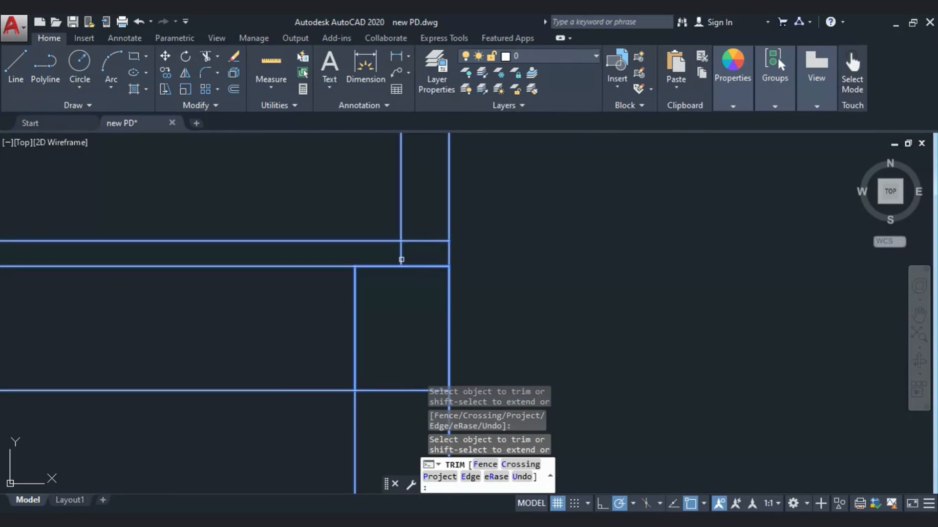
scroll(427, 241, down, 5)
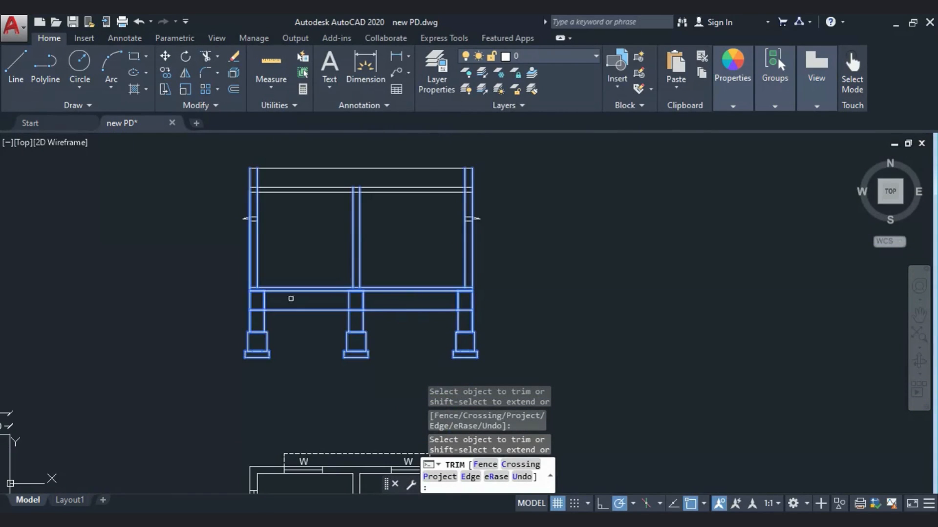
middle_drag(224, 301, 221, 317)
scroll(331, 309, up, 5)
scroll(331, 310, down, 5)
scroll(330, 307, up, 4)
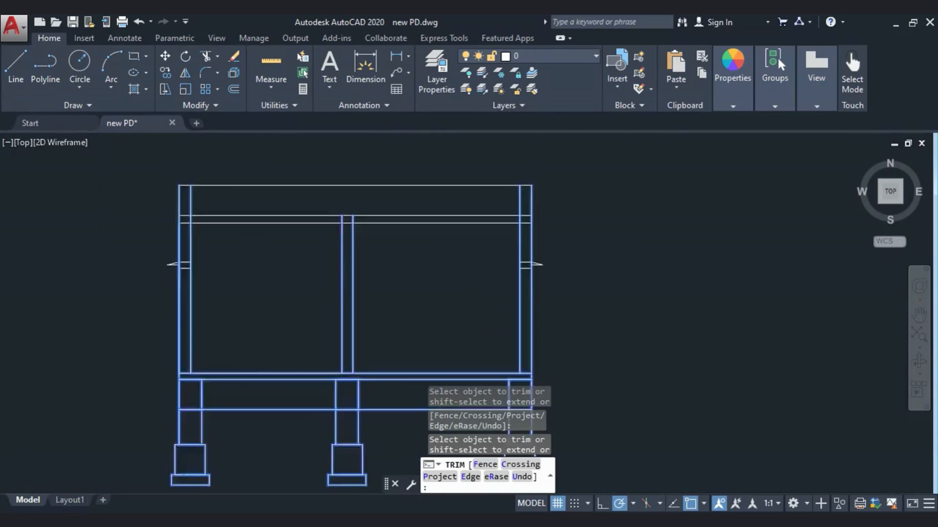
Restart Trim with the upper section lines as cutting edges and trim the left and middle wall lines inside the roof slab
click(334, 241)
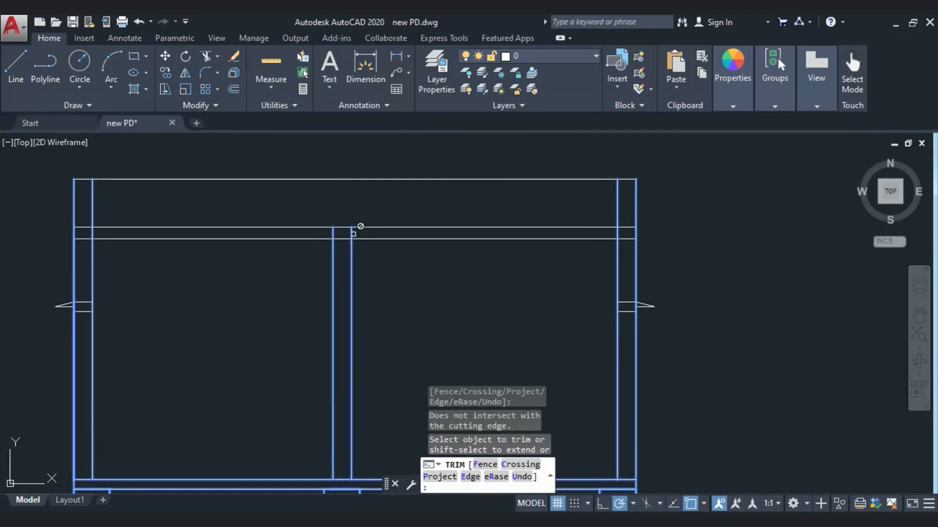
key(Escape)
click(679, 288)
click(38, 170)
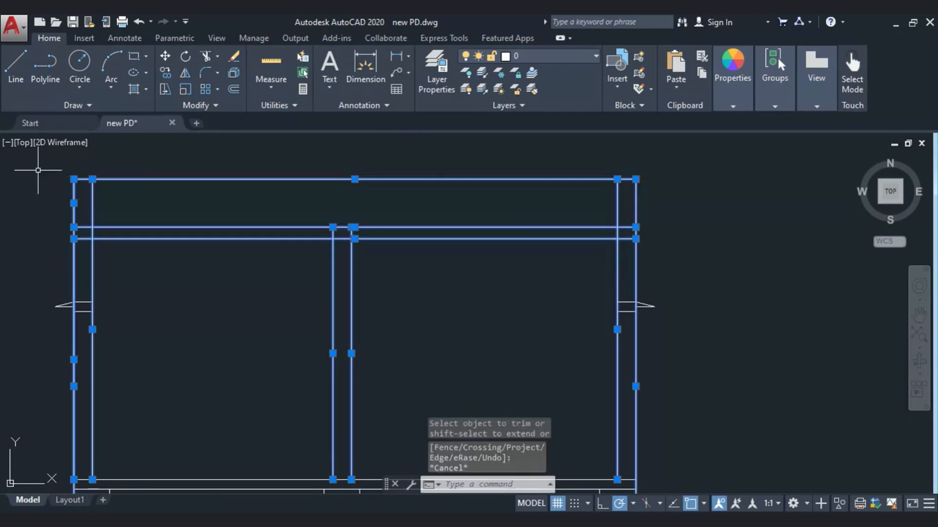
click(217, 57)
scroll(108, 211, up, 2)
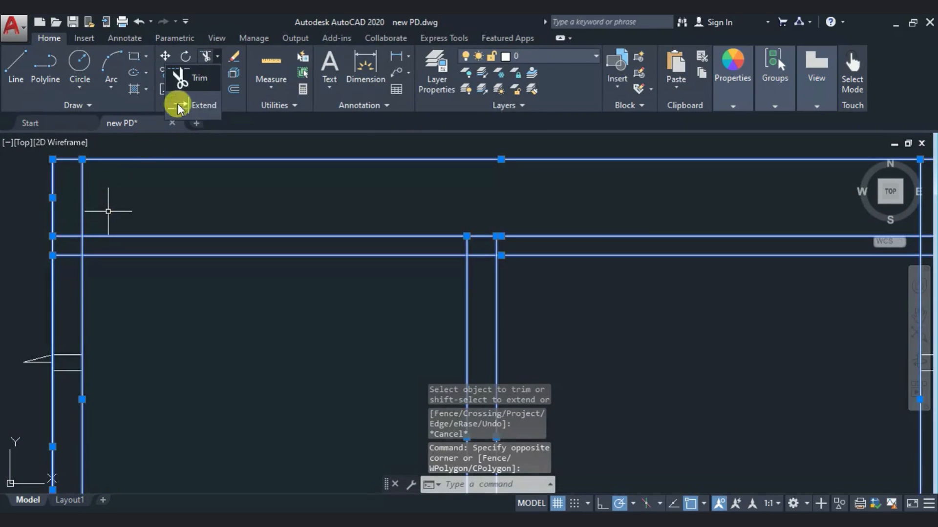
click(189, 82)
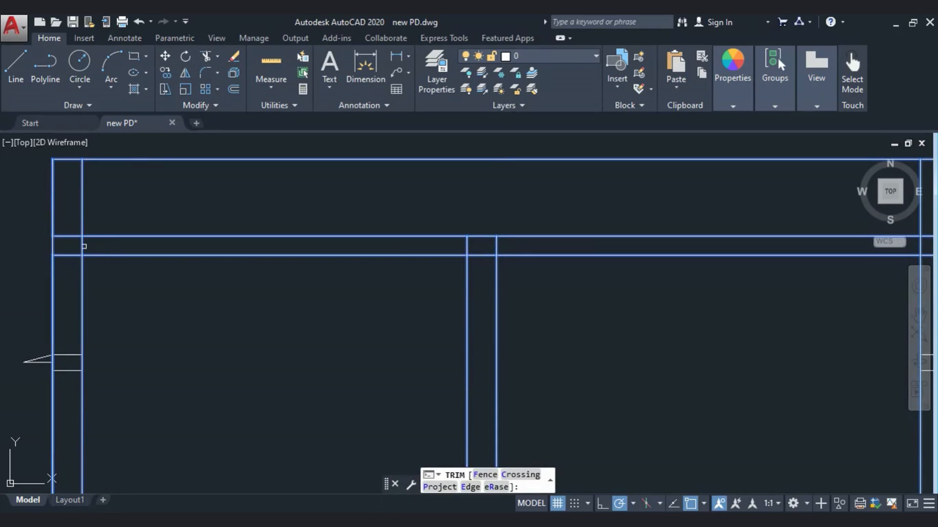
click(84, 246)
click(73, 243)
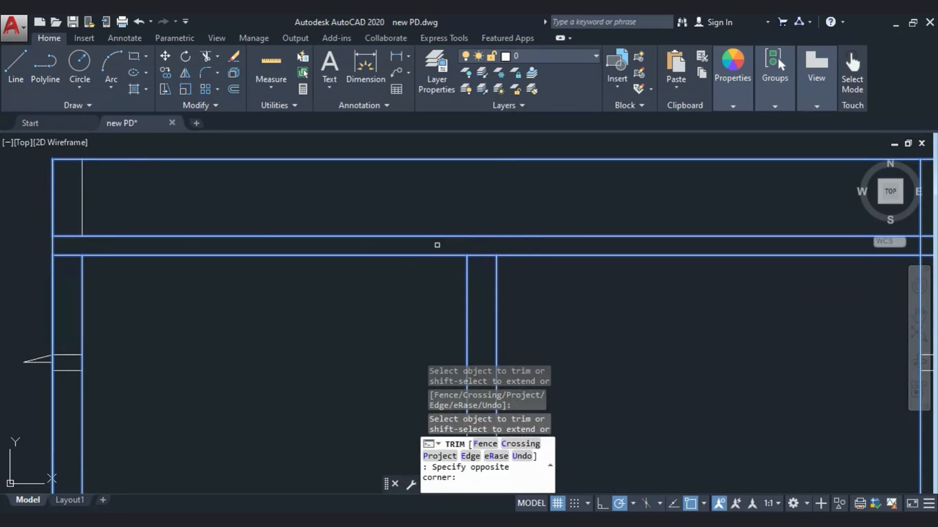
Trim the inner line of the right wall where it crosses the roof slab and end the trimming
scroll(437, 245, down, 4)
scroll(454, 230, up, 4)
click(420, 221)
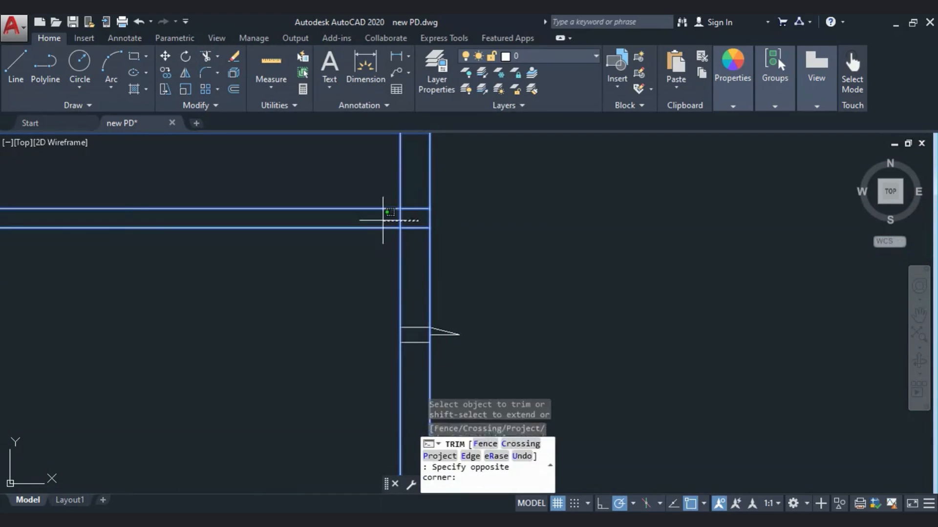
click(382, 219)
scroll(399, 224, down, 6)
key(Escape)
scroll(292, 305, up, 2)
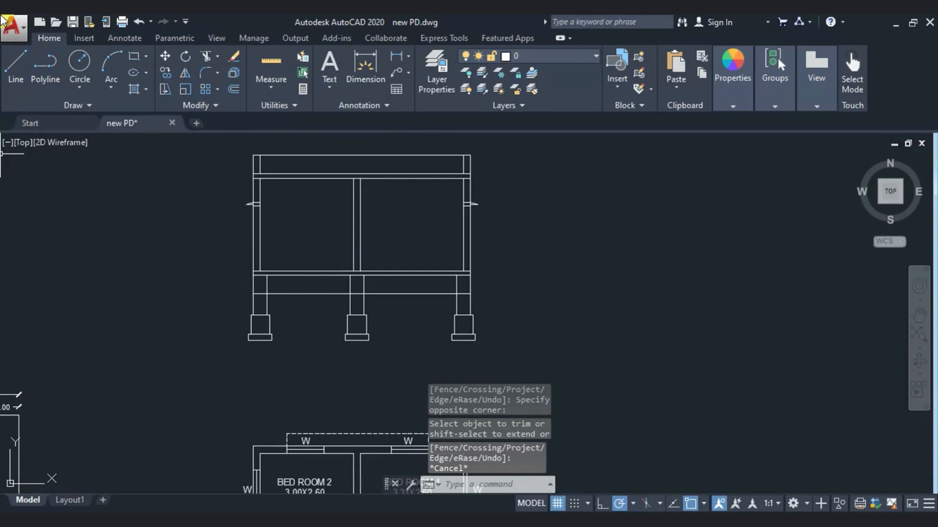
key(Escape)
key(Escape)
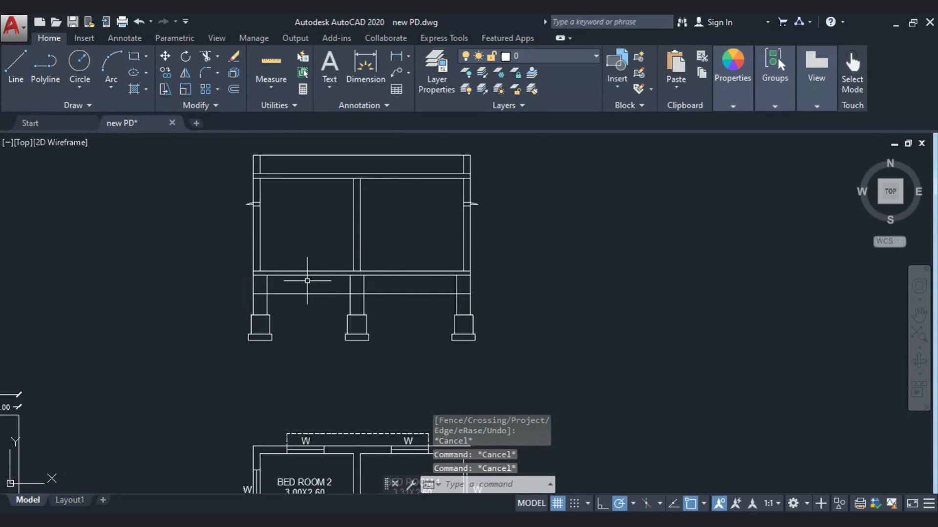
Hatch the masonry parts of the three foundations below the floor slab with the ANSI35 pattern at scale 1.00
text(H)
key(Return)
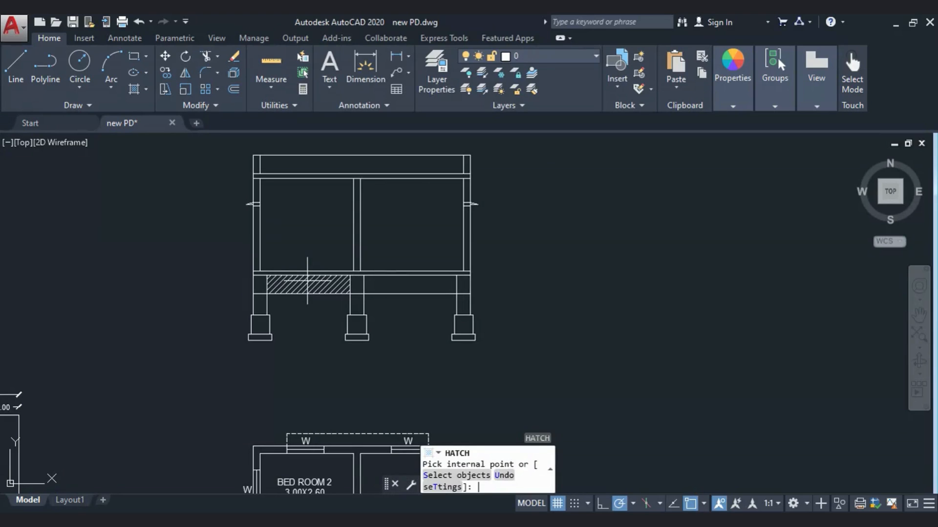
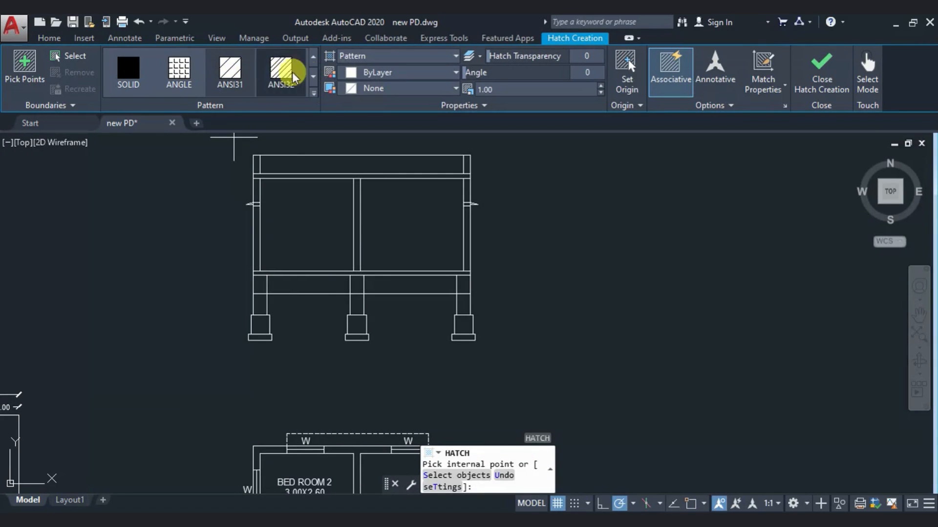
click(312, 78)
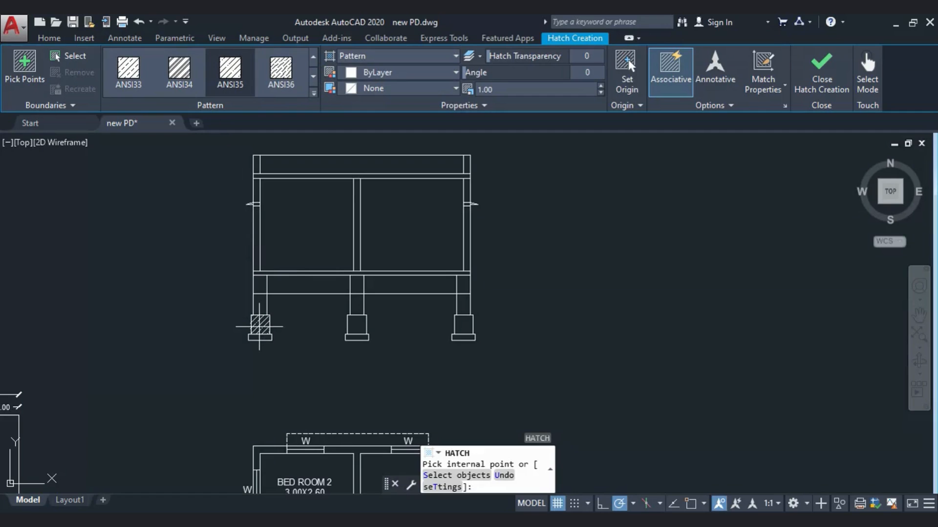
click(260, 325)
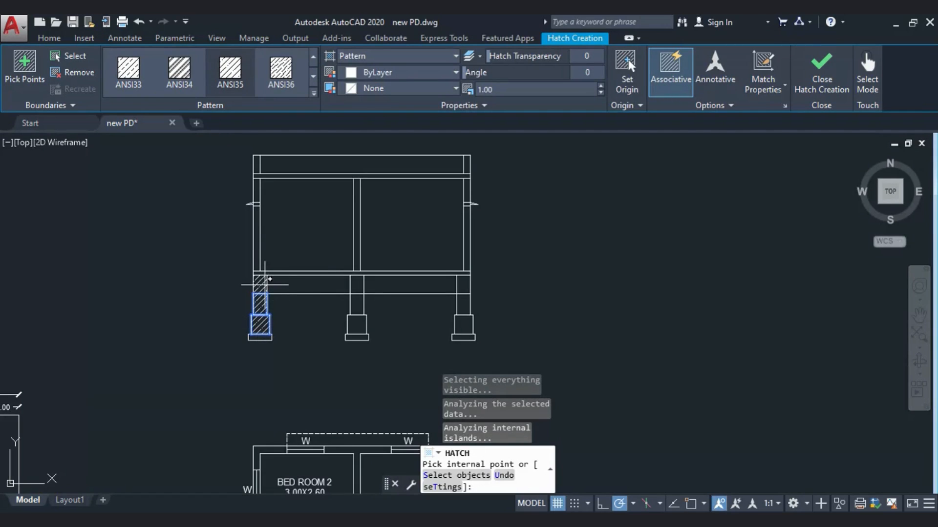
click(356, 284)
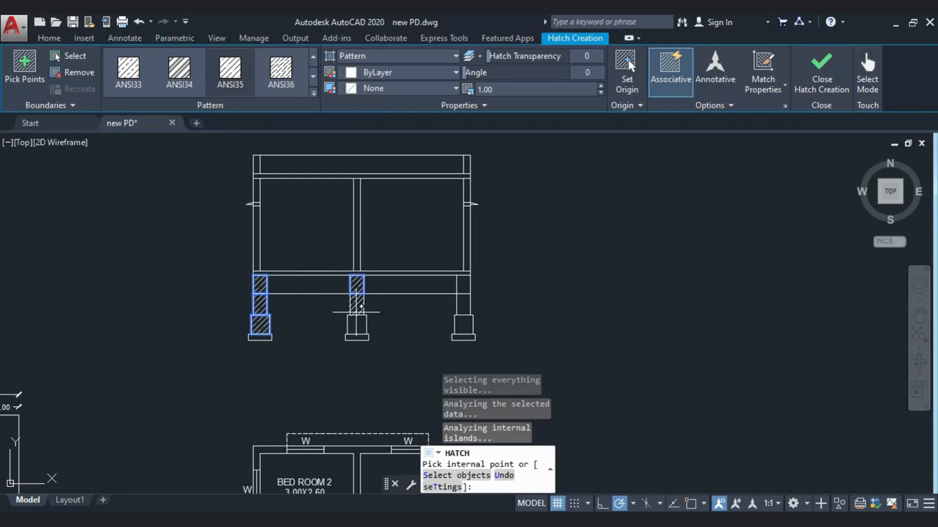
click(357, 304)
click(357, 325)
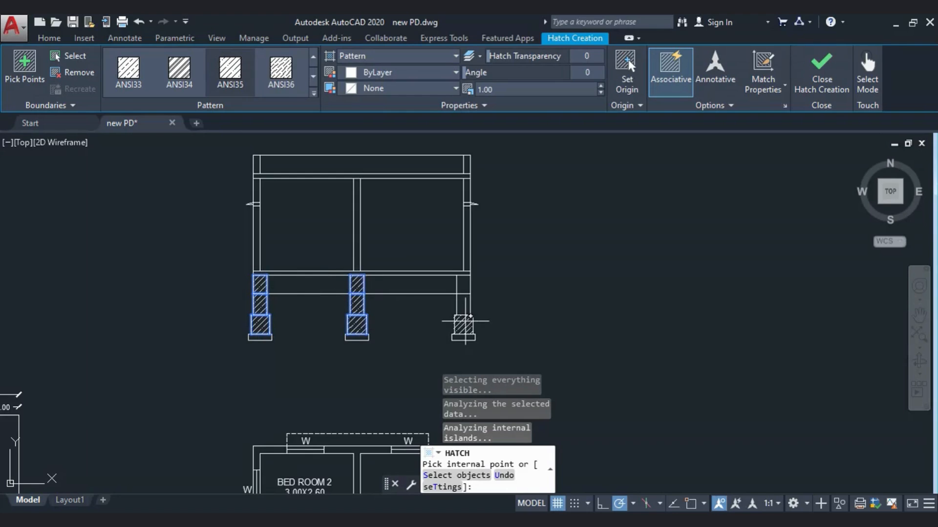
click(463, 325)
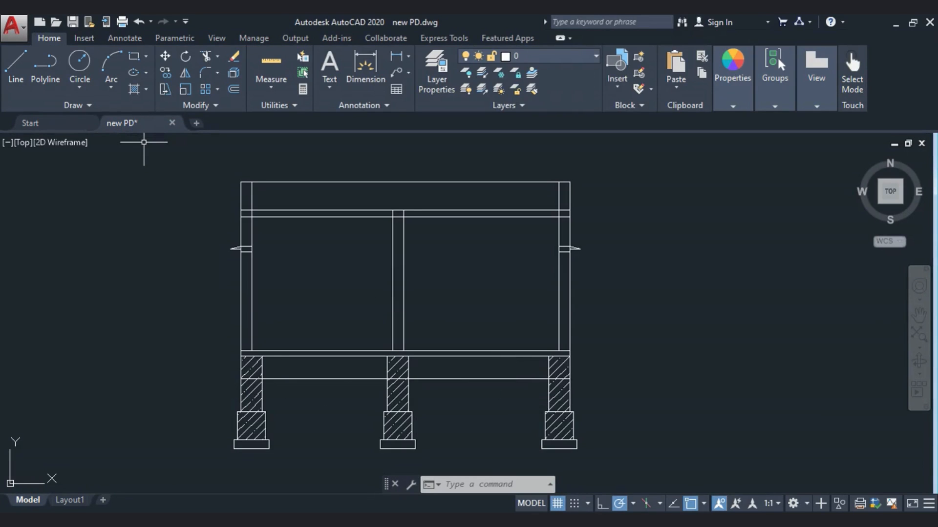
text(H)
key(Return)
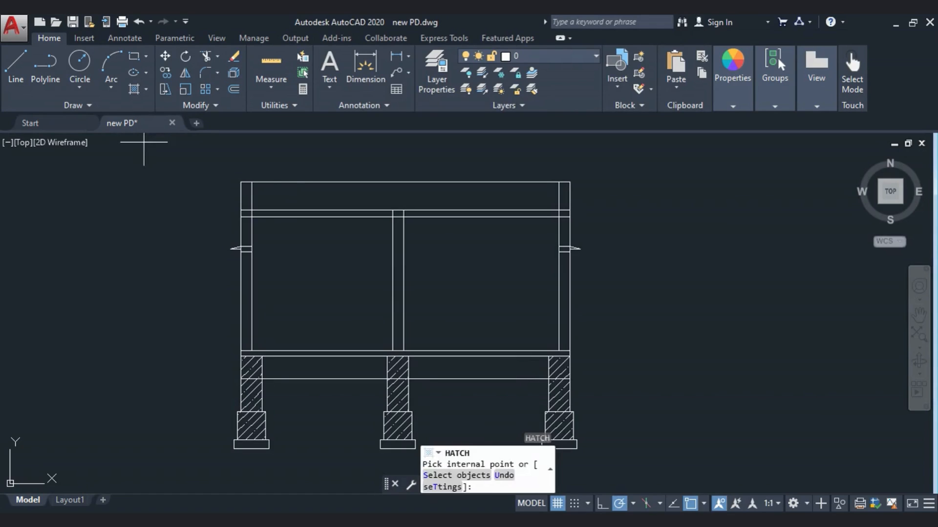
click(313, 74)
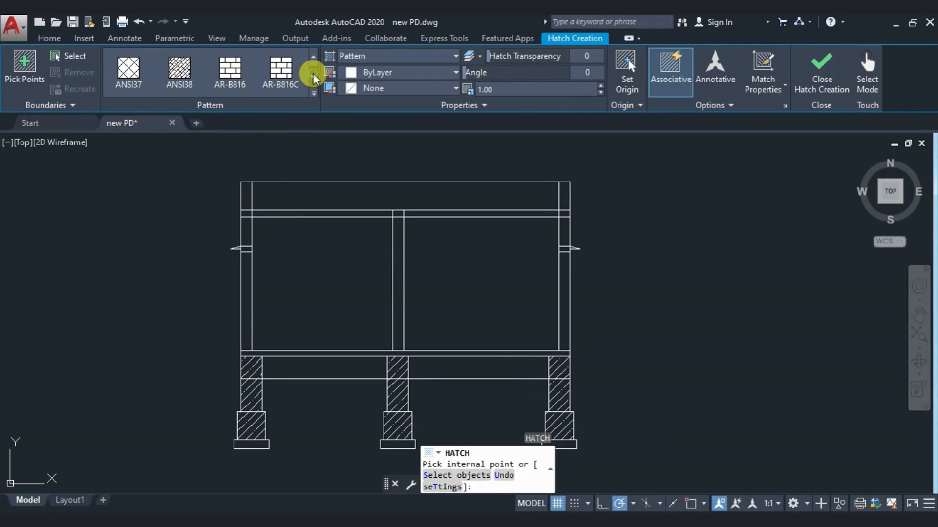
click(281, 71)
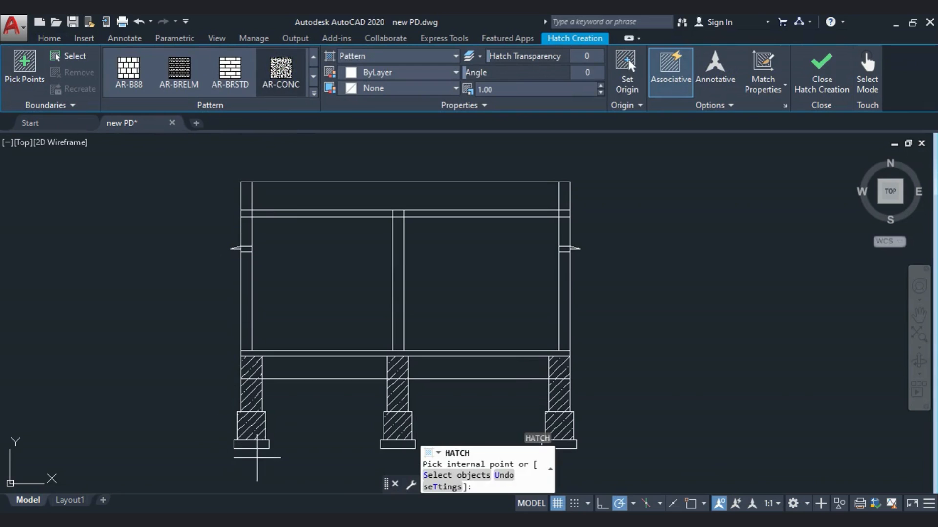
click(248, 443)
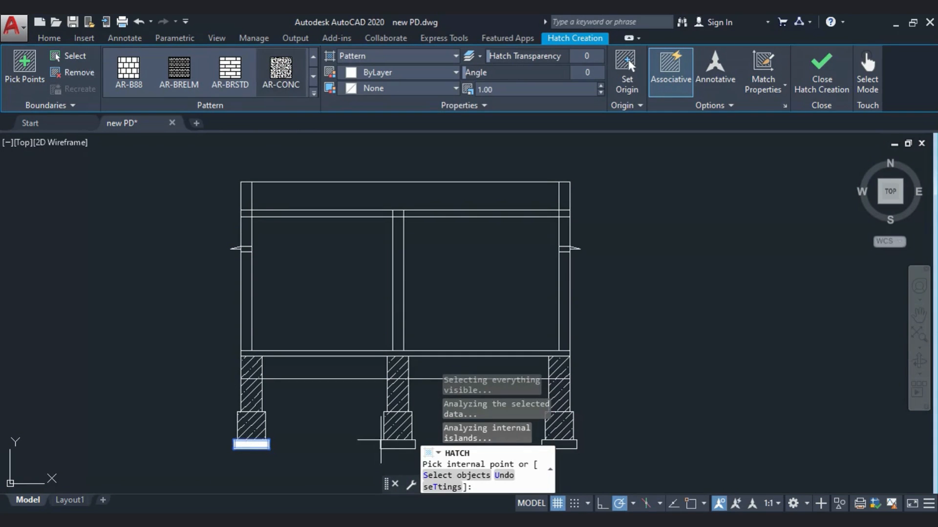
click(389, 444)
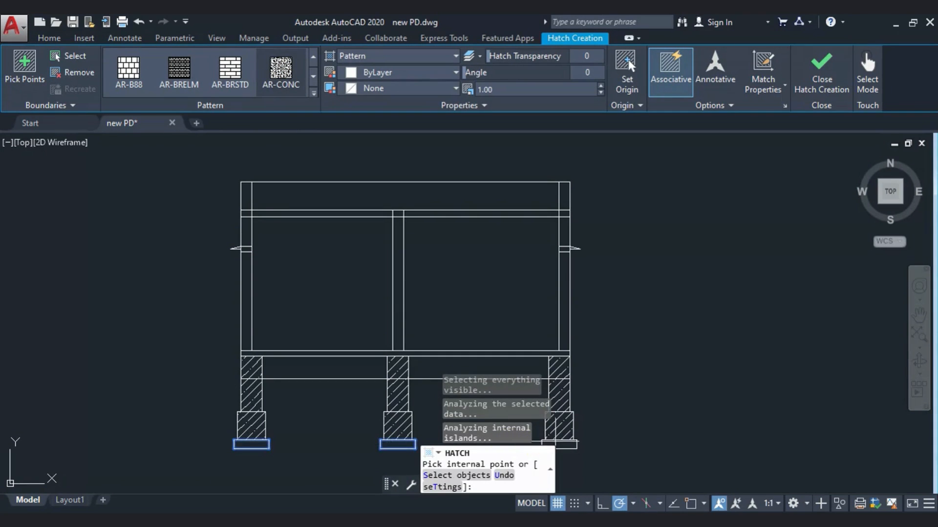
click(559, 445)
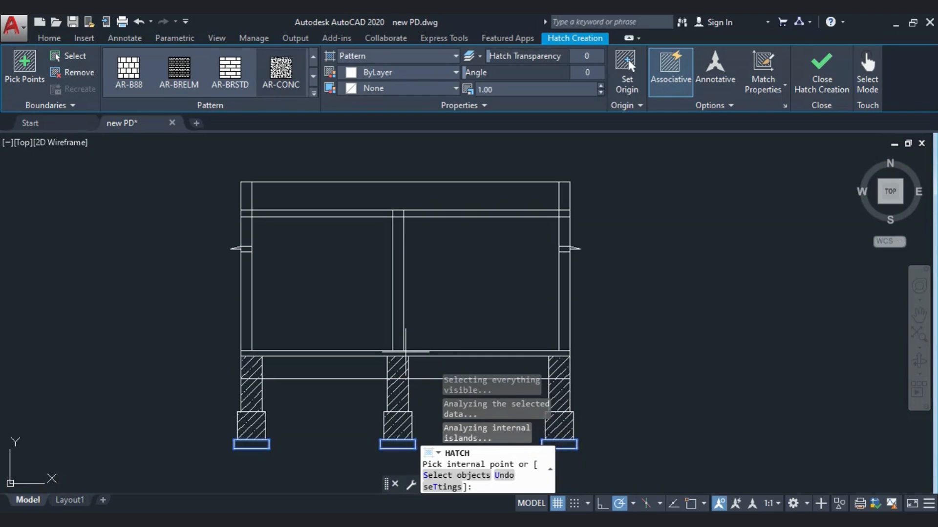
click(405, 353)
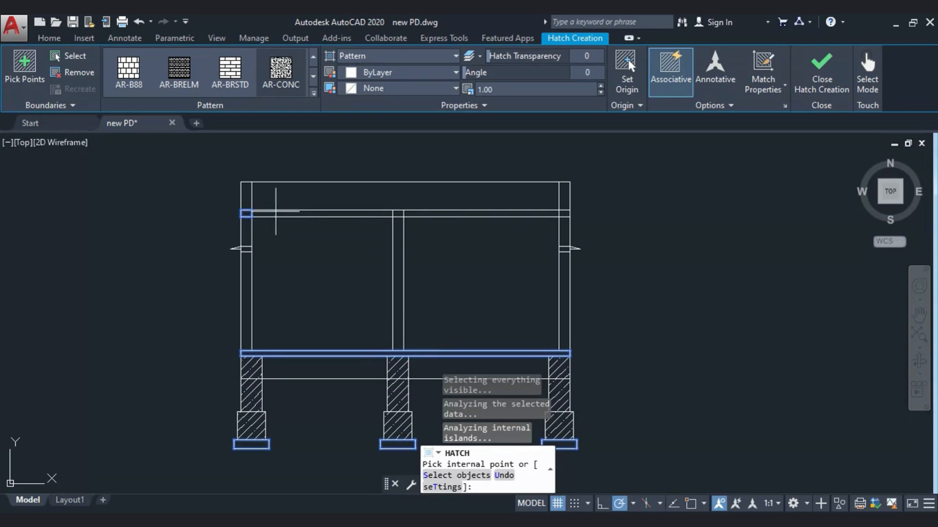
click(275, 212)
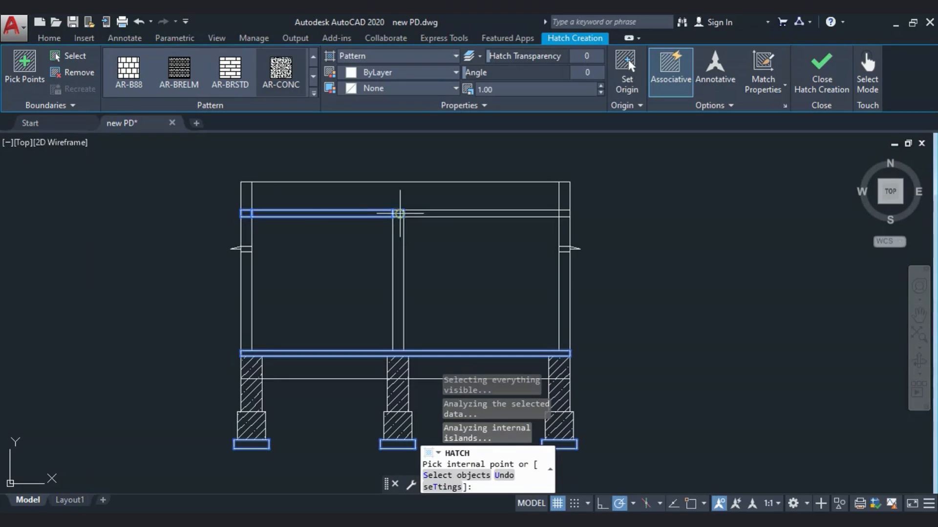
click(431, 213)
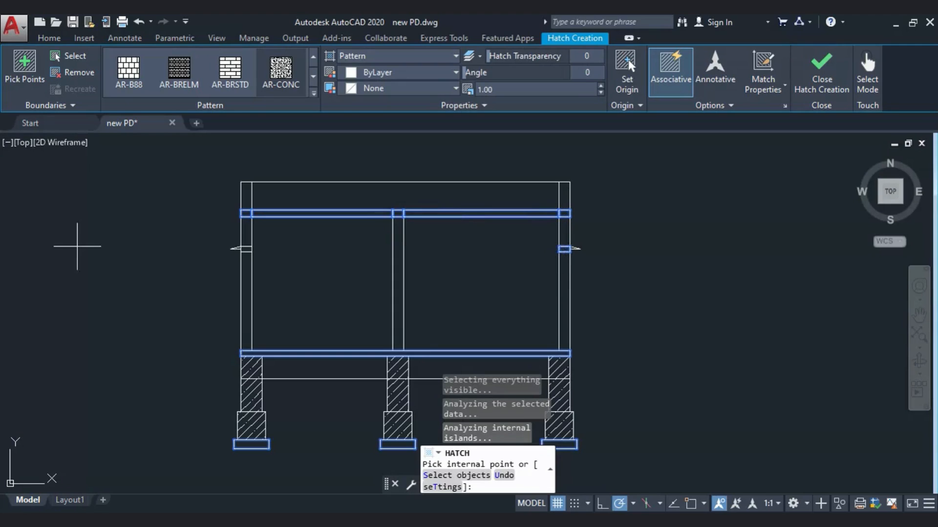
click(247, 249)
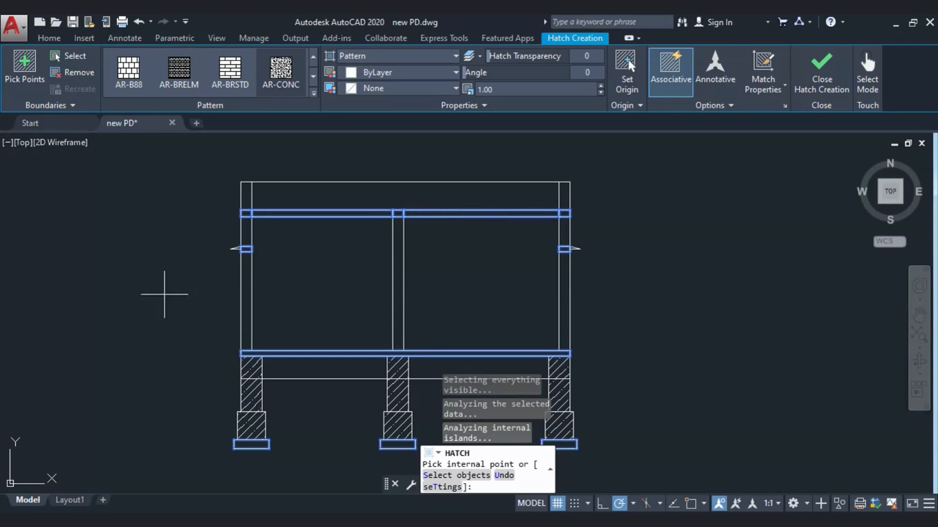
key(Escape)
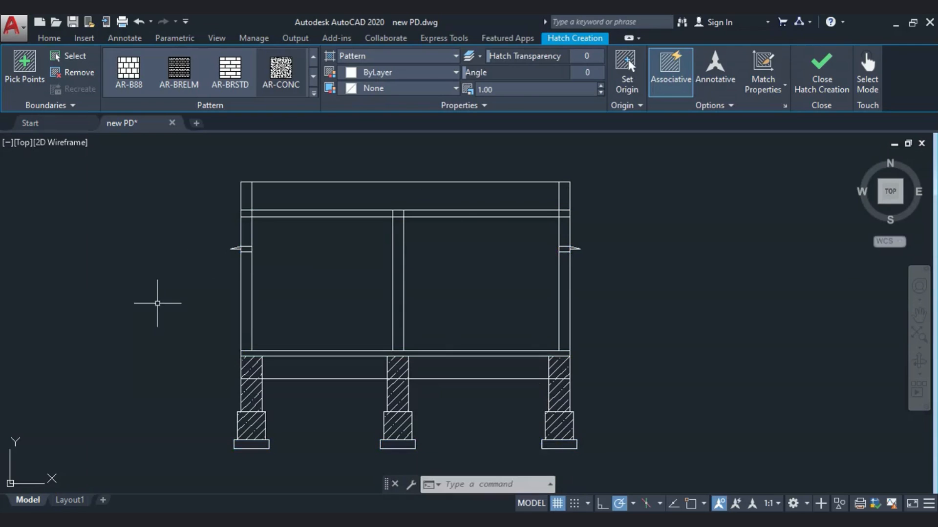
Trim the left, middle and right wall lines where they cross the roof slab, using the upper section lines as cutting edges
click(611, 231)
click(125, 195)
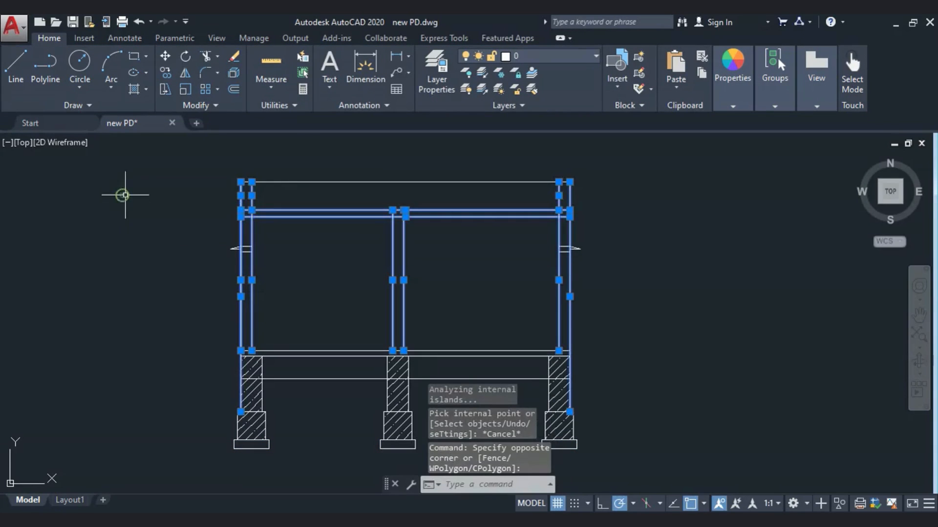
click(207, 56)
scroll(248, 218, up, 4)
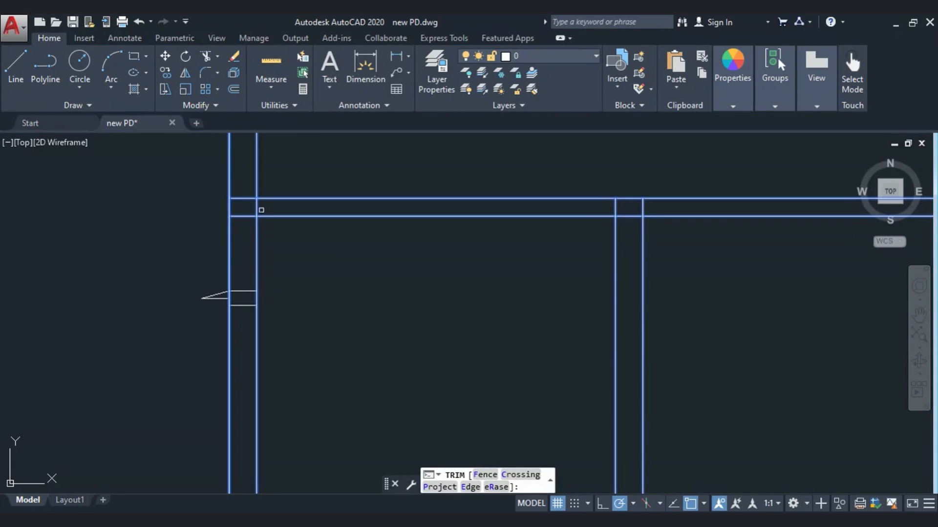
click(254, 207)
click(674, 212)
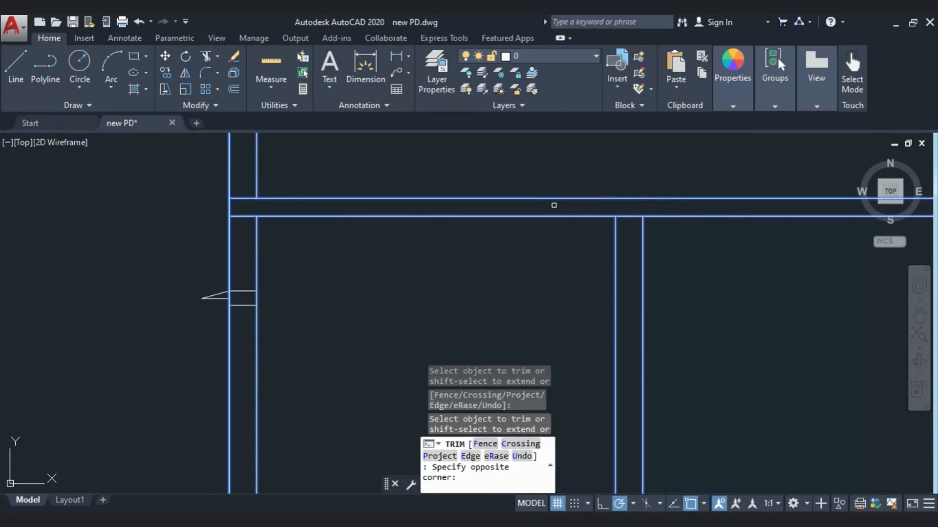
click(552, 205)
scroll(552, 205, down, 3)
scroll(410, 218, up, 3)
click(529, 209)
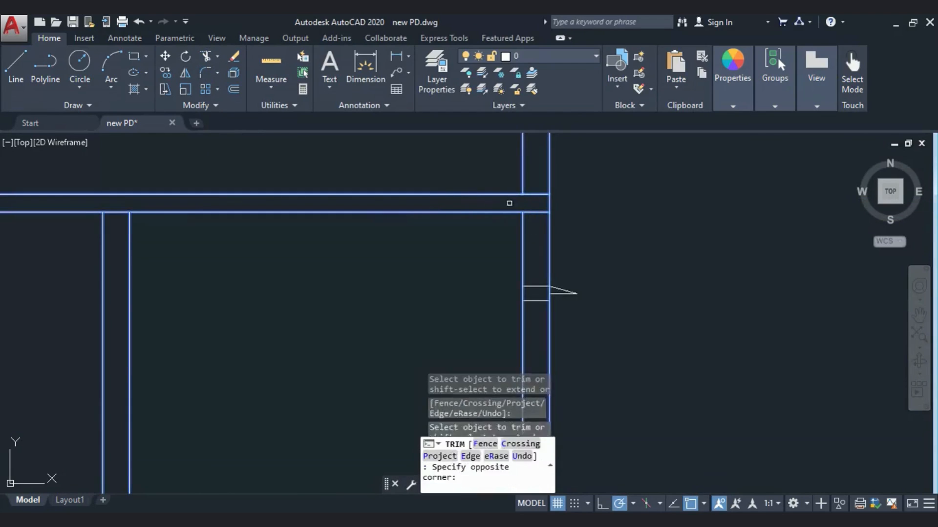
key(Escape)
Start an AR-CONC hatch and pick the three footings, floor slab, both lintels and roof slab as its areas
scroll(523, 205, down, 4)
text(H)
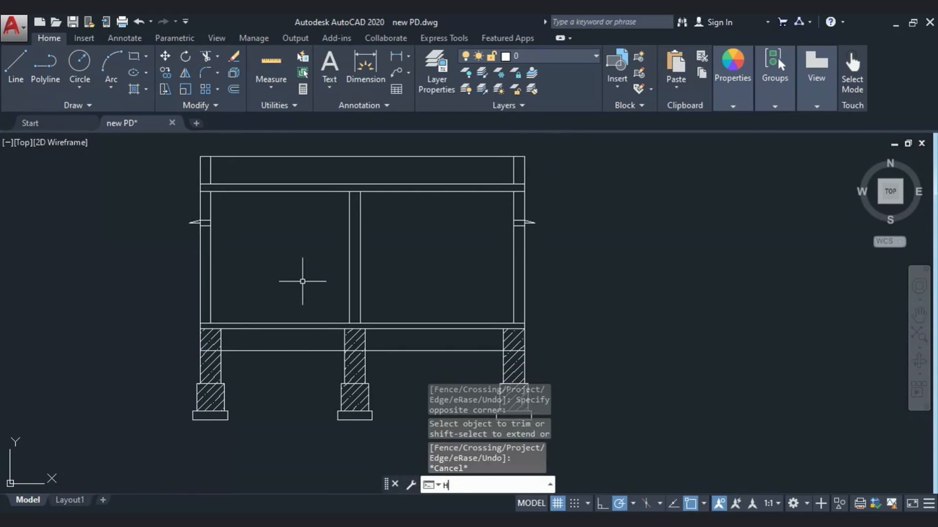
key(Return)
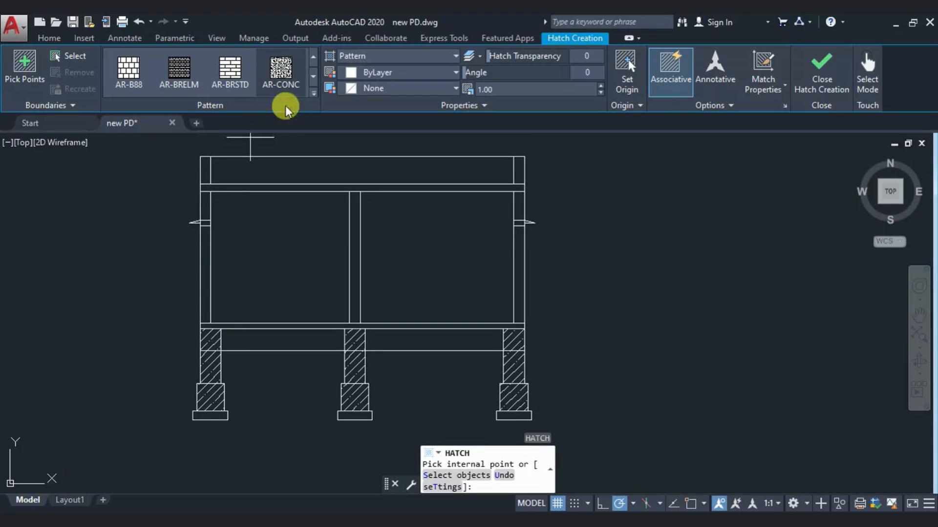
click(277, 73)
click(210, 415)
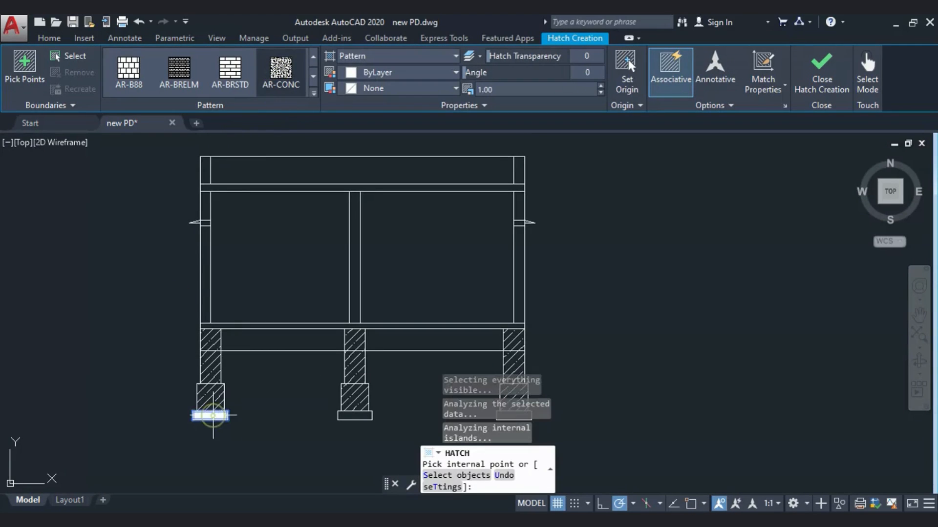
click(348, 415)
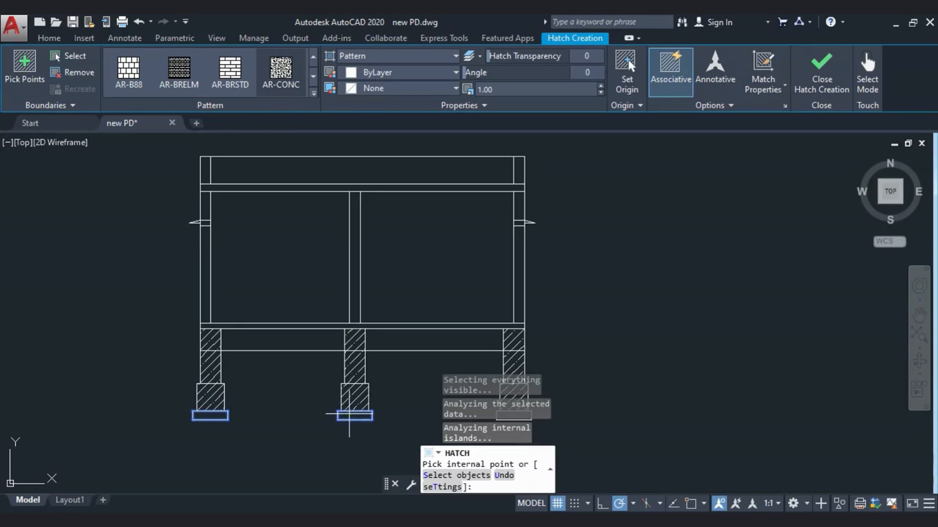
middle_drag(349, 415, 211, 402)
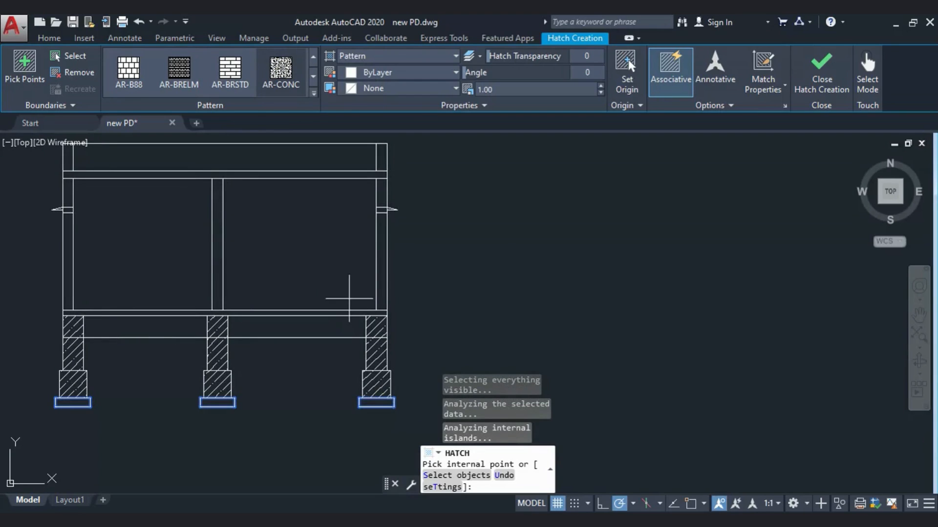
click(351, 313)
middle_drag(351, 313, 456, 370)
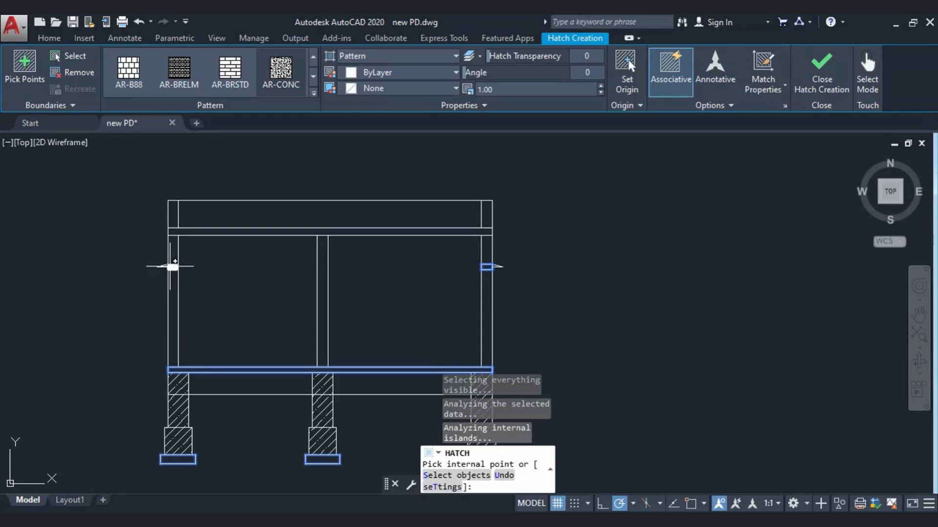
click(212, 232)
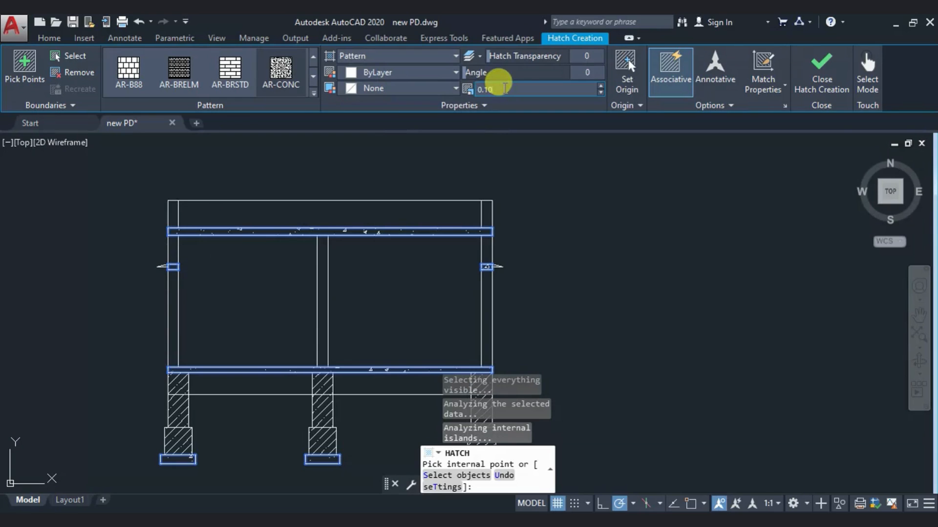
Set the concrete hatch scale to 0.02 and finish the hatch
text(0.)
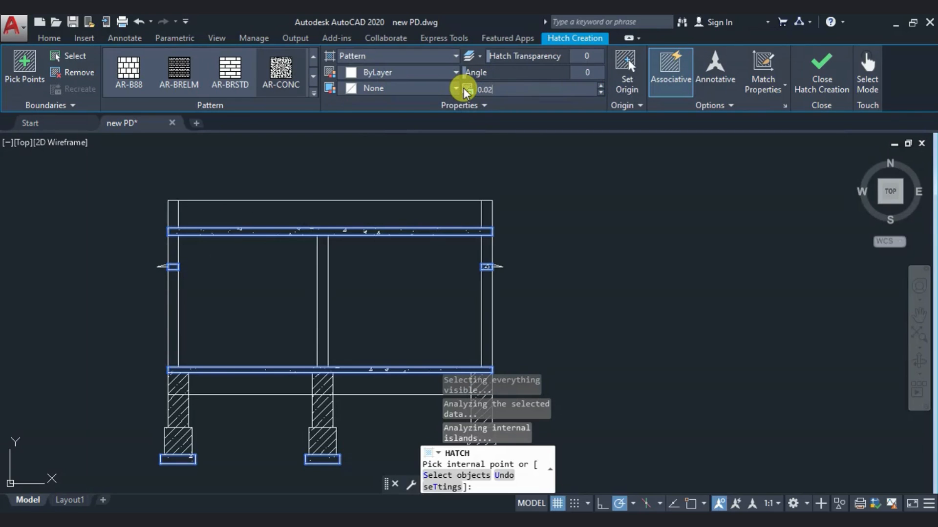
key(Return)
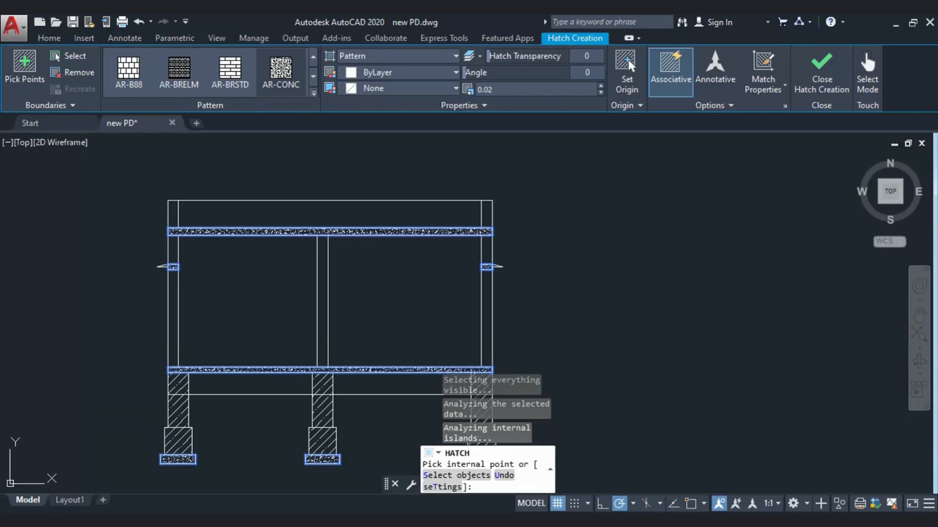
key(Escape)
key(Escape)
key(Escape)
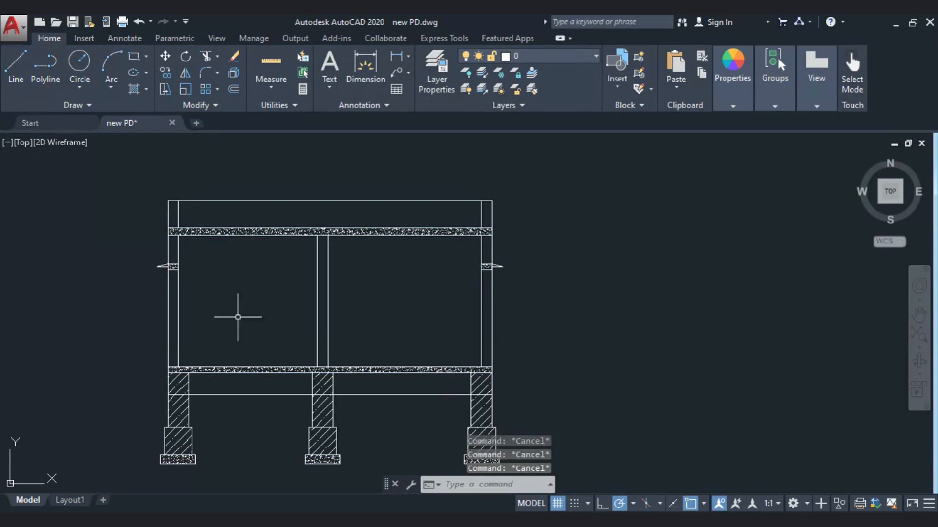
Start a BRICK hatch and pick the left, middle and right wall segments and both parapets as its areas
middle_drag(200, 342, 245, 329)
text(H)
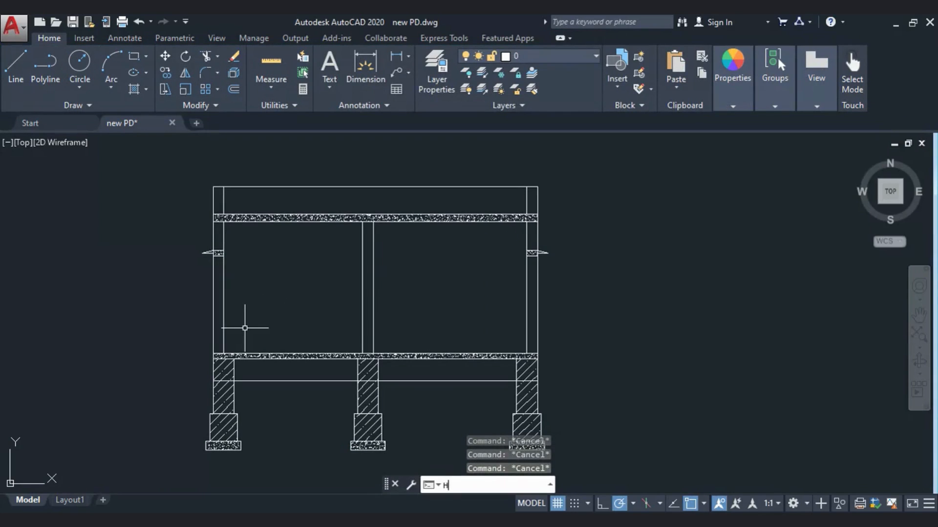
key(Return)
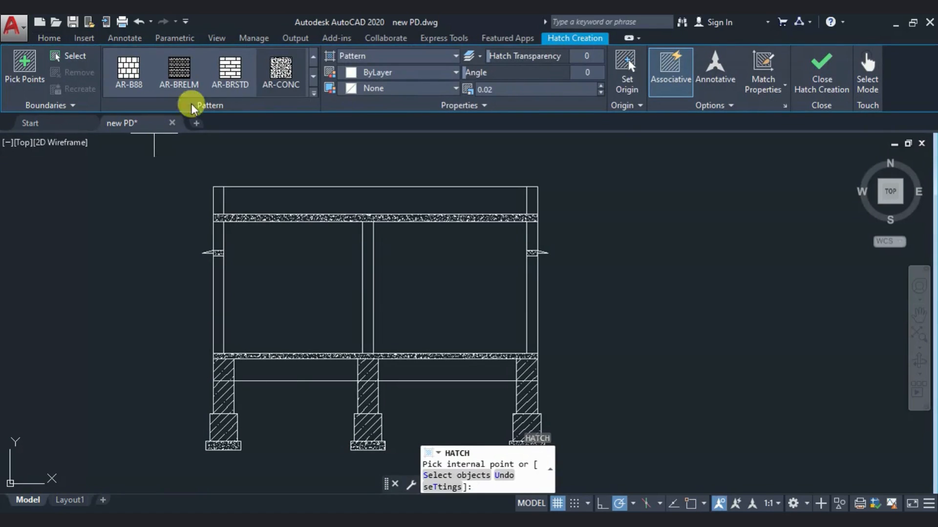
click(312, 77)
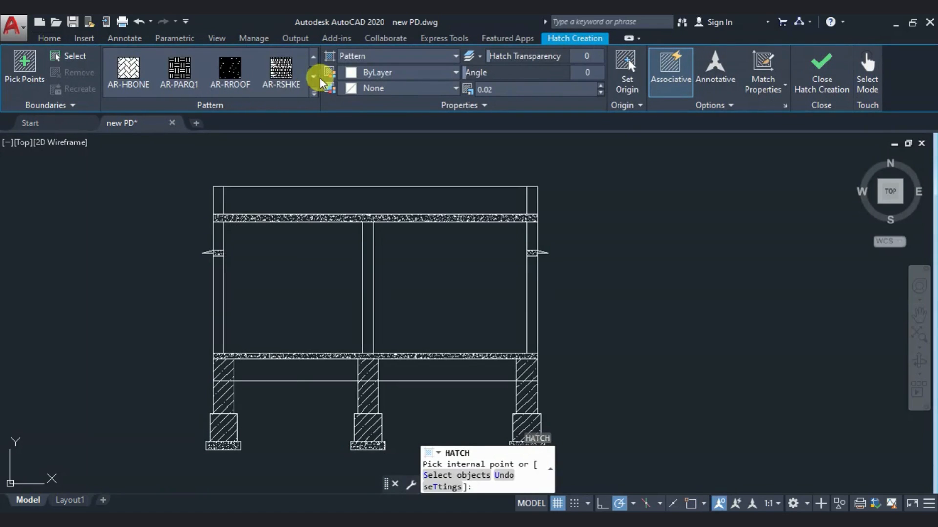
click(313, 77)
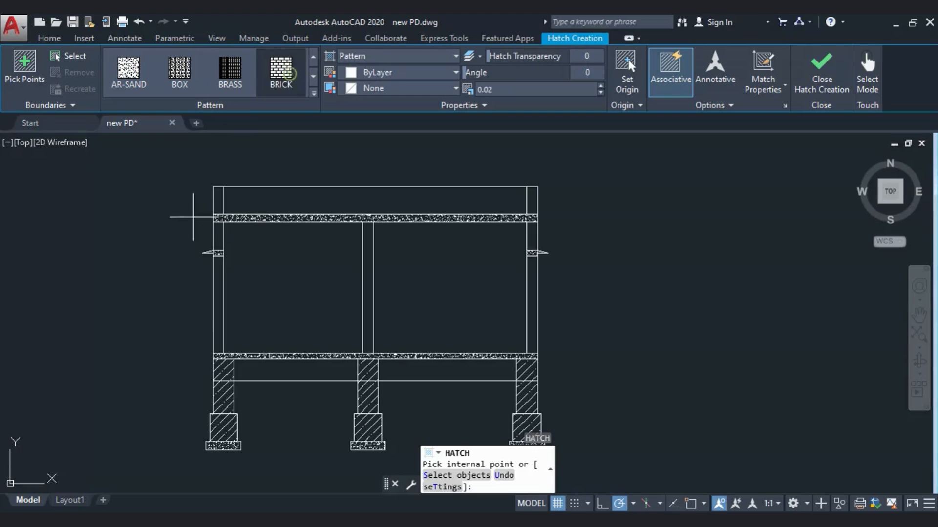
click(219, 232)
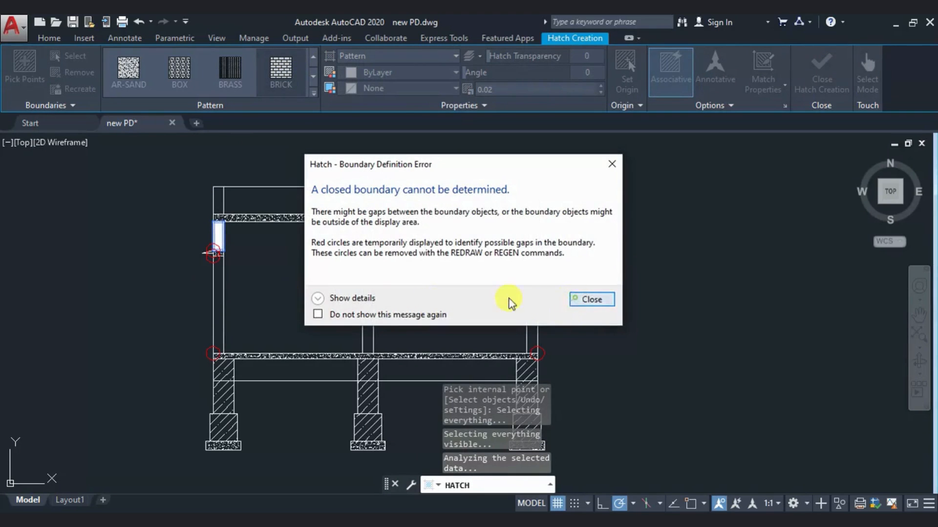
click(586, 299)
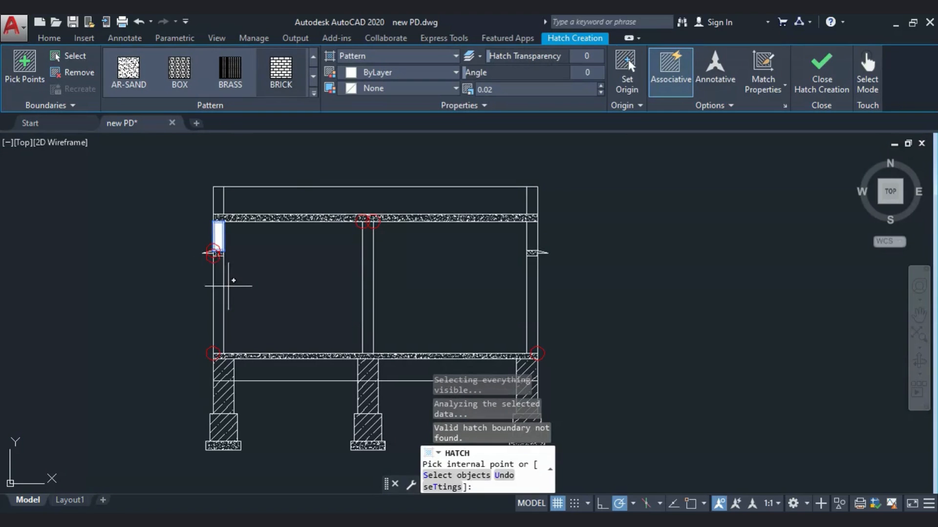
click(218, 283)
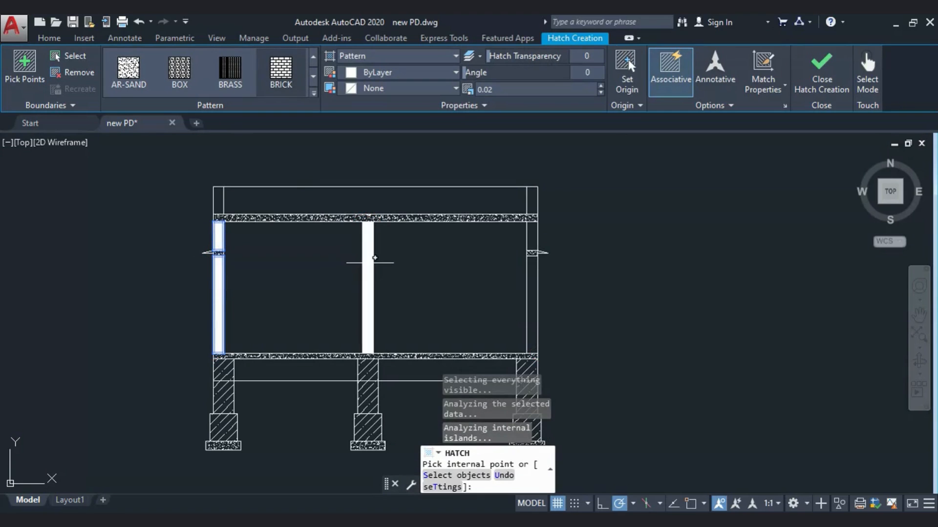
click(370, 263)
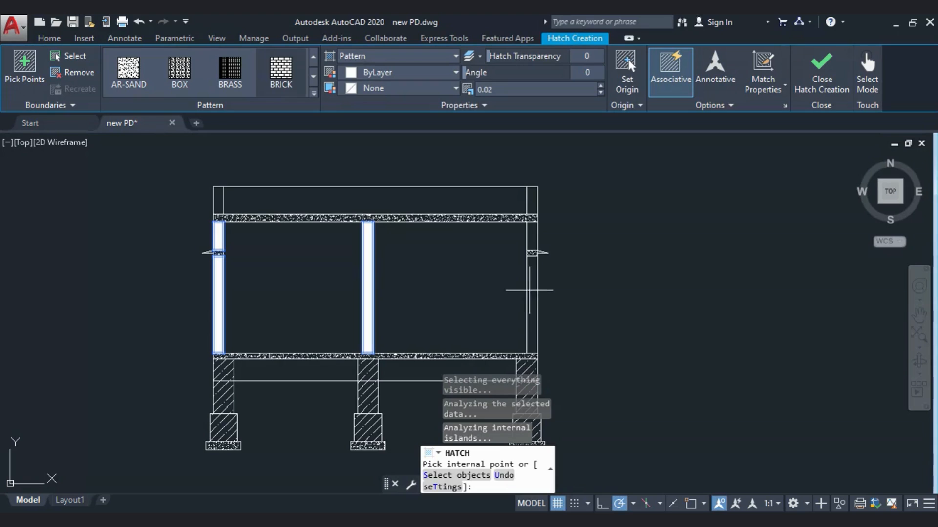
click(531, 281)
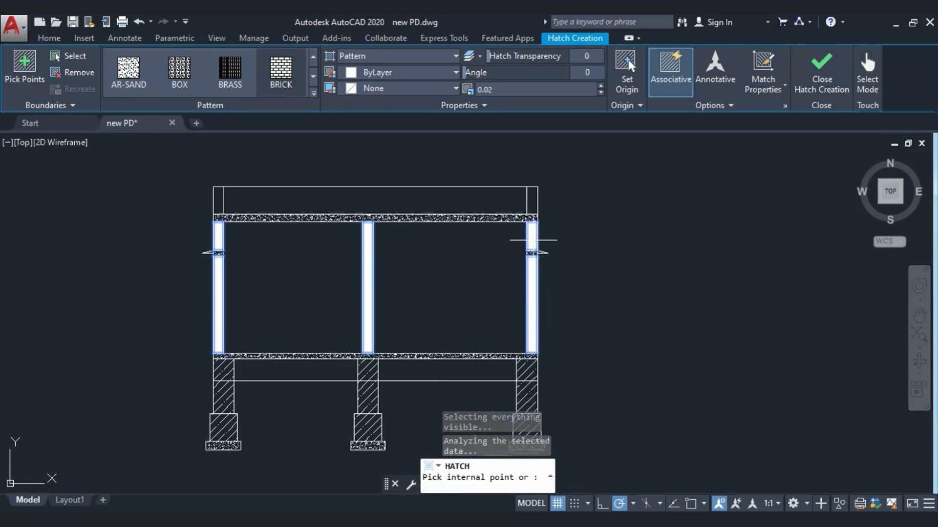
click(533, 199)
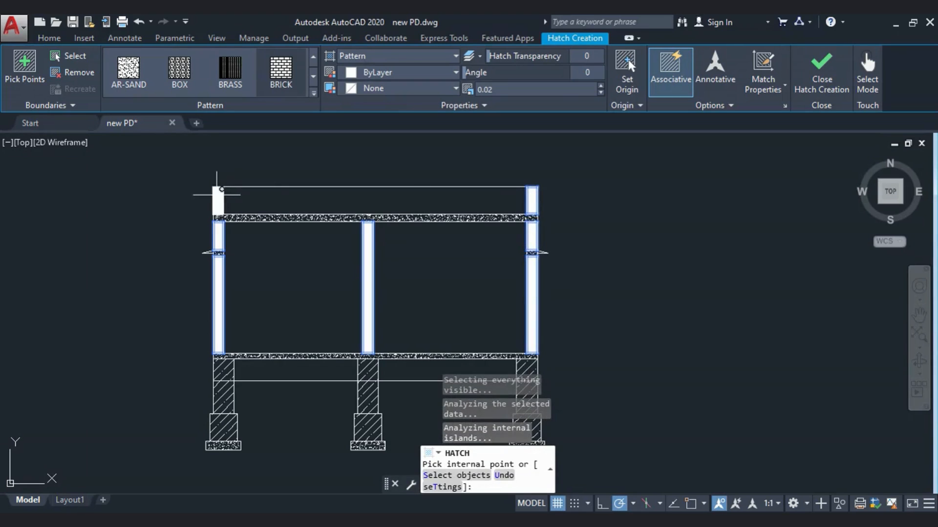
click(217, 195)
Set the brick hatch scale to 1 and finish the hatch
double_click(545, 90)
text(1)
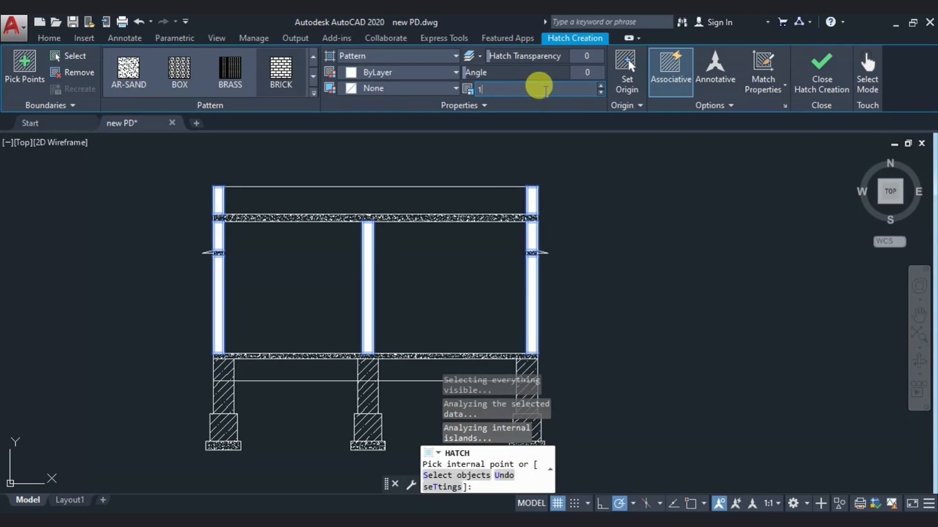
key(Return)
key(Escape)
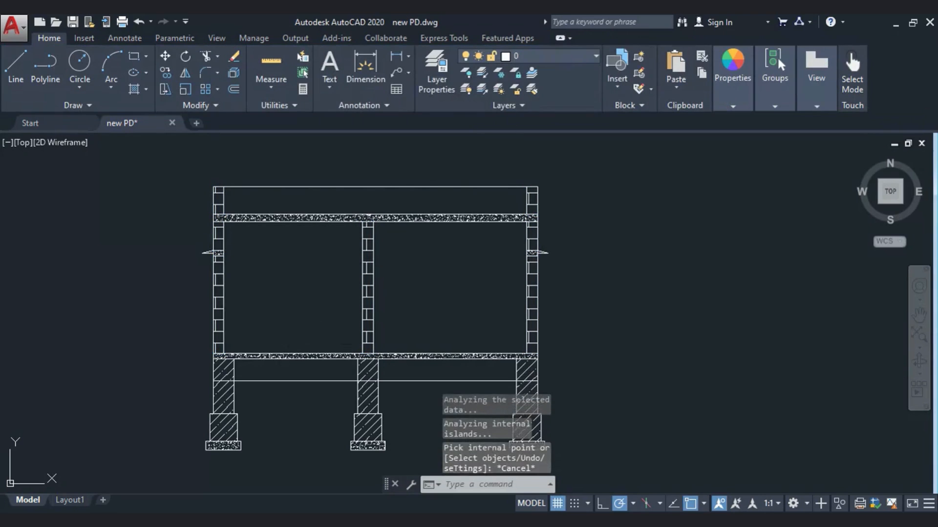
key(Escape)
key(Escape)
key(Escape)
Save the drawing
scroll(278, 335, down, 2)
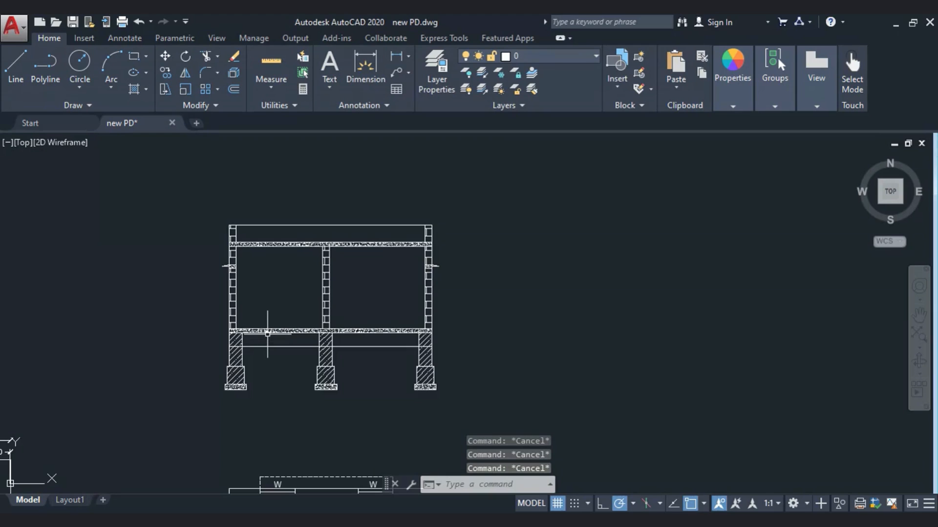
middle_drag(267, 334, 266, 360)
key(ctrl+s)
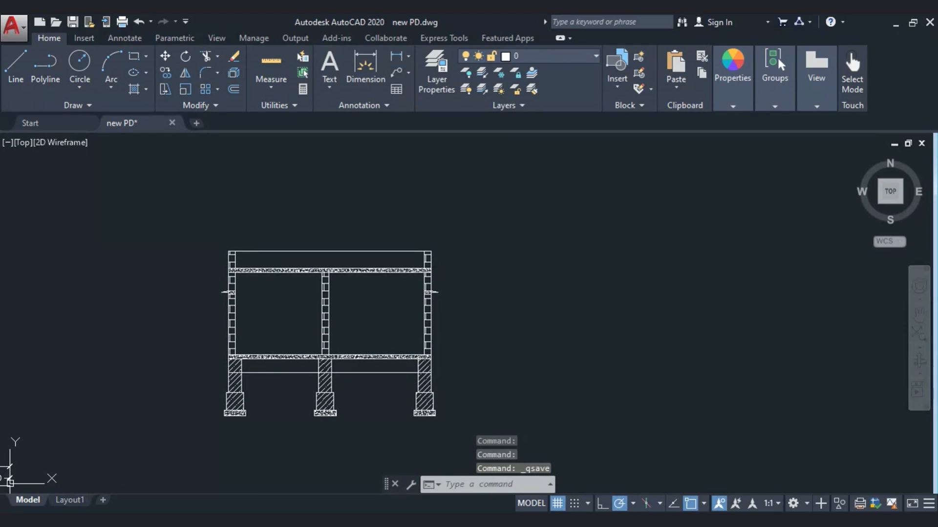
Add a horizontal linear dimension for the left parapet's thickness, placed just above its top edge
scroll(287, 393, up, 2)
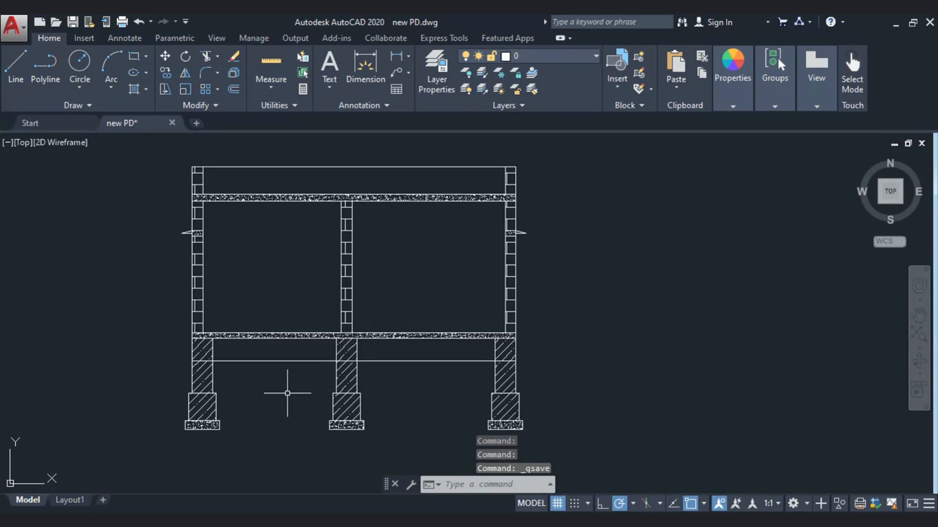
click(397, 56)
click(206, 172)
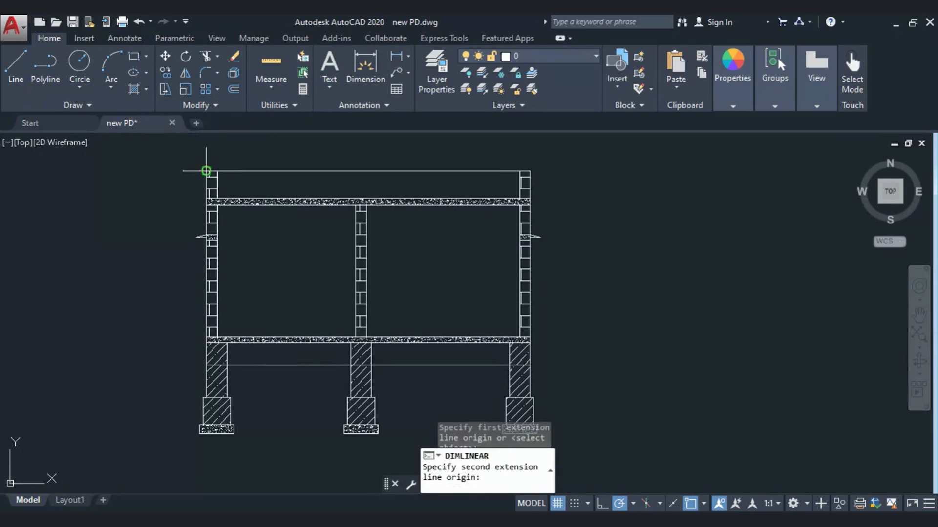
click(217, 171)
click(213, 161)
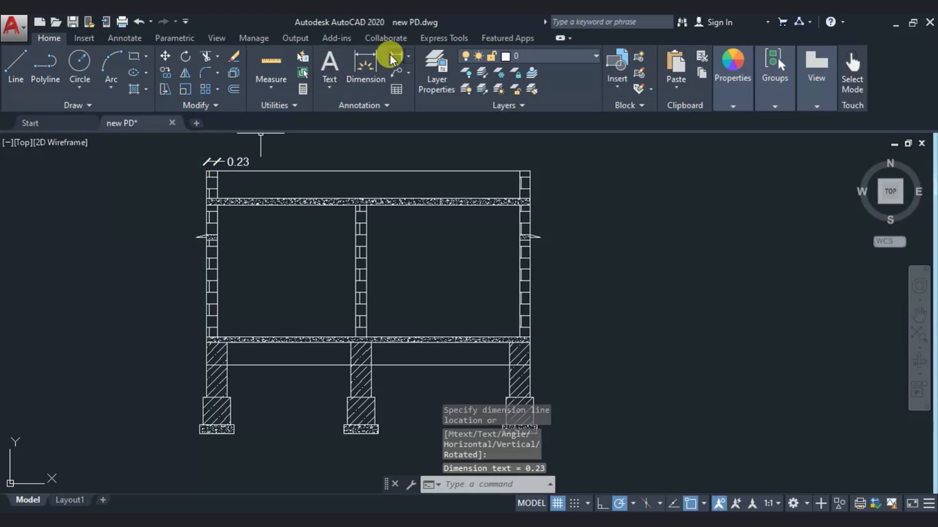
Add a vertical linear dimension for the left parapet's height above the roof slab, placed outside the wall
click(397, 55)
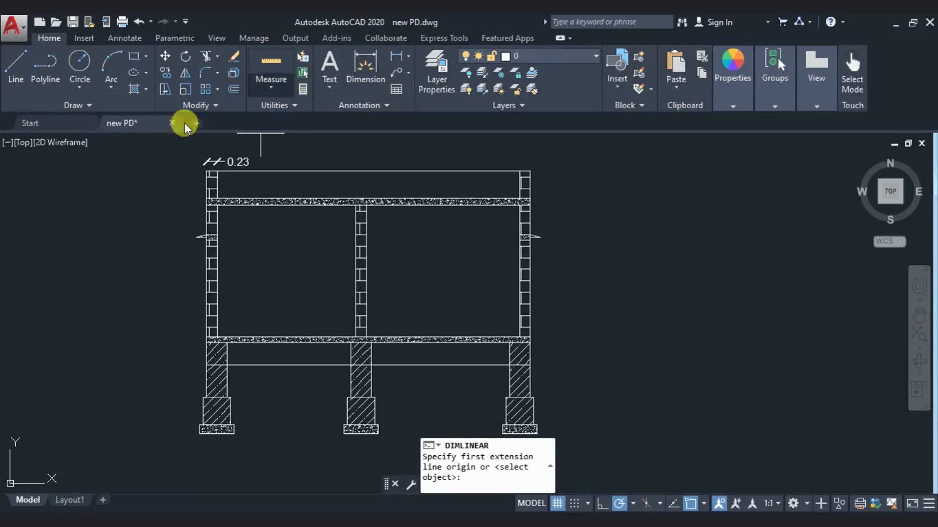
click(206, 171)
click(206, 199)
scroll(189, 200, up, 4)
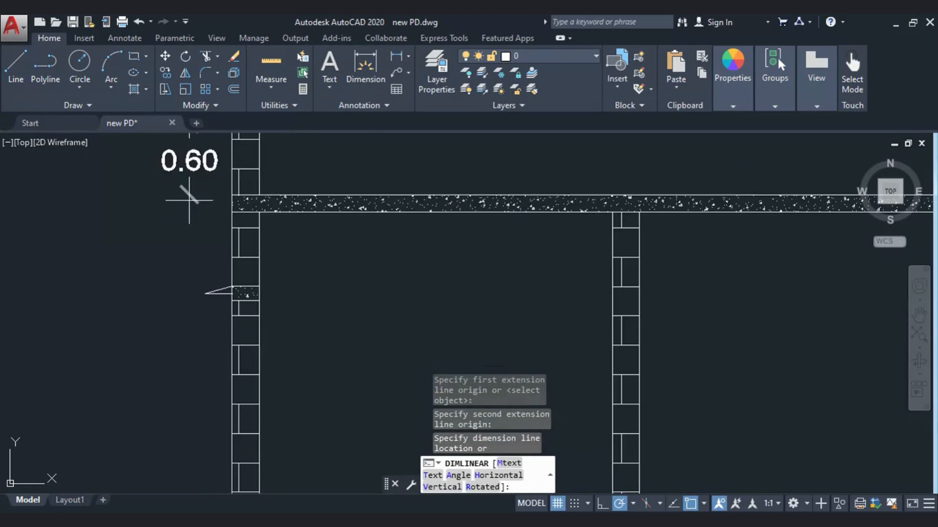
middle_drag(189, 200, 195, 230)
click(200, 215)
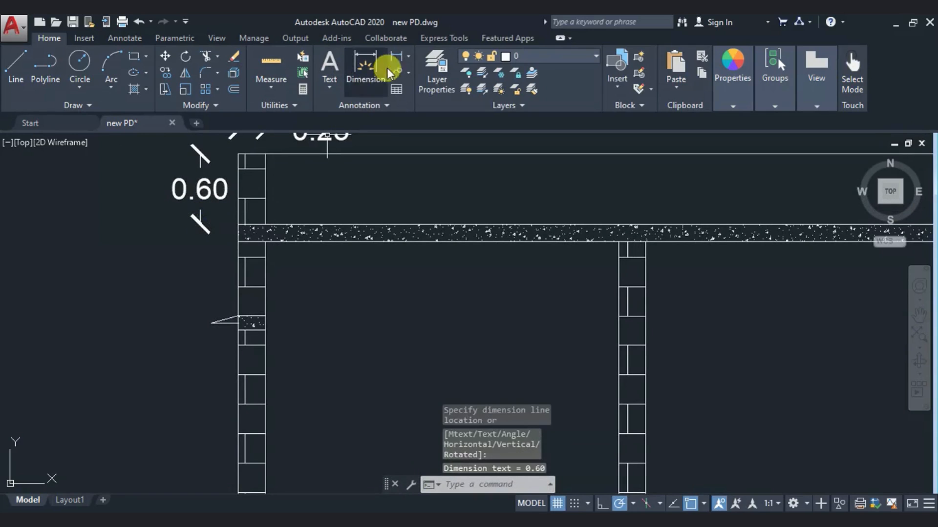
Dimension the height from the roof slab's top to the floor slab's top at the left wall, aligned with the parapet dimension
click(395, 54)
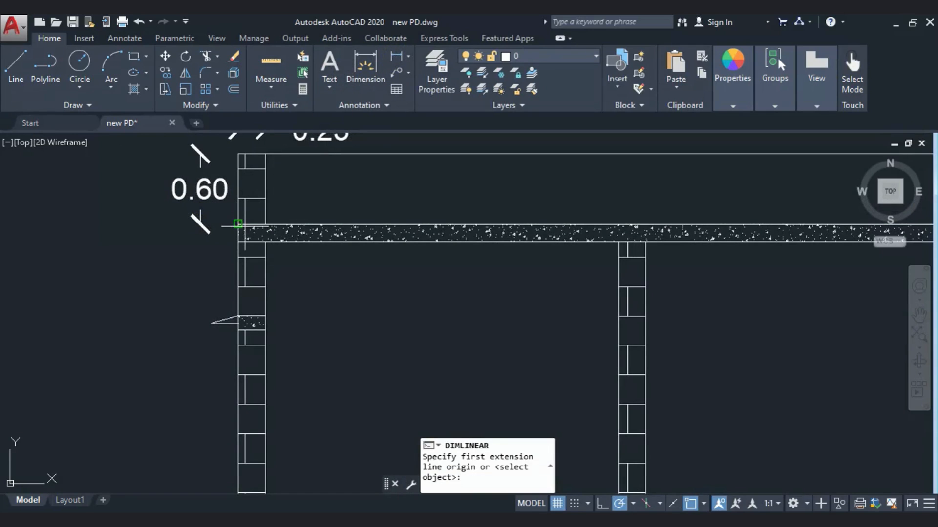
click(238, 223)
scroll(236, 215, down, 5)
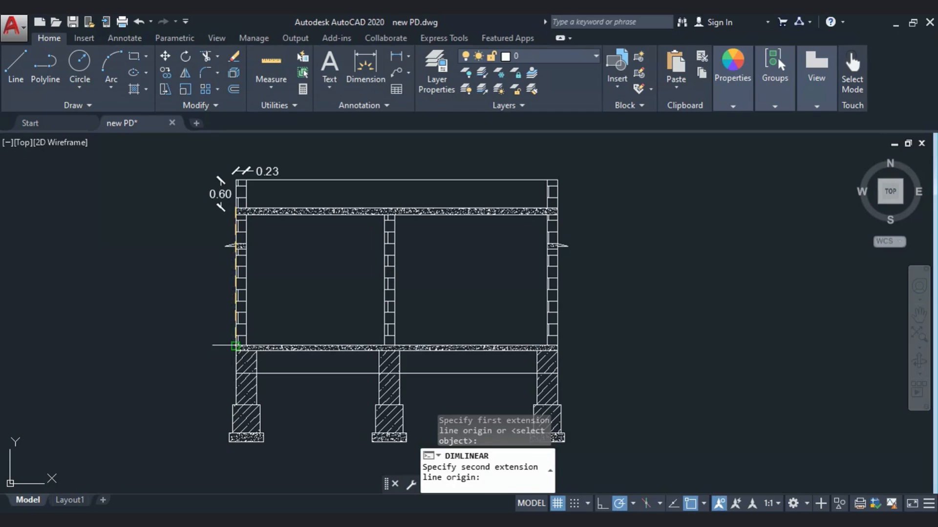
click(235, 346)
scroll(223, 230, up, 4)
click(217, 184)
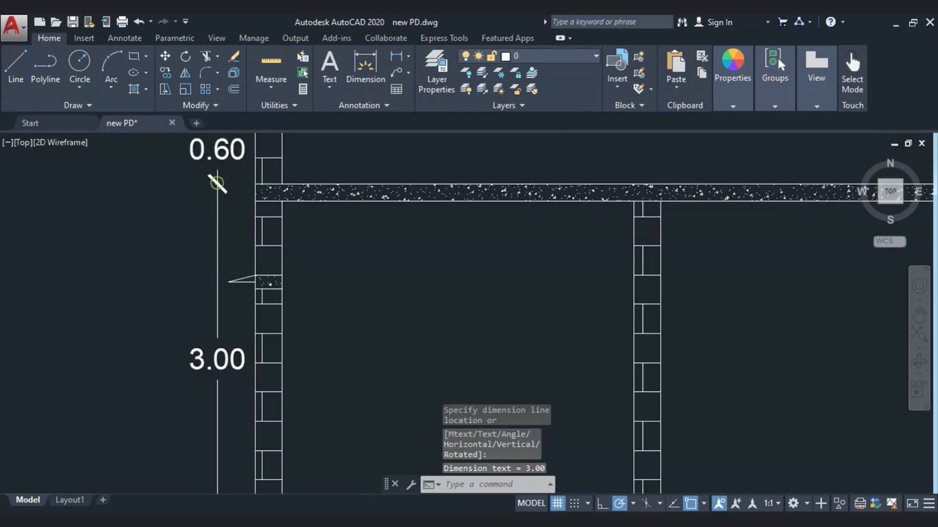
Add a vertical linear dimension from the floor slab's top to the ground line at the left wall, aligned with the storey-height dimension
scroll(217, 183, down, 3)
click(393, 54)
scroll(200, 342, up, 3)
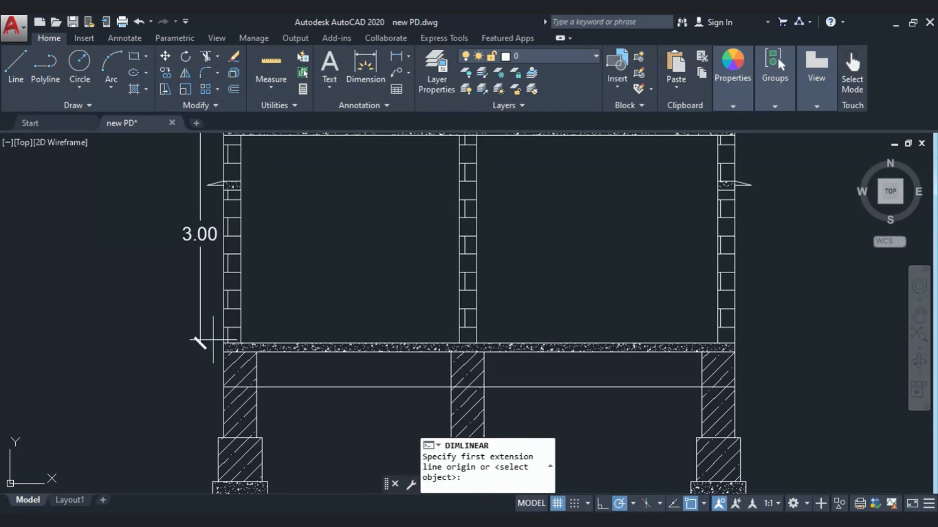
click(223, 344)
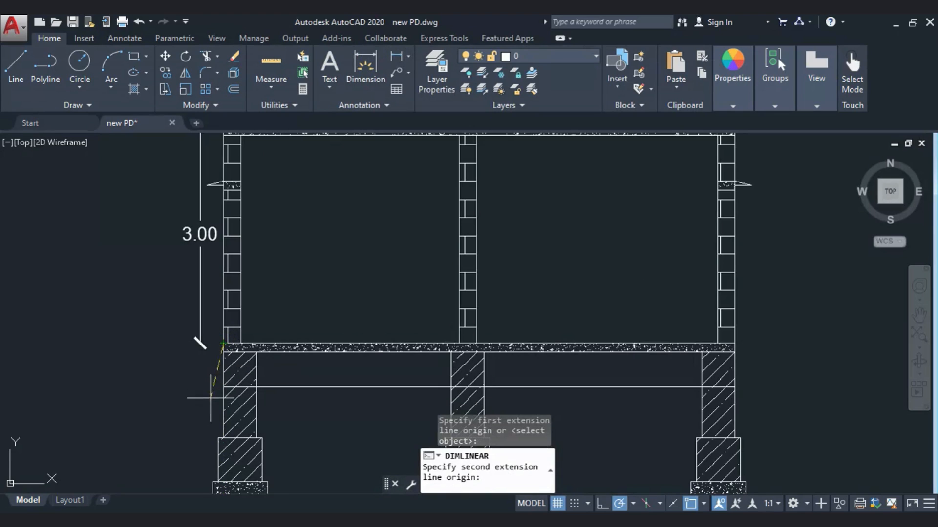
click(224, 387)
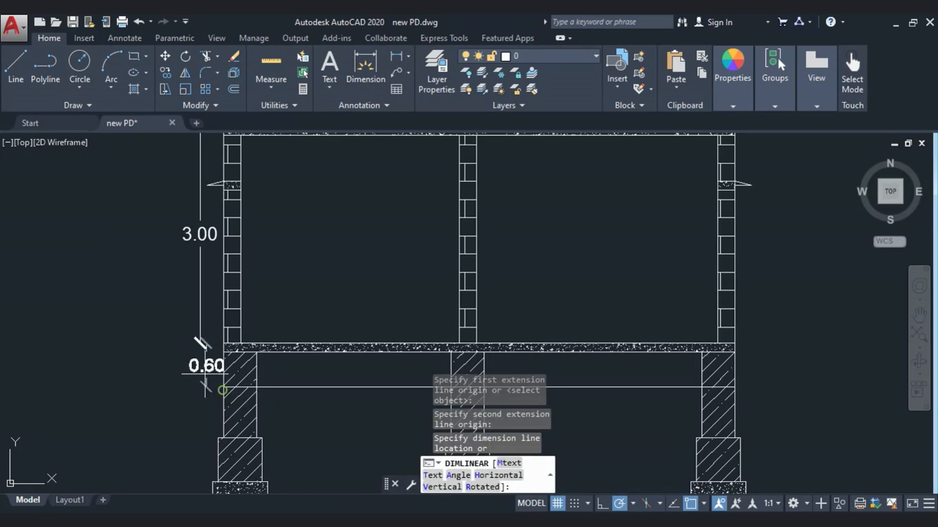
click(199, 349)
Add a vertical linear dimension from the ground line to the underside of the left footing's concrete bed, in line with the dimensions above
click(395, 60)
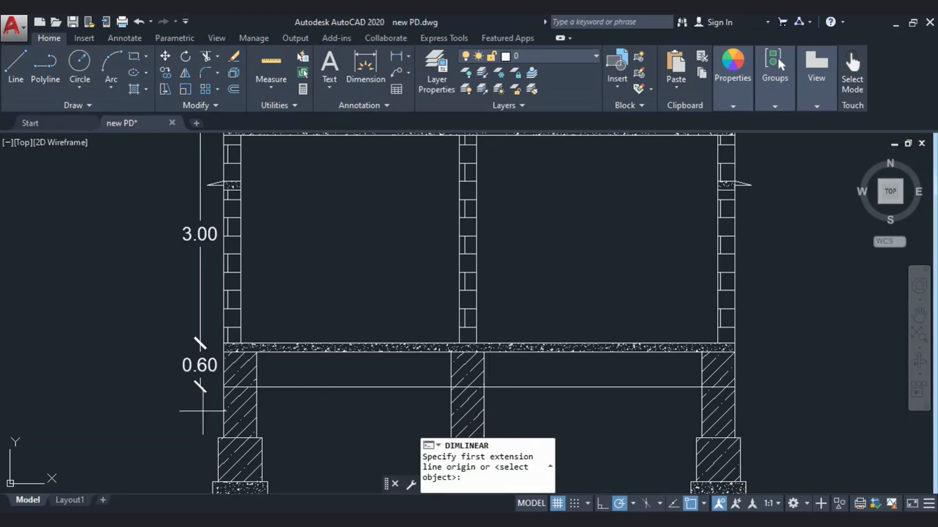
click(223, 386)
scroll(224, 387, down, 2)
scroll(223, 439, up, 2)
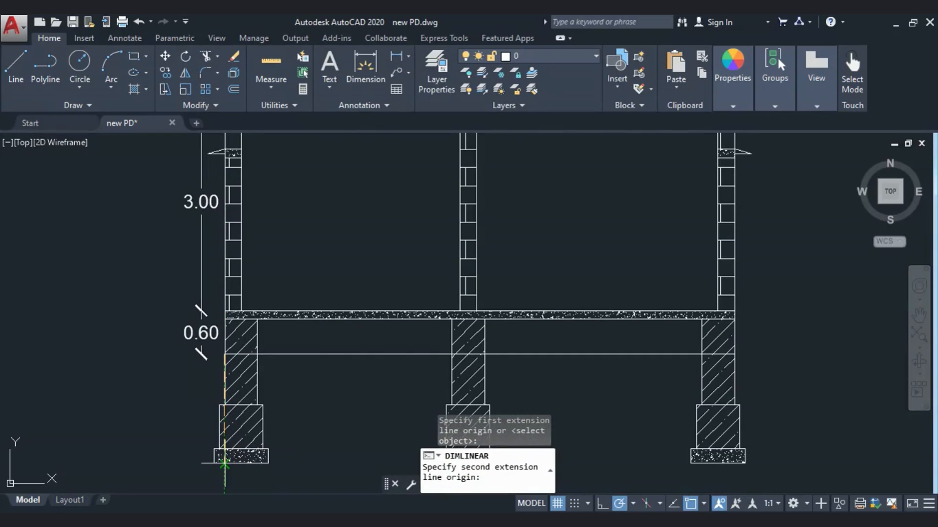
click(215, 463)
scroll(205, 376, up, 2)
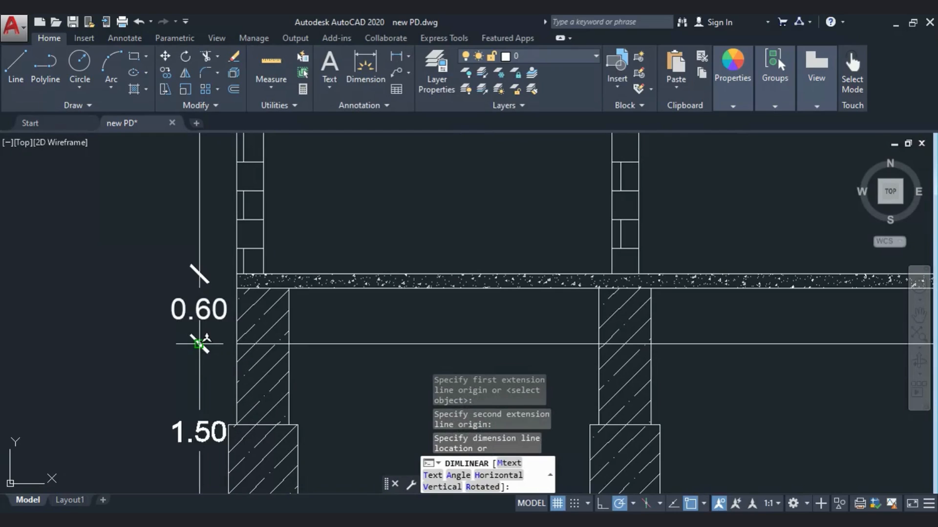
click(199, 344)
scroll(198, 344, down, 2)
scroll(180, 430, up, 2)
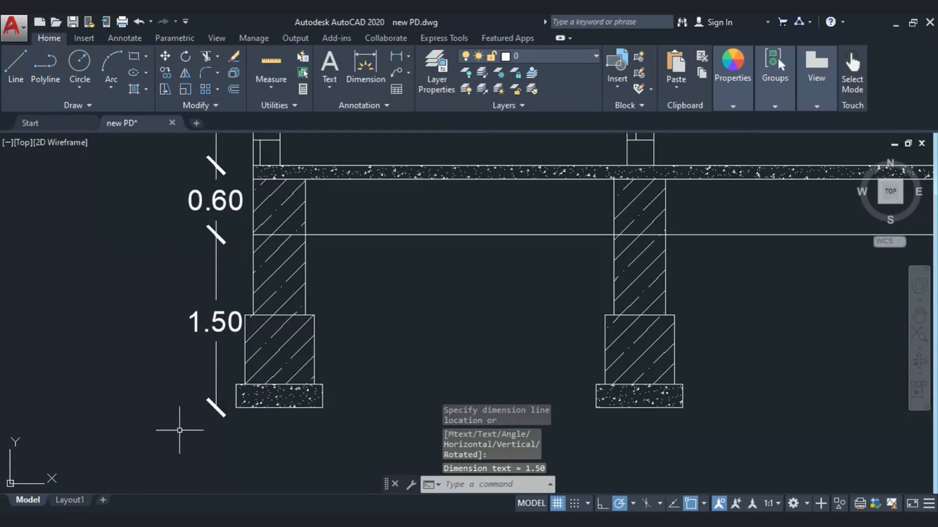
Stretch the lower end of the left foundation depth dimension up to the top of the concrete bed
click(209, 433)
click(200, 401)
click(253, 407)
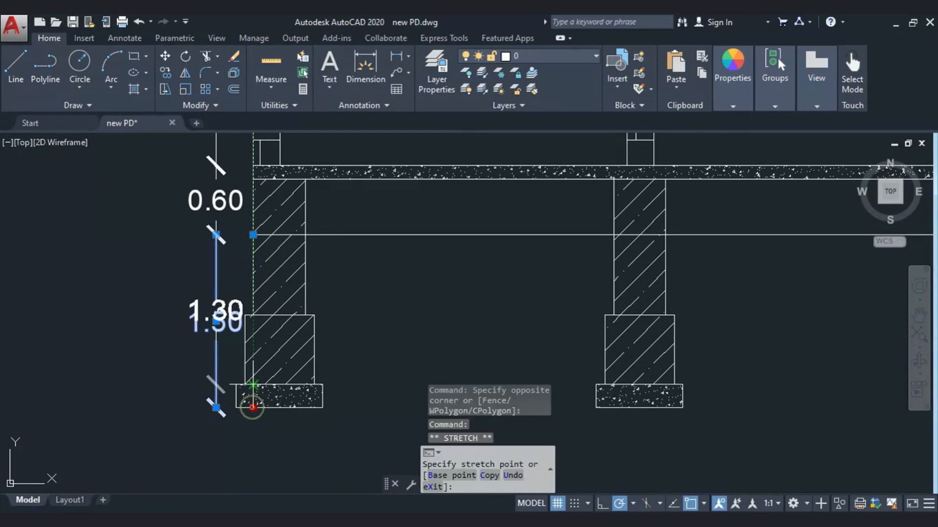
click(253, 386)
key(Escape)
scroll(226, 425, down, 3)
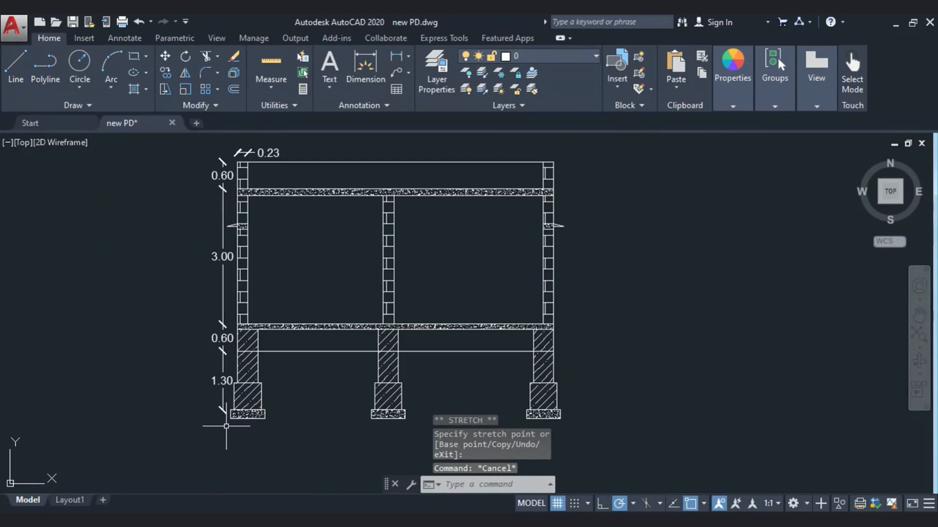
Add a vertical linear dimension from the ground line to the roof slab's top, placed outside the existing left-hand dimension chain
click(396, 56)
middle_drag(245, 348, 282, 384)
click(275, 386)
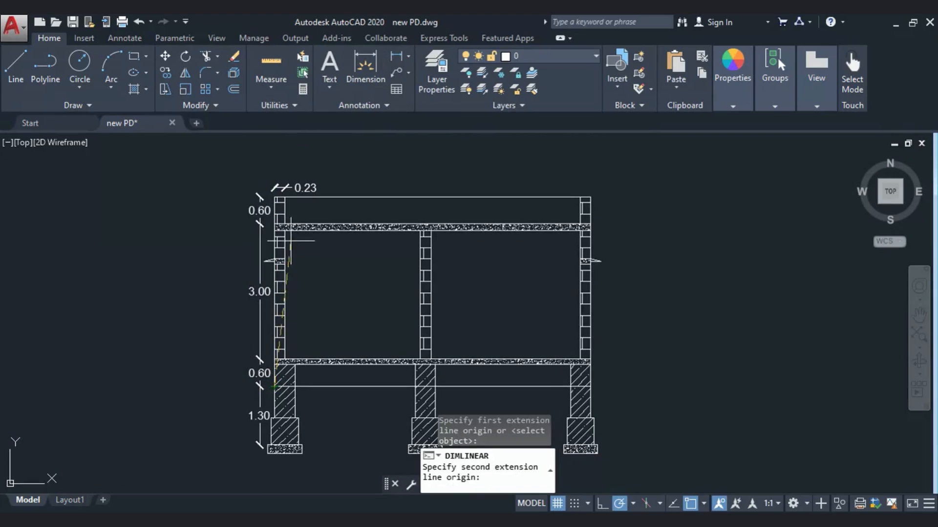
click(282, 216)
click(237, 342)
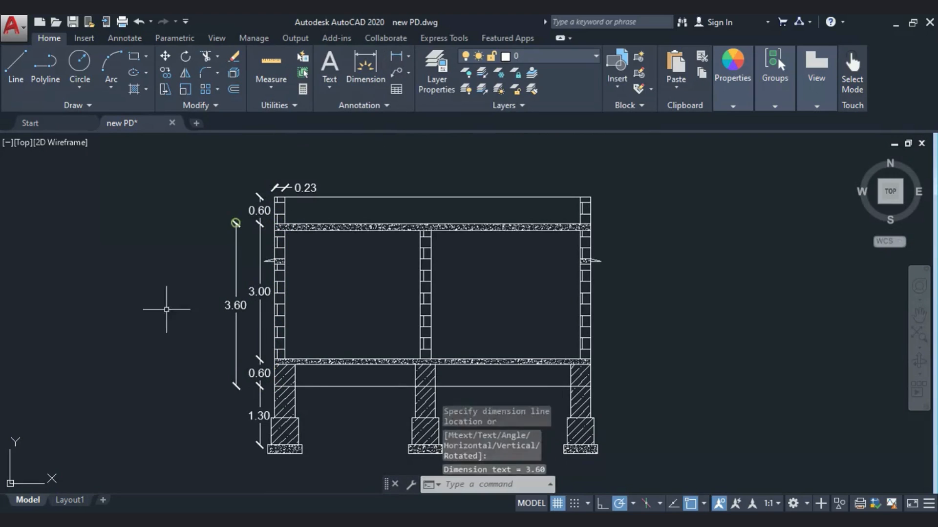
key(Escape)
Add a horizontal linear dimension for the width of the left footing's concrete bed, placed just below it
middle_drag(187, 384, 178, 359)
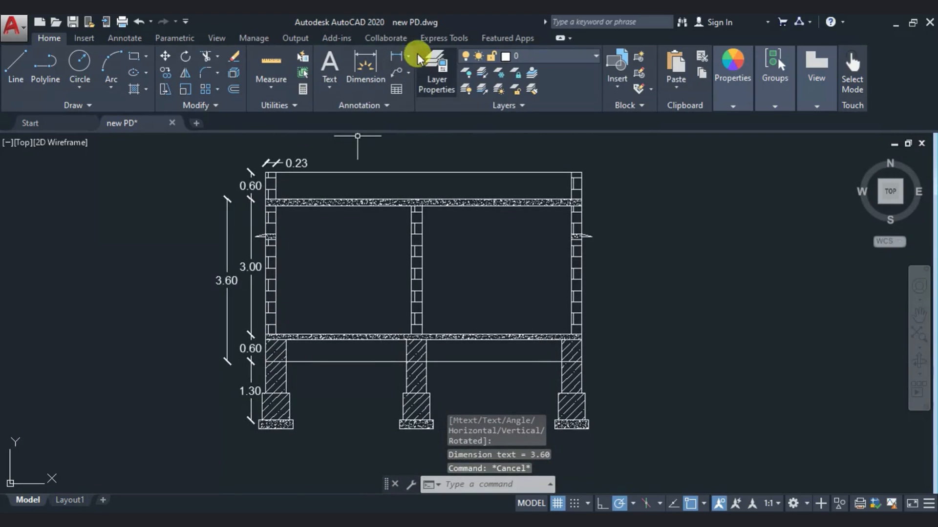
click(398, 58)
scroll(247, 417, up, 4)
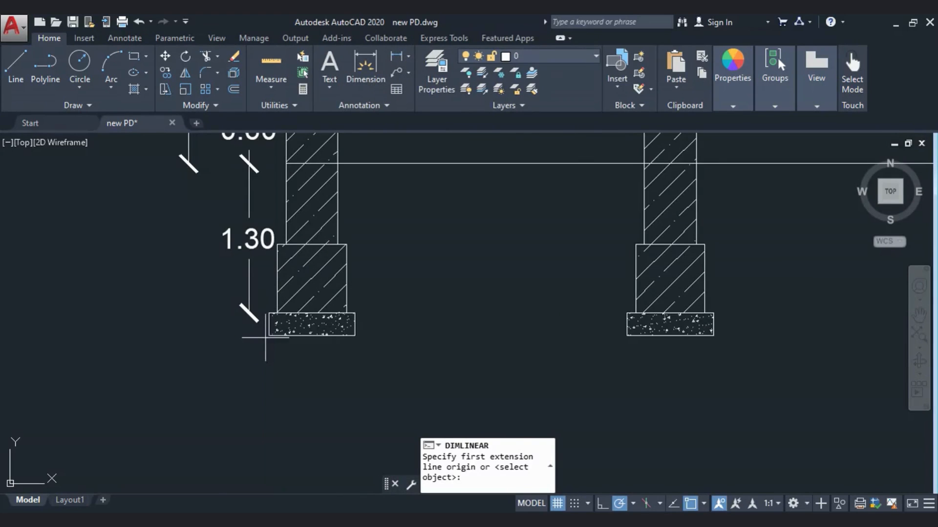
click(268, 335)
click(355, 336)
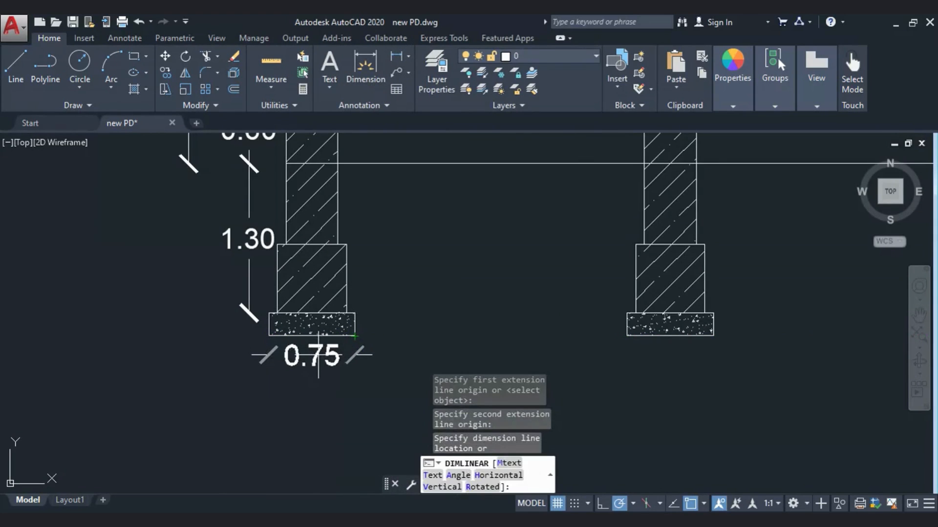
click(341, 355)
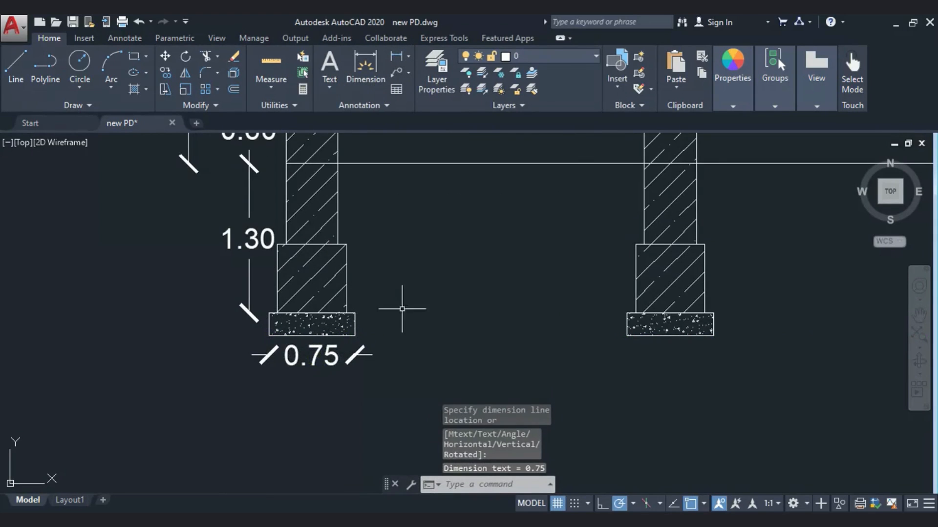
Add a horizontal linear dimension across the left footing's wider lower masonry course at mid-height
click(397, 57)
click(277, 279)
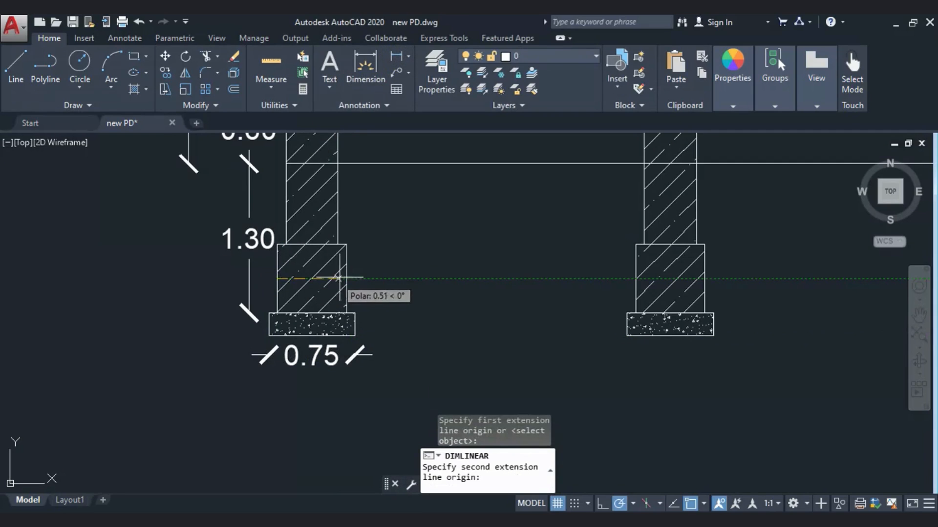
click(347, 279)
click(371, 277)
Add a horizontal linear dimension across the left foundation wall's narrower upper masonry, just below the ground line
middle_drag(422, 172, 409, 226)
key(Return)
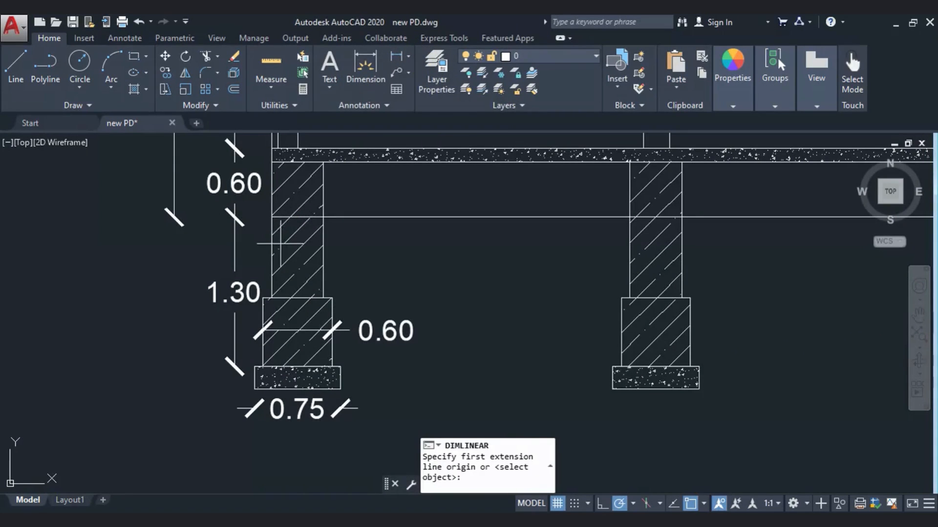
click(273, 253)
click(322, 252)
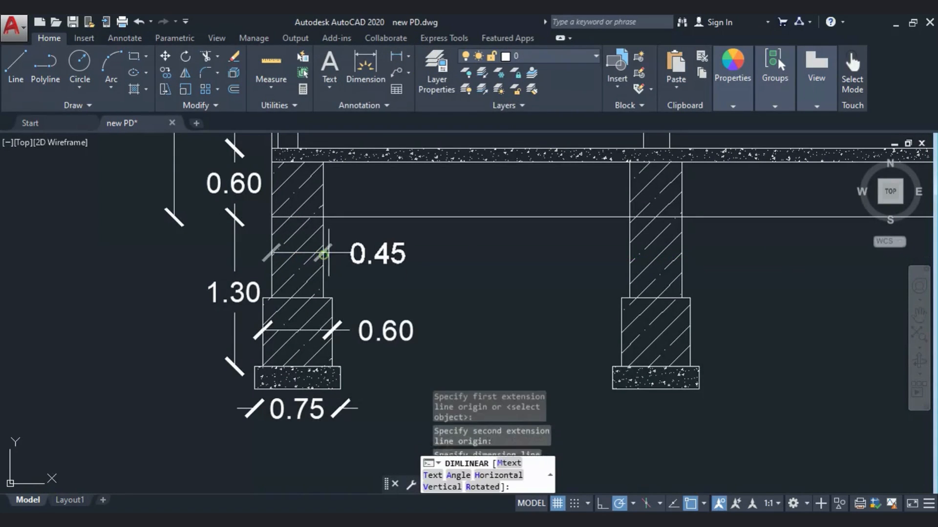
click(330, 252)
Add a vertical linear dimension for the height of the right footing's lower masonry course, placed on its inner side
scroll(235, 295, down, 3)
middle_drag(356, 343, 283, 343)
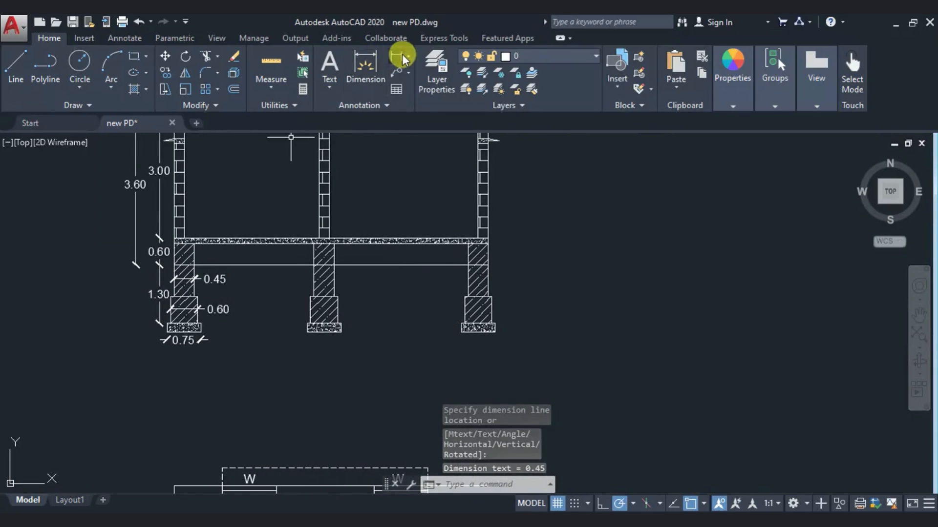
key(Return)
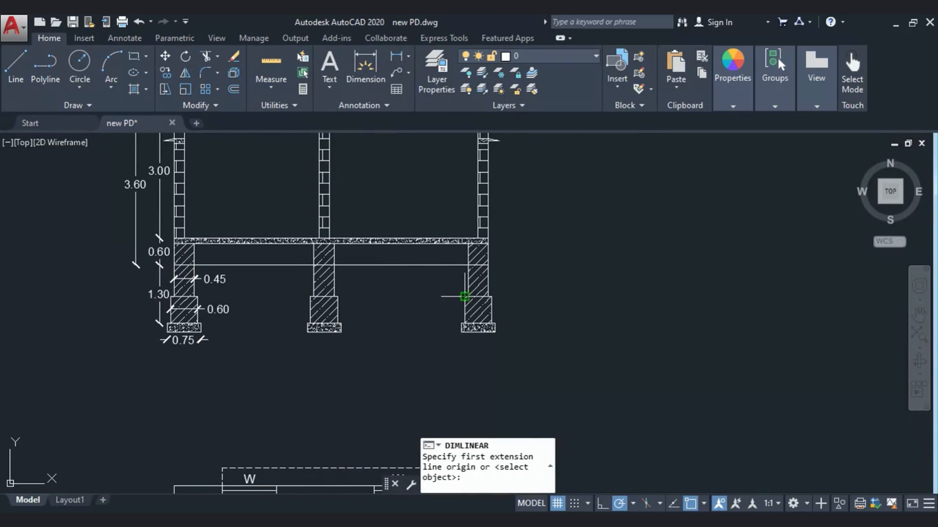
click(465, 296)
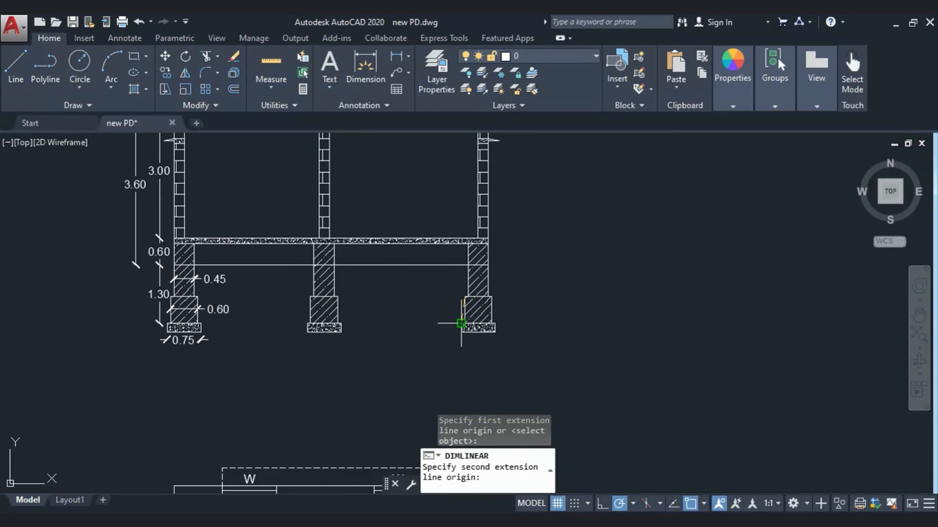
click(465, 324)
click(452, 315)
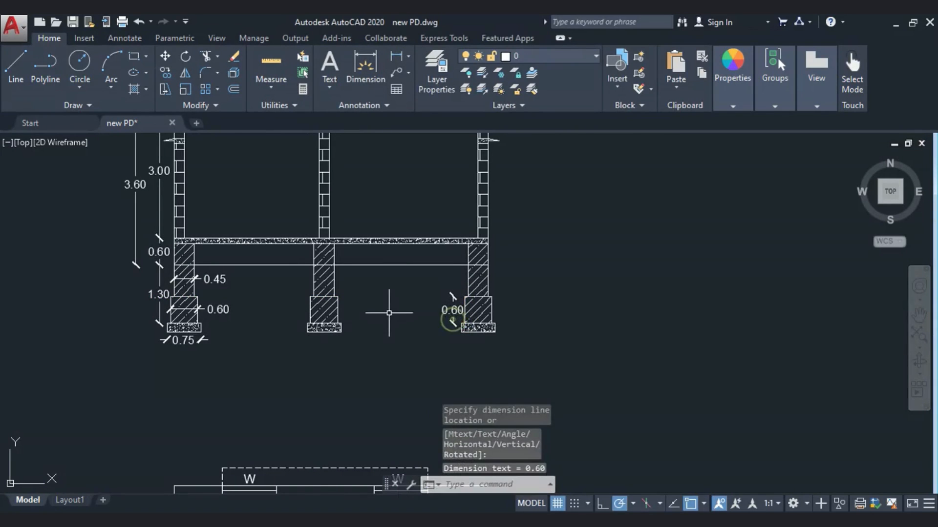
Add a vertical linear dimension for the thickness of the right footing's concrete bed, placed on its outer side
middle_drag(486, 337, 397, 348)
click(395, 55)
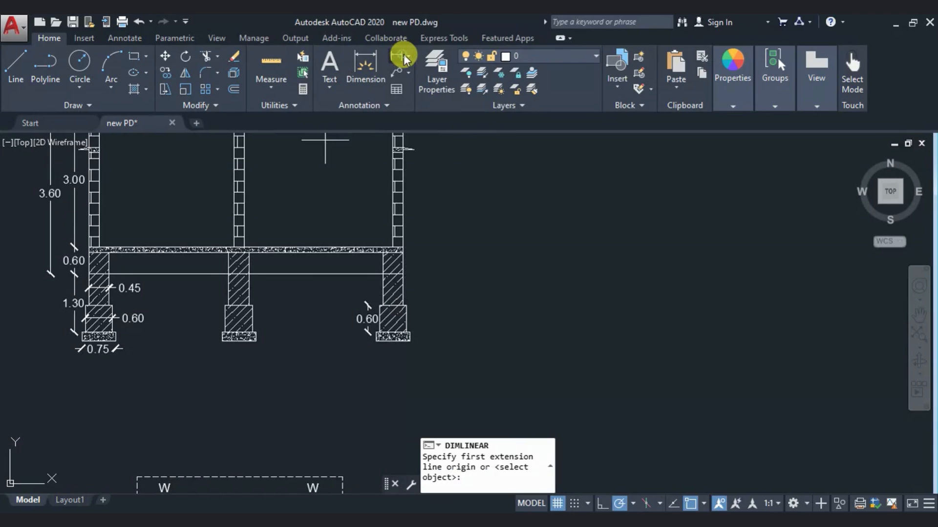
scroll(414, 299, up, 4)
click(400, 382)
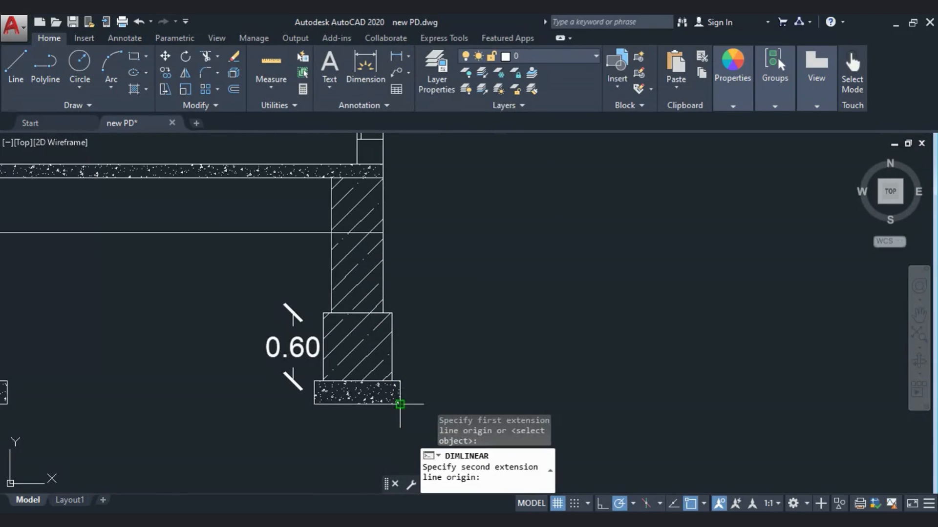
click(399, 404)
click(421, 420)
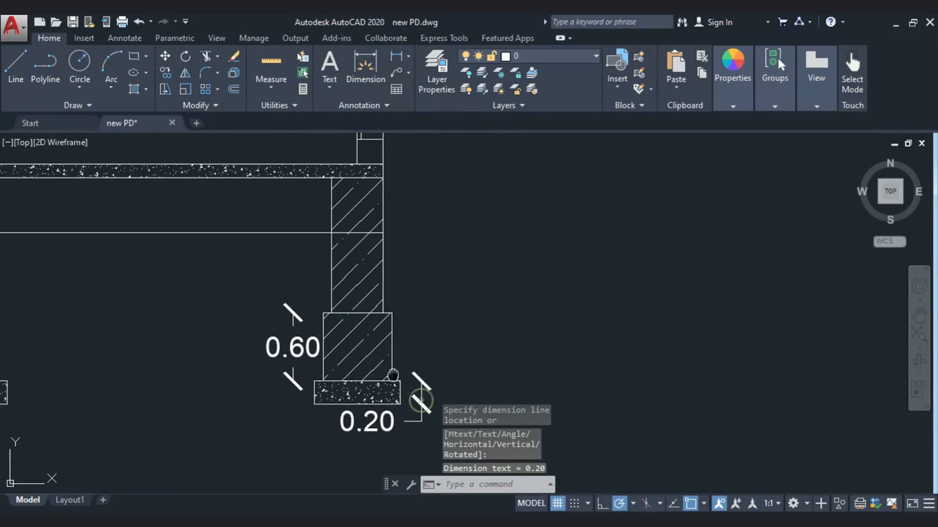
Move the concrete bed thickness dimension's text to the outer side of the right footing, slightly above the bed
middle_drag(383, 419, 273, 348)
click(268, 348)
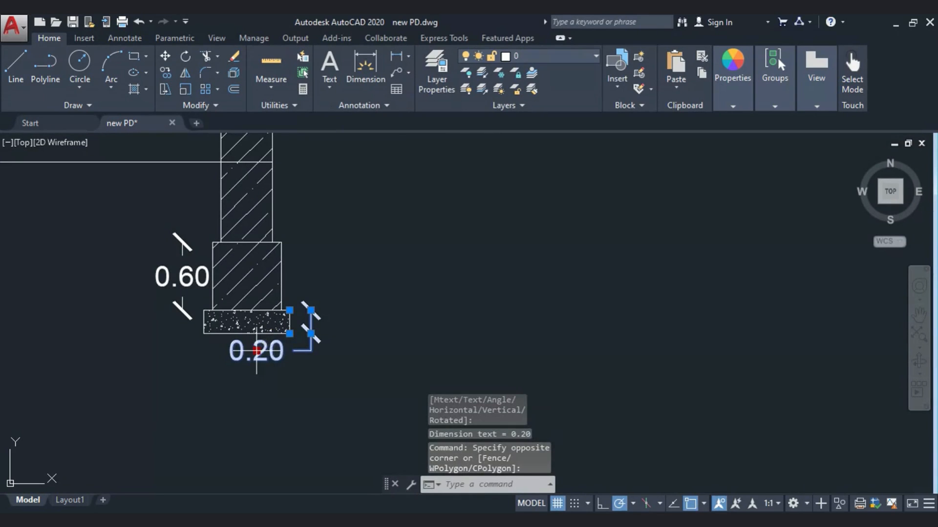
click(256, 351)
click(345, 322)
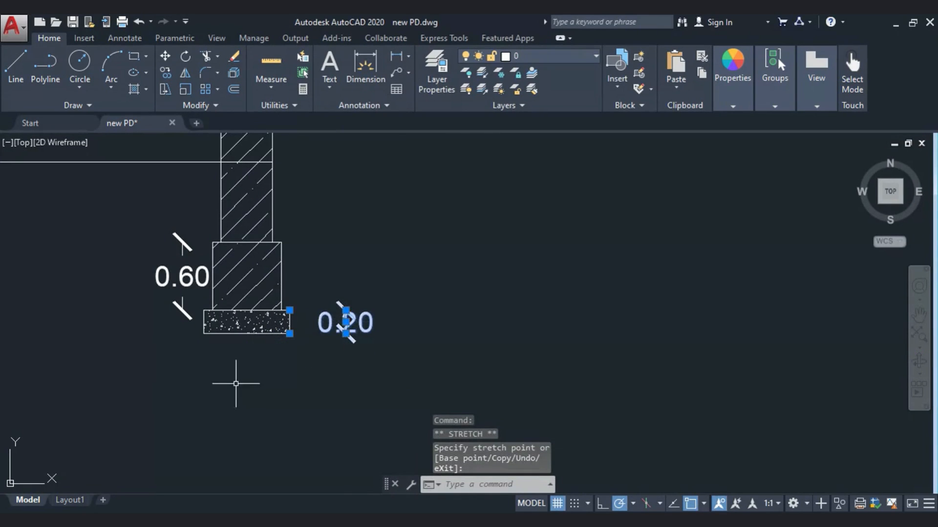
click(345, 322)
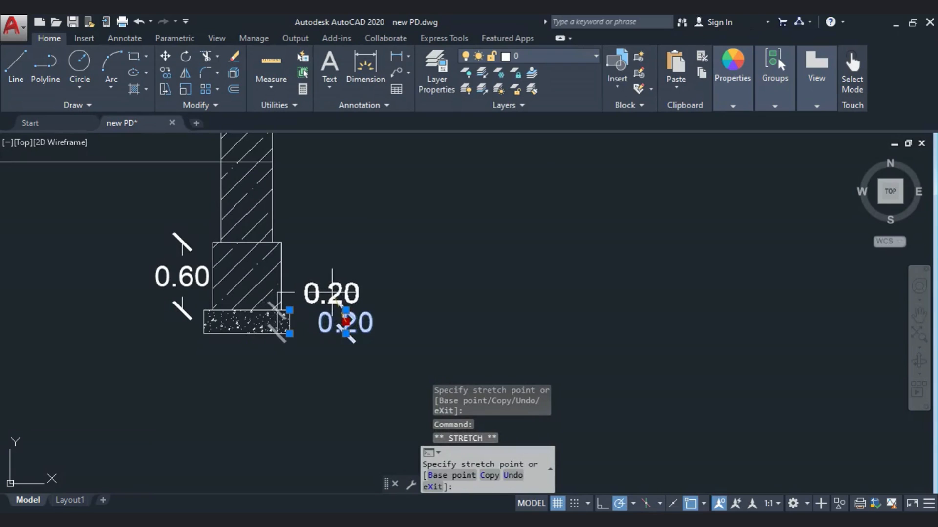
click(345, 293)
key(Escape)
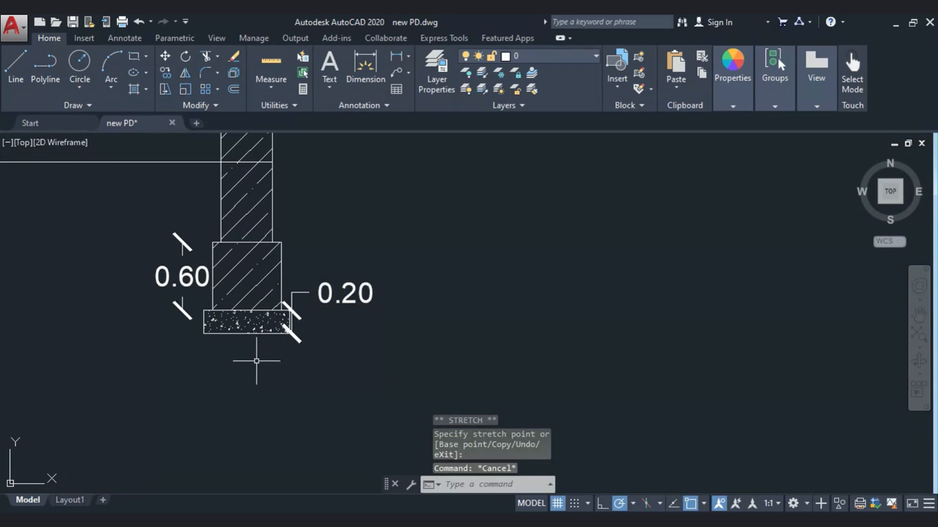
Add a vertical linear dimension for the floor slab's thickness at its right end, placed just outside the wall
mouse_move(263, 359)
middle_down()
mouse_move(264, 370)
mouse_move(271, 346)
mouse_move(265, 391)
middle_up()
middle_drag(290, 306, 294, 379)
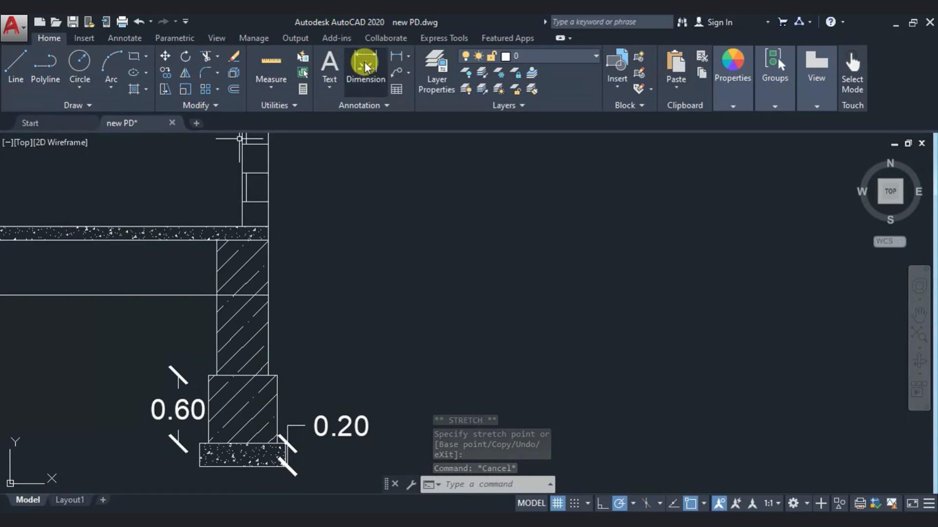
click(389, 58)
click(268, 240)
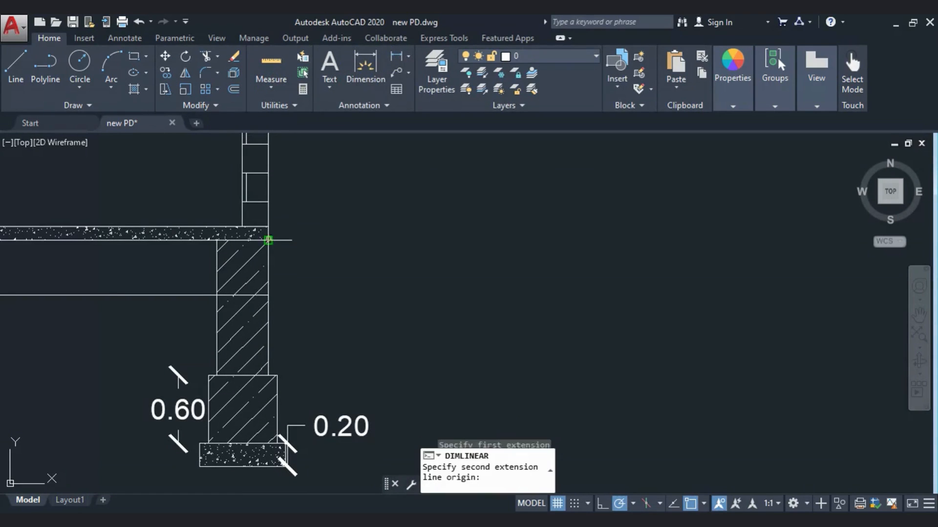
click(268, 227)
click(286, 233)
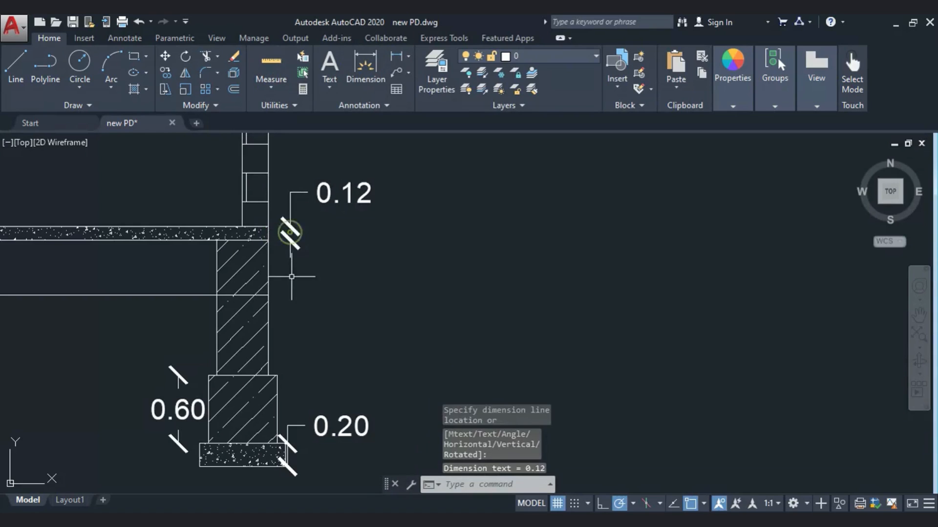
Add a vertical linear dimension for the lintel's thickness at the right wall, placed at the tip of the sunshade
middle_drag(299, 268, 315, 388)
scroll(320, 375, down, 3)
scroll(320, 277, up, 4)
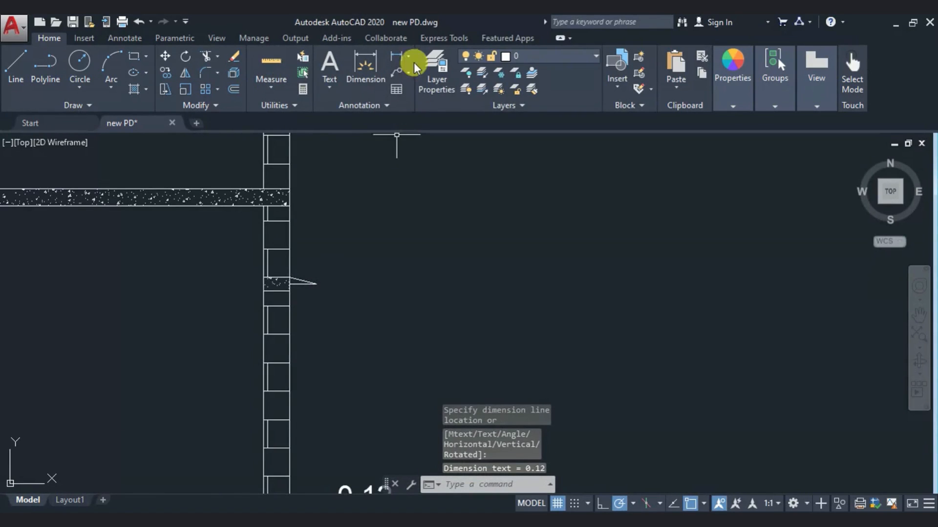
click(398, 53)
click(287, 288)
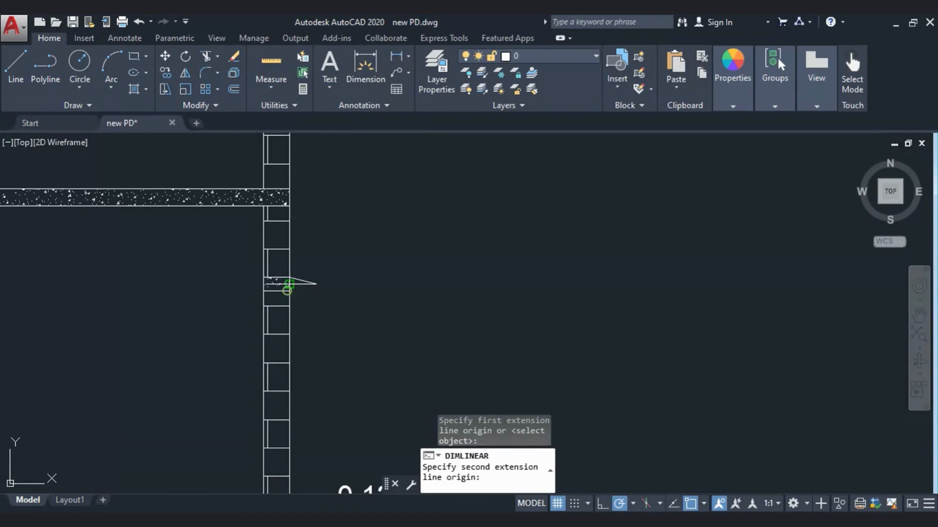
click(290, 278)
click(315, 274)
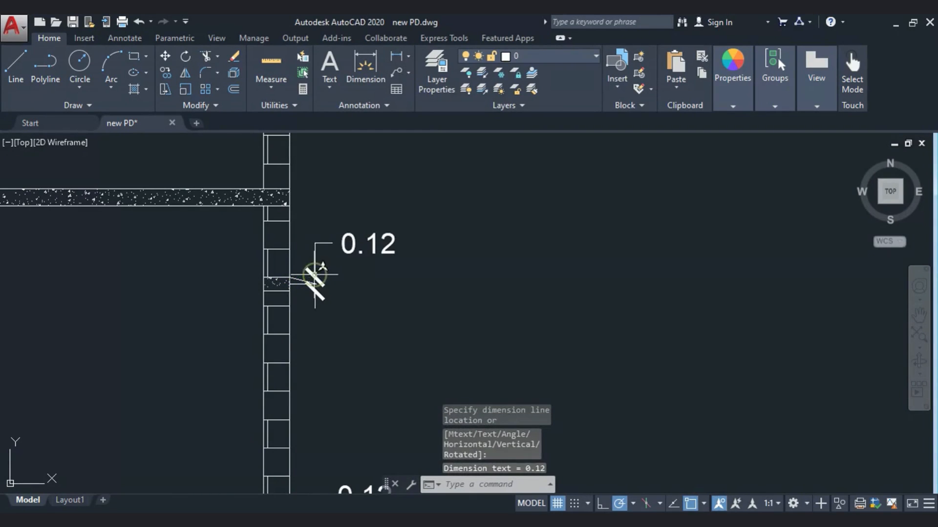
Add a vertical linear dimension for the roof slab's thickness at its right end, just outside the wall, and save the drawing
click(395, 59)
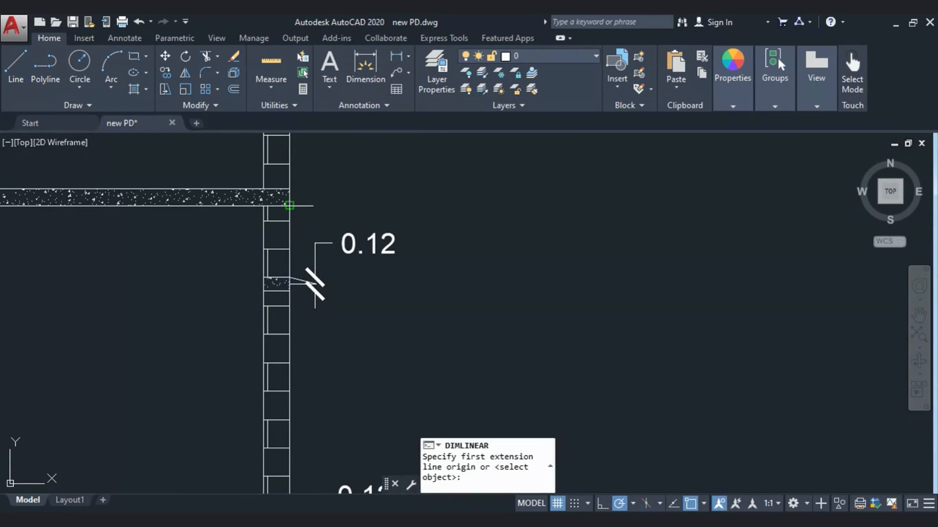
click(288, 205)
click(289, 189)
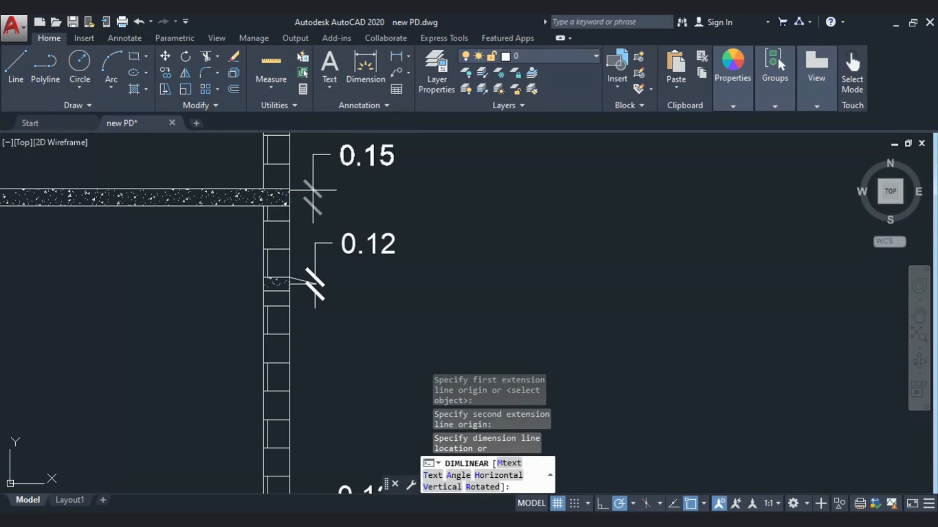
click(313, 190)
scroll(321, 277, down, 5)
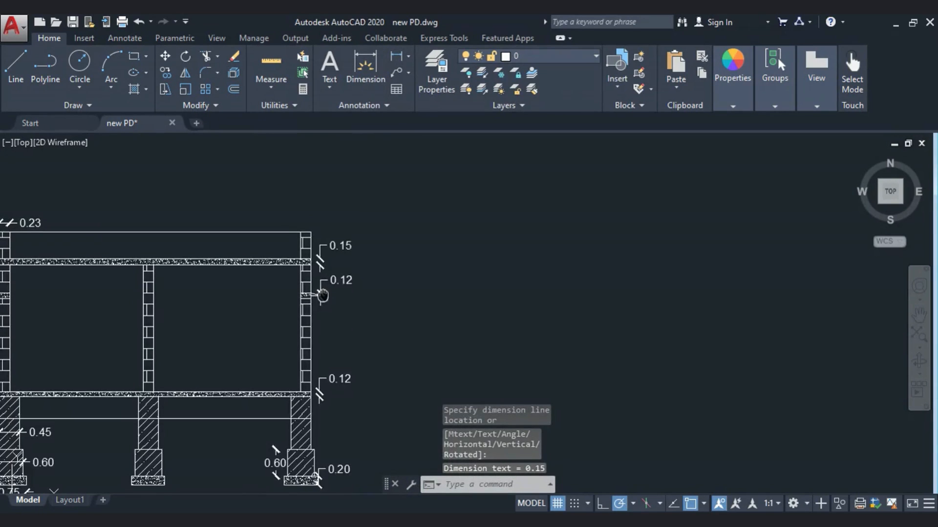
scroll(343, 260, down, 2)
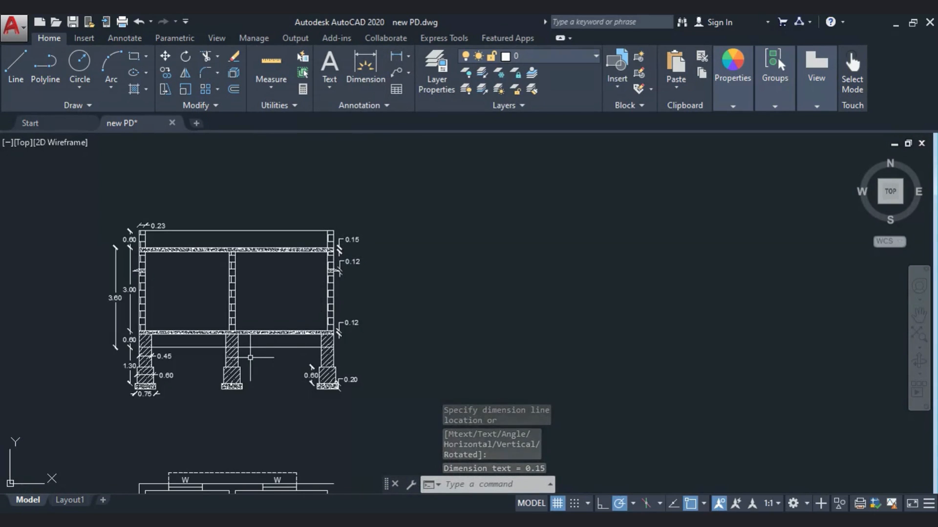
key(Escape)
key(Escape)
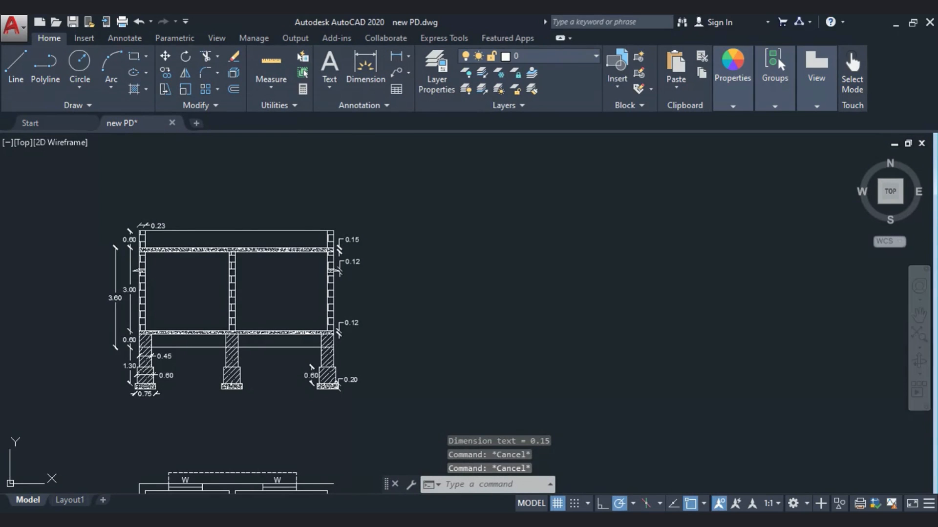
key(ctrl+s)
Draw a leader line from the roof slab's right end sloping up past its thickness dimension, ending in a short half-arrowhead stroke
click(21, 78)
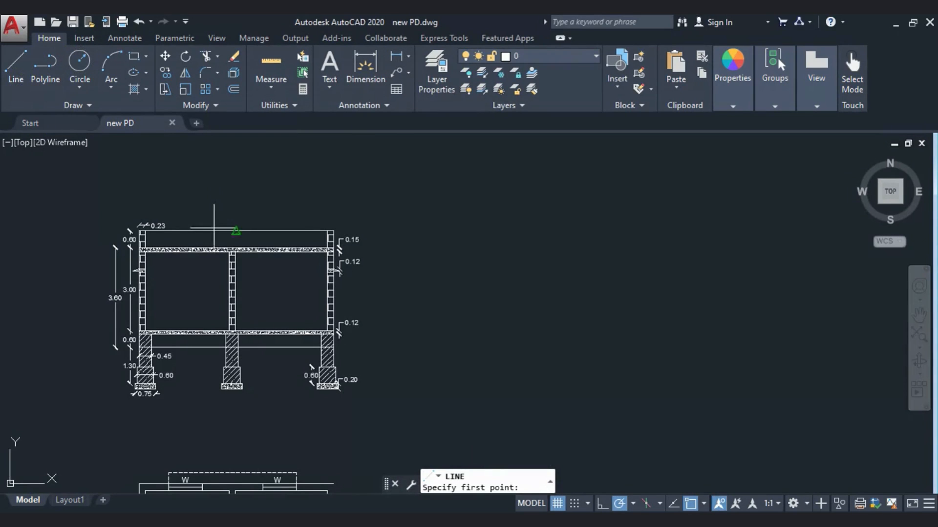
scroll(332, 242, up, 6)
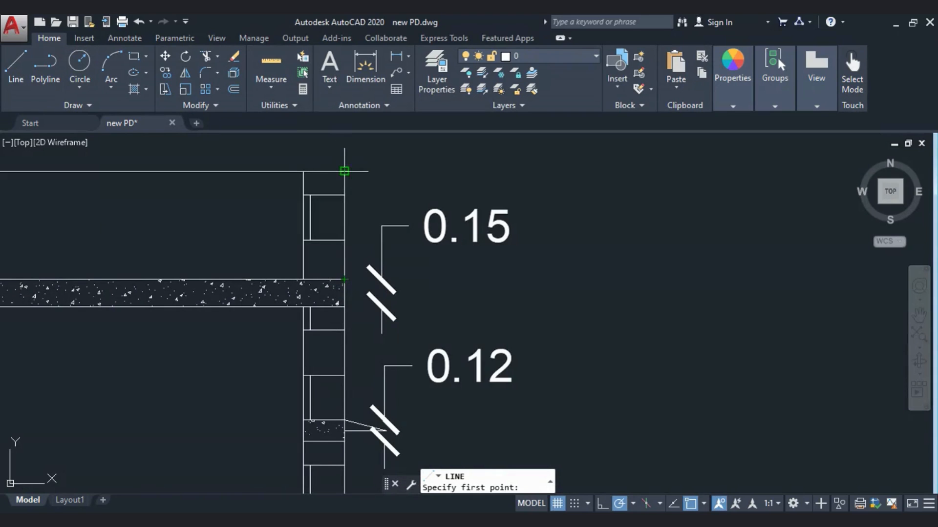
click(341, 298)
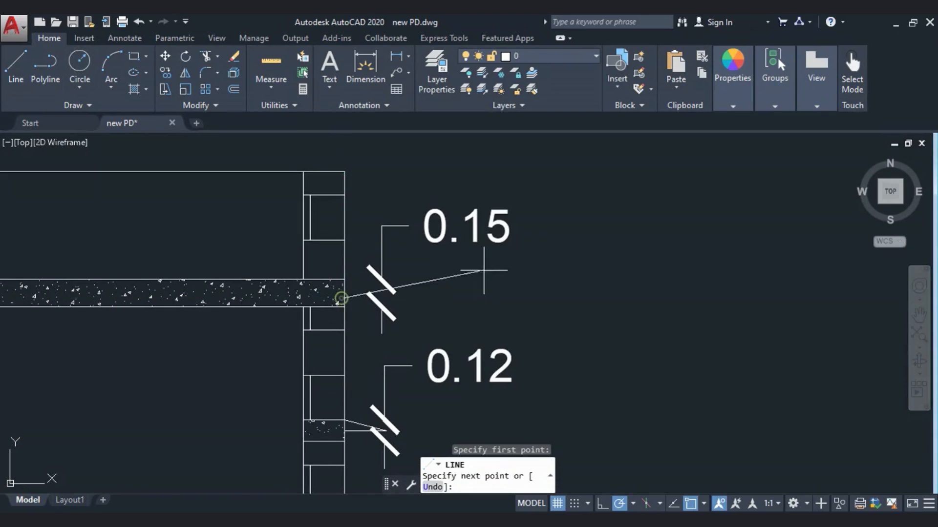
click(534, 250)
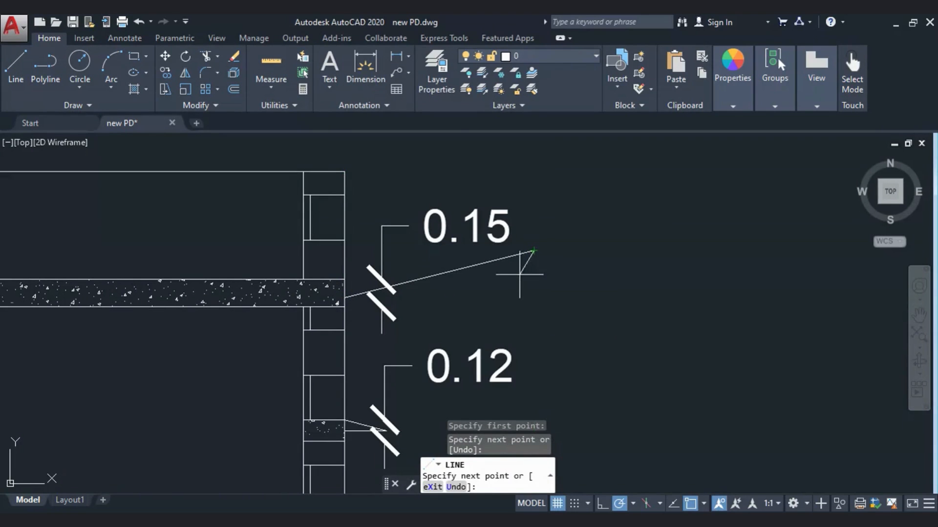
click(522, 268)
key(Escape)
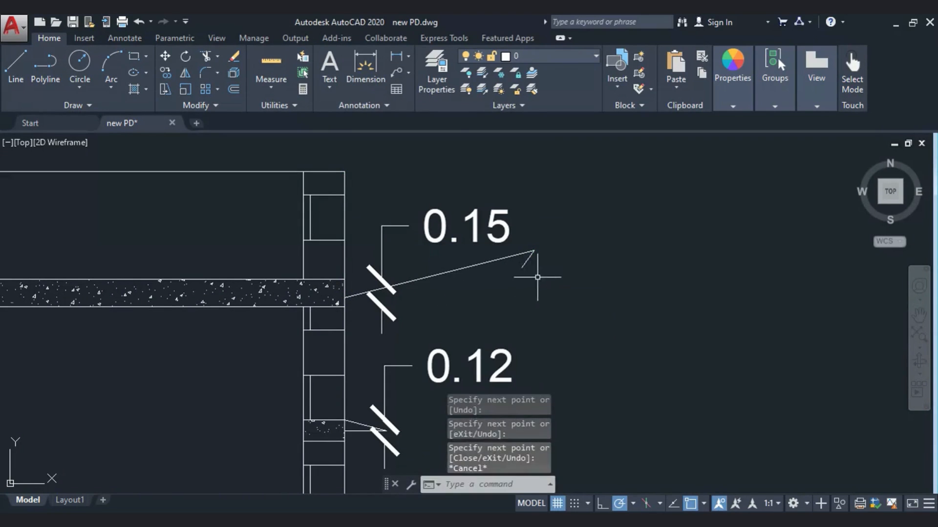
click(522, 267)
click(169, 75)
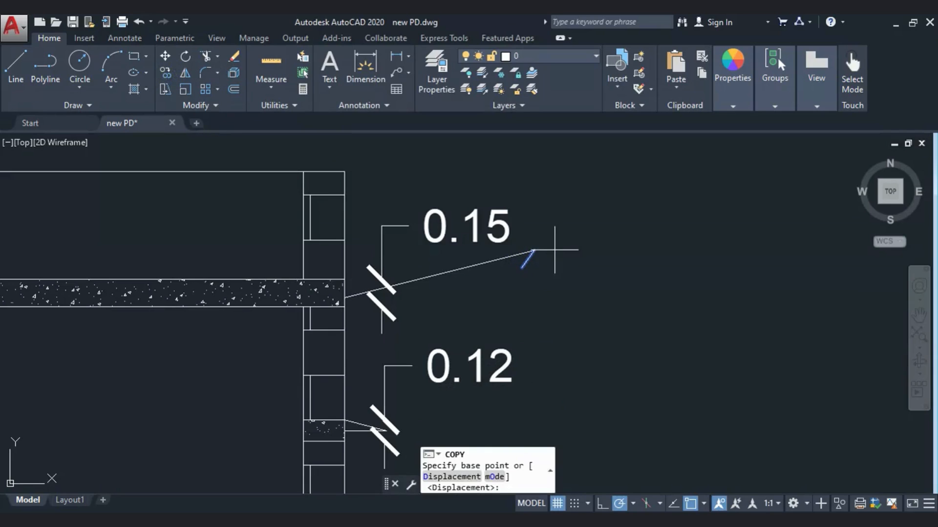
click(534, 250)
key(Escape)
Mirror the short arrowhead stroke about the leader line, keeping the original, to complete the arrowhead
click(536, 266)
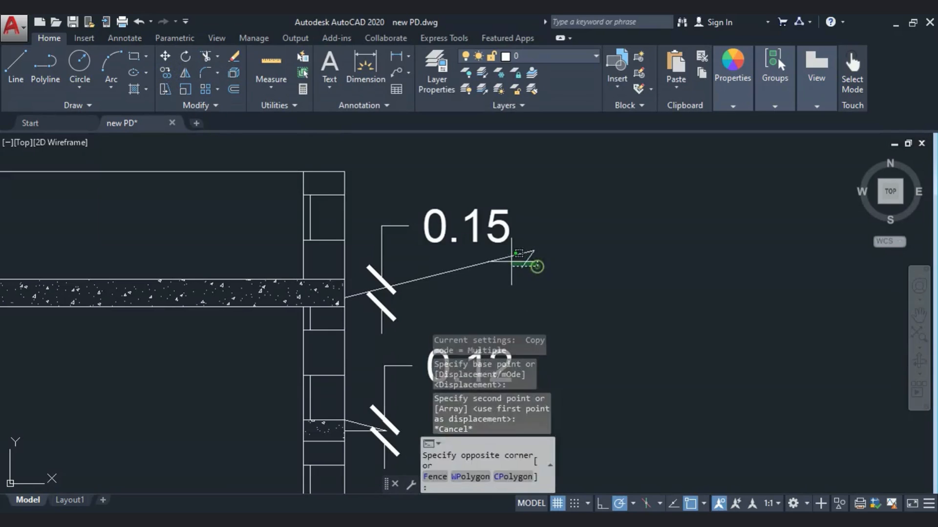
click(511, 262)
click(185, 74)
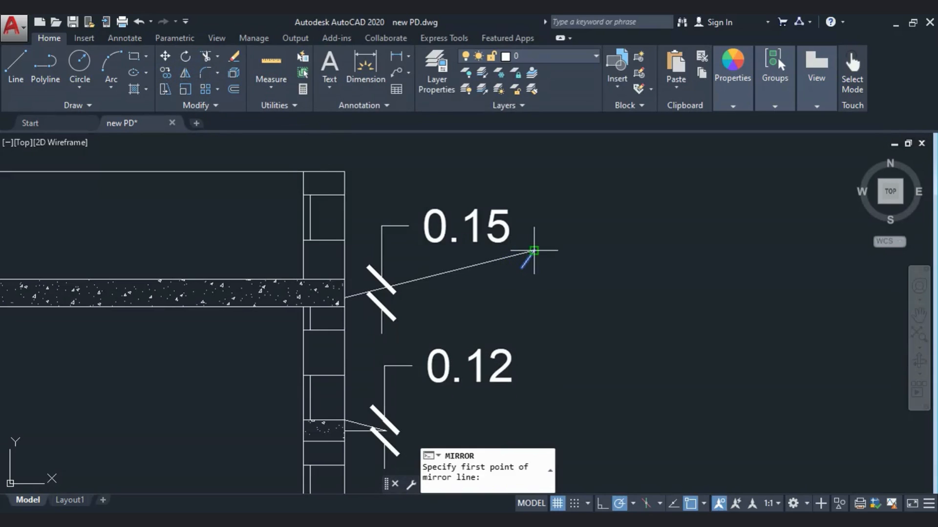
click(534, 250)
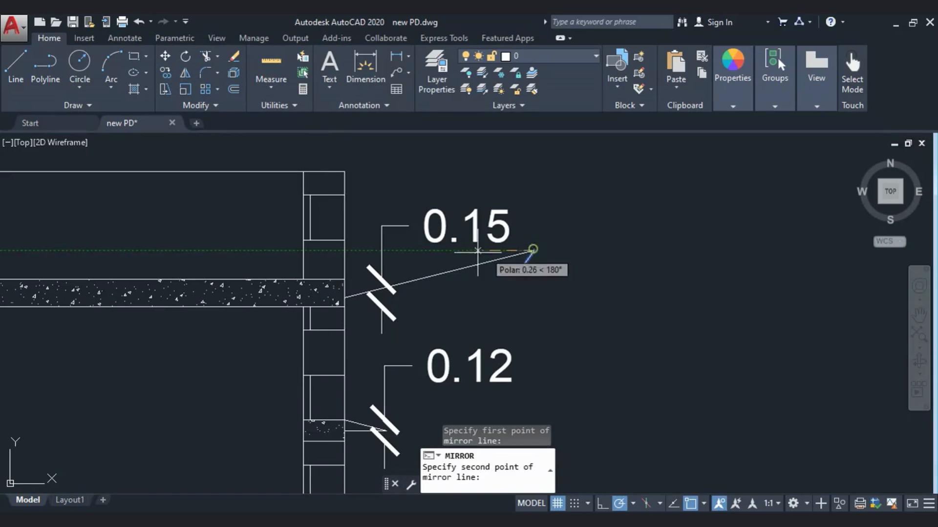
click(439, 275)
key(Return)
scroll(551, 218, down, 3)
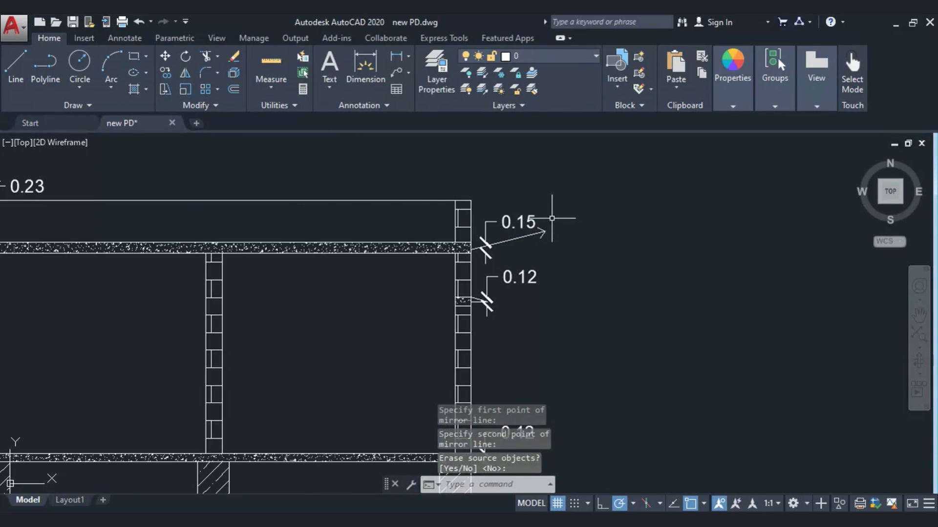
key(Escape)
Copy the complete leader arrow from the roof slab's end to the lintel and to the middle of the right brick wall
click(551, 220)
click(542, 235)
middle_drag(542, 235, 380, 185)
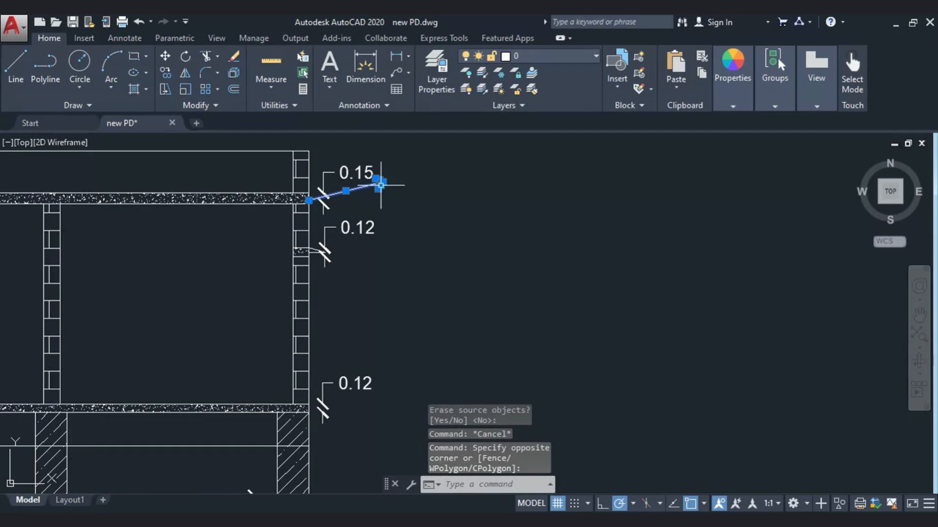
click(166, 74)
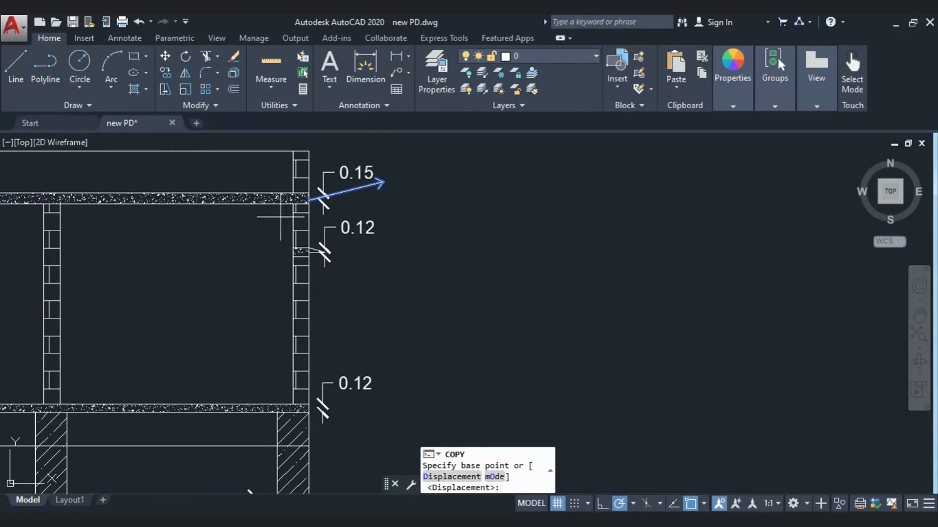
click(309, 203)
scroll(310, 254, up, 5)
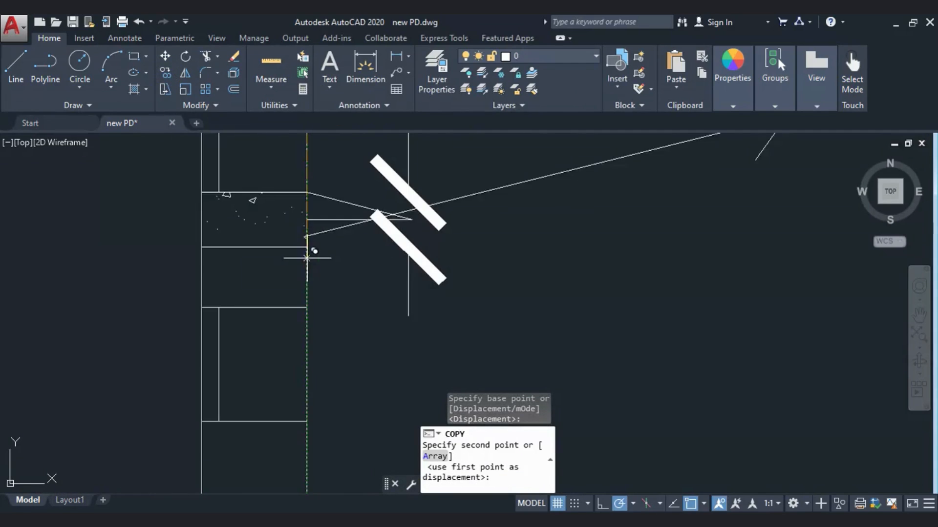
click(307, 226)
scroll(308, 226, down, 5)
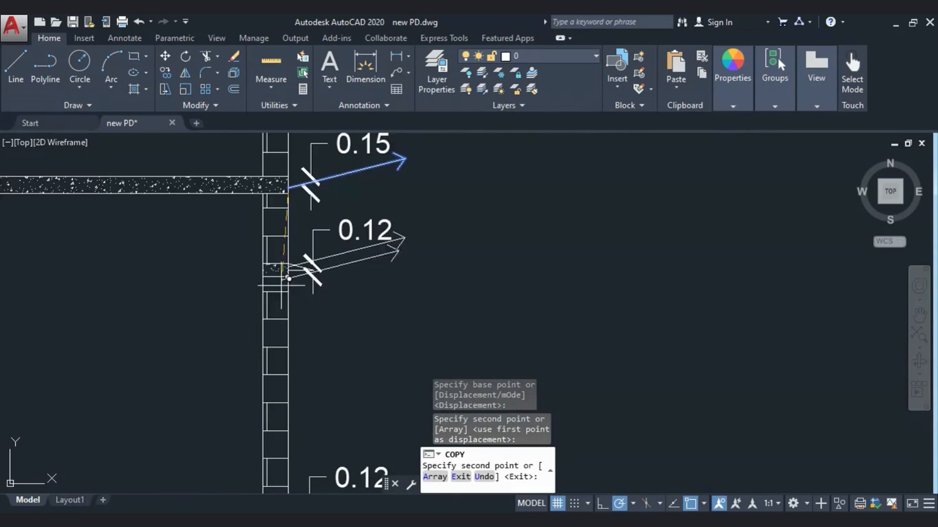
mouse_move(282, 286)
middle_down()
mouse_move(266, 387)
mouse_move(301, 286)
middle_up()
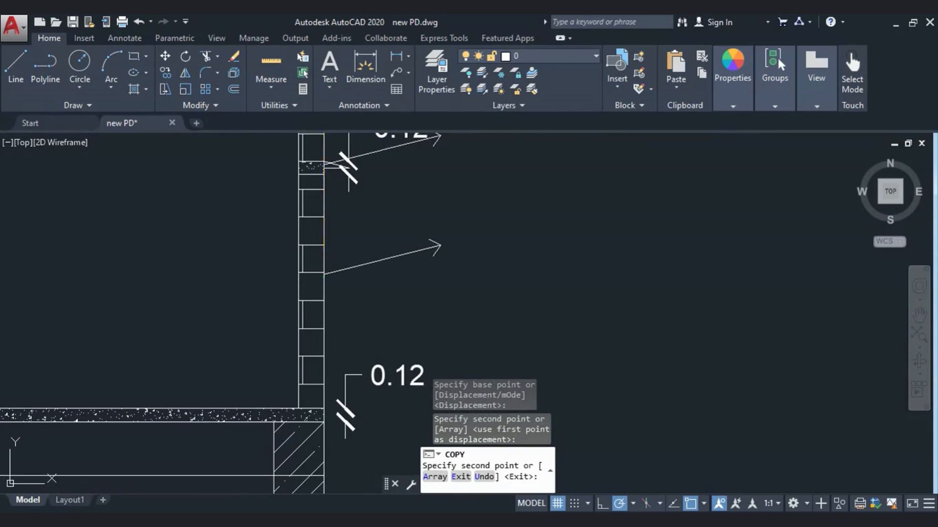
click(367, 210)
Place further copies of the leader arrow at the right foundation wall near ground line, the wider footing and the concrete bed
scroll(365, 246, down, 5)
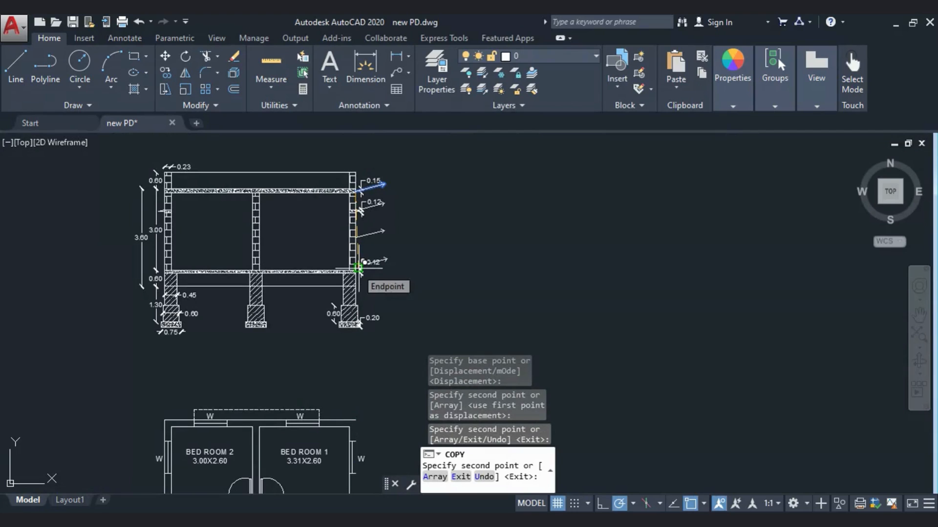
scroll(357, 267, up, 5)
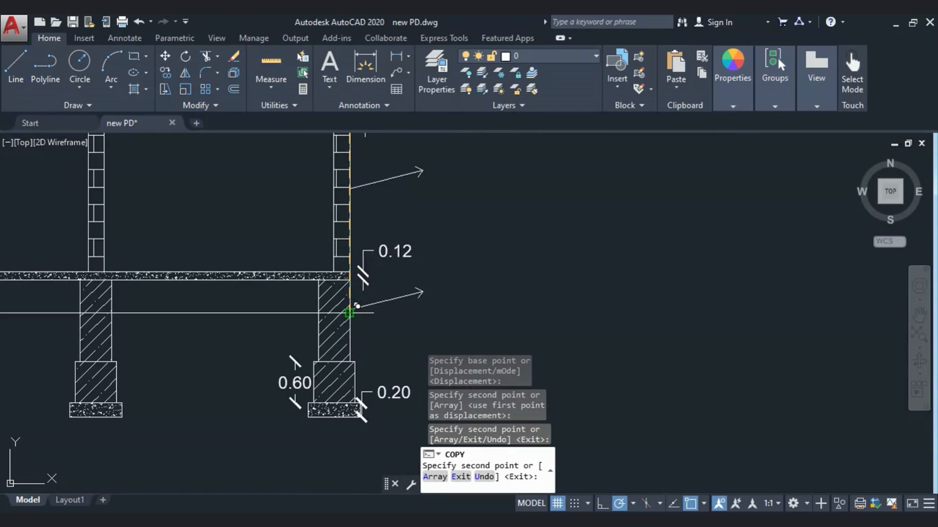
click(351, 308)
middle_drag(325, 346, 327, 287)
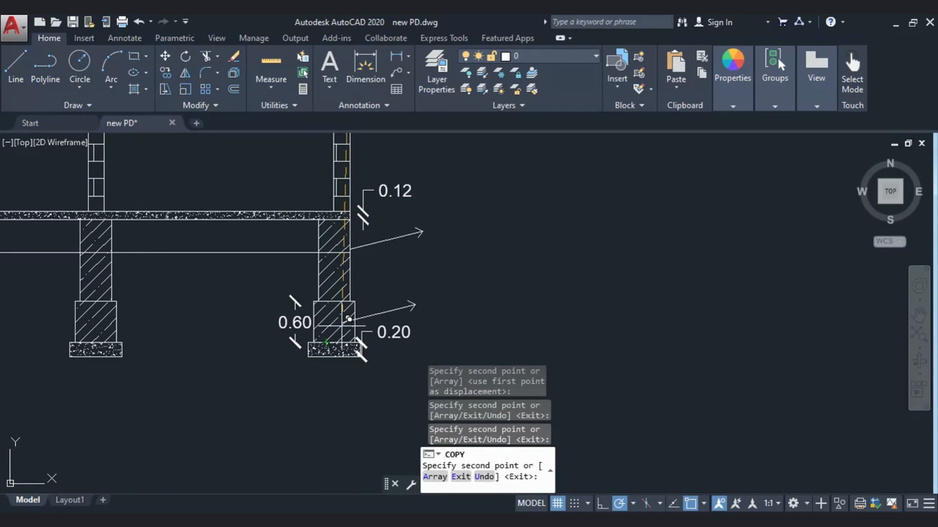
scroll(350, 321, up, 2)
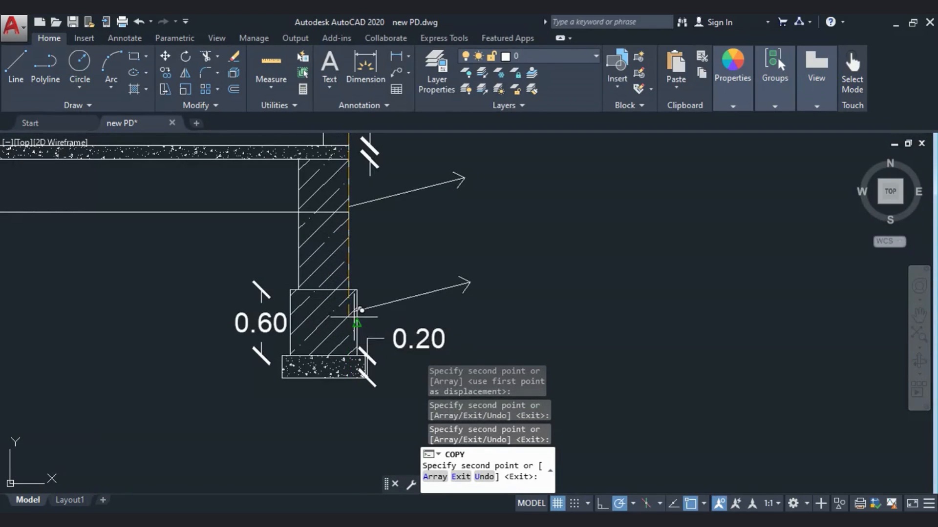
click(344, 327)
middle_drag(343, 328, 345, 268)
scroll(365, 336, up, 2)
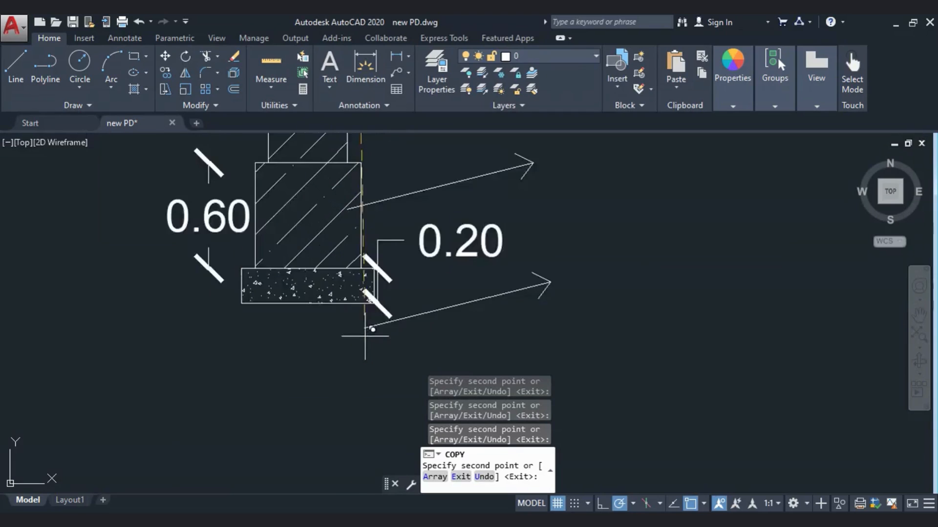
scroll(365, 336, up, 2)
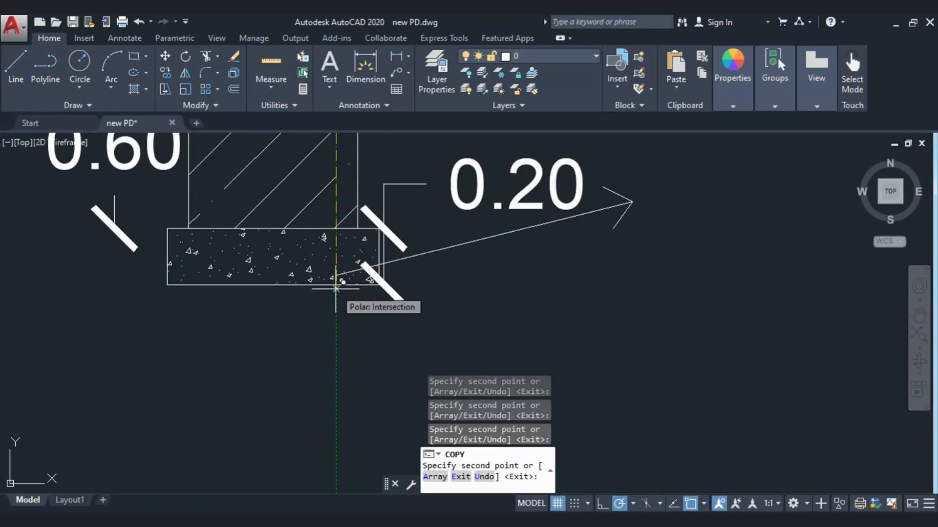
key(Escape)
Copy the BED ROOM 1 label from the plan below the section to the tip of the roof slab's leader arrow
scroll(290, 377, down, 5)
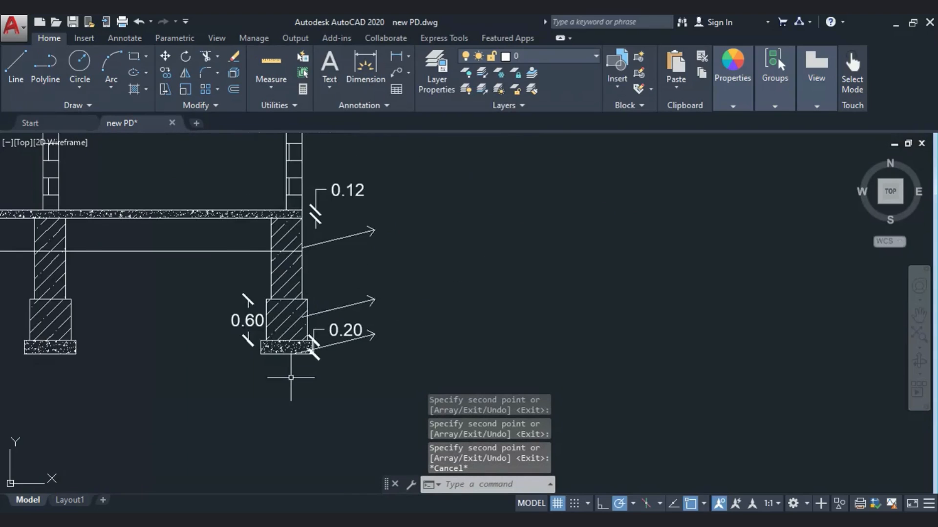
scroll(325, 331, down, 2)
mouse_move(351, 244)
middle_down()
mouse_move(362, 306)
mouse_move(409, 323)
mouse_move(412, 314)
middle_up()
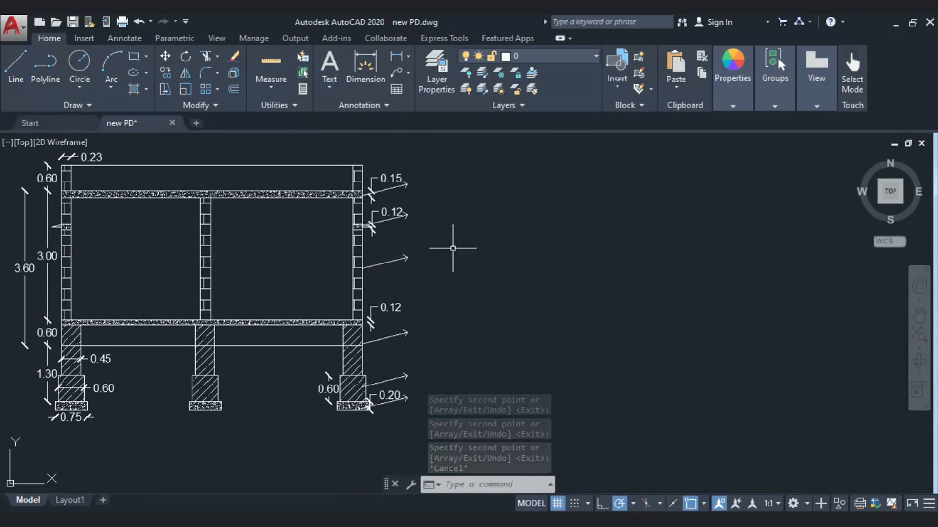
scroll(320, 261, down, 4)
middle_drag(277, 312, 266, 274)
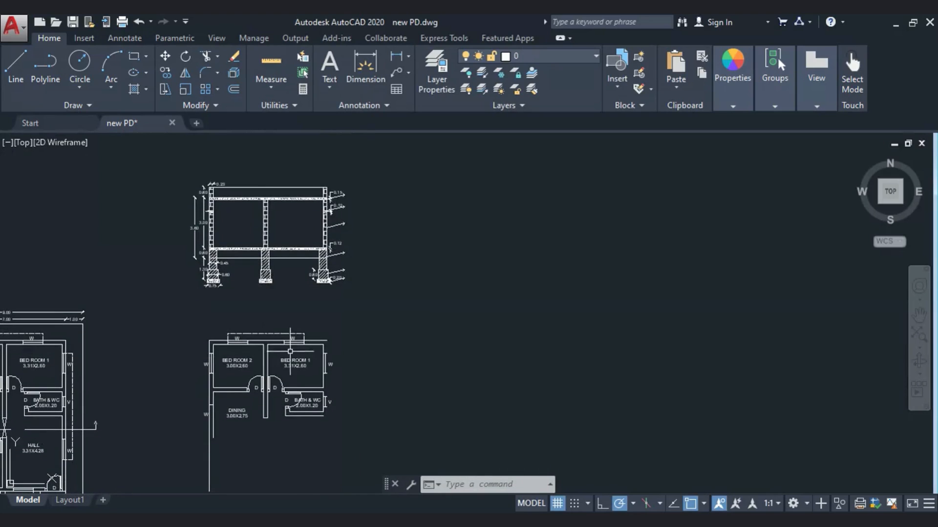
scroll(291, 350, up, 4)
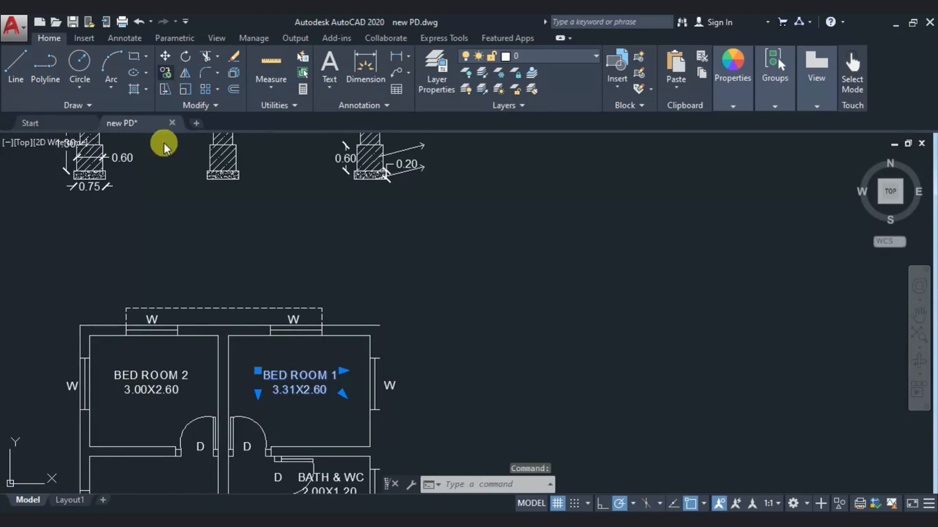
click(169, 75)
click(317, 378)
scroll(352, 319, up, 2)
middle_drag(351, 318, 308, 456)
middle_drag(345, 205, 343, 299)
scroll(459, 320, down, 6)
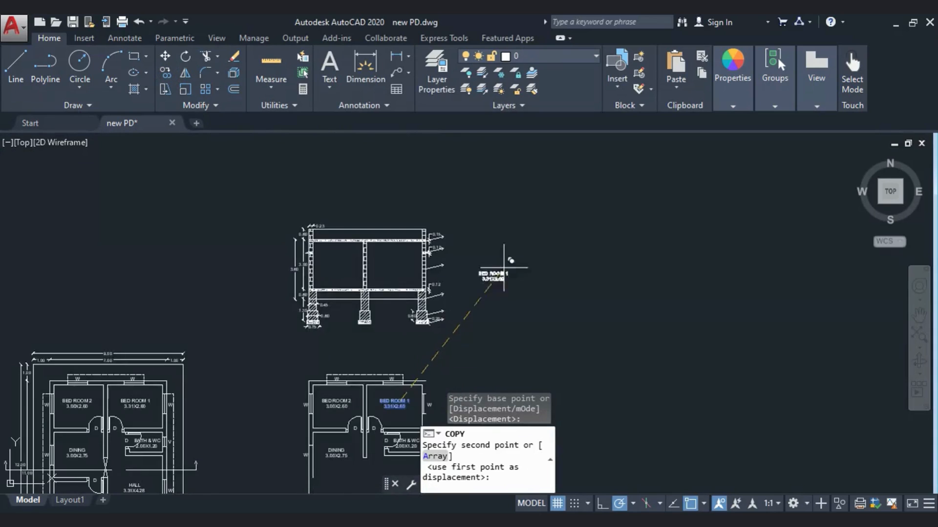
scroll(504, 267, up, 6)
click(398, 193)
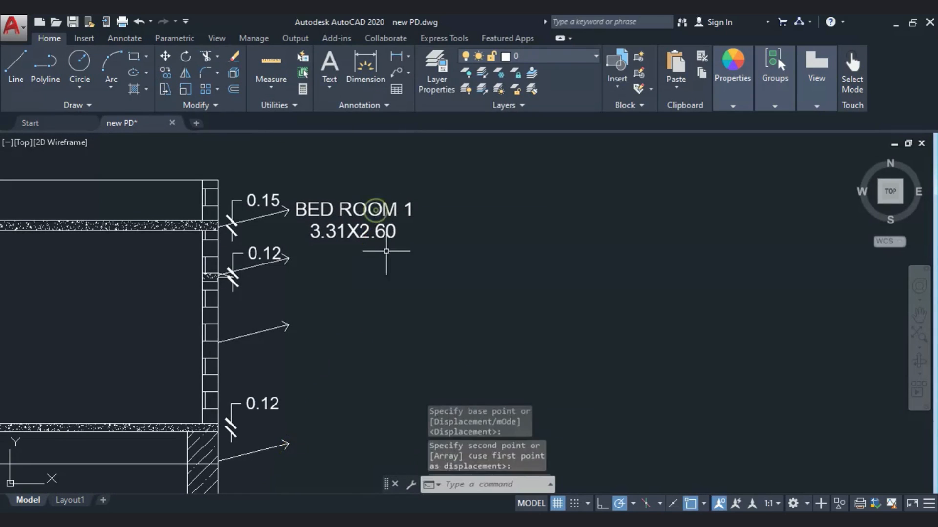
click(387, 251)
key(Escape)
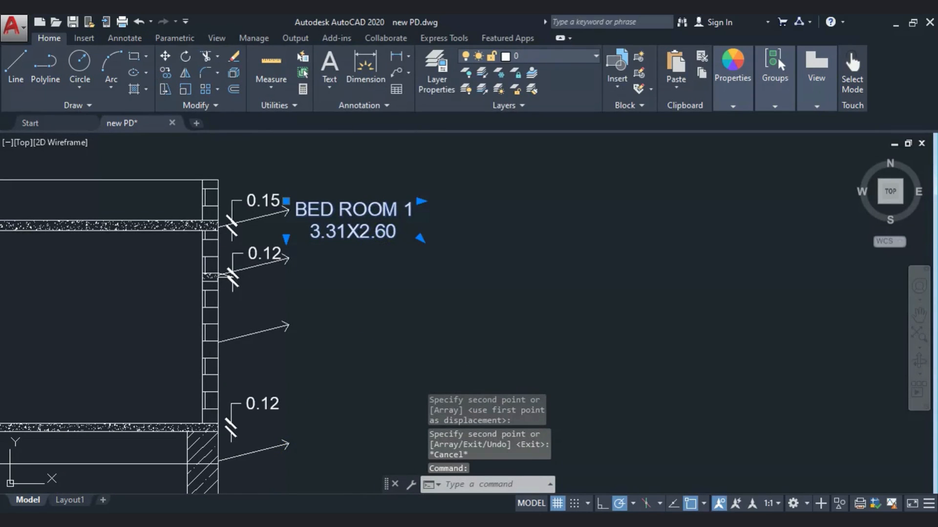
Replace the copied bedroom label at the roof slab's leader with RCC SLAB INCLUDING BEAM on three lines
double_click(272, 205)
drag(412, 212, 292, 211)
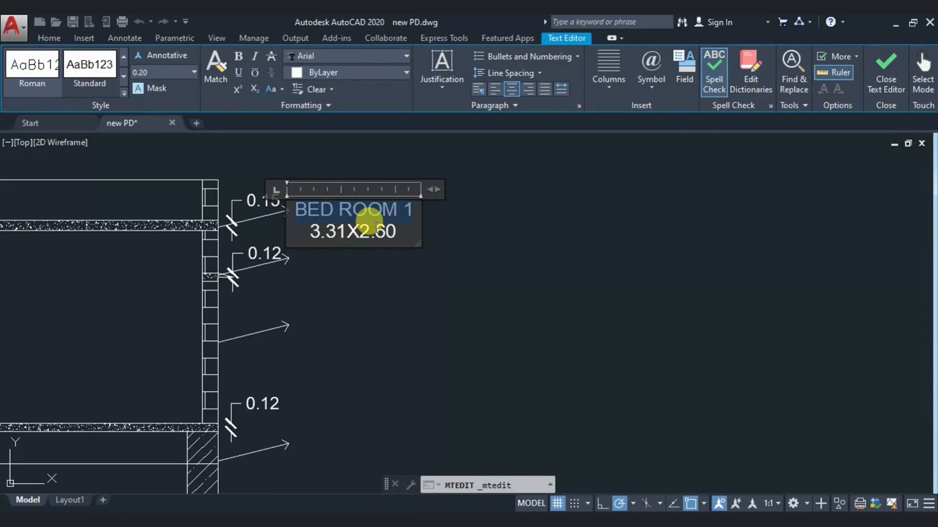
drag(406, 233, 285, 207)
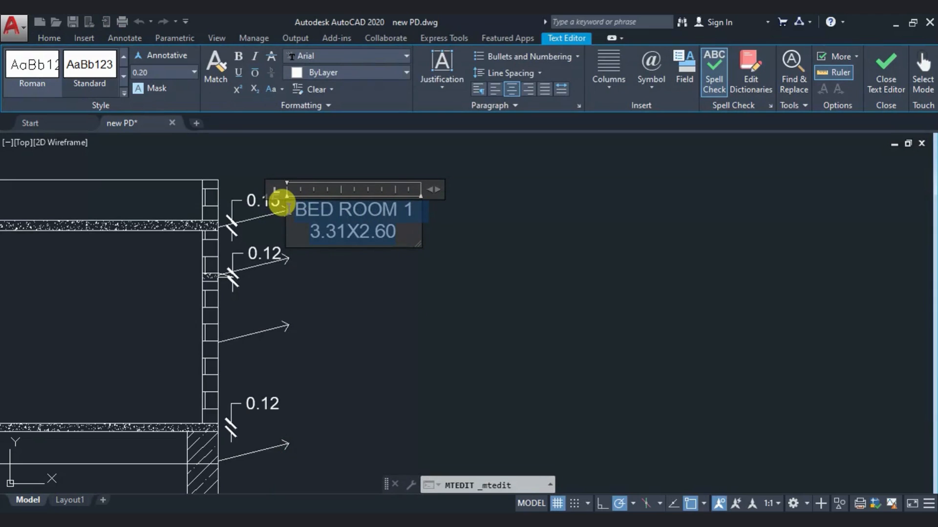
text(R)
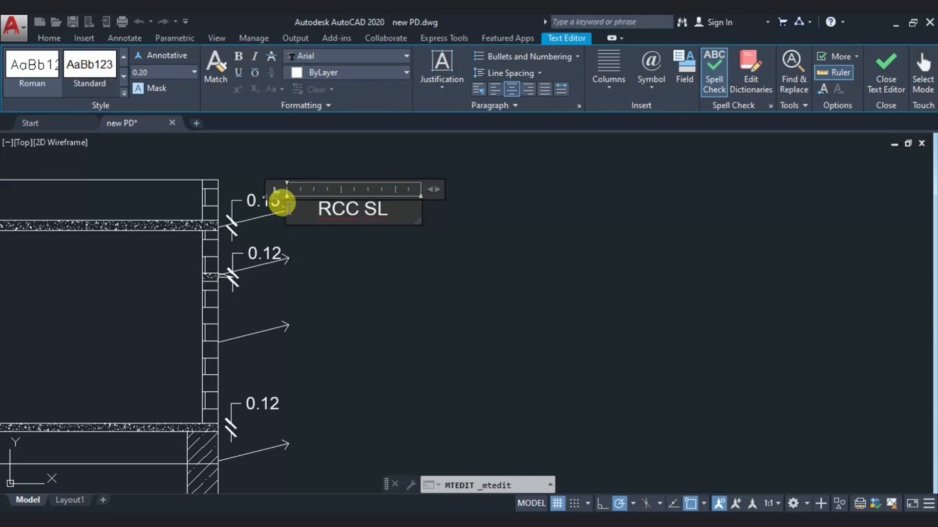
text(CC SAL)
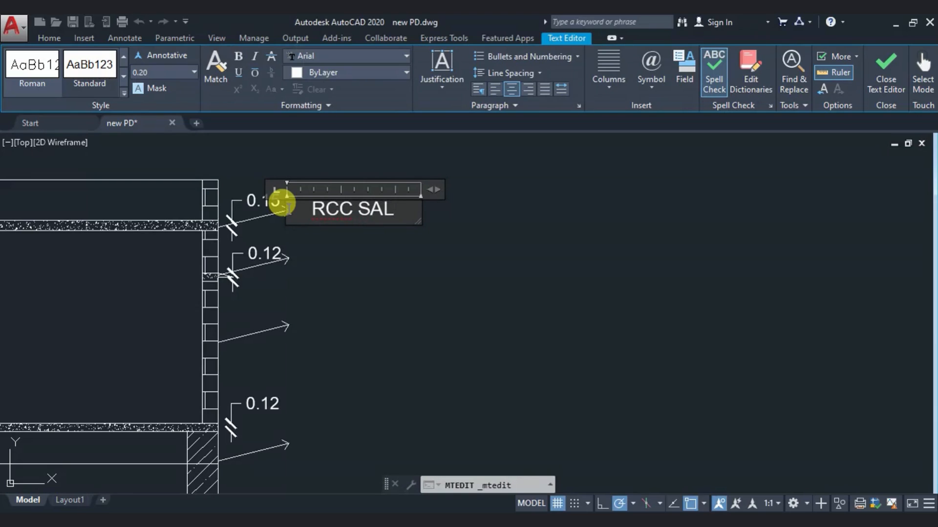
text(B)
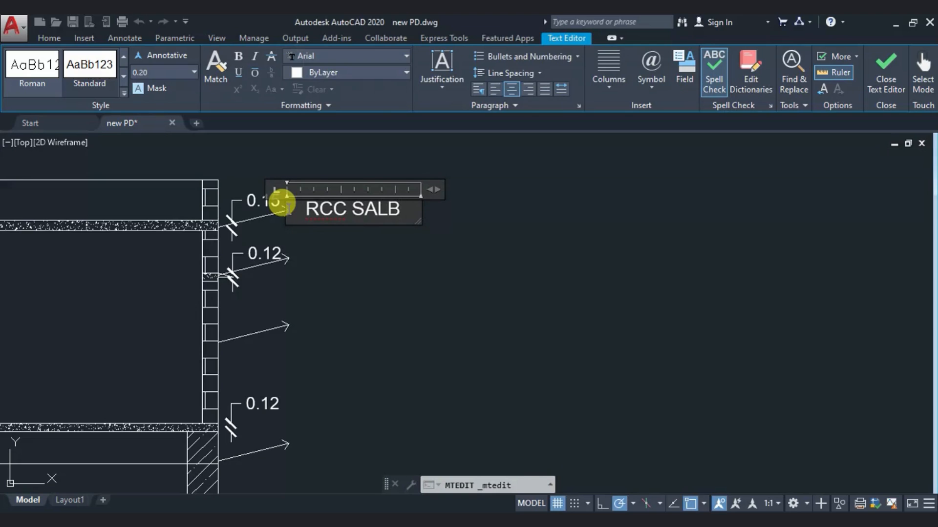
key(BackSpace)
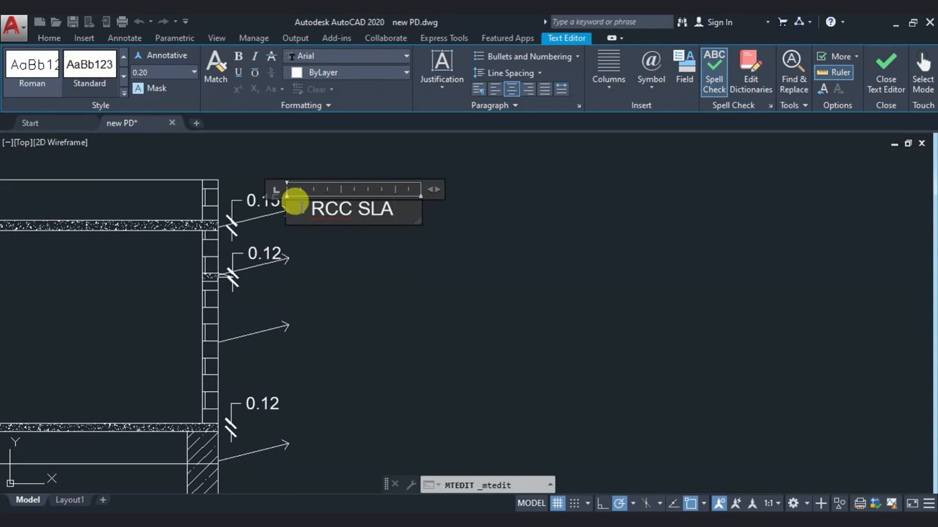
text(B)
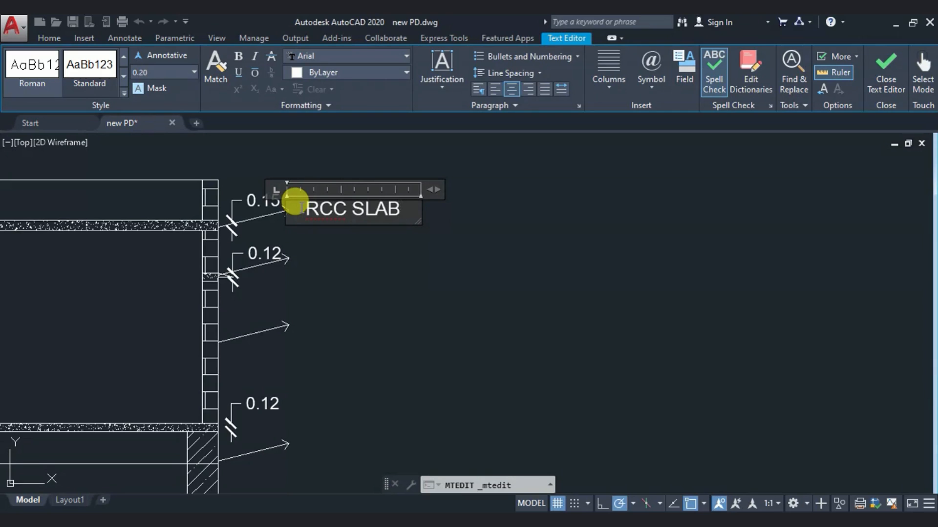
key(Return)
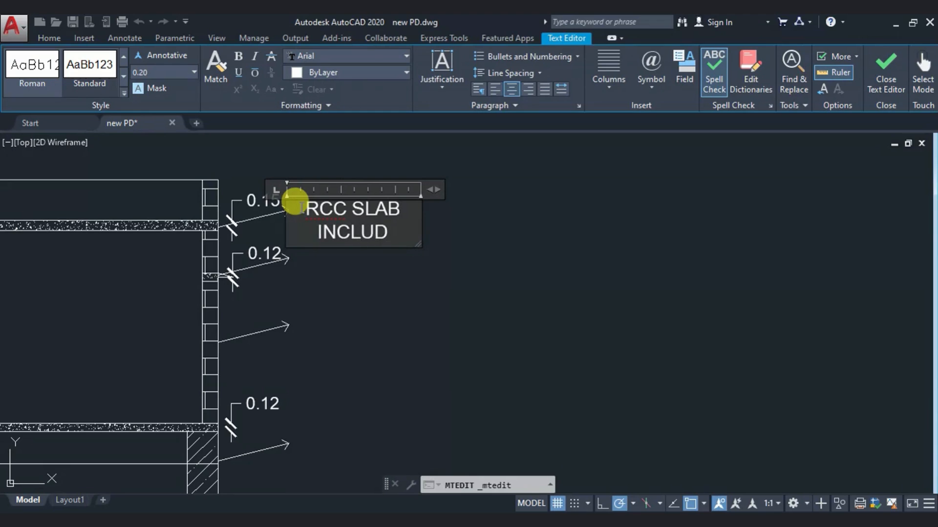
text(INCLUDING)
key(Return)
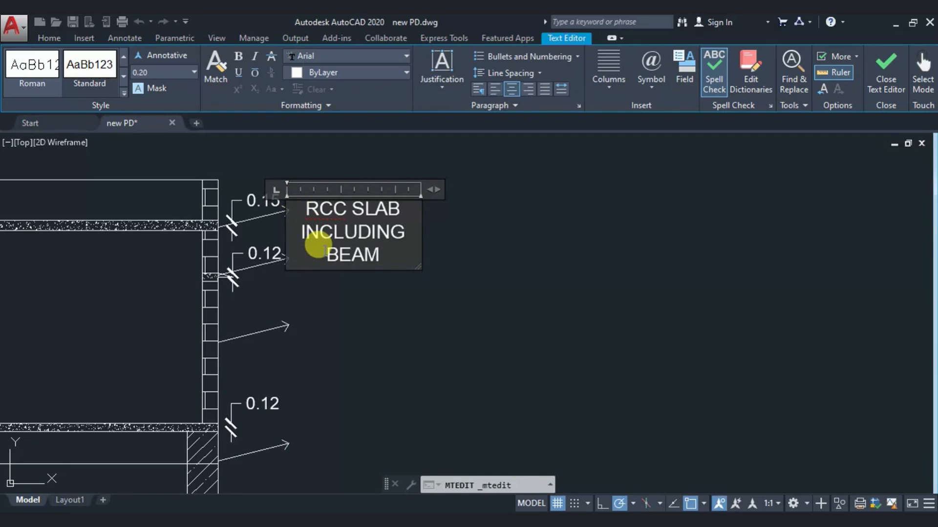
Set the paragraph alignment of the whole RCC SLAB INCLUDING BEAM label to default instead of centred
drag(300, 210, 386, 261)
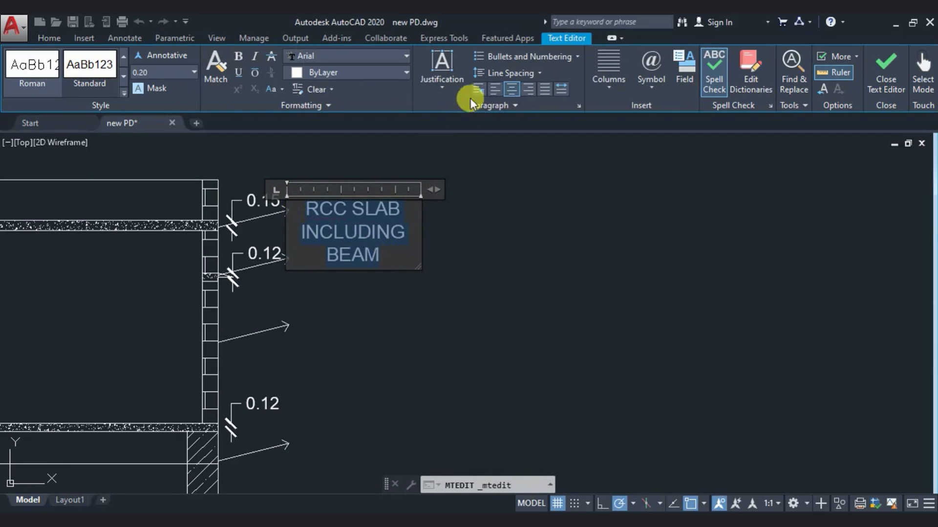
click(476, 90)
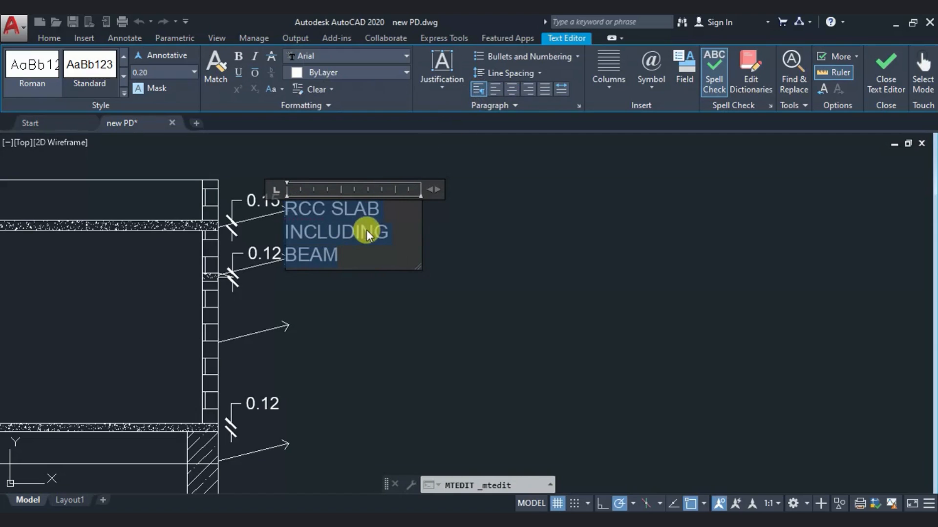
click(349, 251)
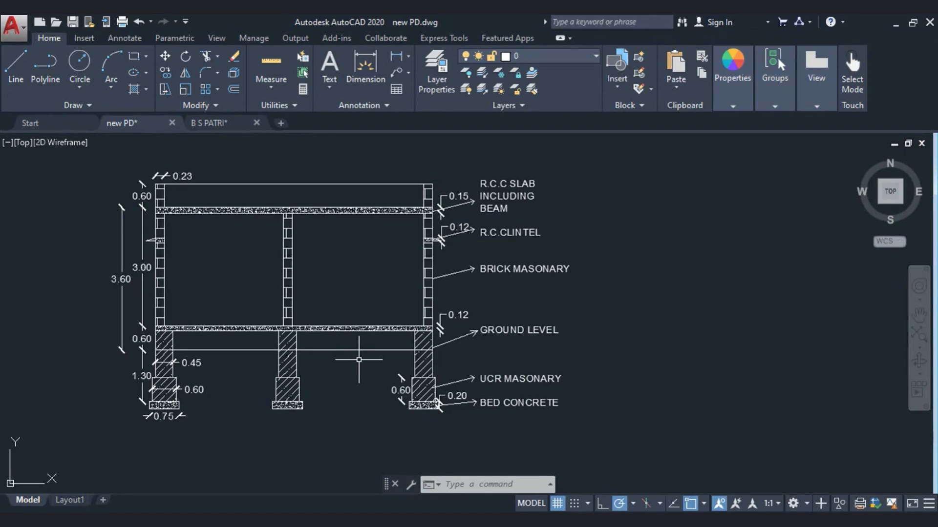
Save the drawing and paste the copied double door onto the floor slab against the section's left brick wall
key(ctrl+s)
key(ctrl+v)
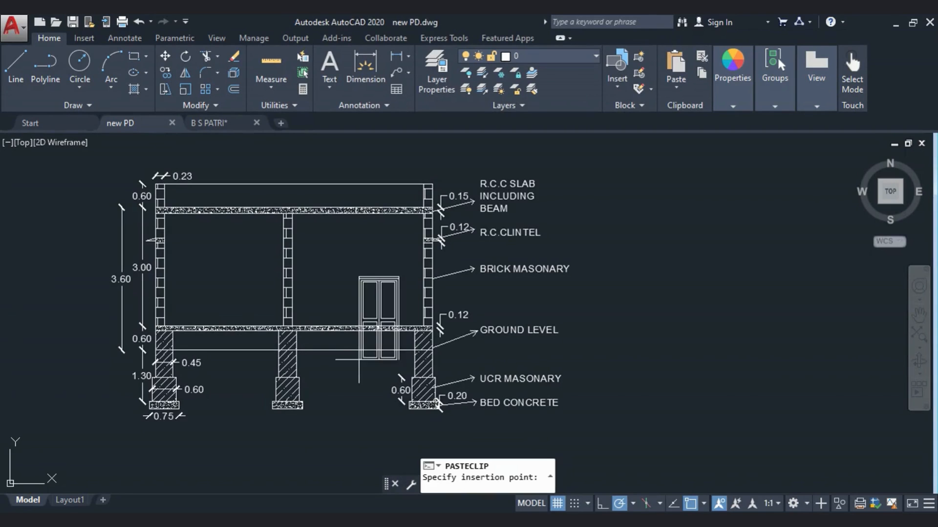
scroll(327, 320, up, 5)
scroll(327, 320, down, 5)
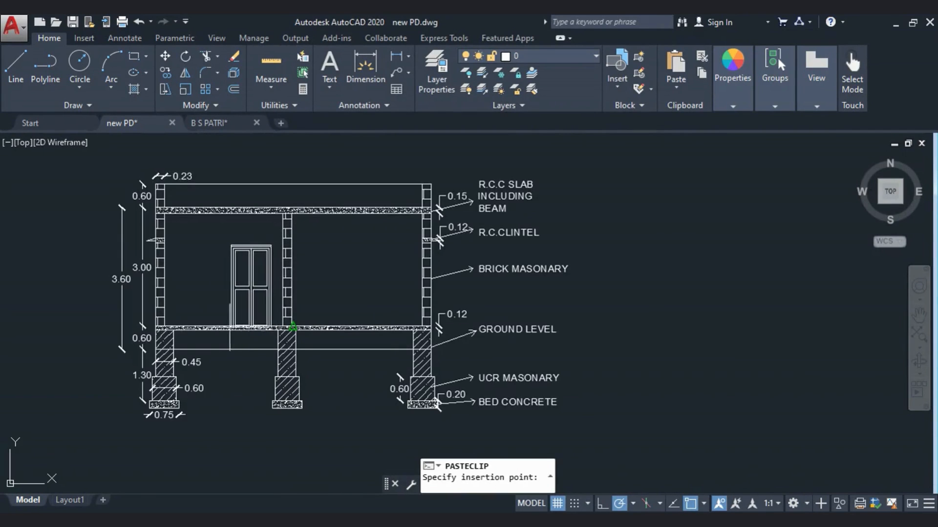
scroll(165, 326, up, 4)
key(Escape)
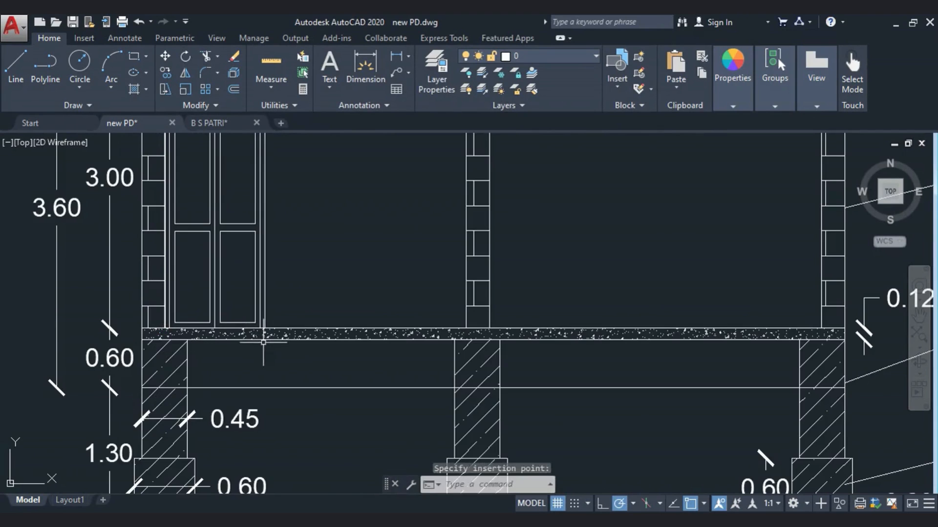
Draw a vertical projection line from the left jamb of BED ROOM 2's door in the plan up past the section's roof
scroll(228, 307, down, 6)
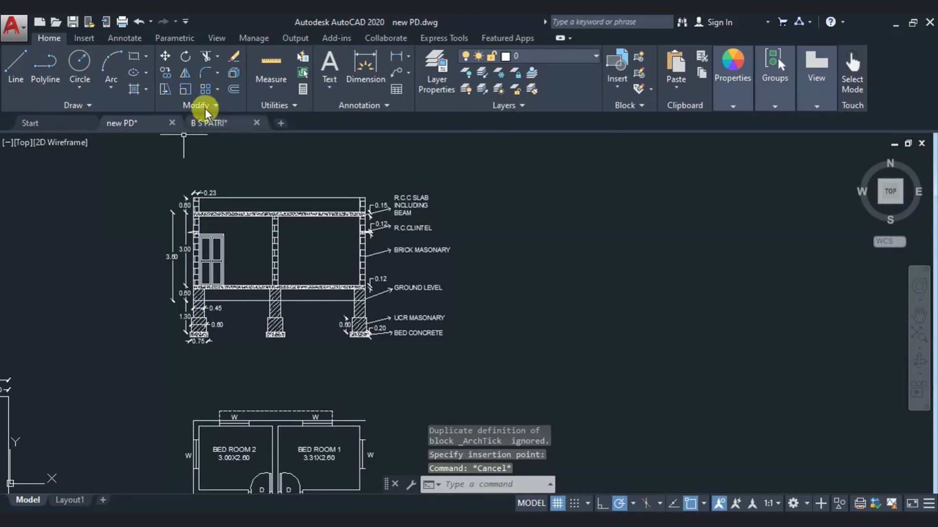
click(21, 66)
scroll(270, 374, up, 2)
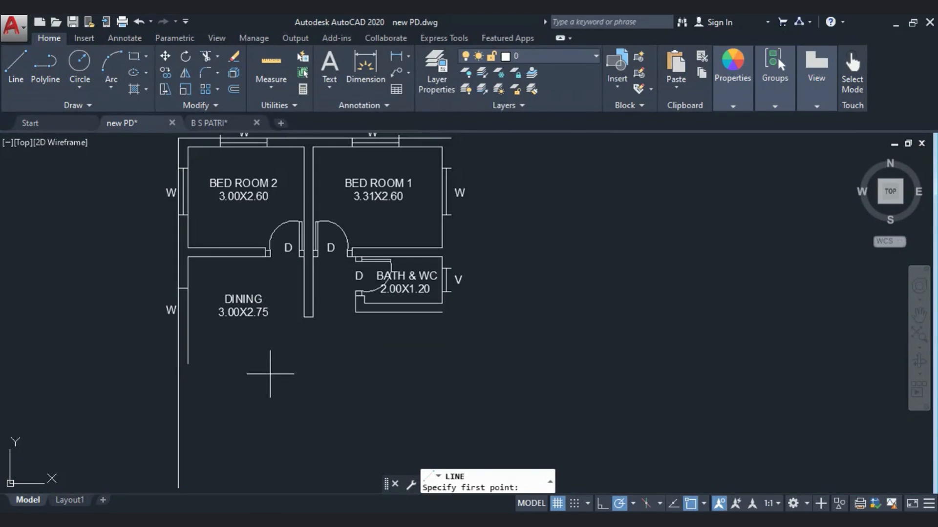
click(266, 258)
middle_drag(249, 370, 234, 506)
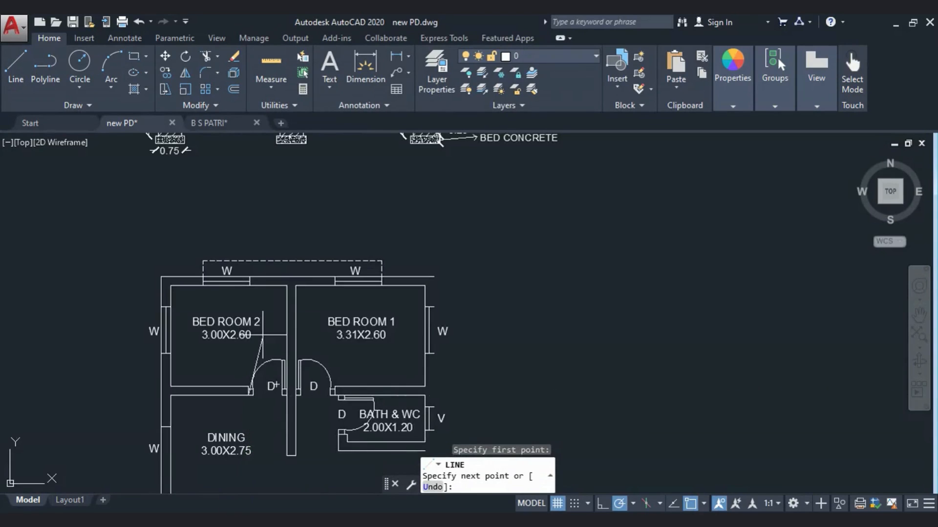
middle_drag(261, 358, 247, 478)
scroll(247, 478, down, 5)
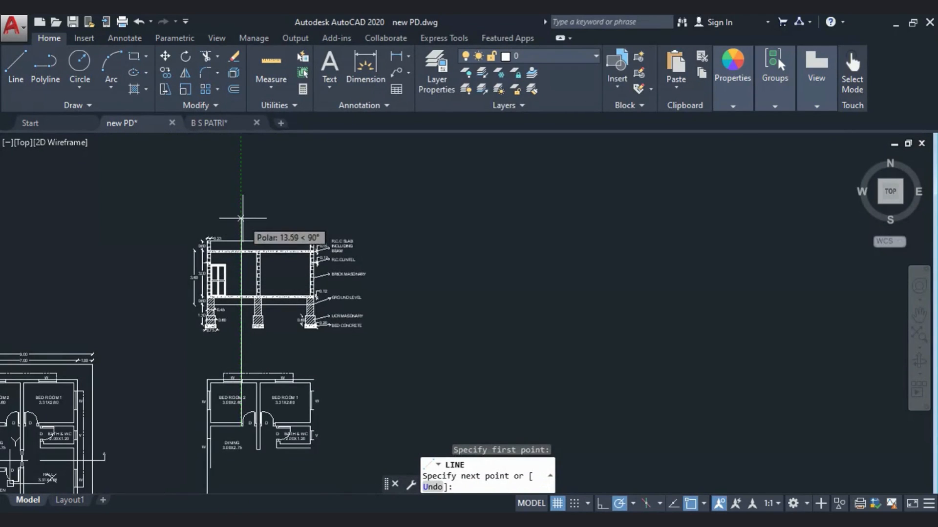
key(Escape)
Draw a vertical projection line from BED ROOM 2's upper inner corner at the partition wall up past the section's roof
click(22, 63)
scroll(200, 379, up, 5)
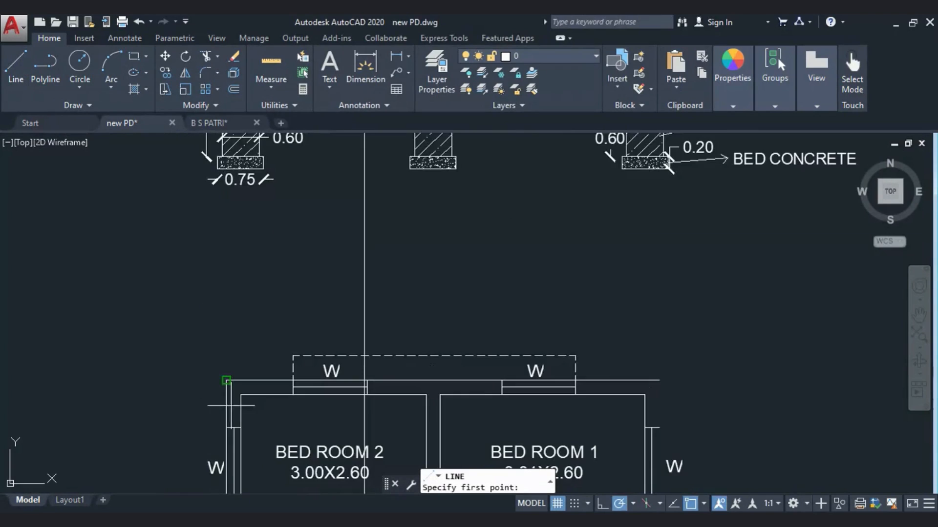
click(426, 395)
scroll(405, 403, down, 5)
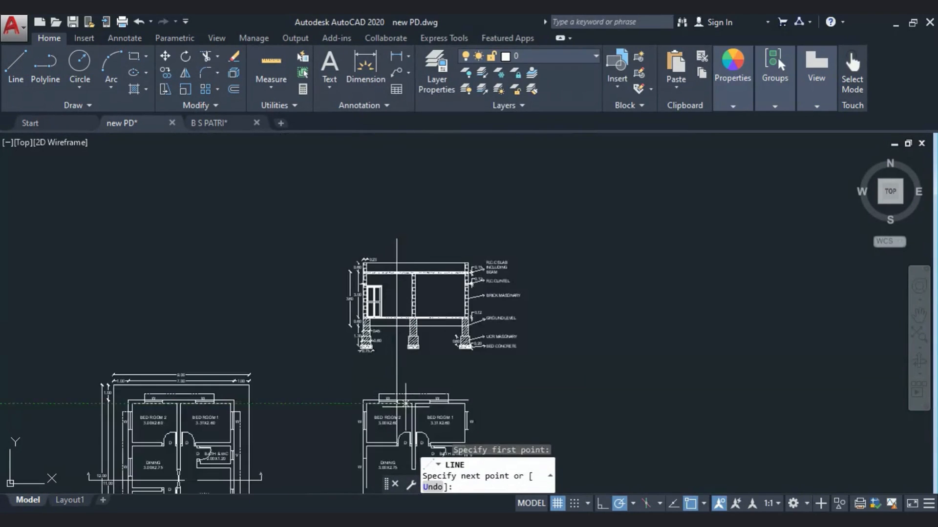
click(412, 213)
key(Escape)
Draw a vertical projection line from the right jamb of BED ROOM 1's door in the plan up past the section's roof
click(16, 62)
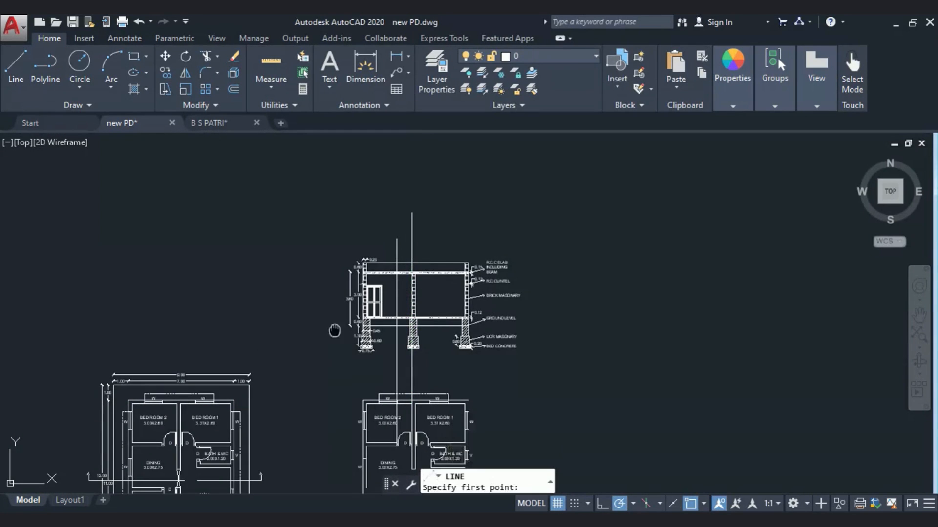
middle_drag(334, 331, 202, 248)
scroll(293, 356, up, 4)
click(286, 377)
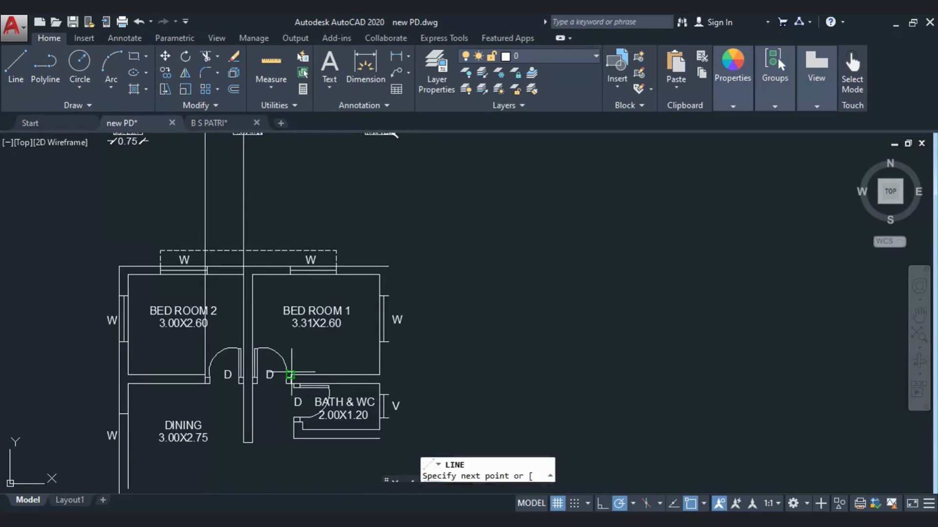
scroll(285, 378, down, 5)
click(296, 268)
key(Escape)
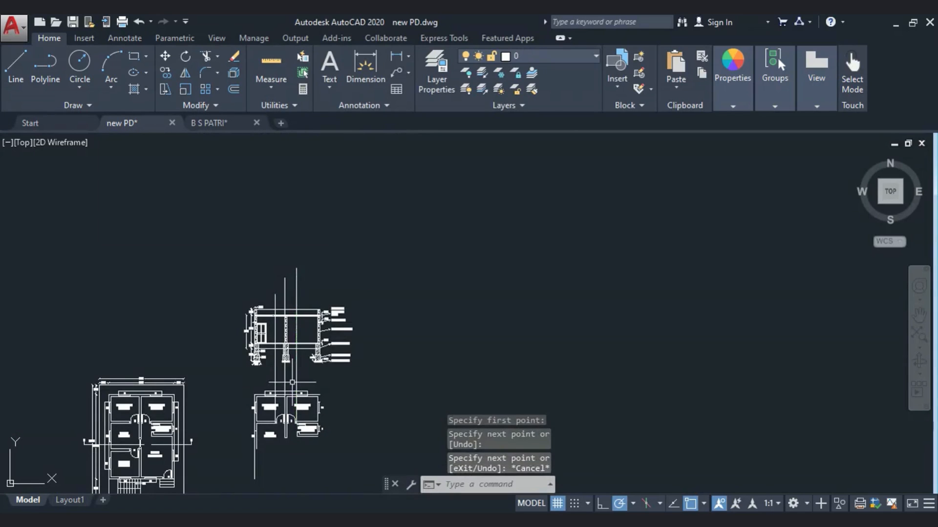
Draw a vertical projection line from the left face of the BATH & WC wall in the plan up past the section's roof
scroll(293, 436, up, 4)
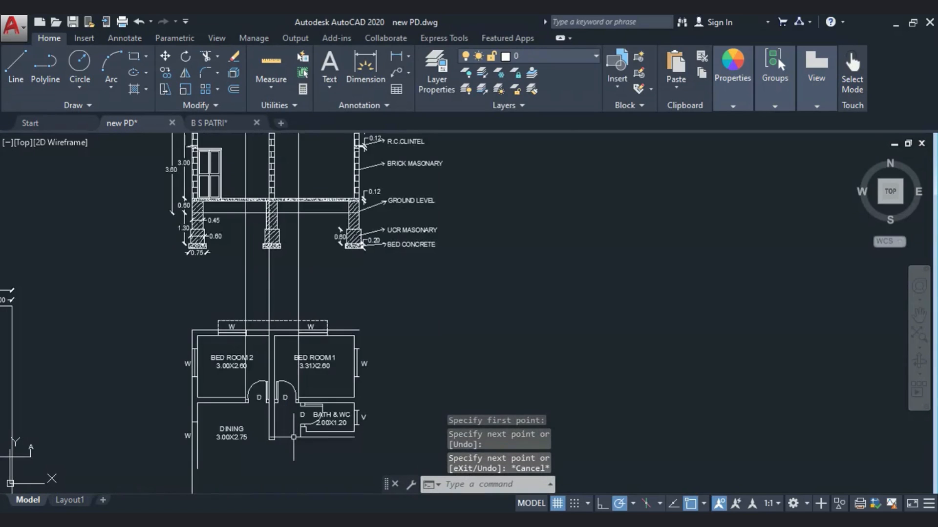
click(20, 70)
scroll(303, 419, up, 4)
click(292, 457)
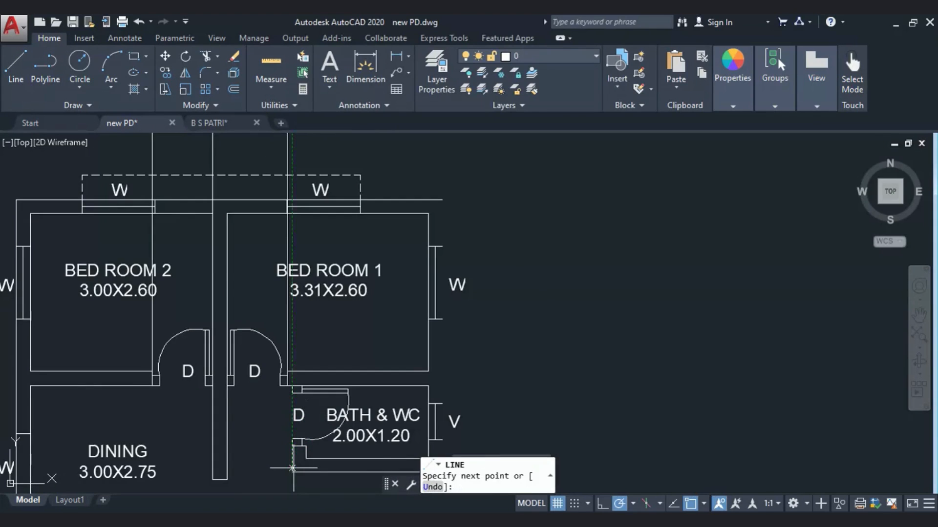
scroll(293, 454, down, 5)
scroll(290, 293, up, 4)
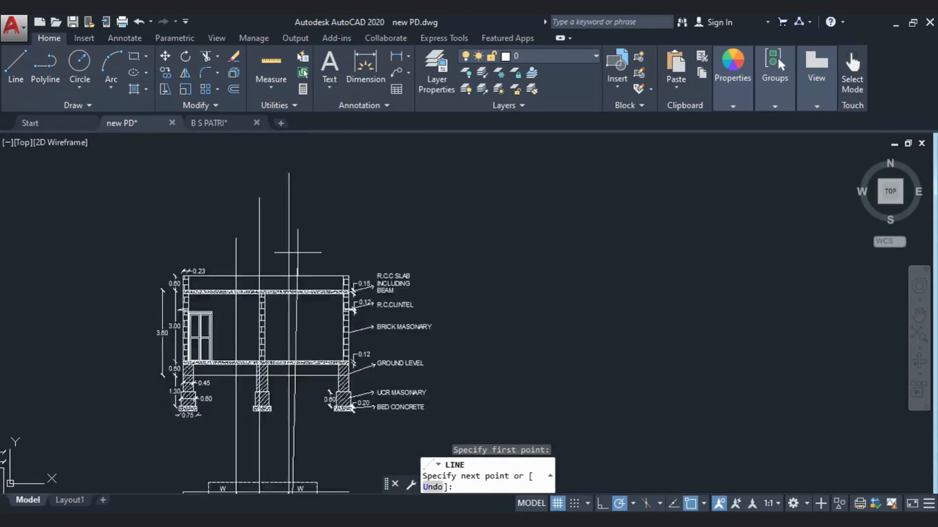
click(284, 198)
key(Escape)
Copy the double door from its lower left corner to the BED ROOM 2 projection line and to the middle wall's right face at floor level
middle_drag(244, 313, 370, 241)
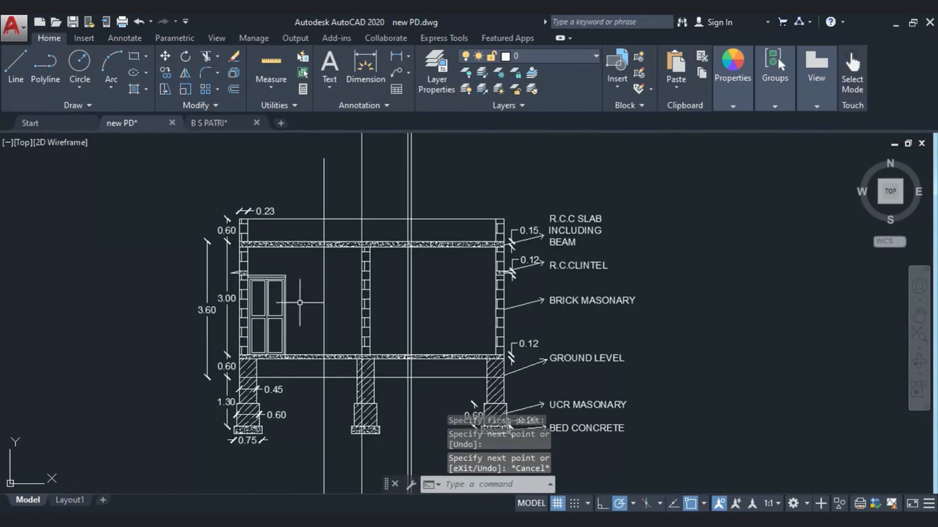
scroll(300, 303, up, 4)
click(175, 193)
click(328, 425)
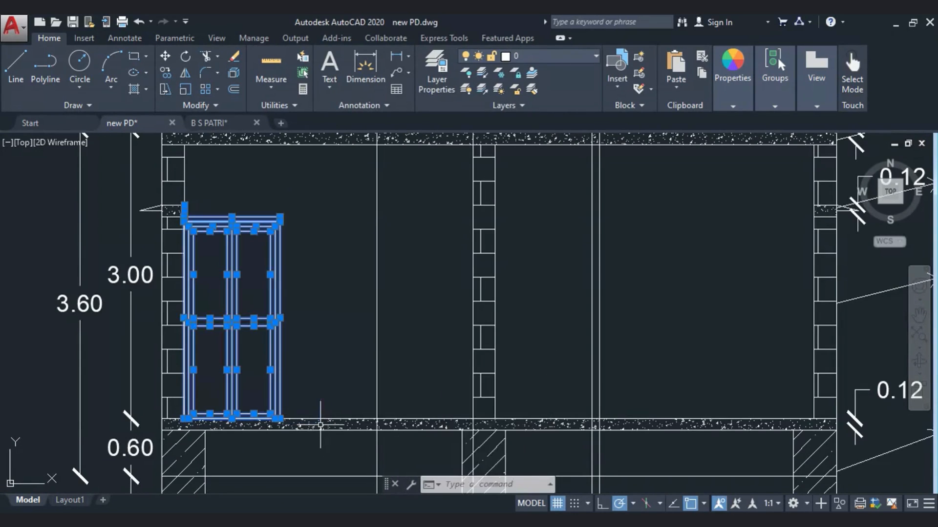
click(165, 74)
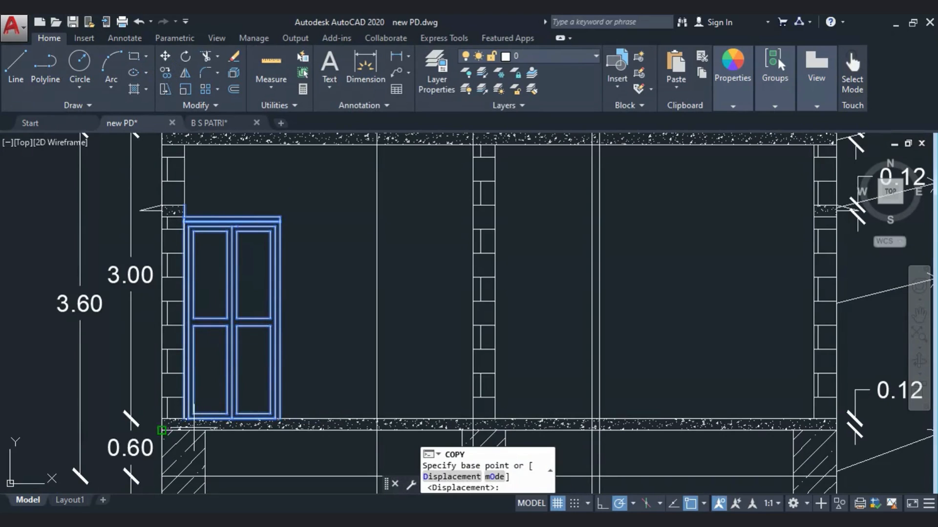
click(184, 418)
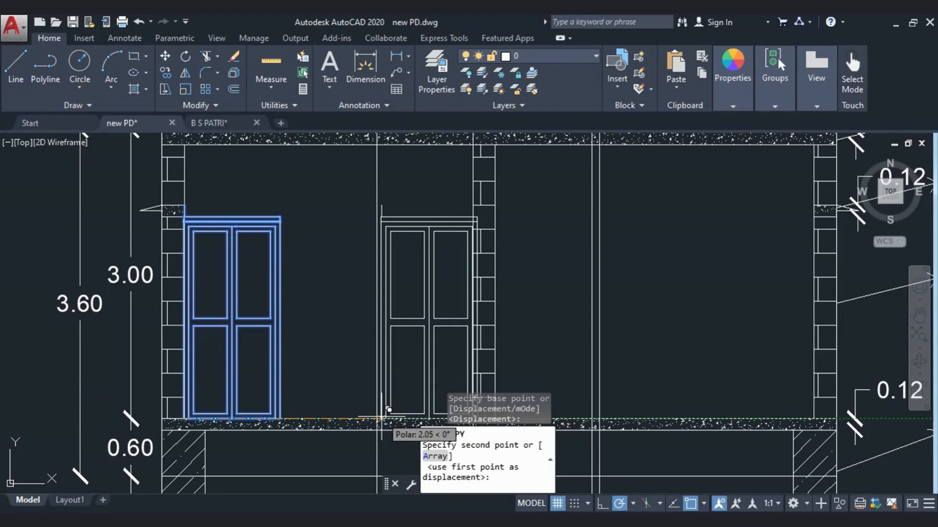
scroll(212, 376, down, 4)
scroll(342, 435, up, 4)
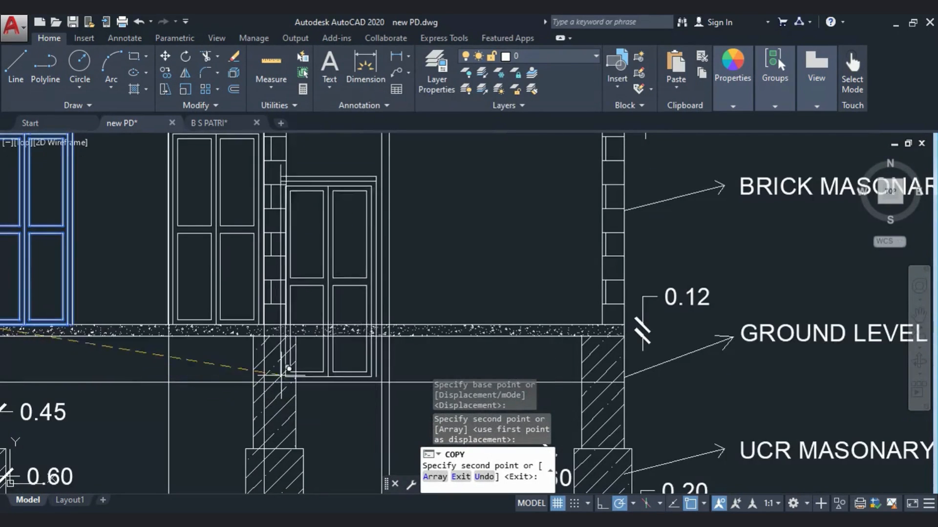
click(293, 319)
key(Escape)
scroll(333, 396, down, 4)
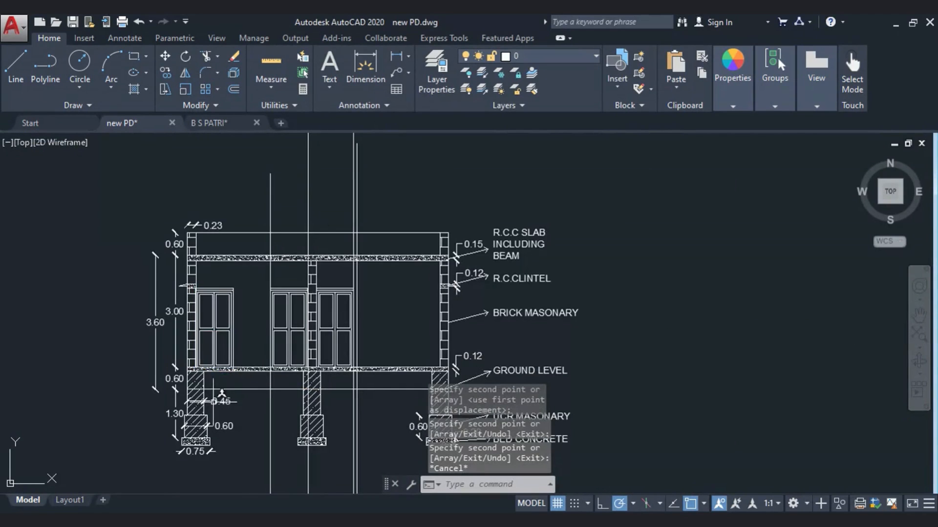
Delete the original pasted door beside the section's left brick wall
click(192, 277)
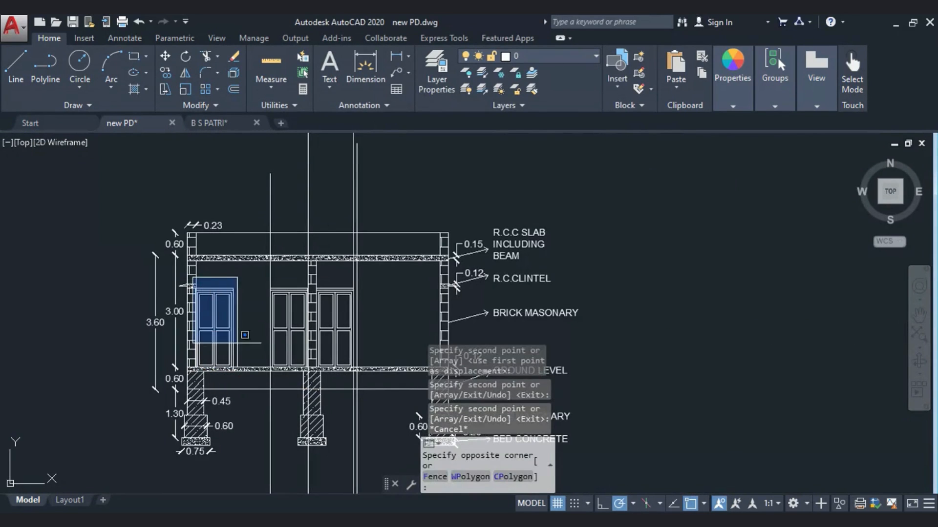
click(245, 386)
key(Delete)
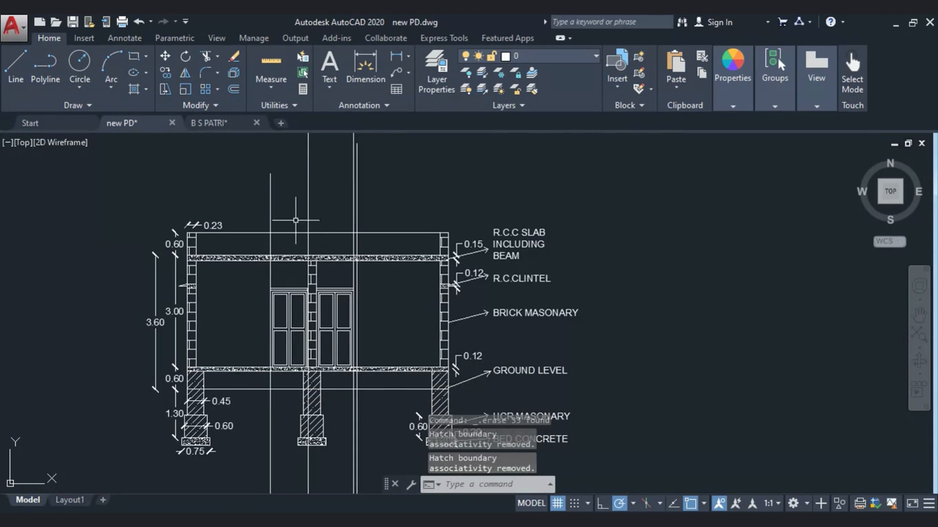
Delete the vertical projection lines at the section's doors and middle wall, keeping the one for the BATH & WC wall
click(270, 220)
key(Delete)
click(308, 205)
key(Delete)
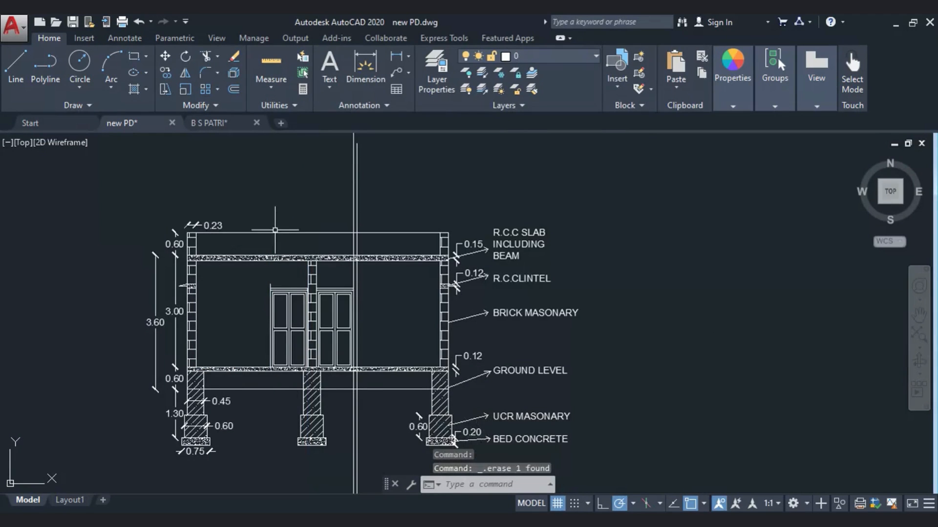
scroll(268, 295, up, 4)
scroll(240, 253, down, 4)
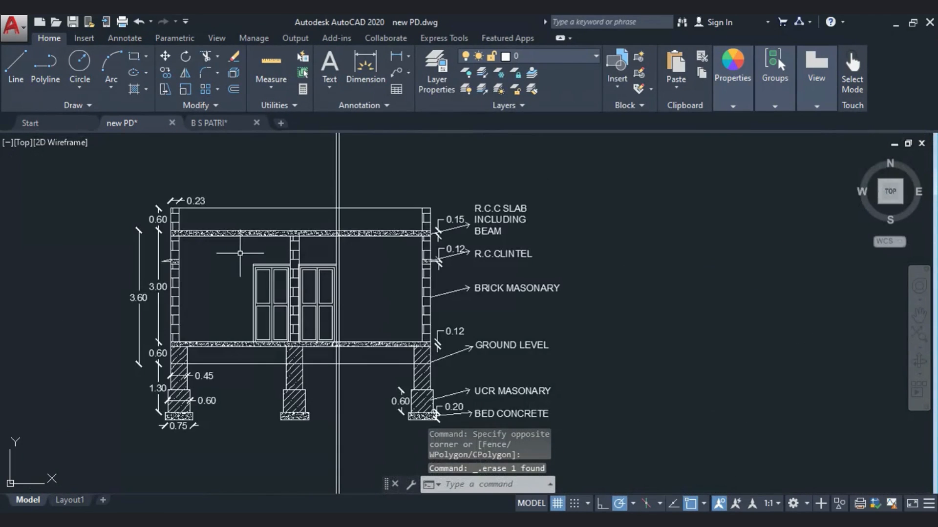
scroll(331, 249, up, 5)
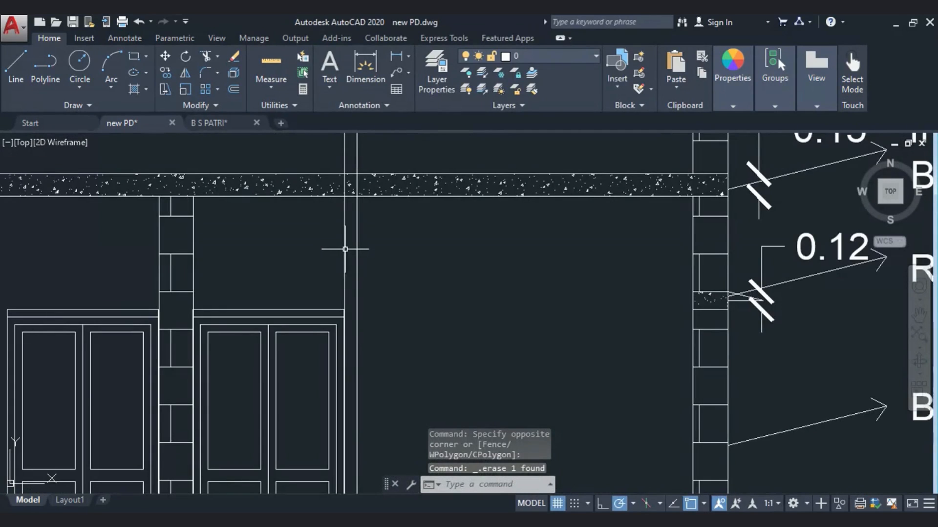
scroll(324, 248, down, 5)
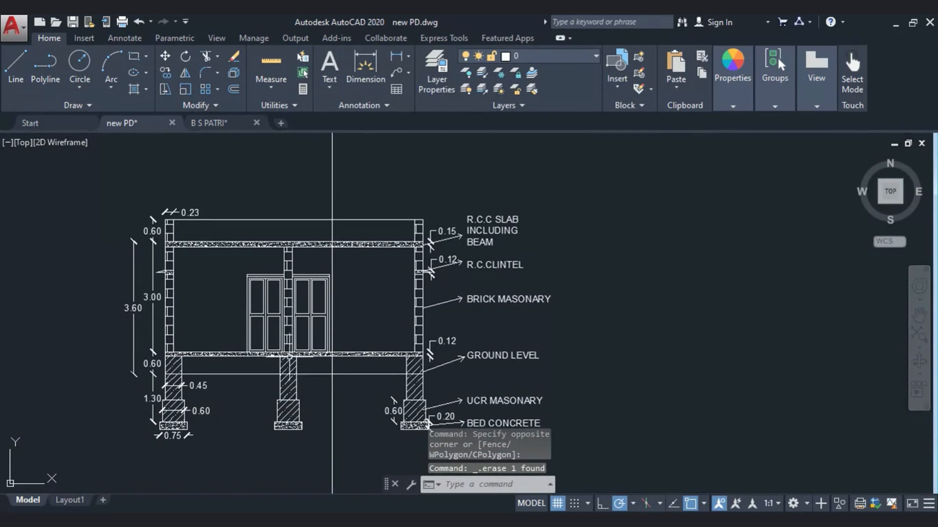
Trim the BATH & WC wall projection line above the roof, across the parapet zone and within the roof slab
click(384, 414)
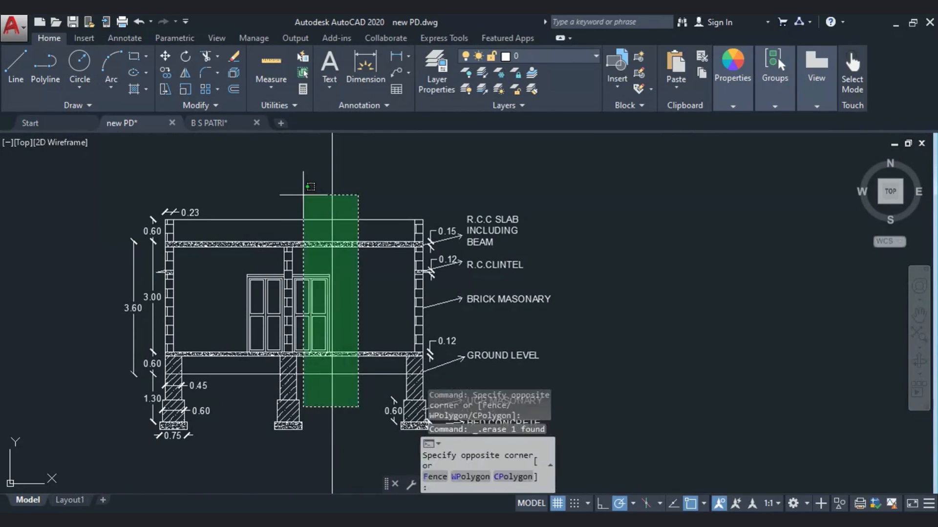
click(303, 185)
click(206, 56)
middle_drag(311, 165, 292, 237)
click(313, 249)
click(355, 272)
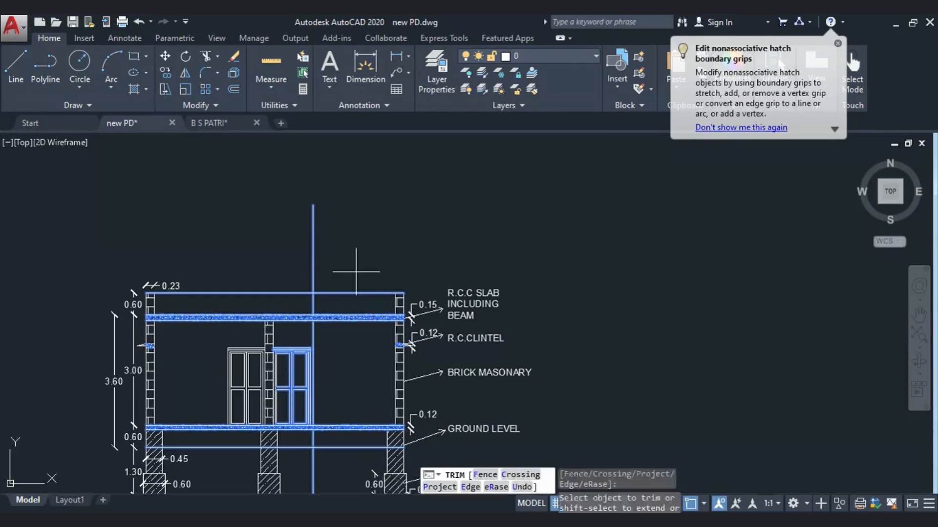
click(296, 238)
scroll(326, 306, up, 5)
click(324, 306)
click(252, 279)
scroll(383, 207, down, 5)
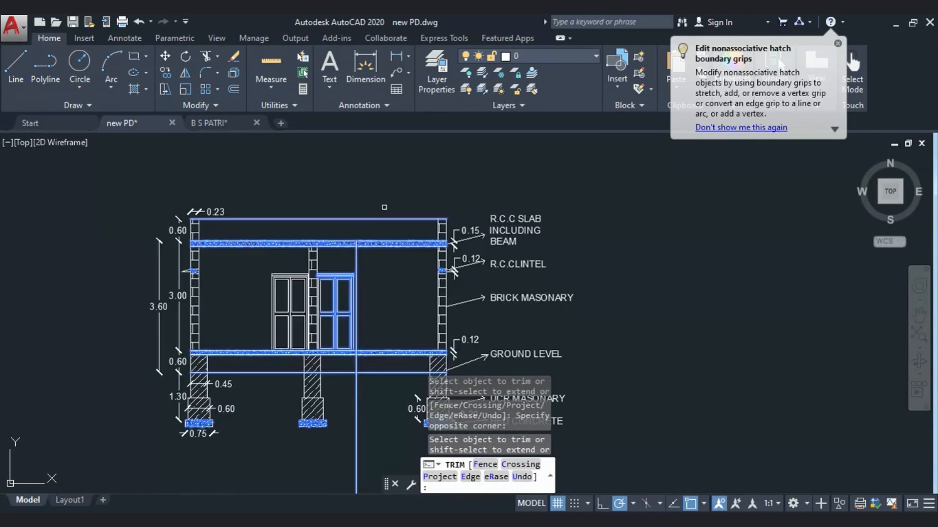
scroll(324, 259, up, 5)
click(448, 199)
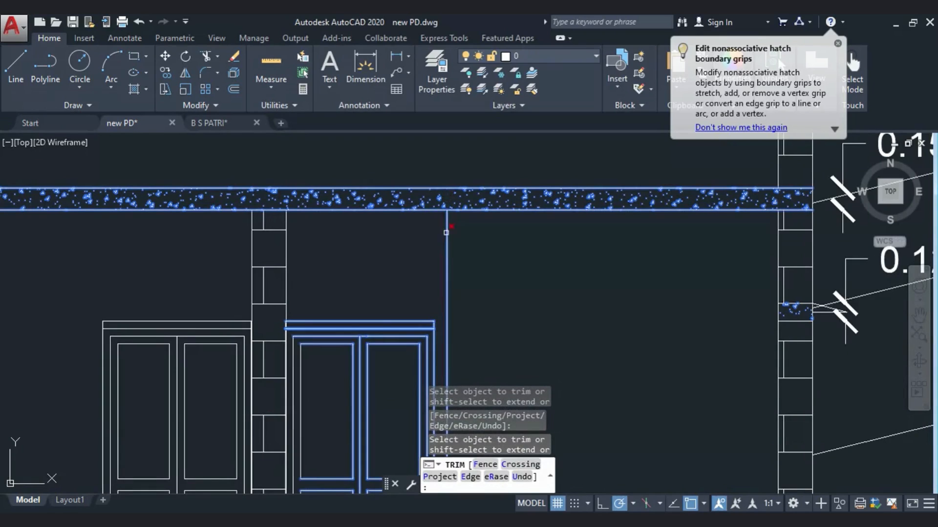
Trim the same projection line inside the floor slab and between that slab and the ground level line
middle_drag(431, 321, 367, 212)
scroll(337, 307, down, 6)
click(334, 296)
scroll(342, 391, up, 4)
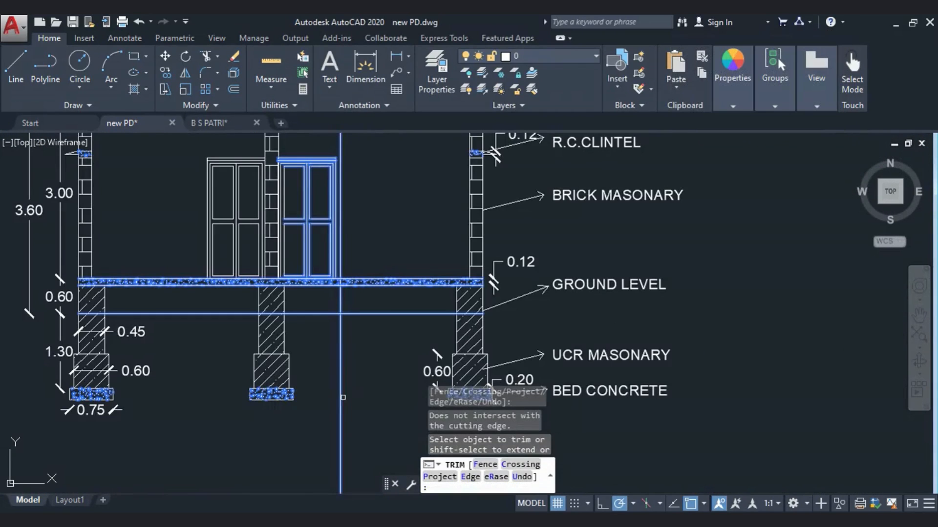
click(340, 300)
scroll(341, 282, up, 5)
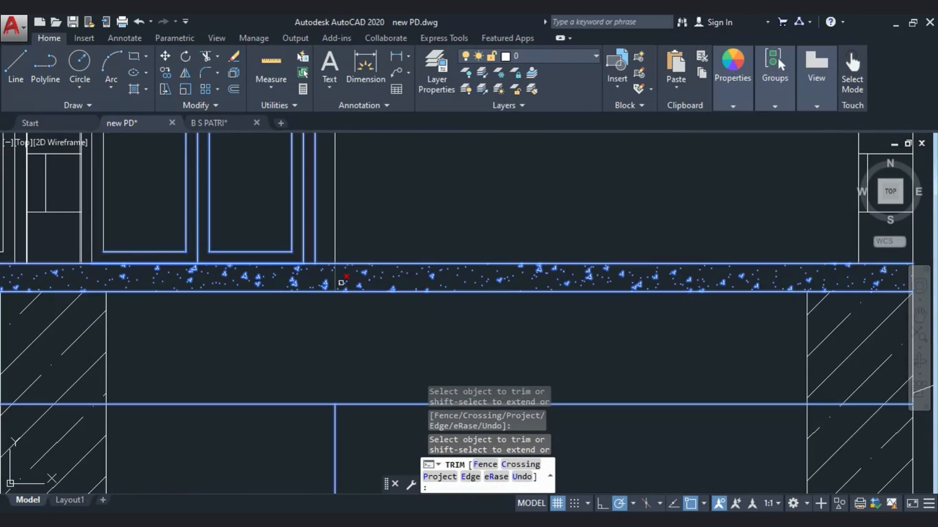
click(341, 282)
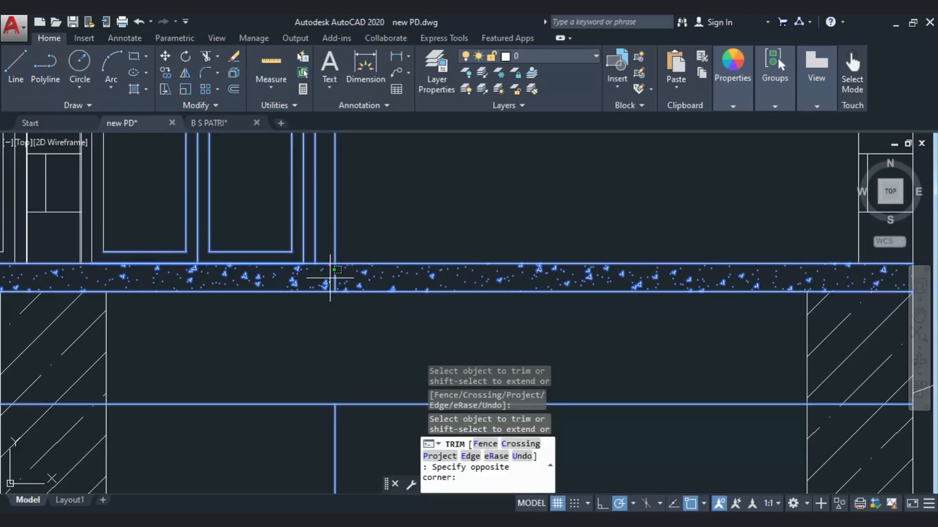
click(332, 276)
scroll(311, 371, down, 8)
key(Escape)
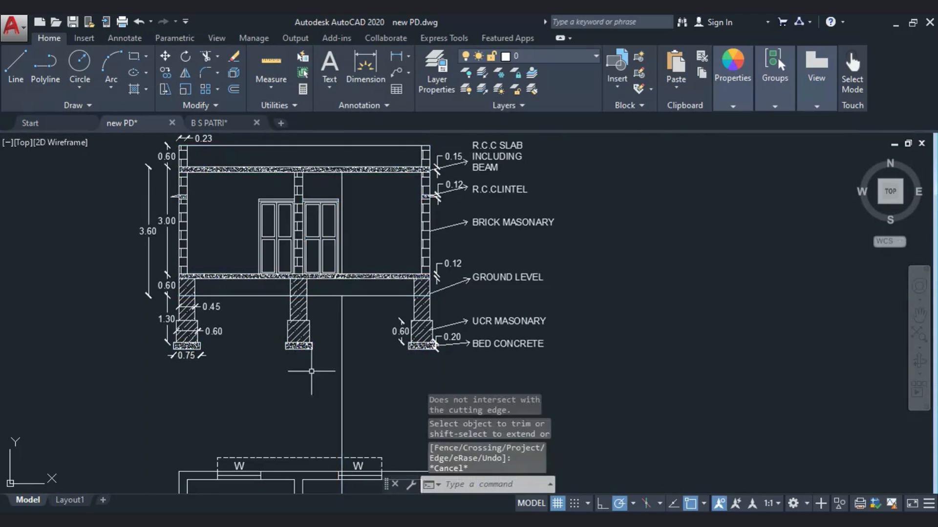
key(Escape)
Delete the partial floor plan copy below the section together with the leftover projection line pieces
middle_drag(328, 380, 326, 324)
scroll(328, 312, down, 4)
scroll(325, 355, up, 4)
scroll(319, 354, down, 3)
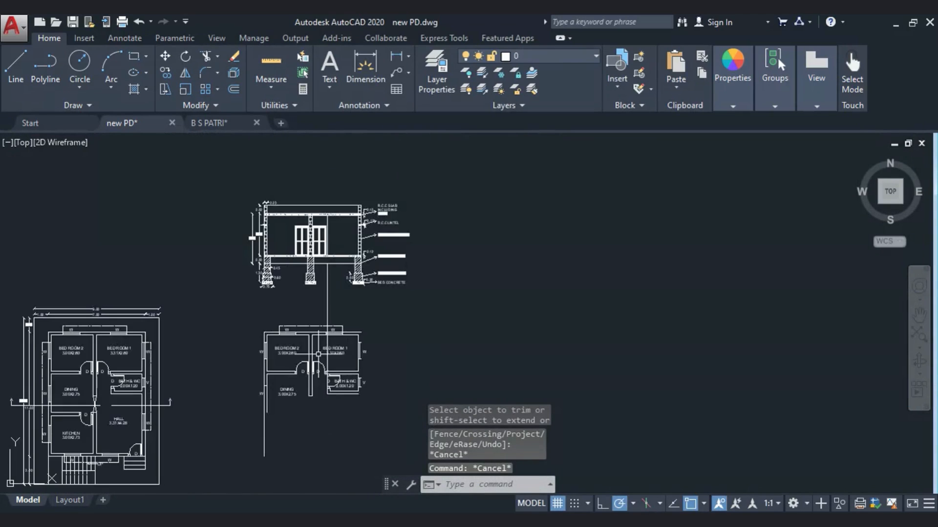
click(374, 440)
click(227, 312)
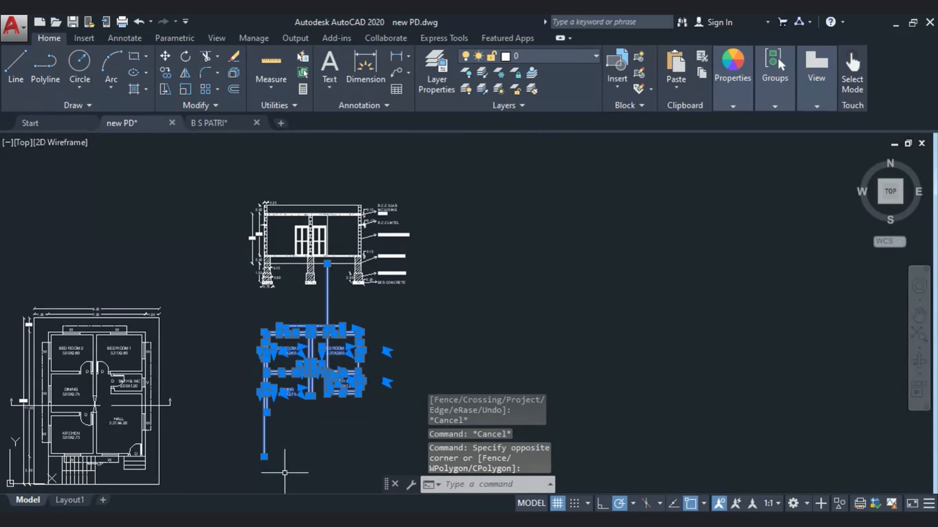
key(Delete)
scroll(329, 335, up, 4)
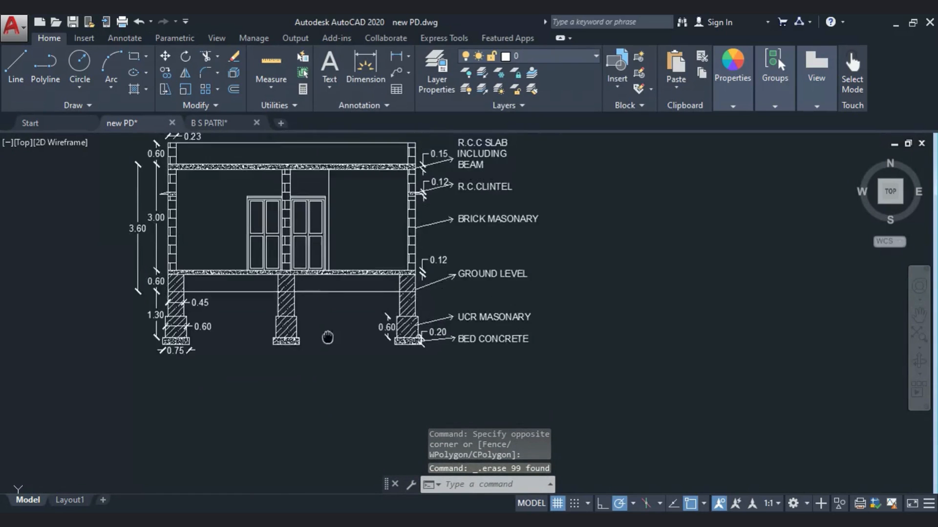
key(Escape)
key(Escape)
key(Escape)
scroll(321, 337, down, 4)
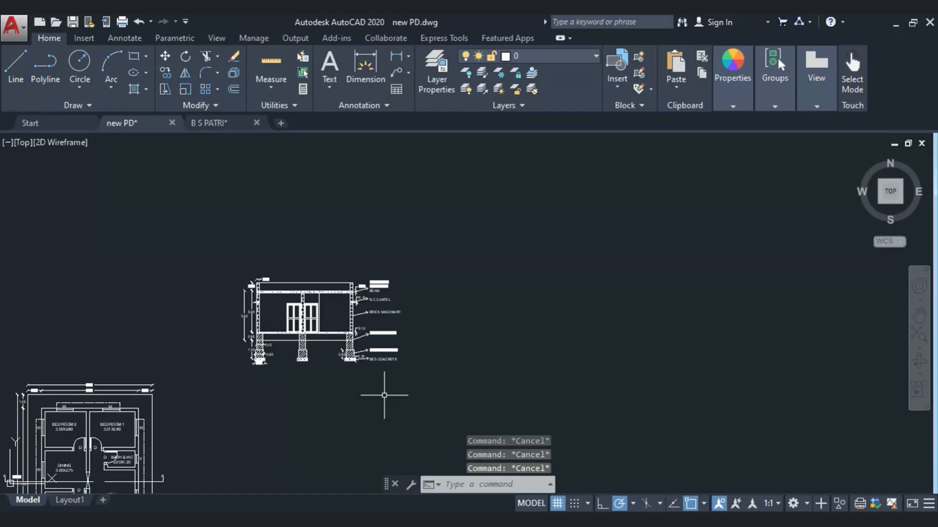
Move the complete section with its dimensions and labels down beside the full floor plan
click(469, 386)
click(236, 224)
click(423, 380)
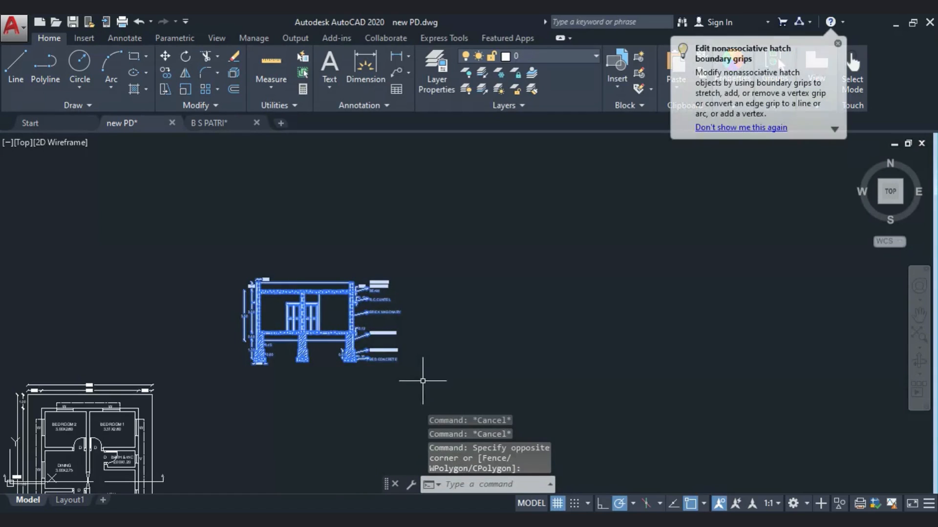
click(210, 260)
click(165, 57)
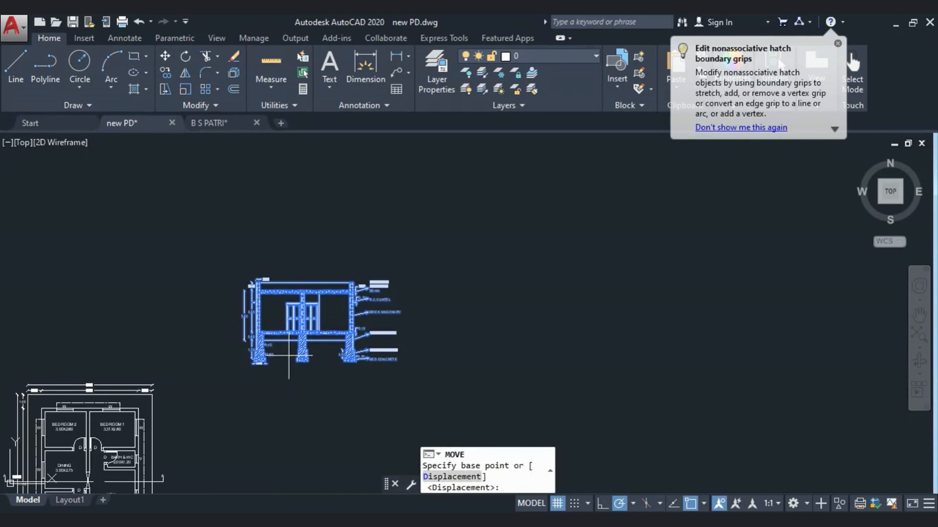
middle_drag(275, 379, 325, 230)
click(342, 208)
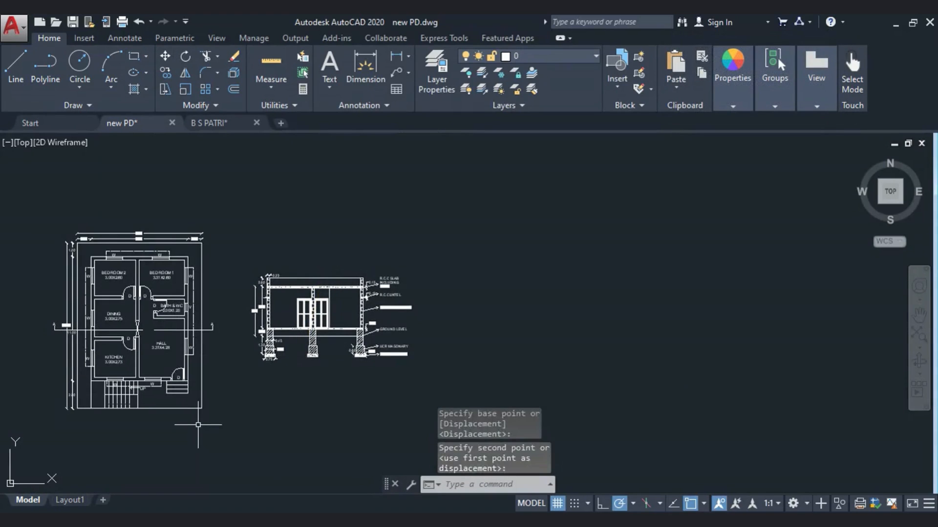
key(Escape)
key(Escape)
mouse_move(199, 425)
middle_down()
mouse_move(303, 351)
mouse_move(331, 319)
mouse_move(289, 374)
mouse_move(321, 342)
middle_up()
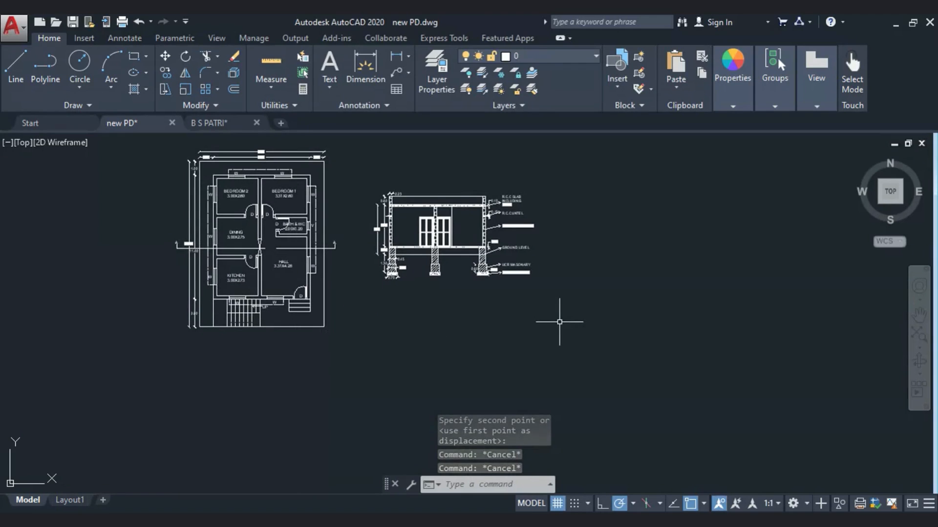
middle_drag(503, 322, 472, 392)
click(556, 360)
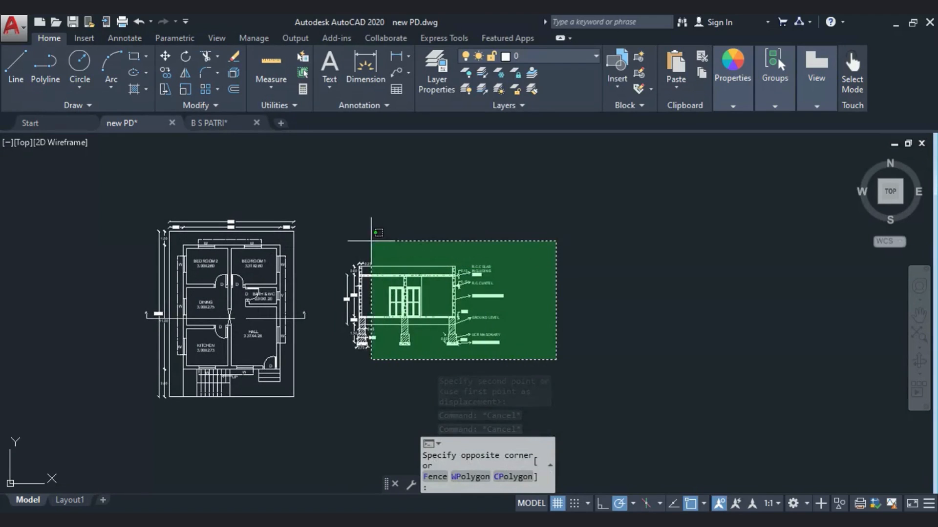
click(344, 214)
click(554, 366)
click(335, 226)
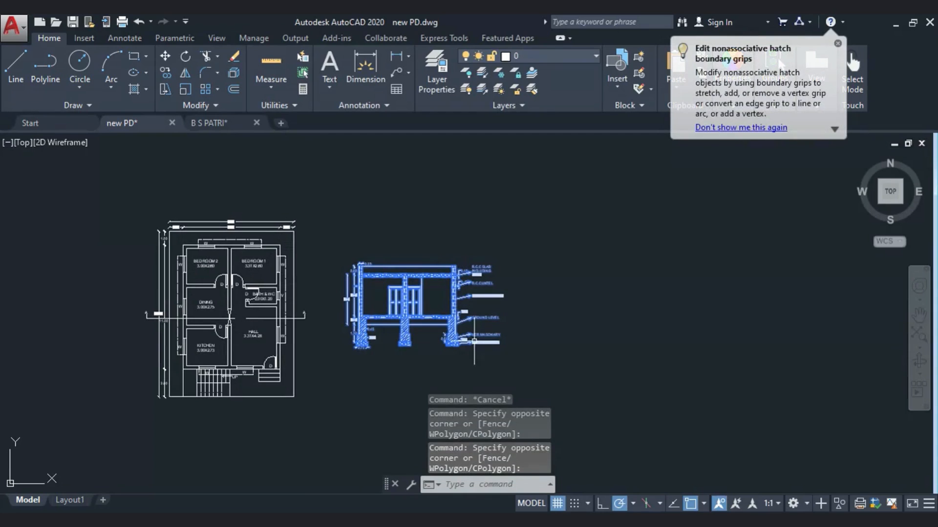
key(Escape)
scroll(435, 368, up, 4)
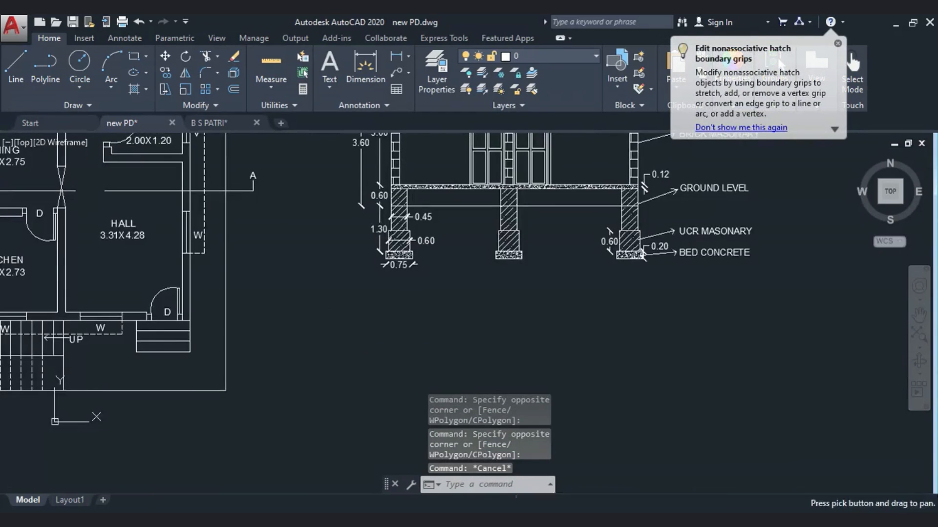
scroll(401, 327, down, 4)
scroll(513, 244, up, 6)
scroll(512, 244, down, 4)
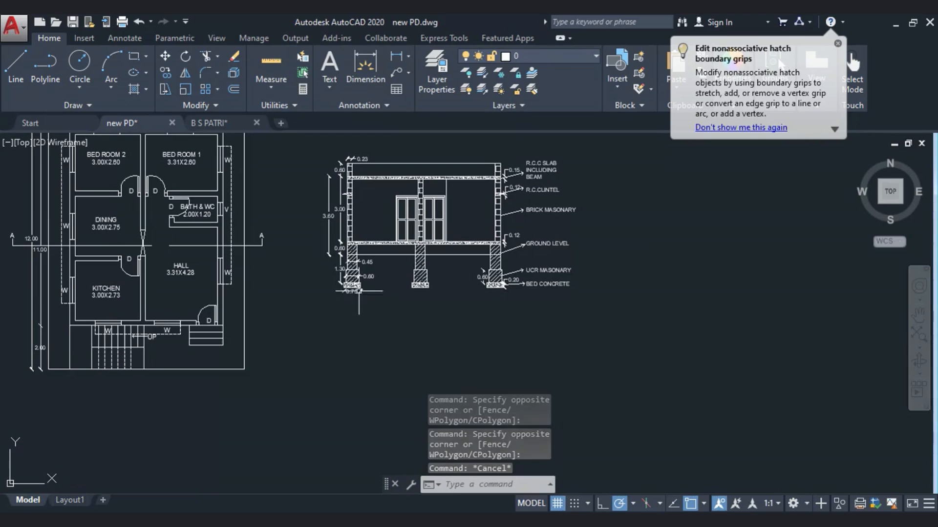
Copy the HALL 3.31X4.28 room label to the empty space below the floor plan
click(178, 274)
click(166, 73)
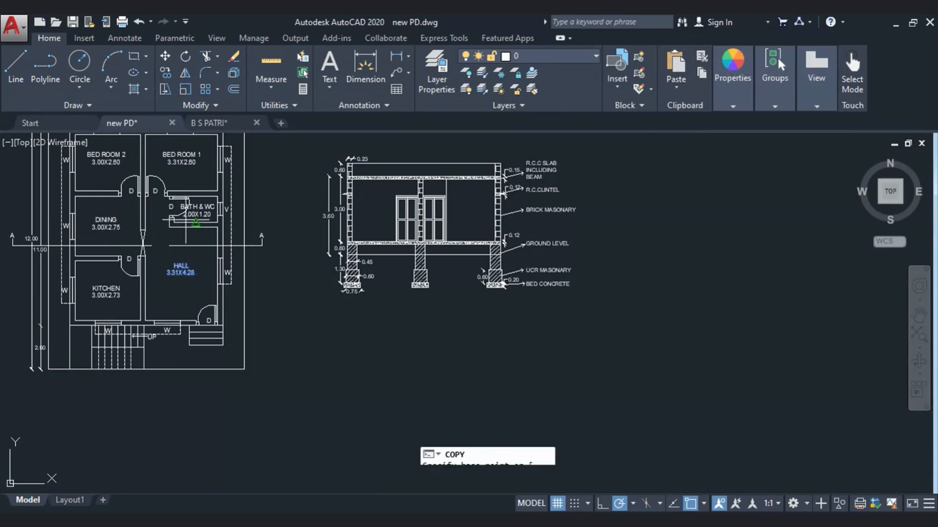
click(194, 282)
middle_drag(98, 415, 230, 319)
scroll(223, 325, up, 4)
click(214, 306)
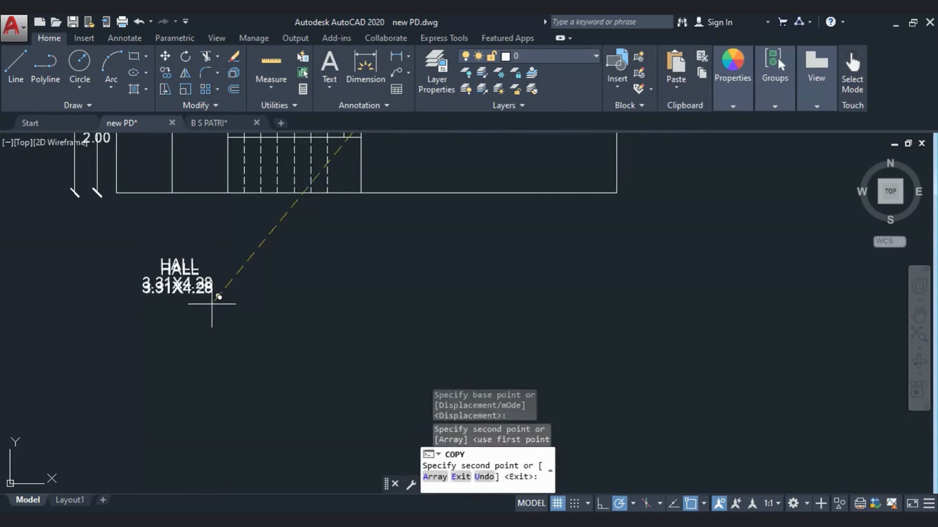
key(Escape)
Replace the copied label's text with "GROUND FLOOR PLAN SCALE 1:100" and widen its text frame to fit on one line
double_click(183, 263)
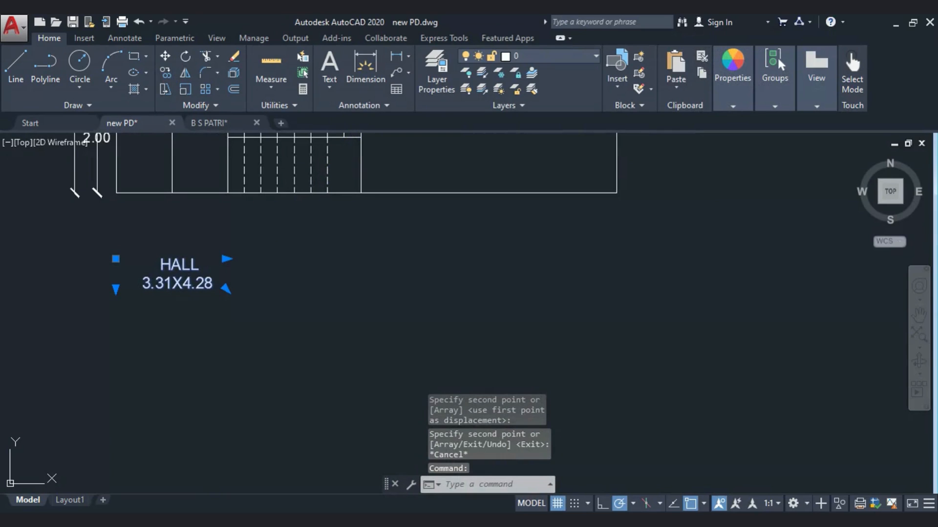
drag(219, 280, 115, 235)
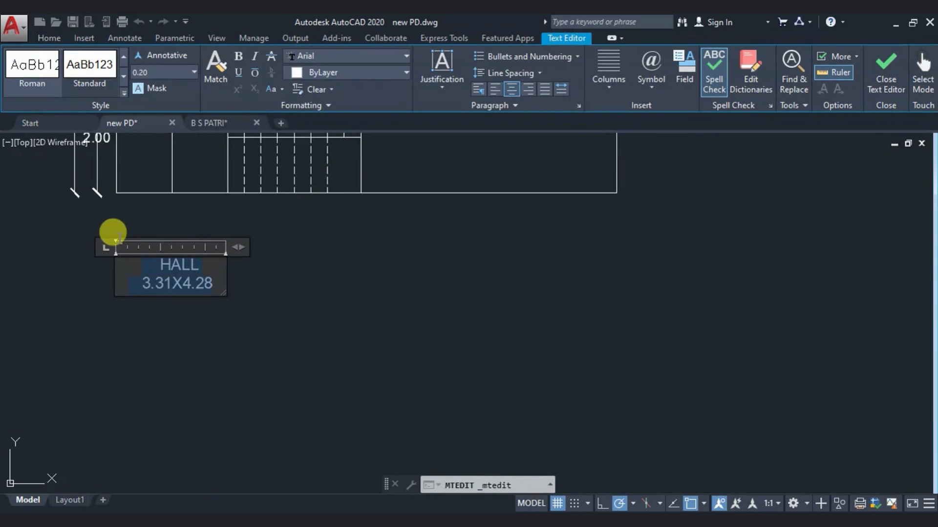
text(GR)
text(OU)
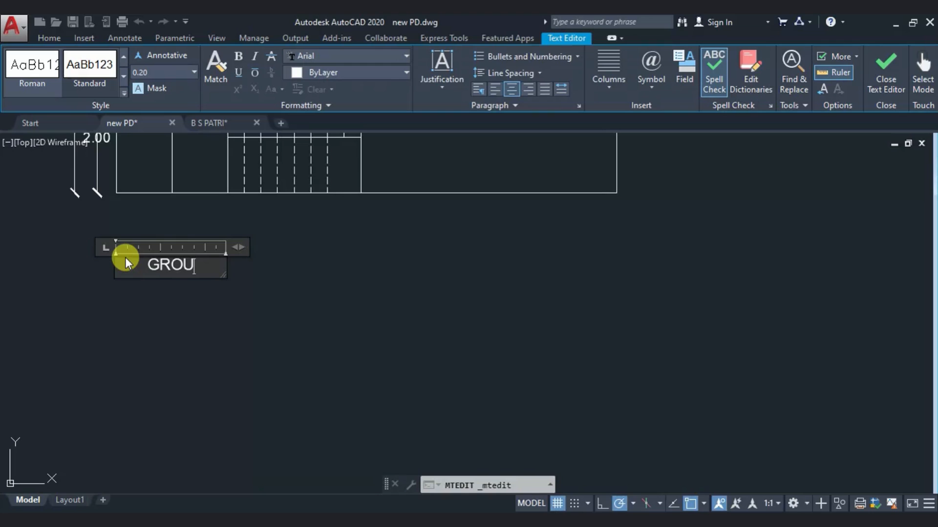
text(ND FLOOR)
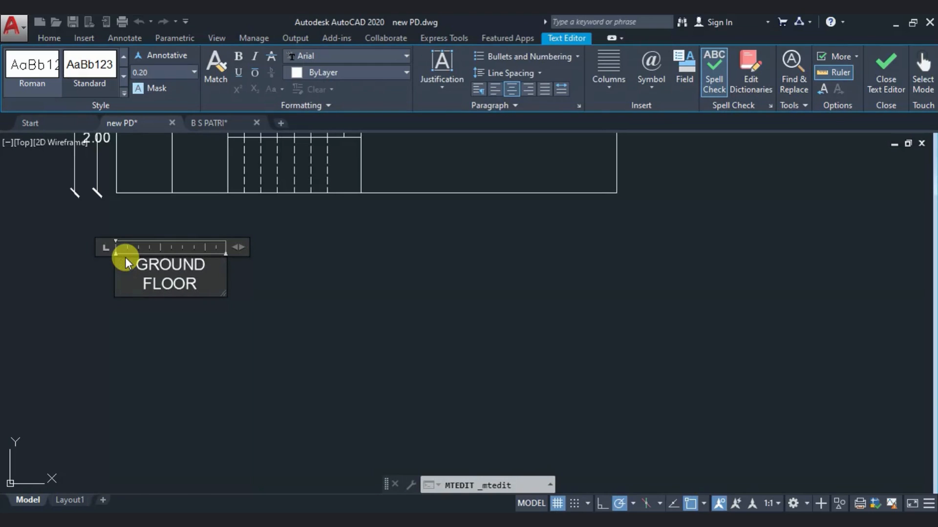
text( PLAN)
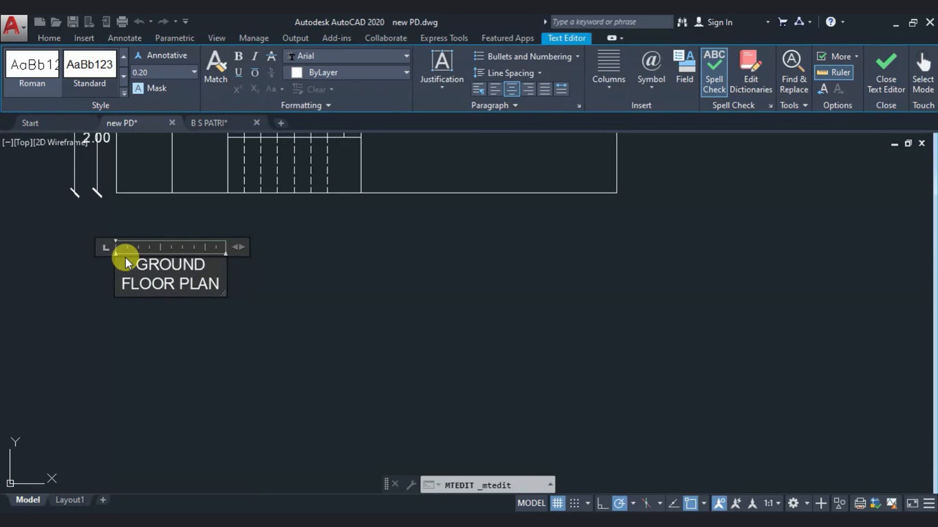
text( SCALE)
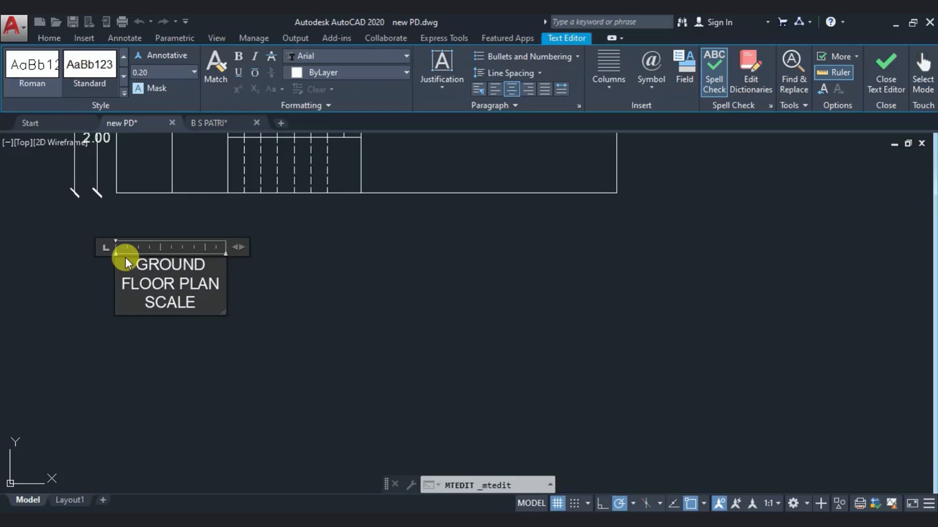
text( 1:)
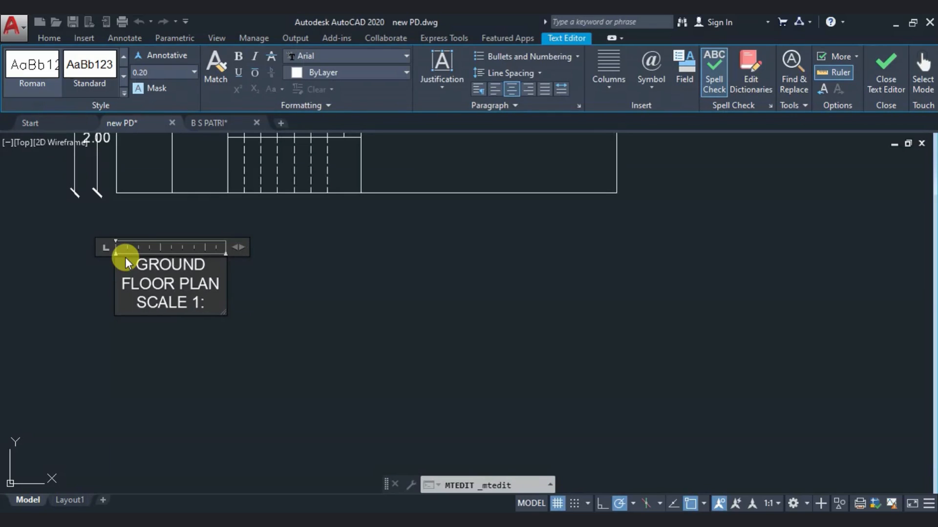
text(100)
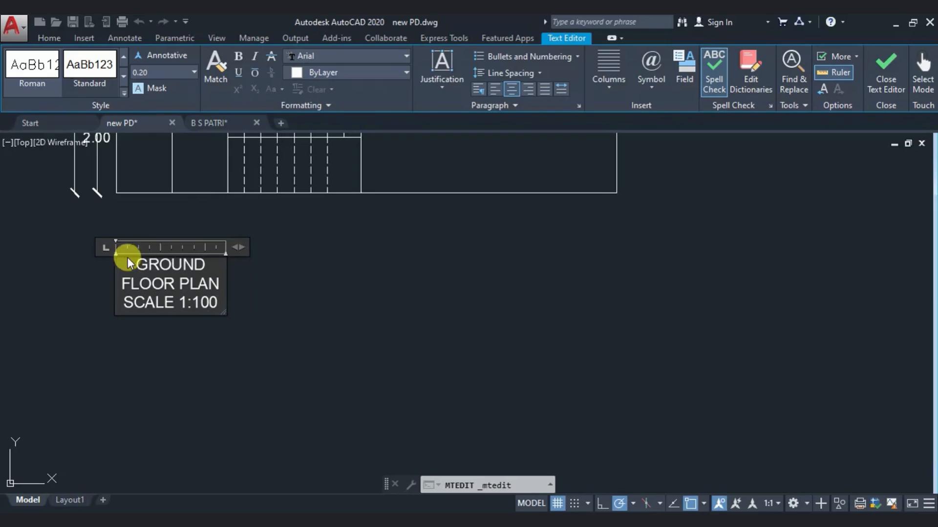
drag(227, 247, 559, 249)
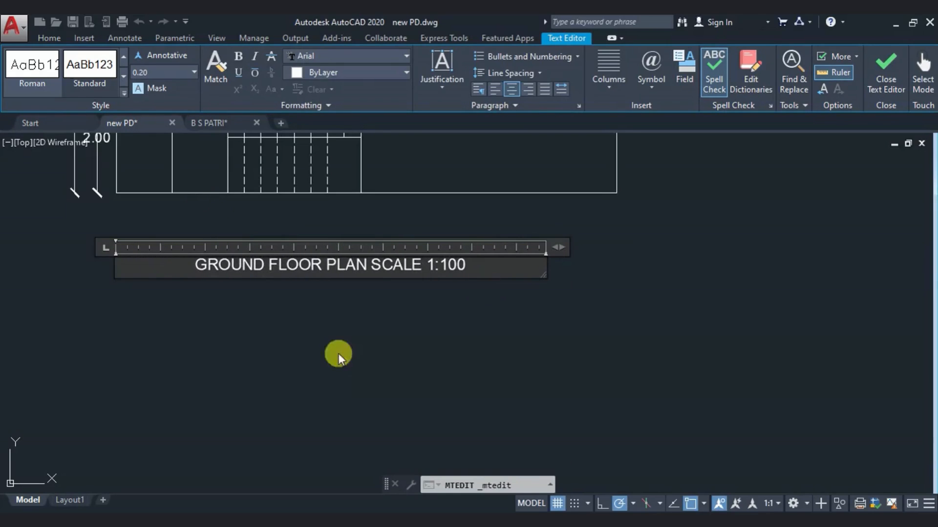
Finish editing the floor plan title and move it up closer beneath the ground floor plan
click(284, 348)
drag(285, 325, 221, 294)
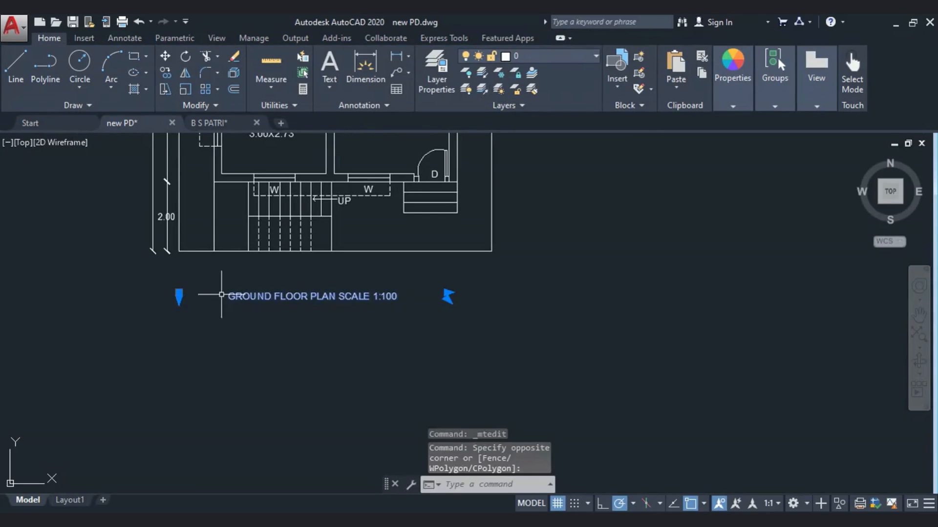
click(182, 295)
click(190, 272)
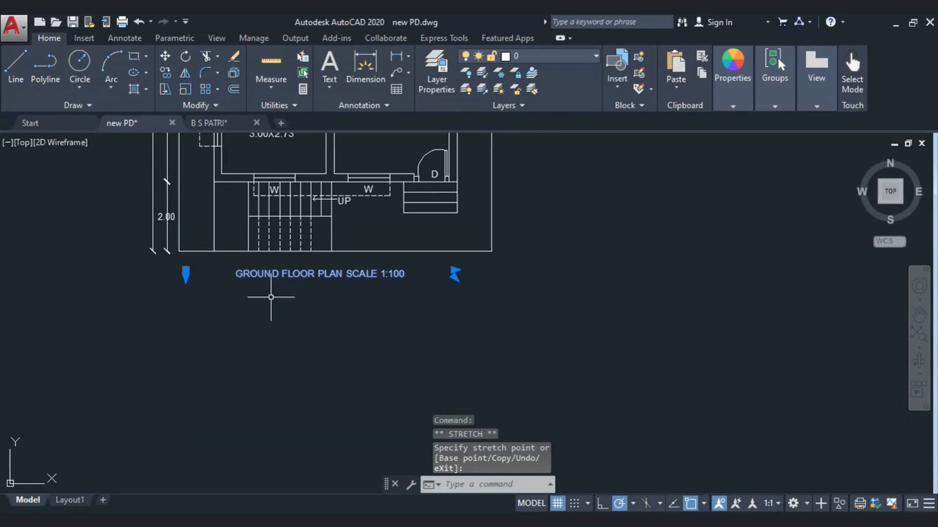
key(Escape)
Copy the GROUND FLOOR PLAN SCALE 1:100 title to the space below the section drawing
drag(318, 316, 257, 264)
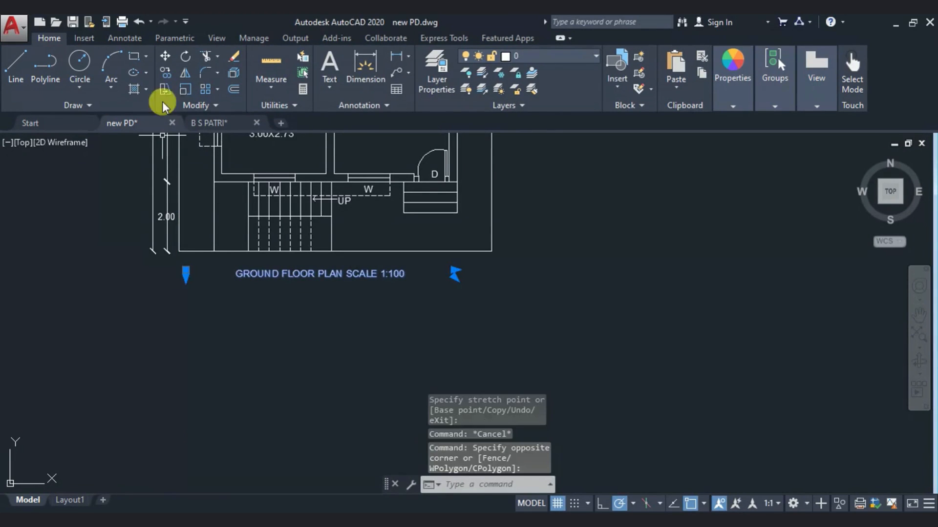
click(165, 72)
click(293, 300)
scroll(338, 341, down, 6)
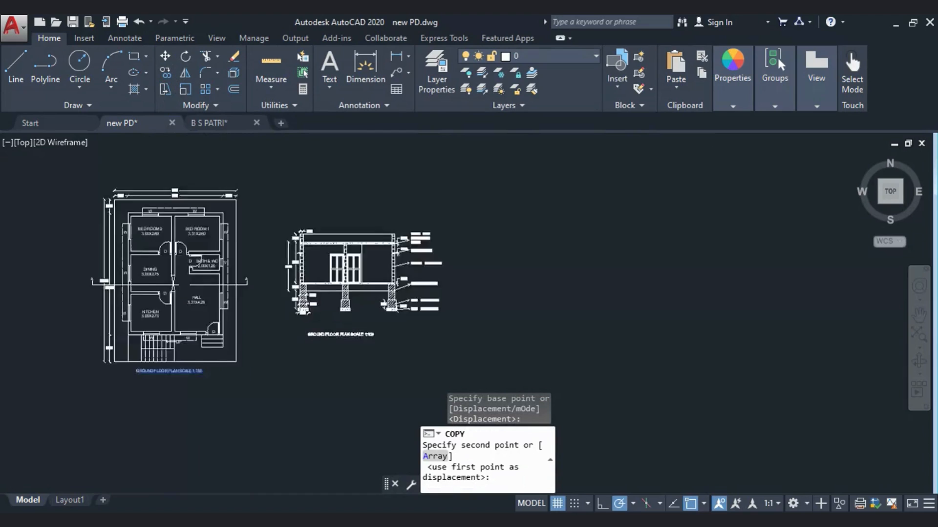
click(339, 325)
key(Escape)
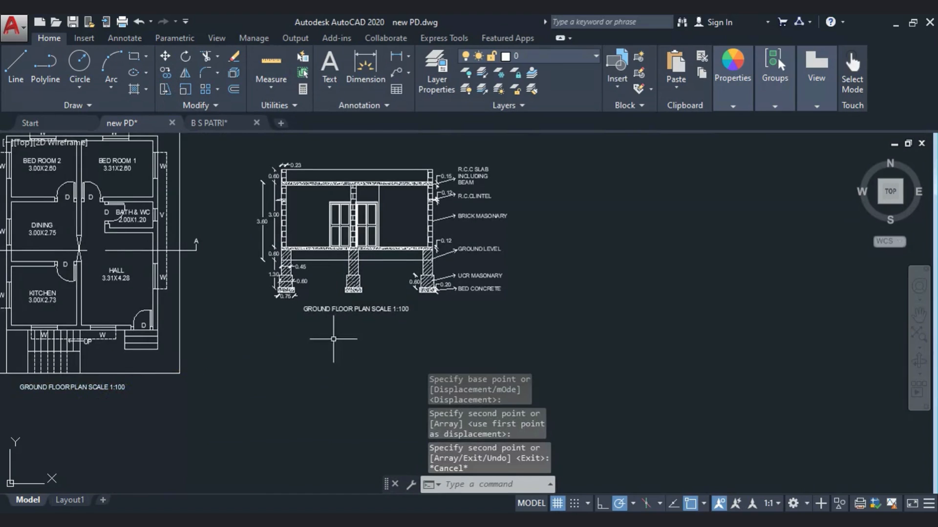
Change the copied title below the section to "SECTION AT A-A SCALE 1:100"
scroll(342, 313, up, 4)
click(325, 344)
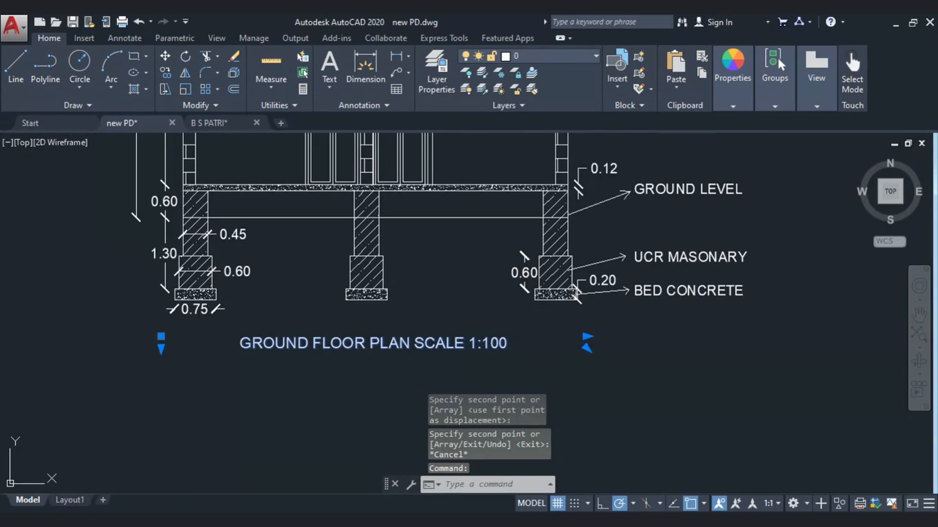
double_click(320, 344)
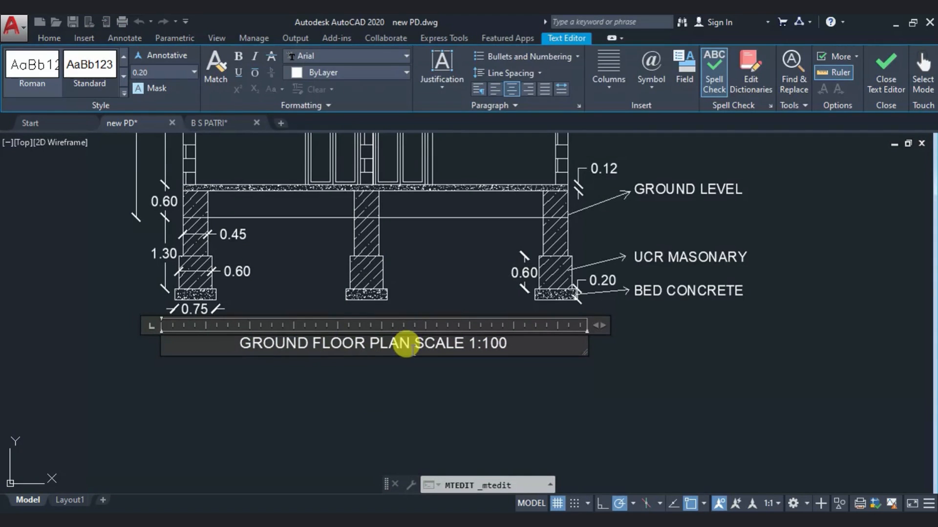
drag(413, 347, 147, 354)
text(SECTIO)
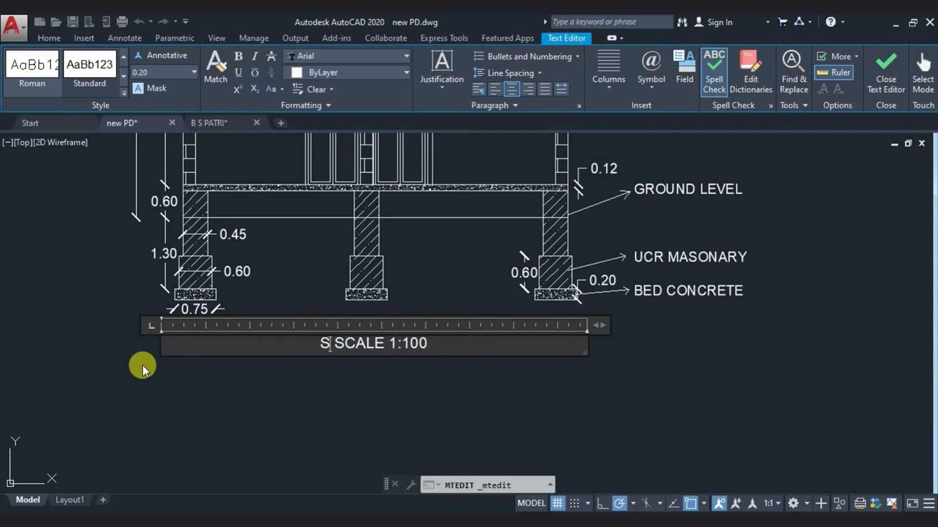
text(N )
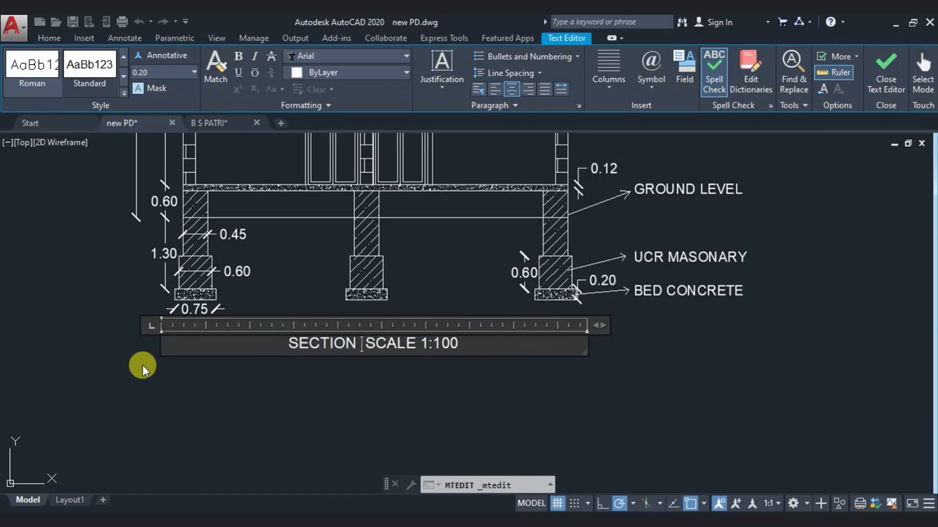
text(AT )
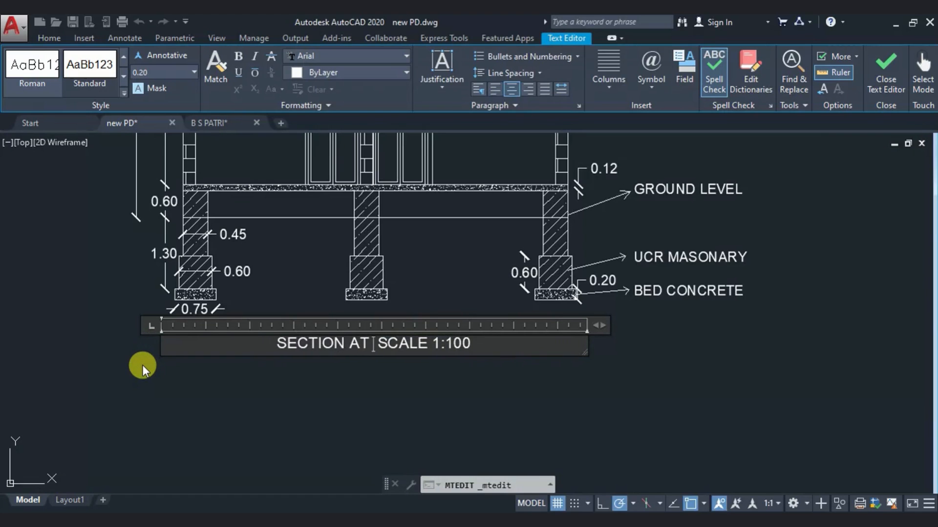
text(A-A)
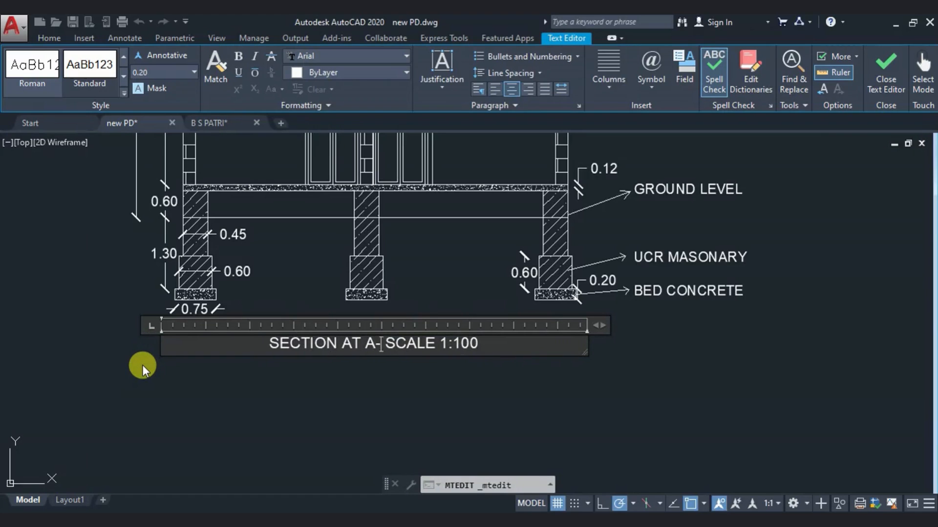
click(206, 436)
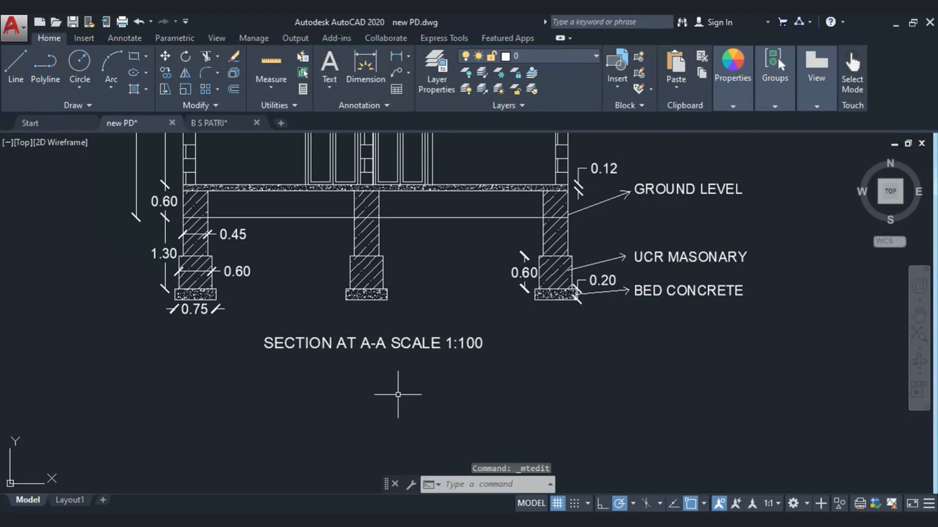
Save the drawing with the floor plan and the section both in view
scroll(394, 401, down, 6)
middle_drag(210, 409, 291, 424)
scroll(287, 370, up, 2)
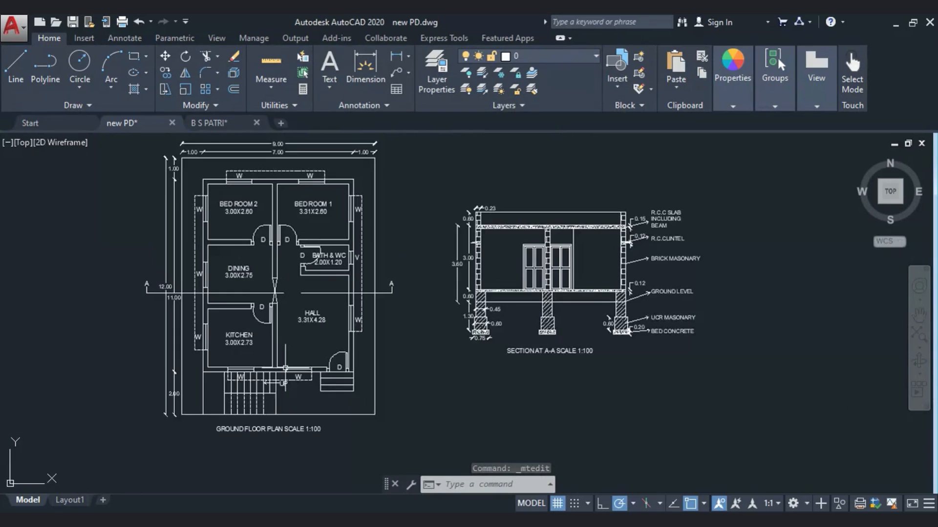
middle_drag(286, 370, 285, 408)
key(ctrl+s)
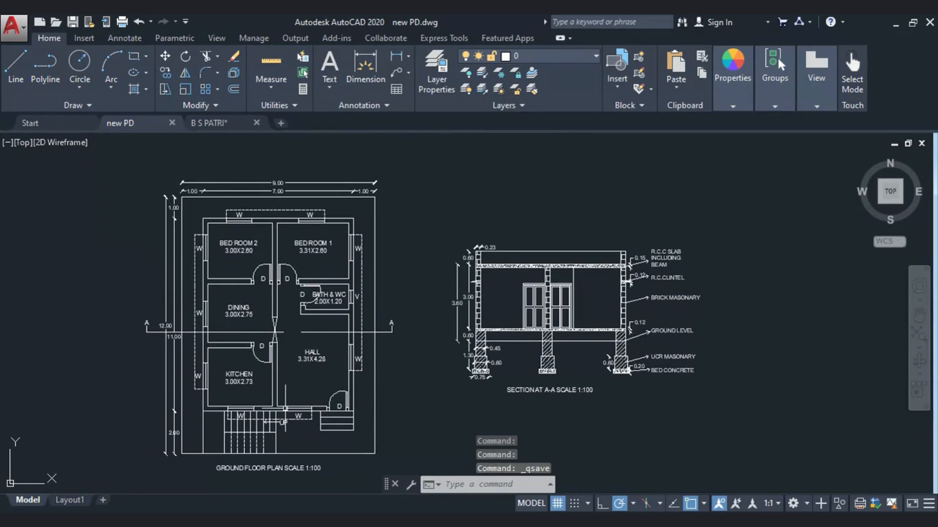